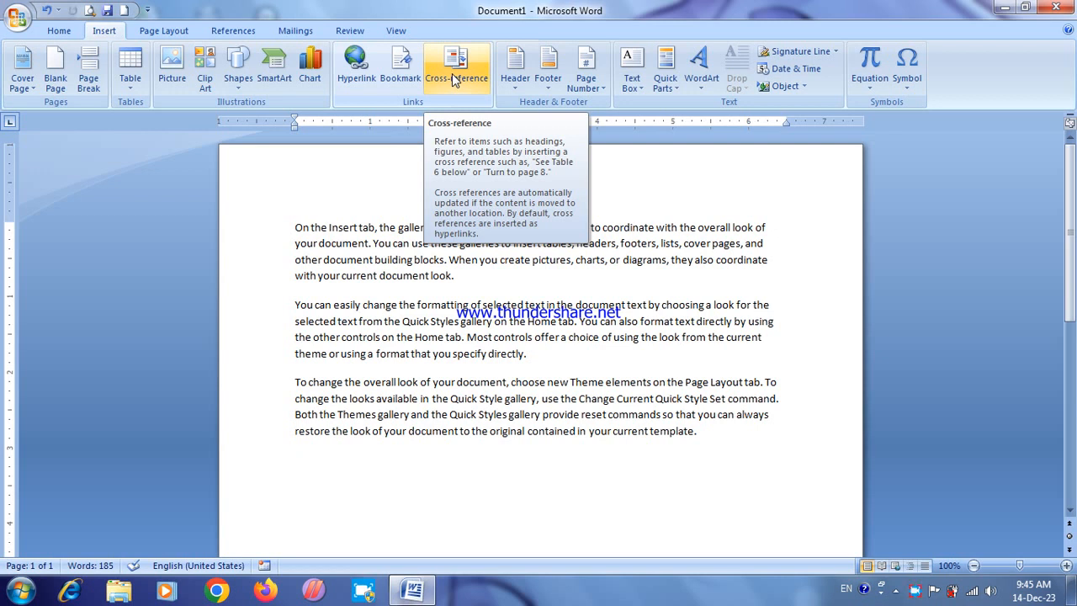
Step: Add the word "Image" on the empty line below the last paragraph
left_click(454, 81)
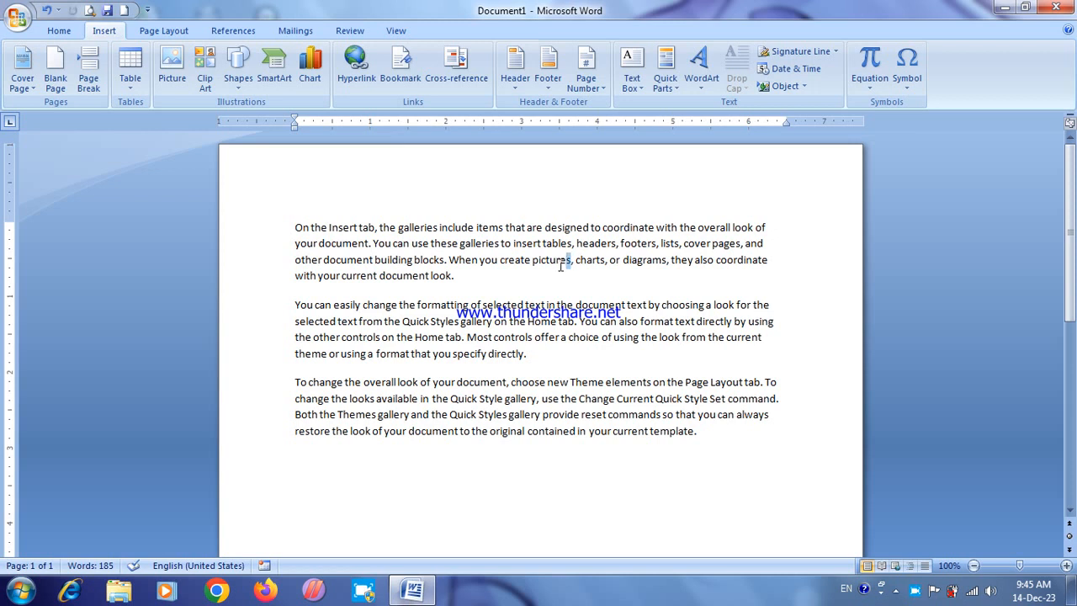
left_click_drag(560, 265, 533, 265)
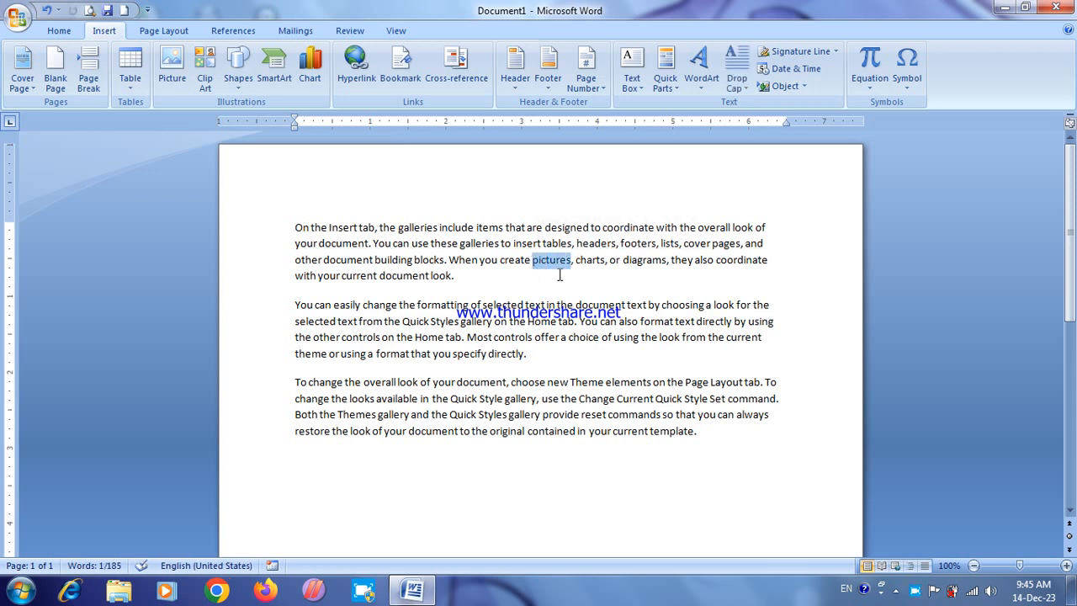
left_click(309, 467)
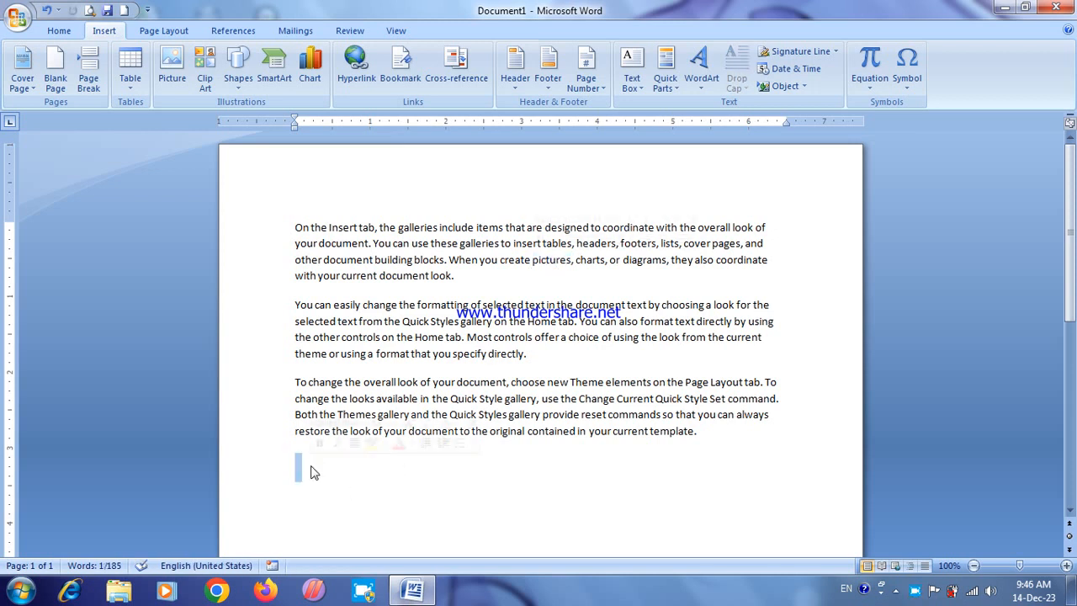
type("Image")
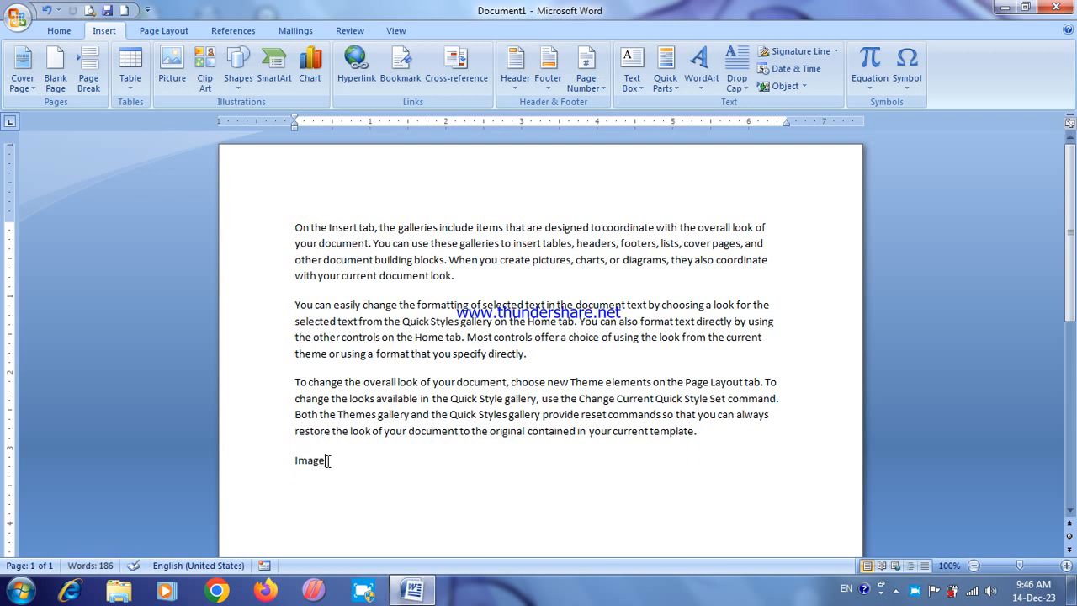
Step: Insert a hyperlink on the word "Image" that points to the existing file DYV.jpg in My Documents
left_click_drag(328, 460, 294, 462)
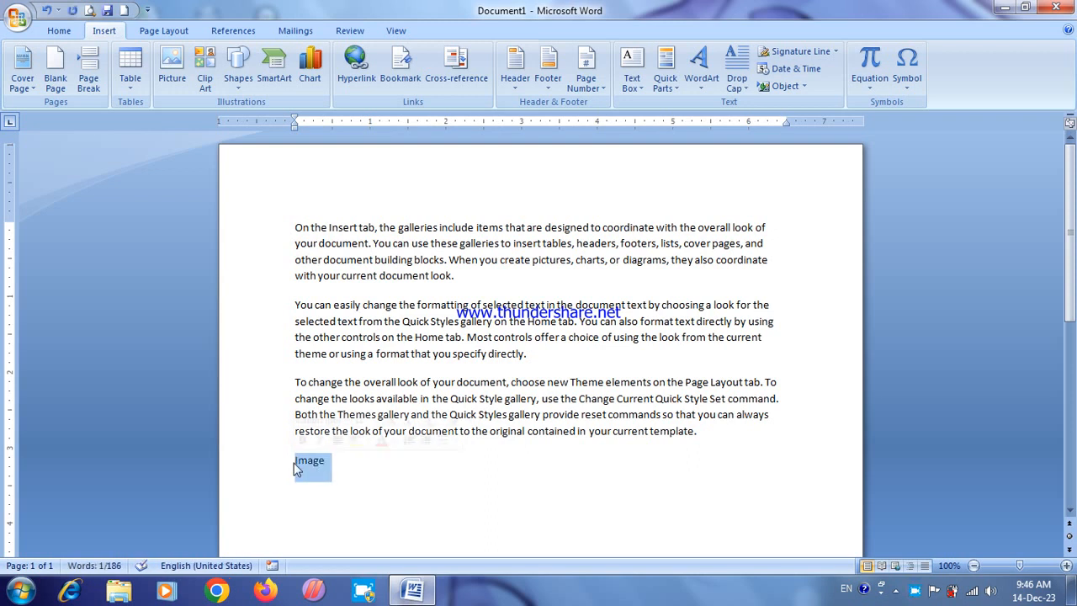
left_click(356, 63)
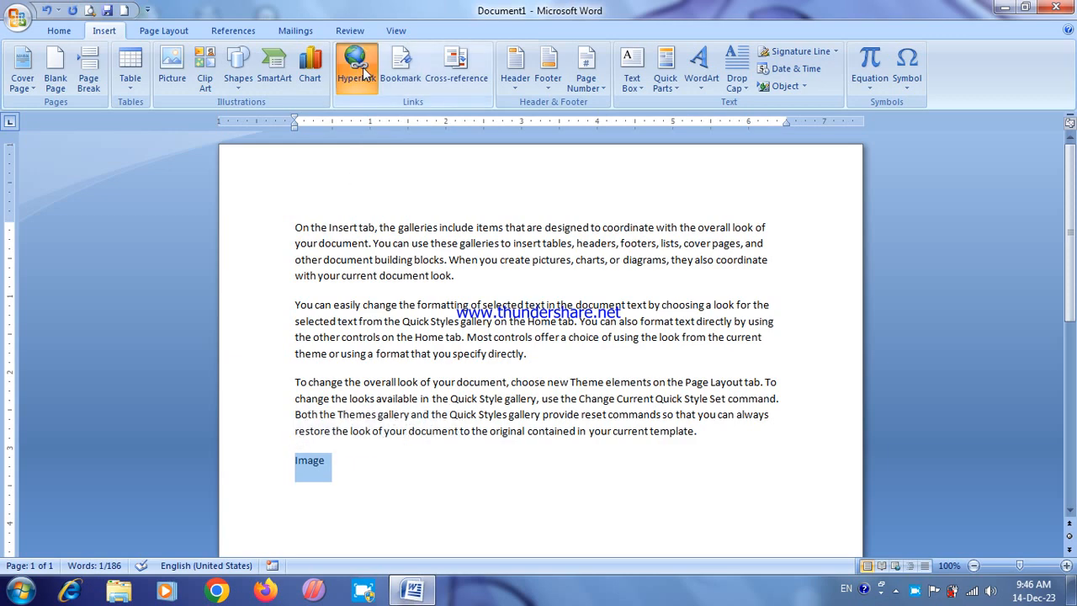
left_click_drag(699, 241, 700, 258)
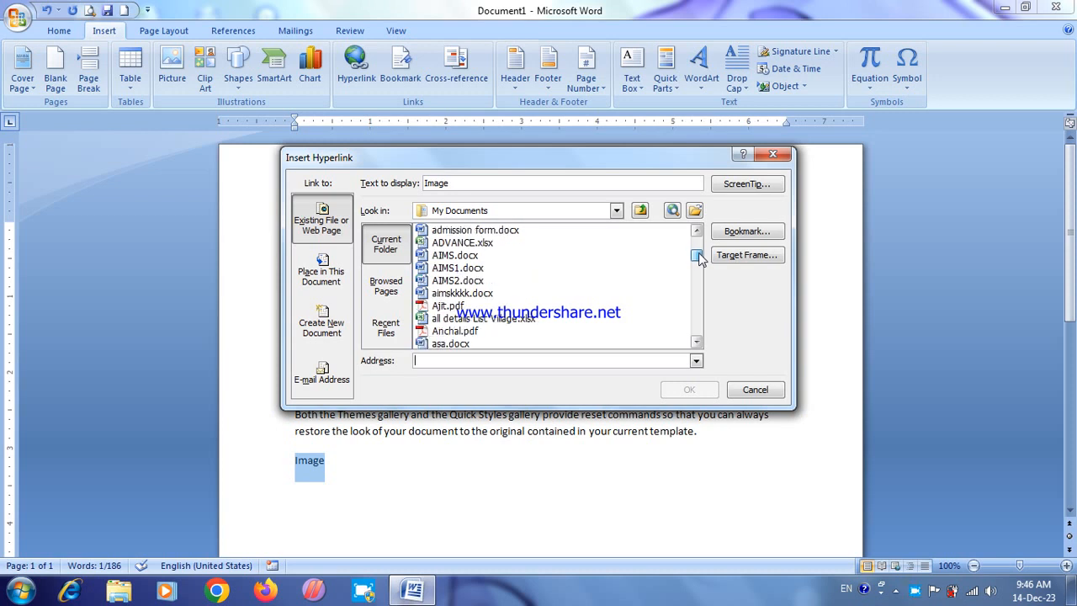
left_click_drag(700, 258, 697, 282)
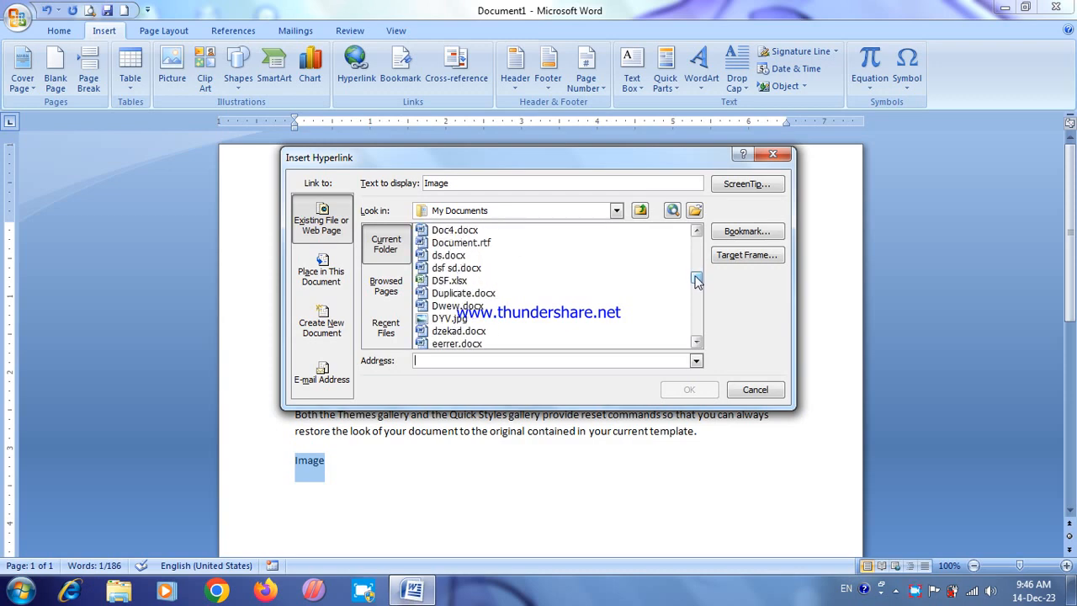
left_click(455, 319)
left_click(707, 393)
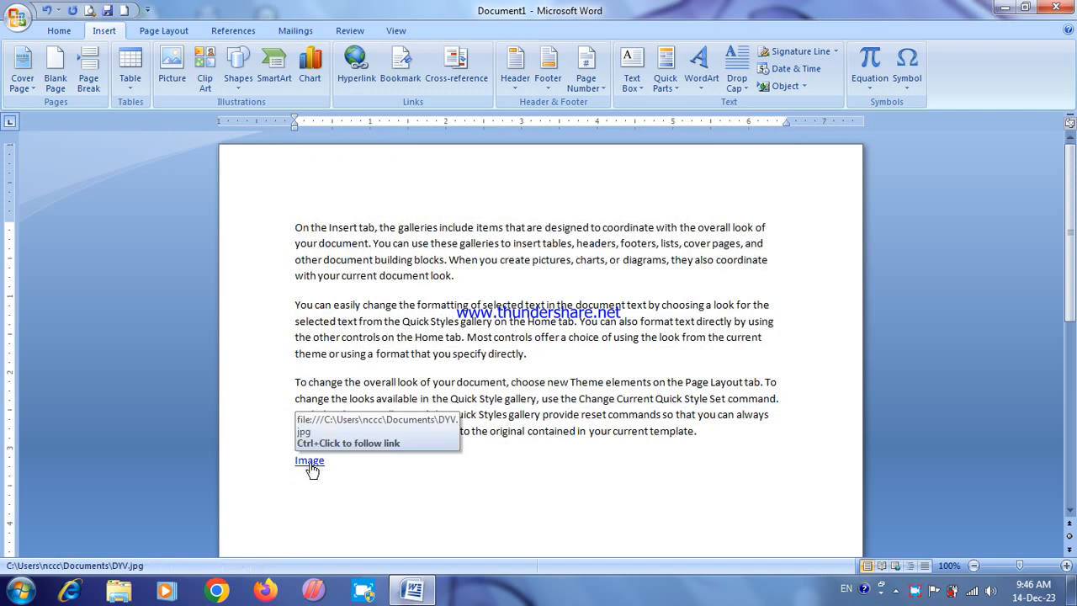
Step: Follow the "Image" hyperlink, view the linked picture in Internet Explorer and close the browser window
left_click(311, 463, "ctrl")
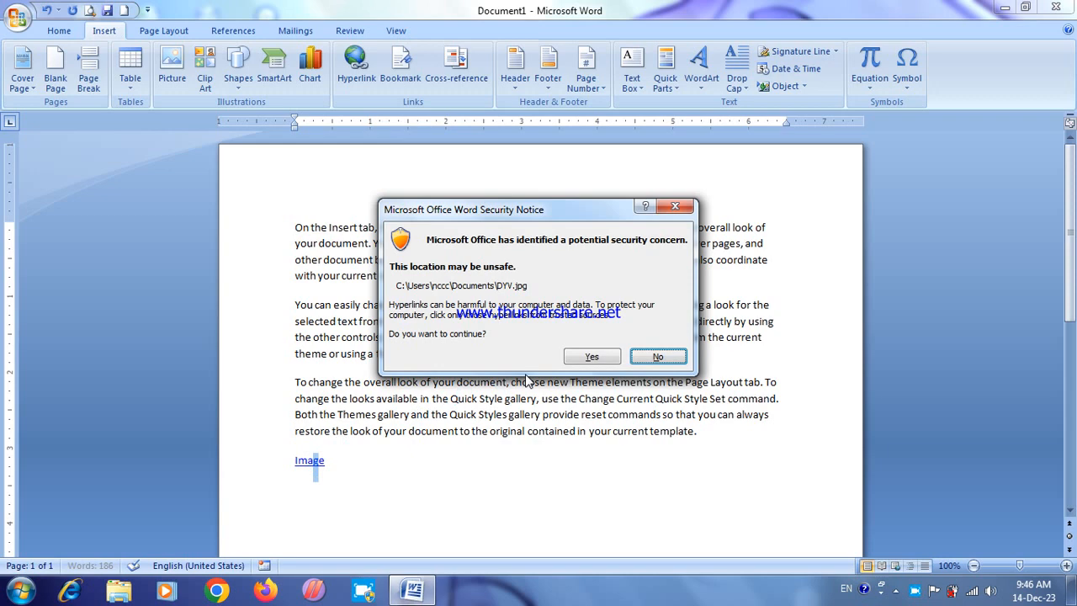
left_click(592, 357)
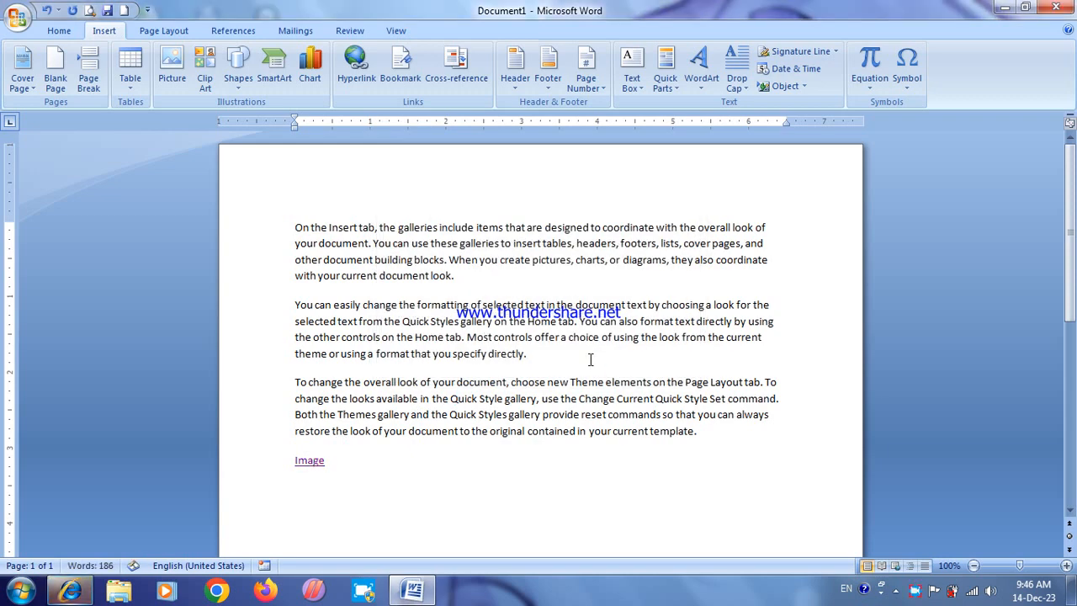
left_click(74, 594)
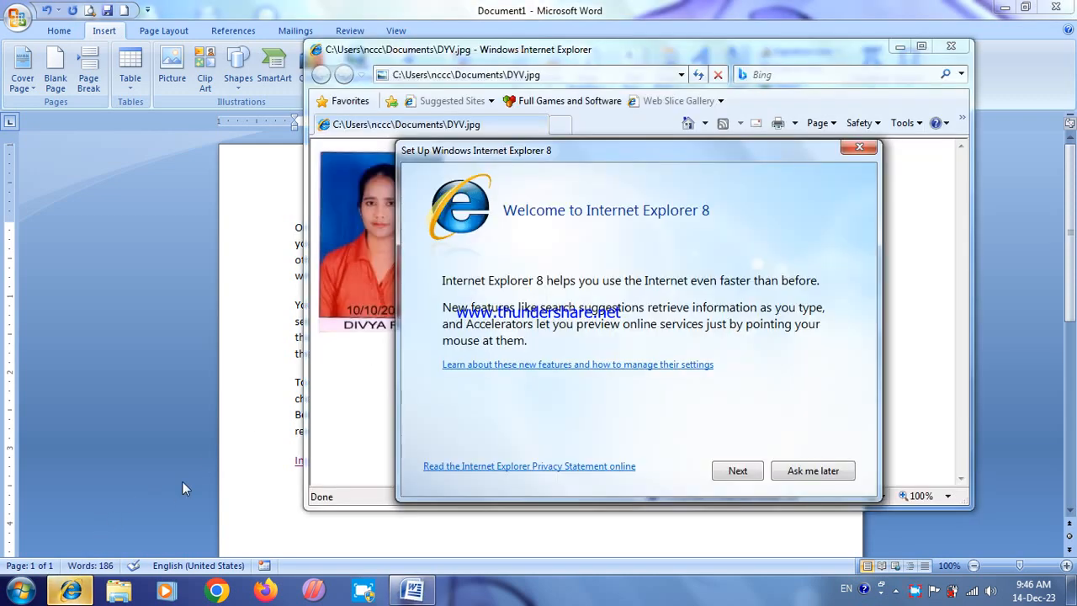
left_click(799, 474)
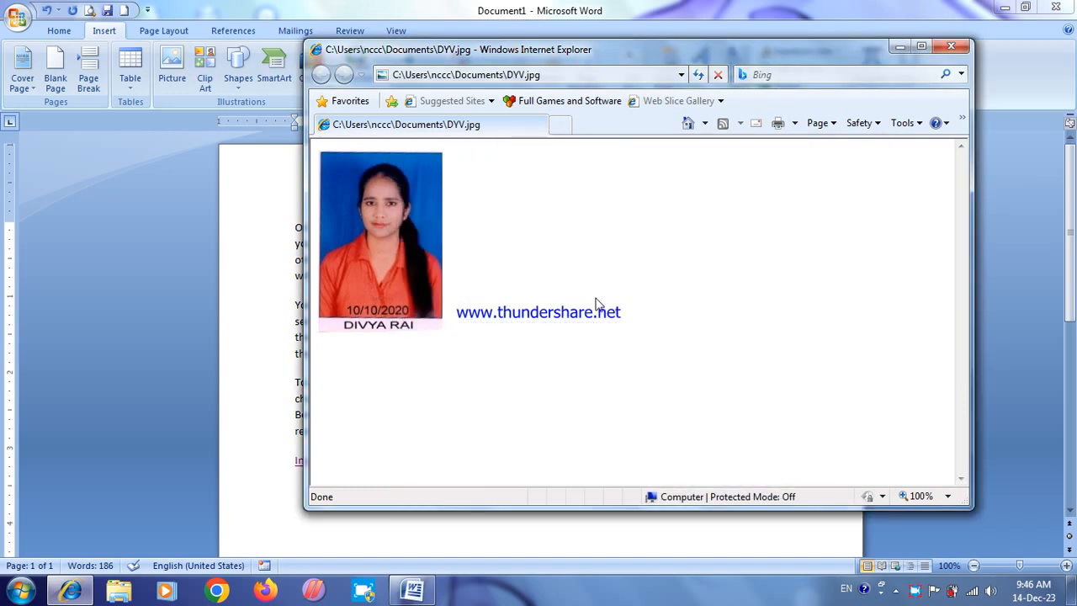
left_click(951, 46)
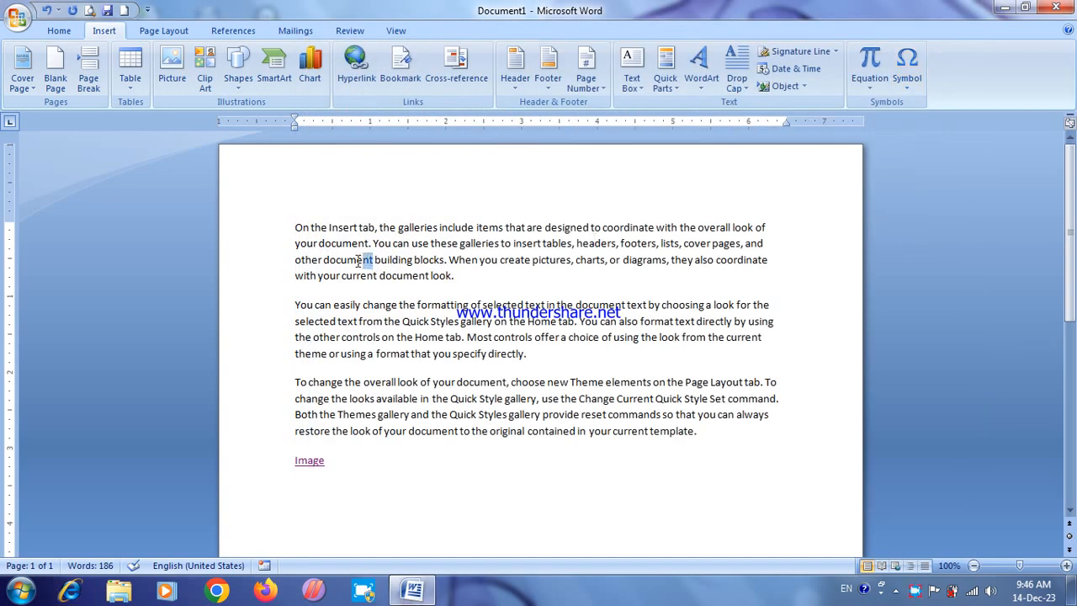
Step: Insert a hyperlink on the word "document" in the first paragraph's third line, pointing to admission form.docx
mouse_move(360, 262)
left_mouse_down()
mouse_move(328, 281)
mouse_move(327, 260)
mouse_move(371, 262)
left_mouse_up()
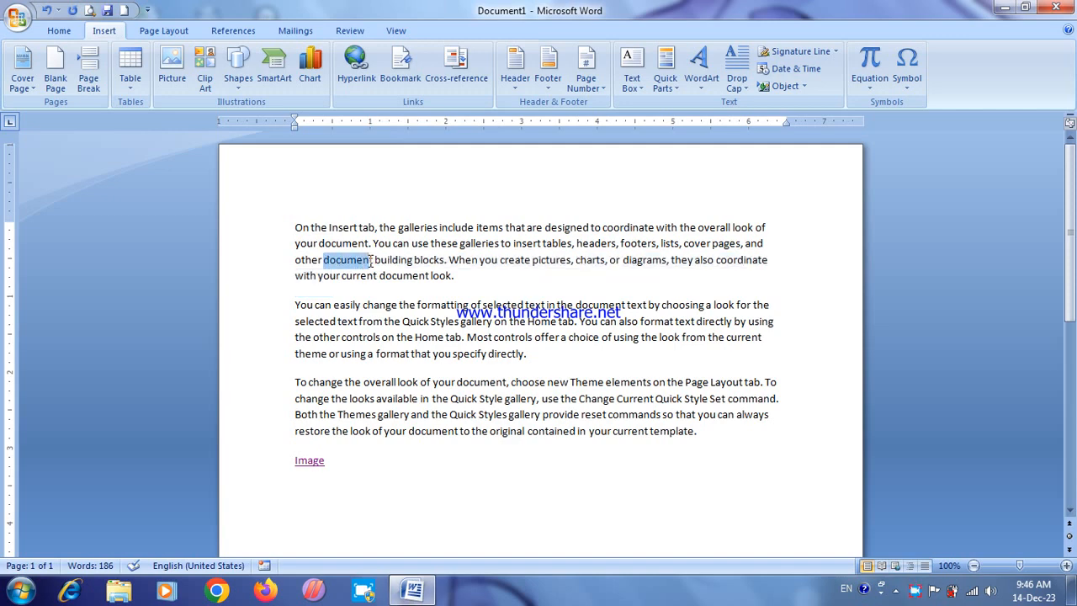
left_click(356, 63)
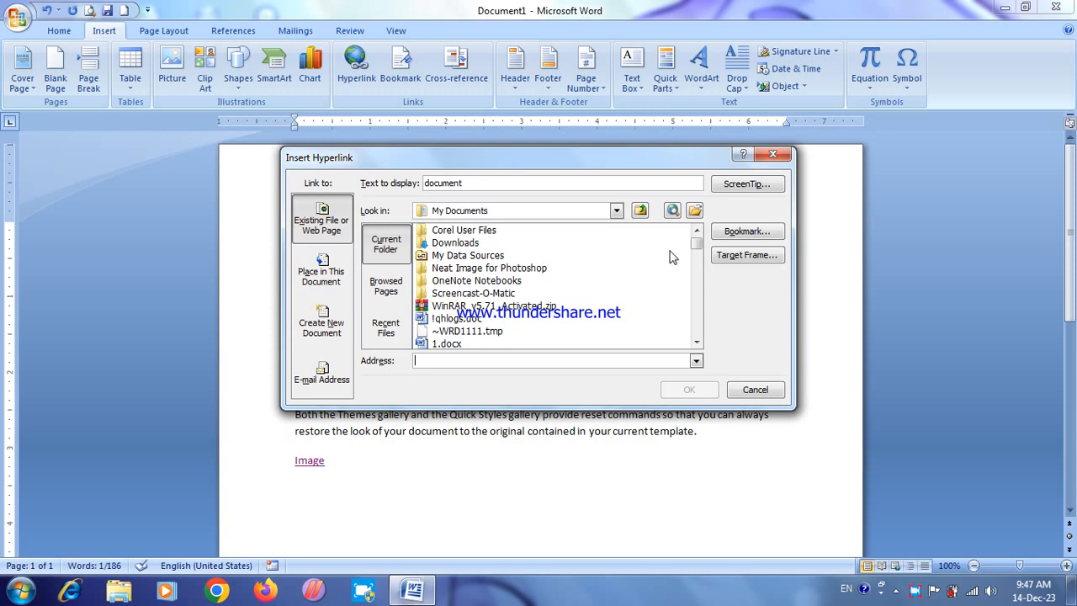
mouse_move(697, 244)
left_mouse_down()
mouse_move(699, 280)
mouse_move(698, 249)
mouse_move(698, 262)
left_mouse_up()
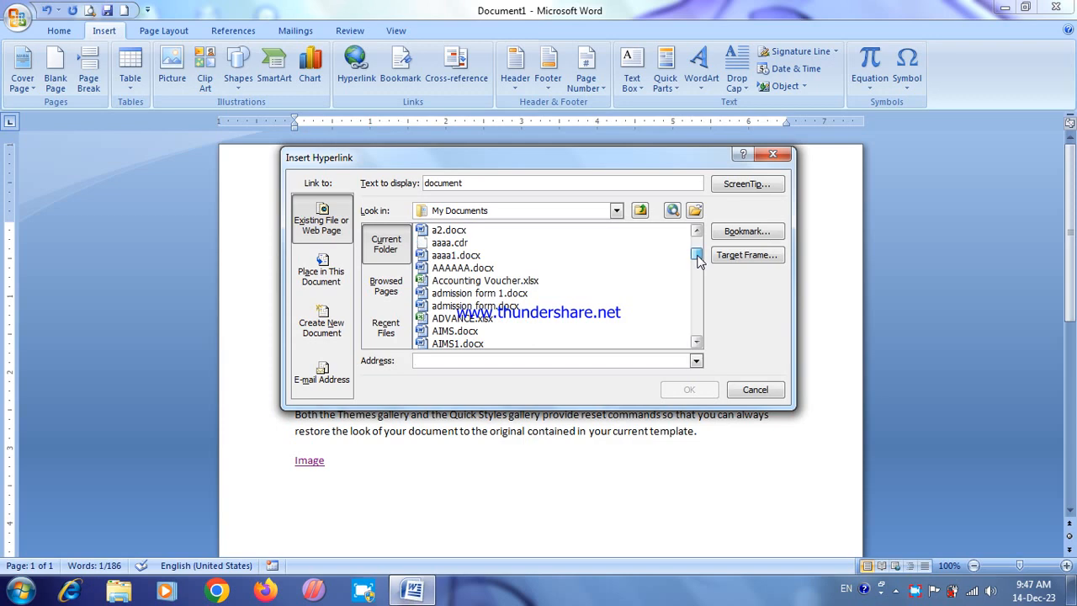
left_click(459, 306)
left_click(689, 390)
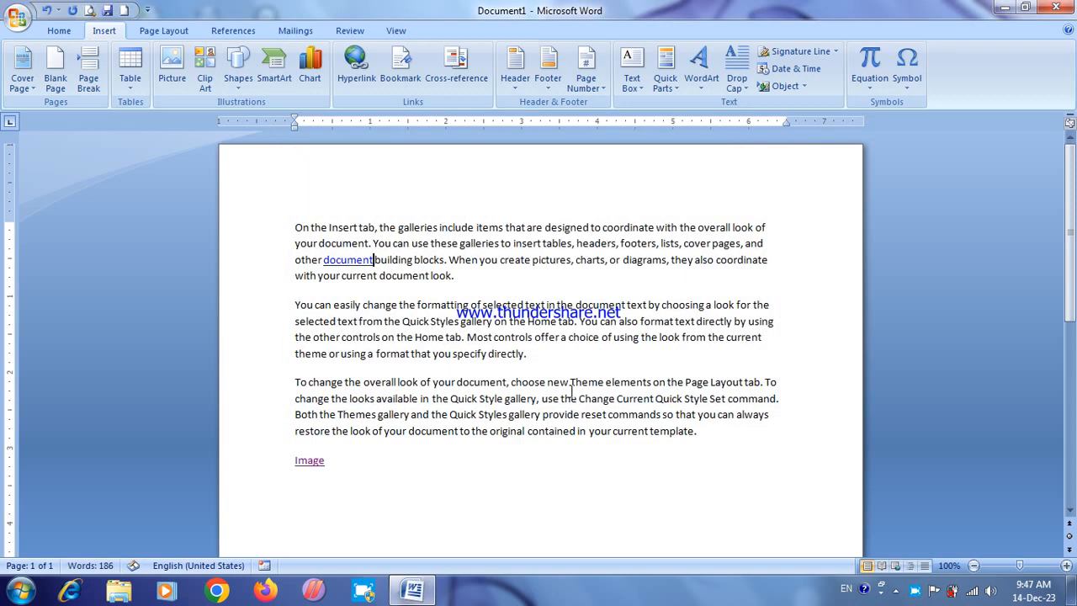
Step: Follow the "document" hyperlink, look through the linked admission form and close it
left_click(350, 264, "ctrl")
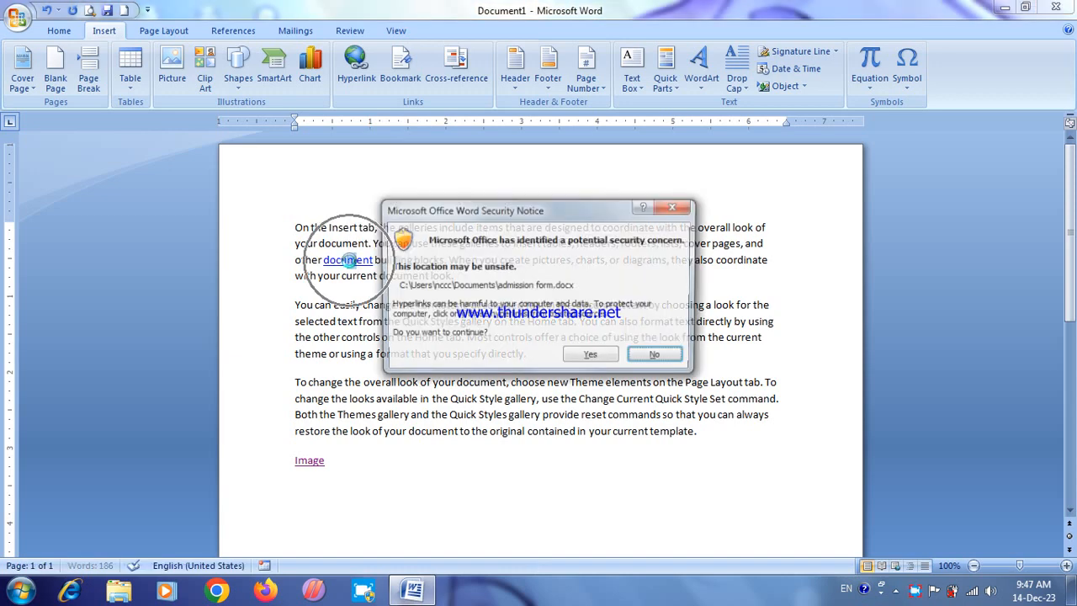
left_click(592, 357)
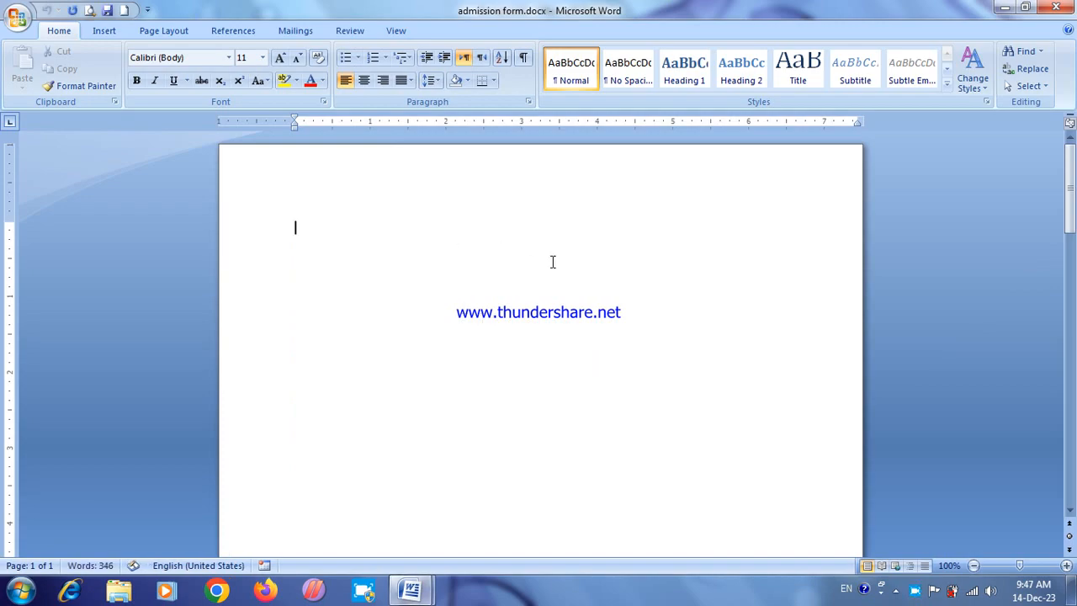
left_click_drag(1071, 194, 1073, 166)
left_click(1057, 8)
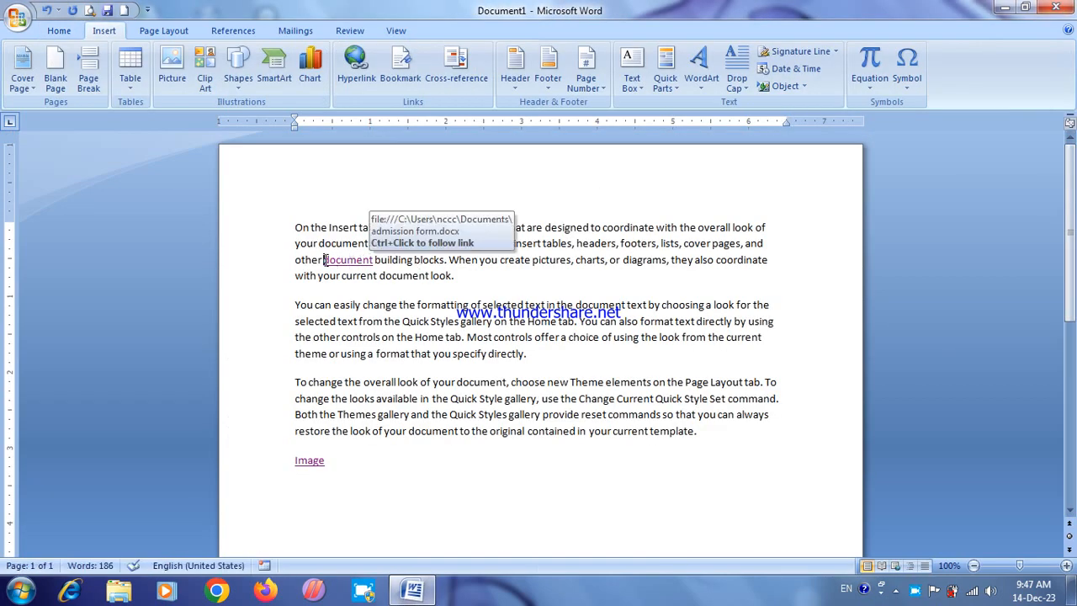
Step: Remove the hyperlinks from the words "document" and "Image", keeping their text
left_click_drag(324, 260, 352, 267)
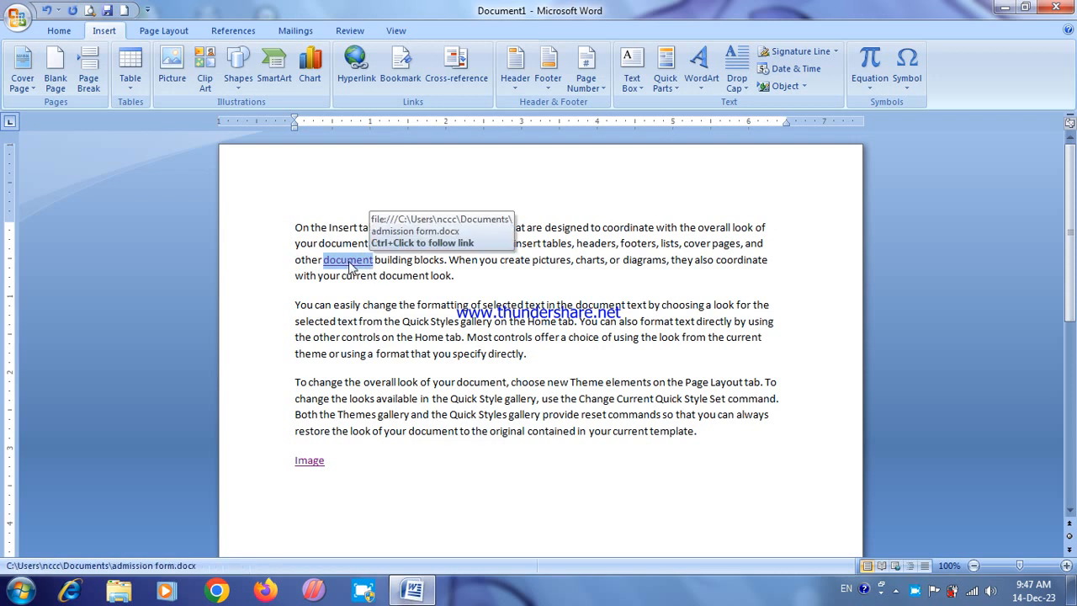
right_click(352, 266)
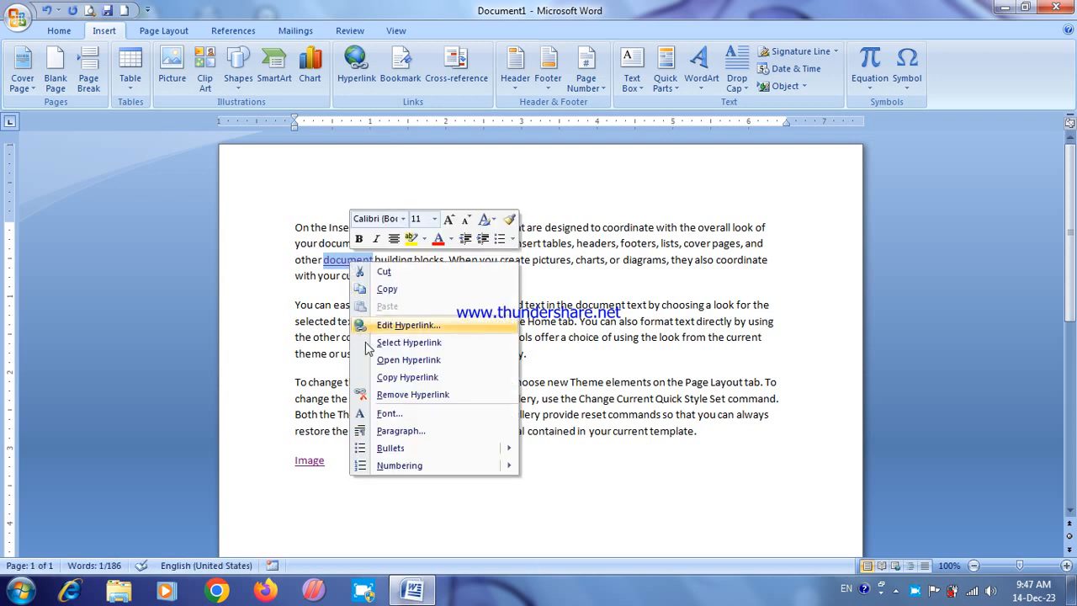
left_click(408, 393)
left_click_drag(343, 459, 302, 462)
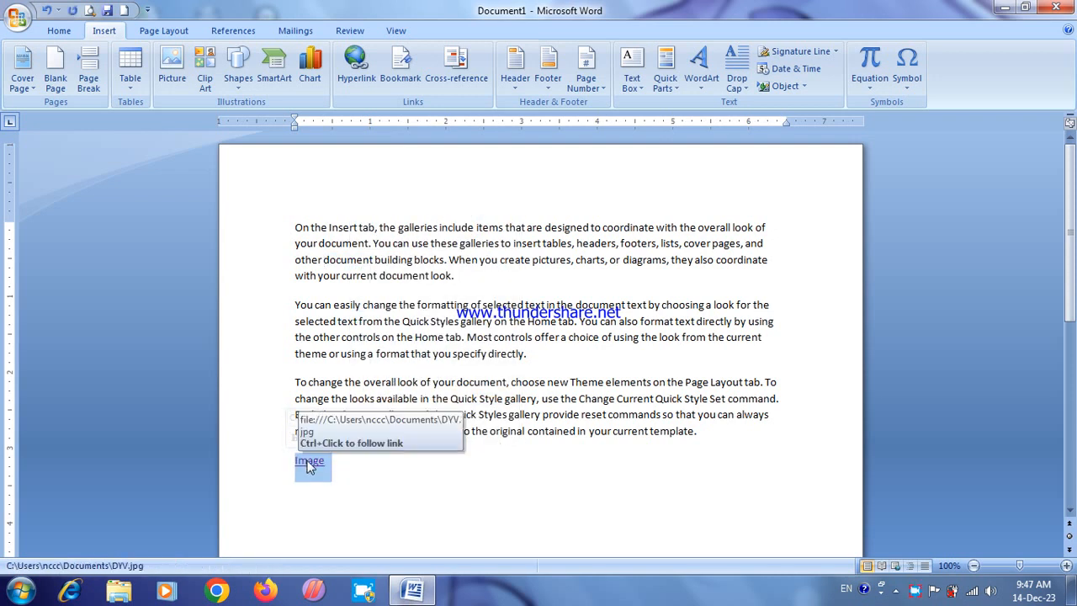
right_click(309, 467)
left_click(364, 384)
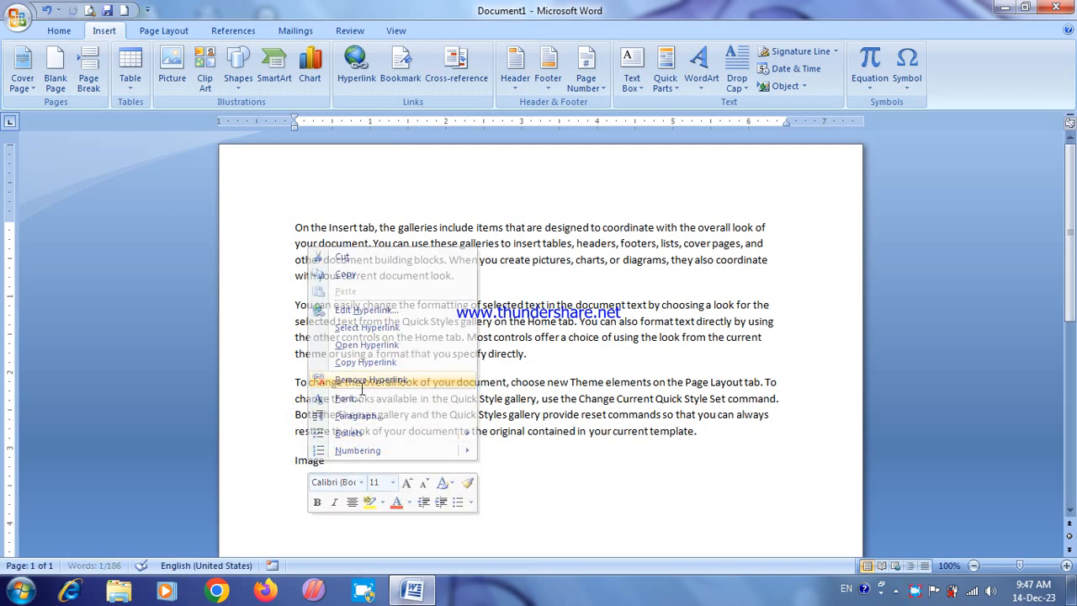
left_click(380, 484)
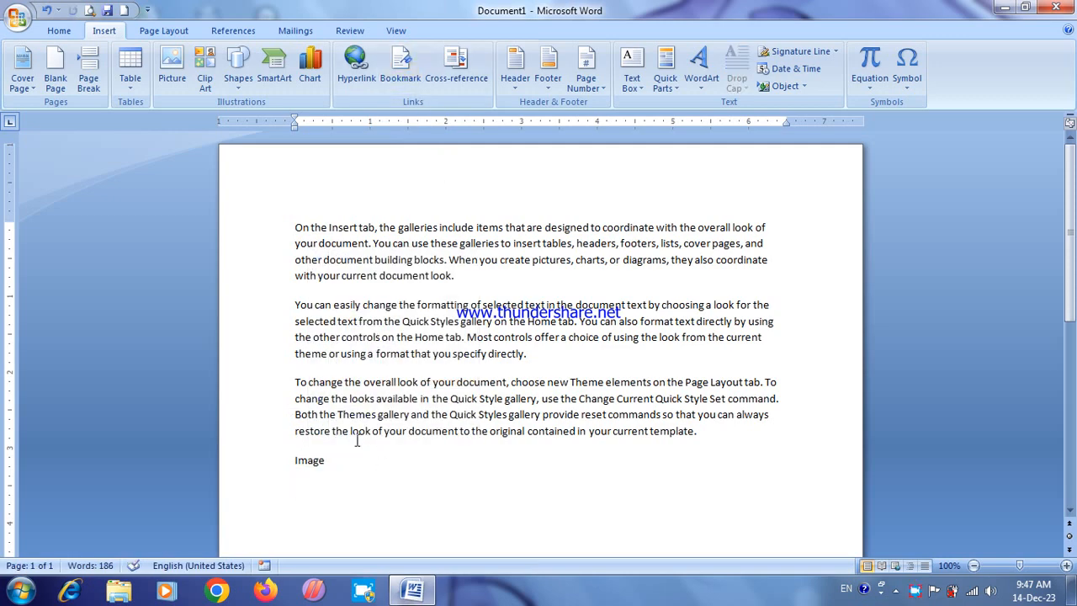
Step: Delete all the text in the document and adjust the empty paragraph's line and paragraph spacing
key("ctrl+a")
key("Delete")
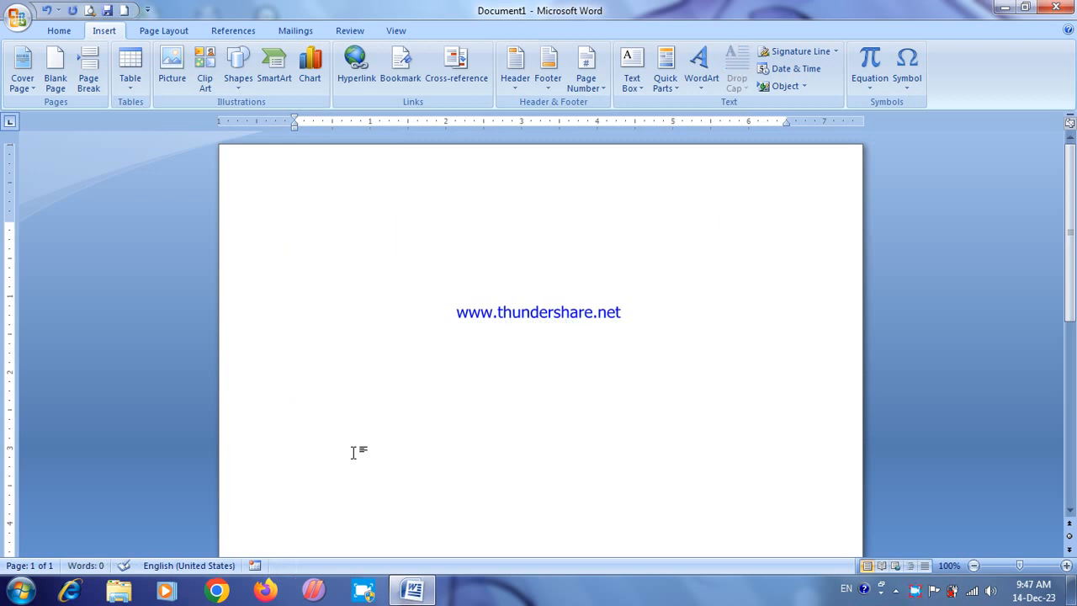
left_click(56, 31)
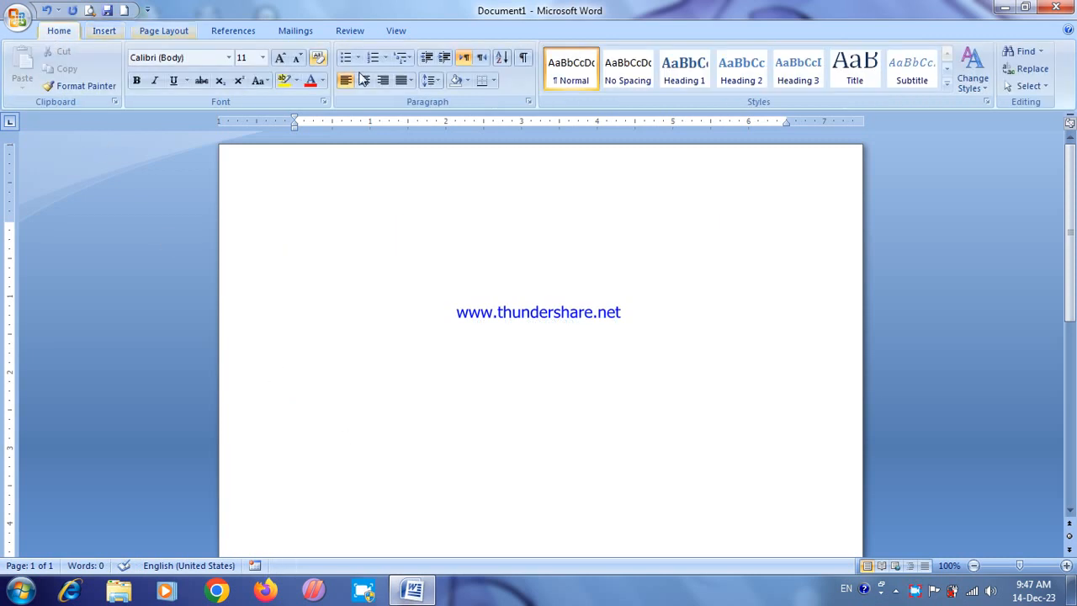
left_click(430, 80)
left_click(446, 116)
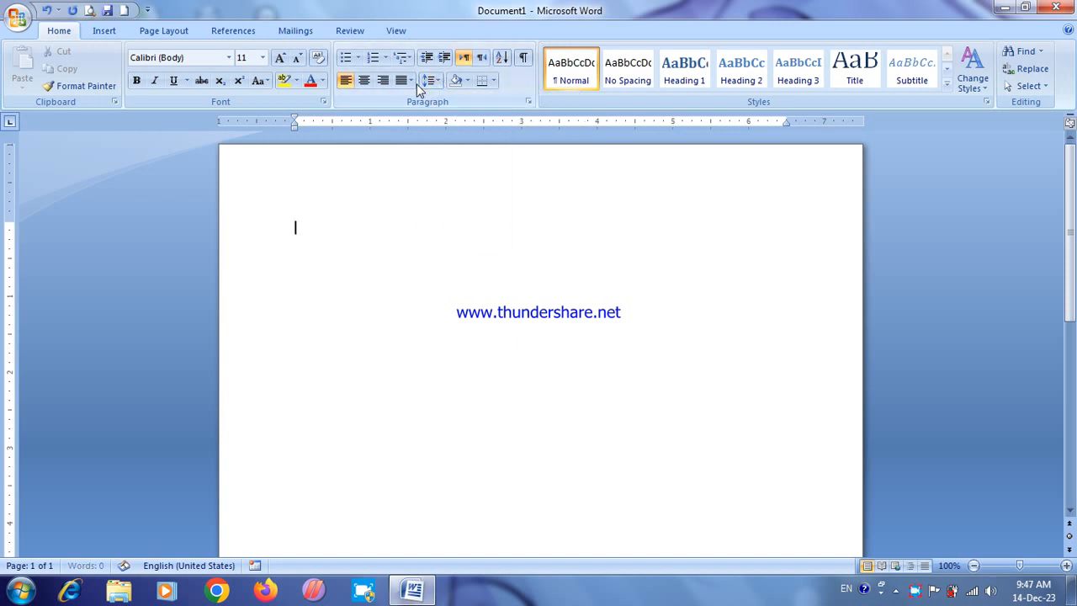
left_click(436, 80)
left_click(431, 239)
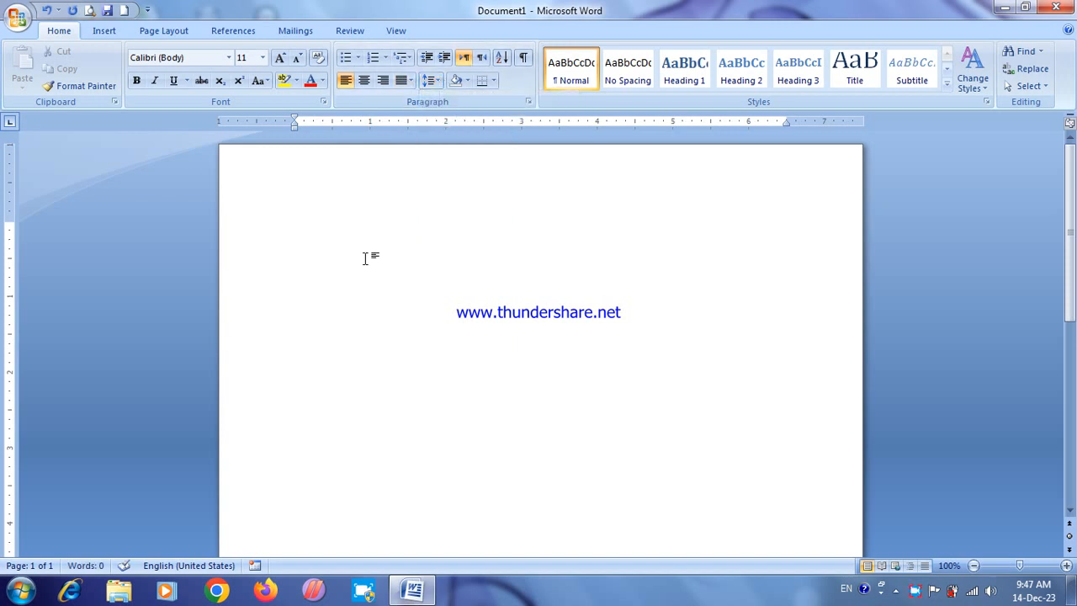
Step: Generate 123 paragraphs of sample text with the rand(123) function
type("rand(123)")
key("Return")
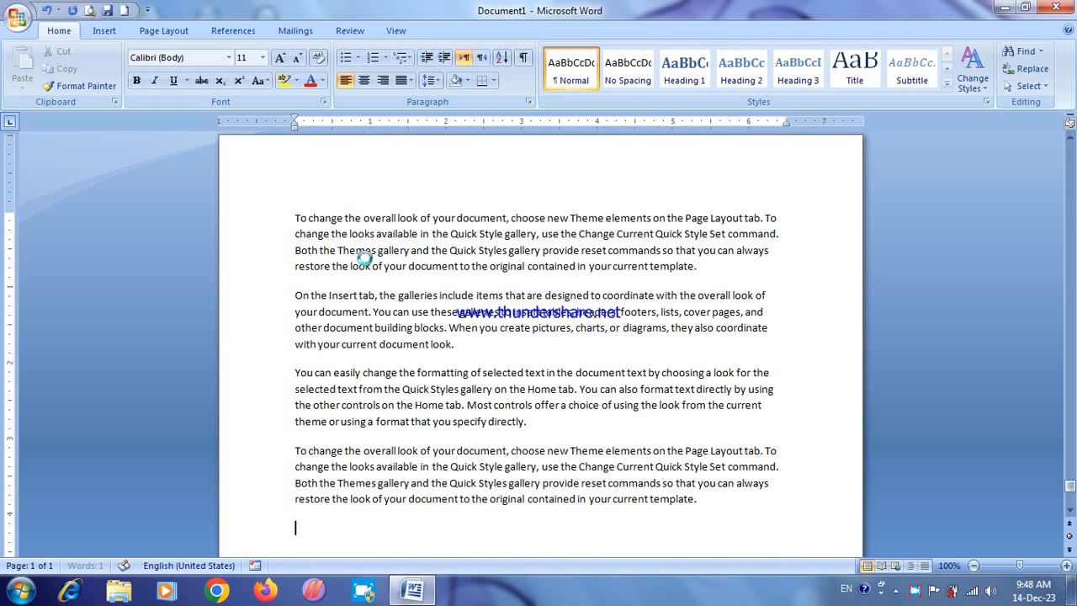
left_click(383, 266)
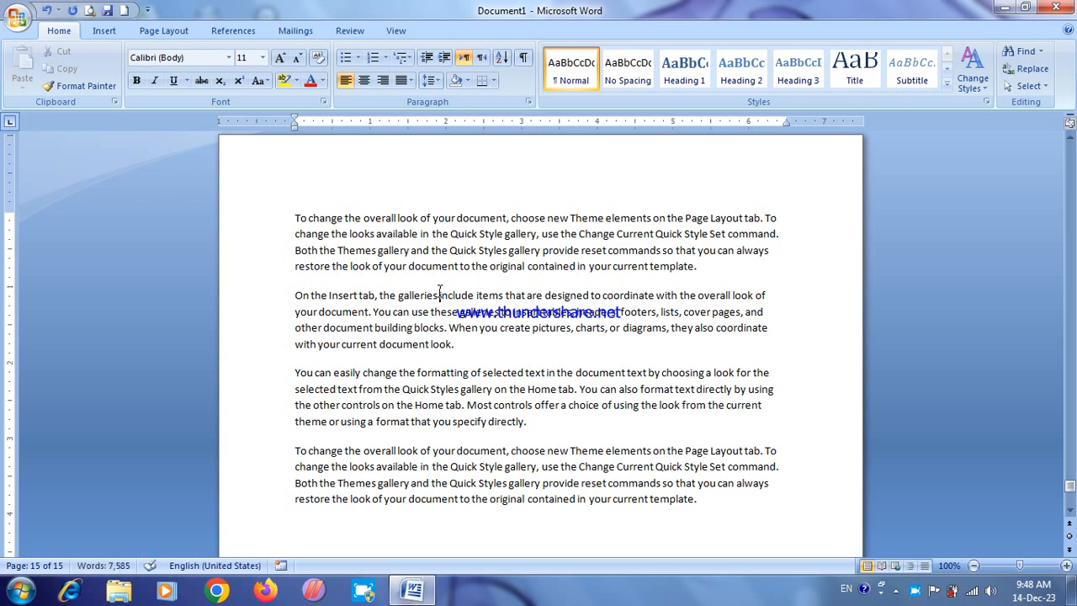
Step: Check the document's word count statistics, including the number of pages and paragraphs
left_click(439, 295)
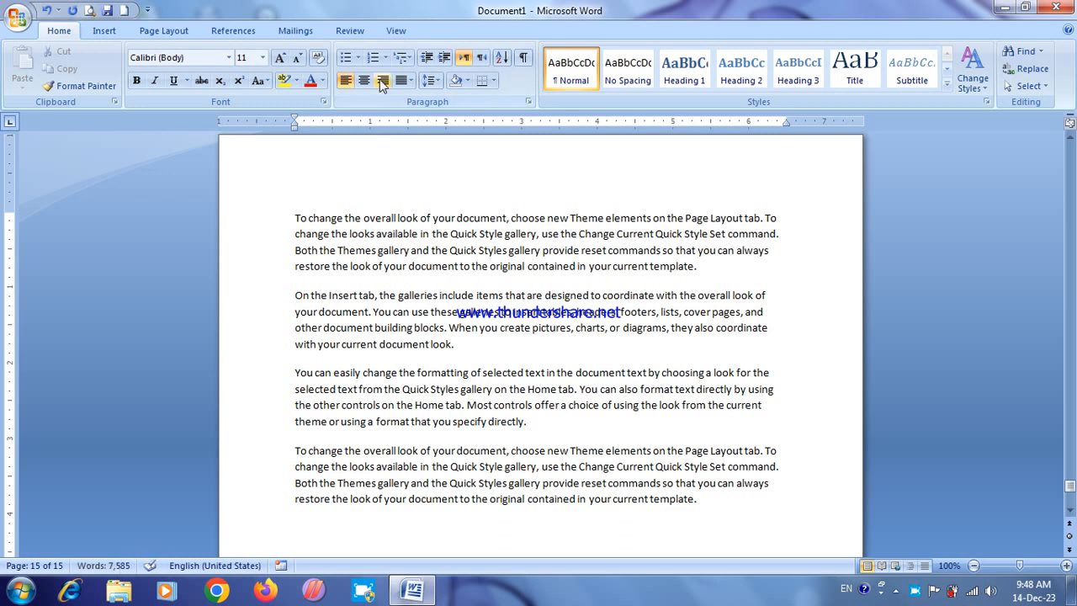
left_click(350, 30)
left_click(220, 86)
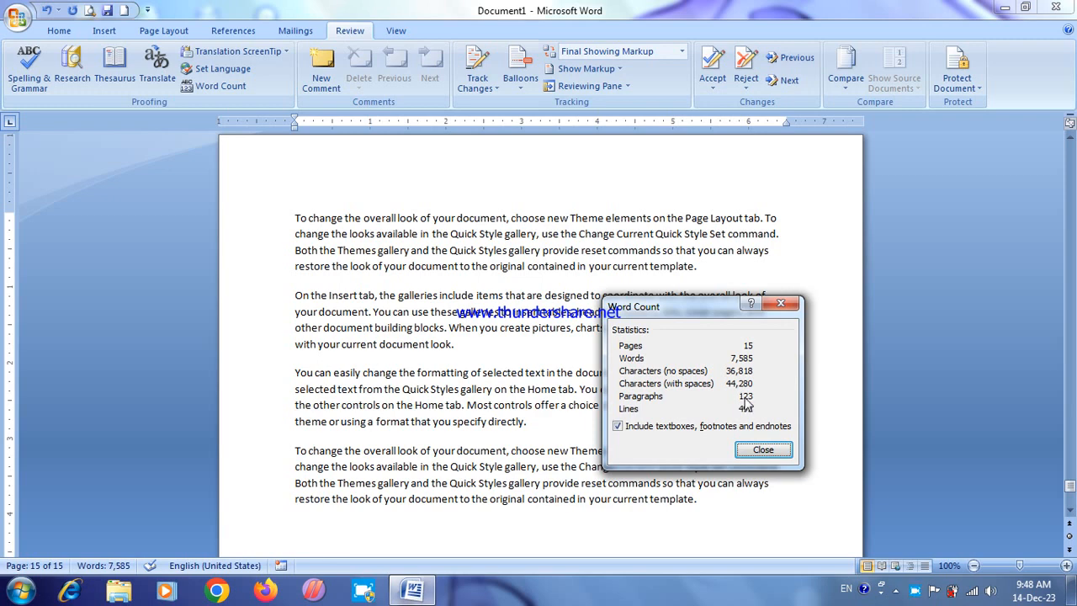
left_click(757, 450)
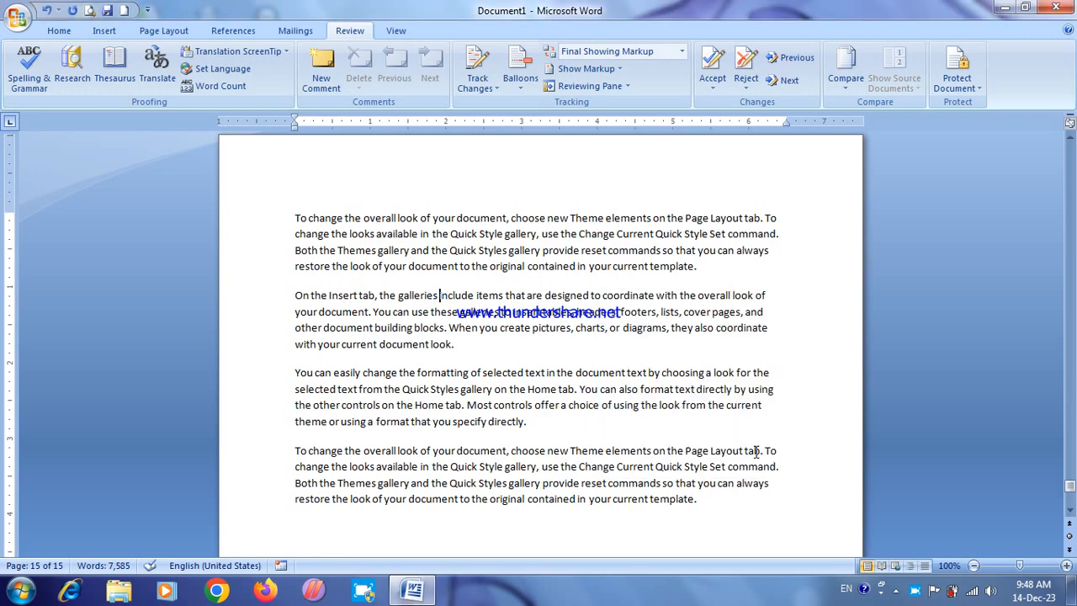
Step: Add a bookmark named "look" on page 7, at the end of the paragraph ending "with your current document look."
left_click_drag(1070, 485, 1070, 362)
left_click_drag(1070, 339, 1069, 309)
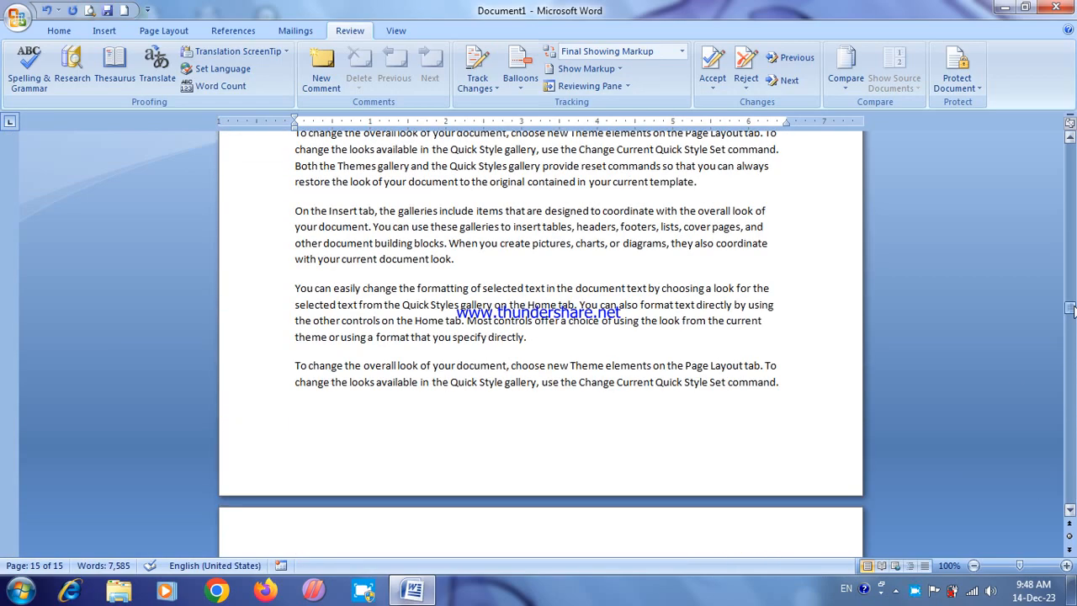
left_click(475, 269)
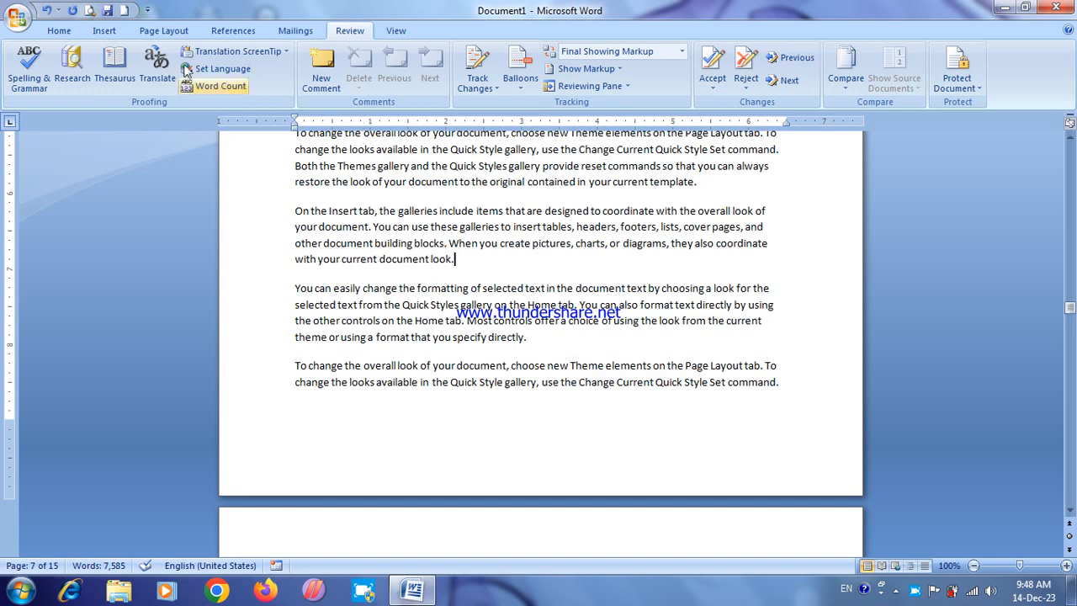
left_click(102, 31)
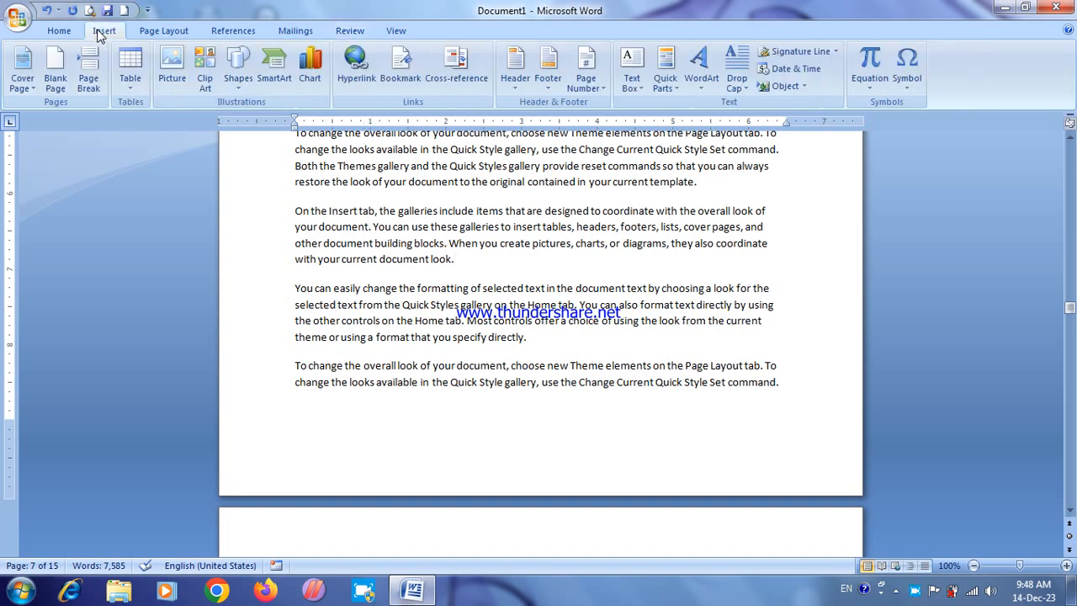
left_click(400, 68)
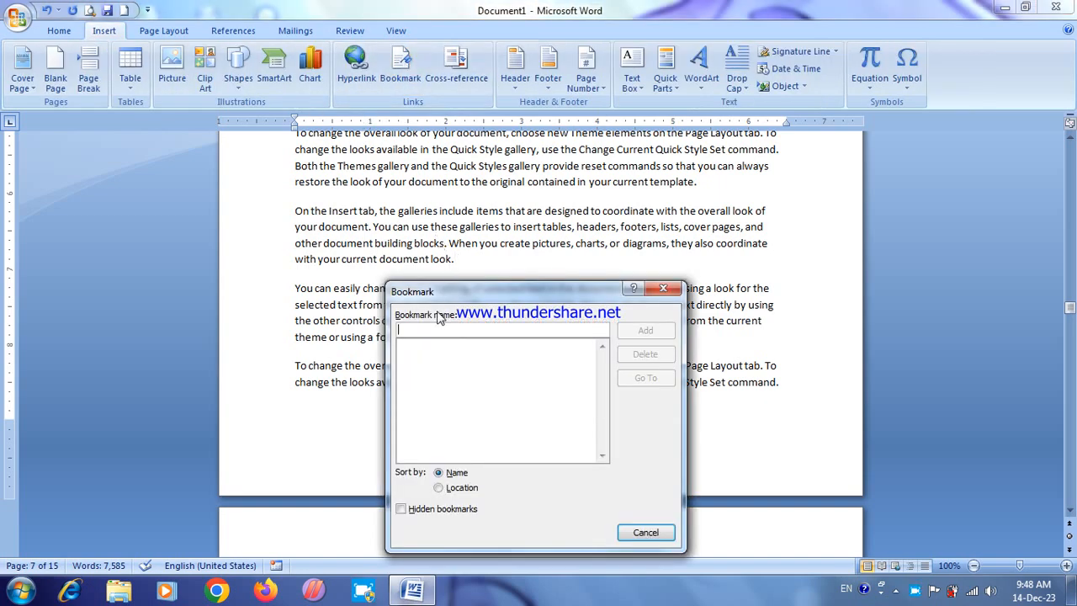
type("look")
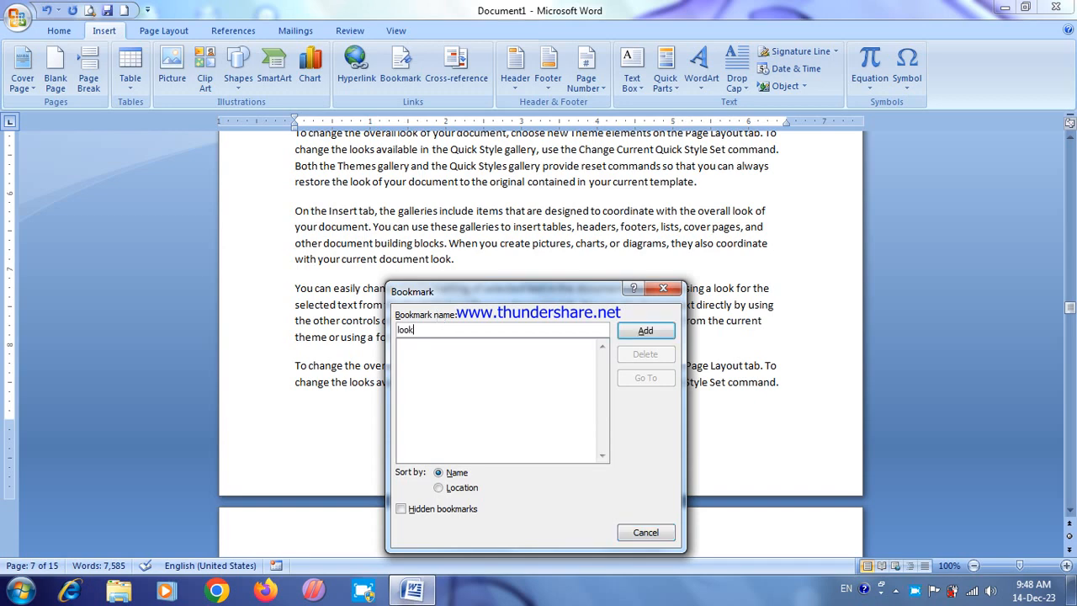
left_click(646, 331)
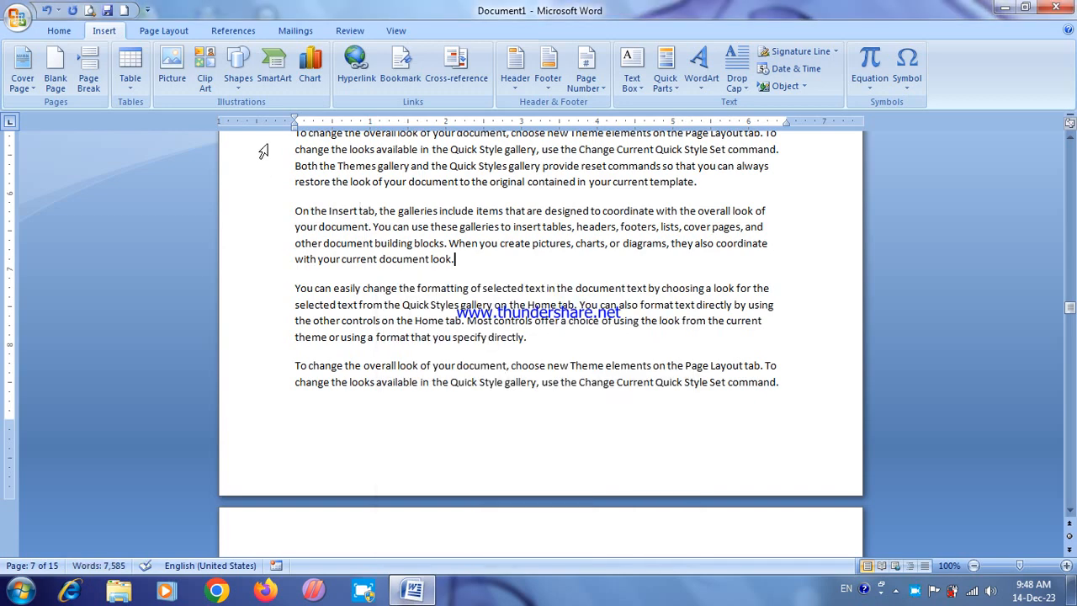
Step: Save the document to the Desktop as a Word document named 12we
left_click(19, 19)
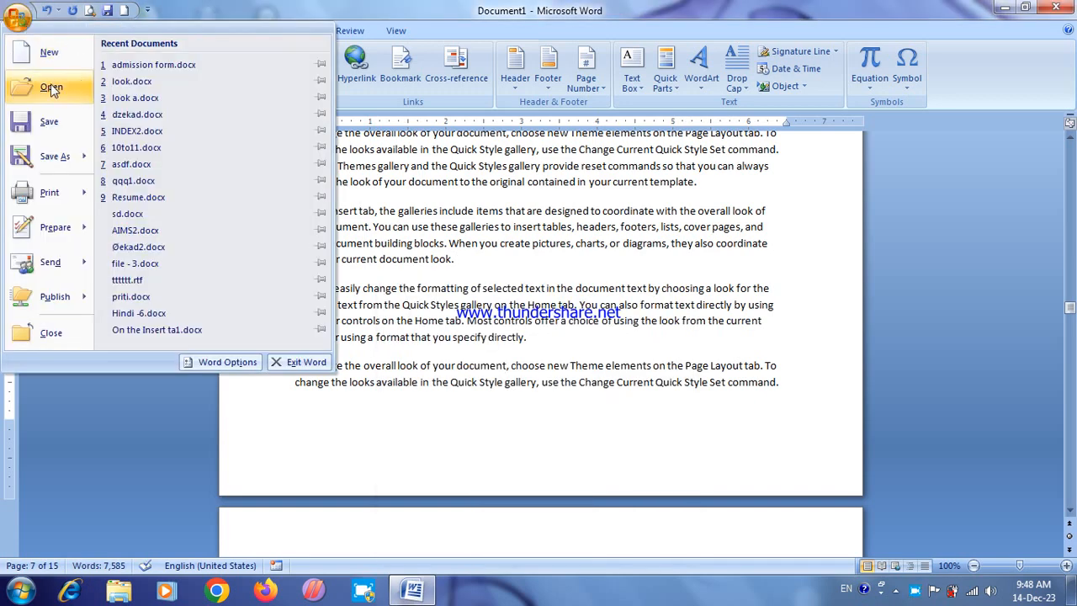
left_click(54, 155)
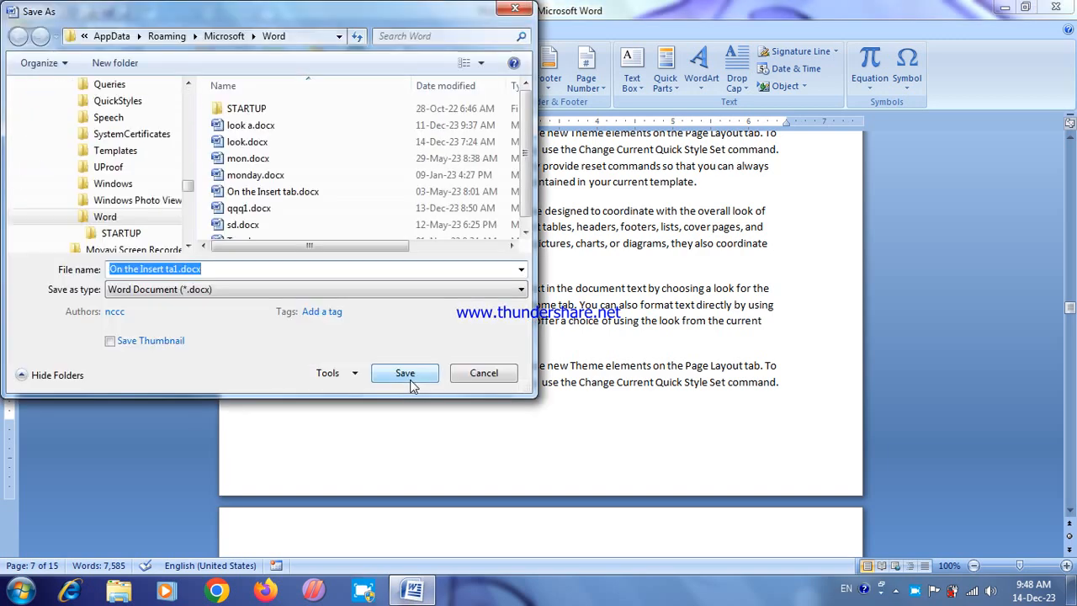
type("12we")
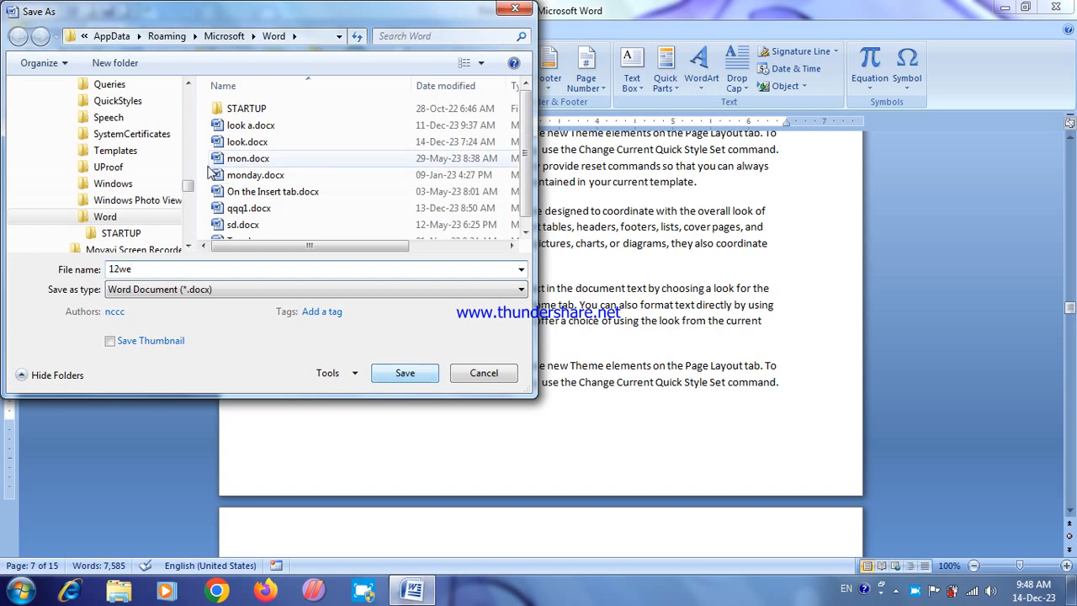
scroll(92, 146, "up", 10)
left_click(68, 157)
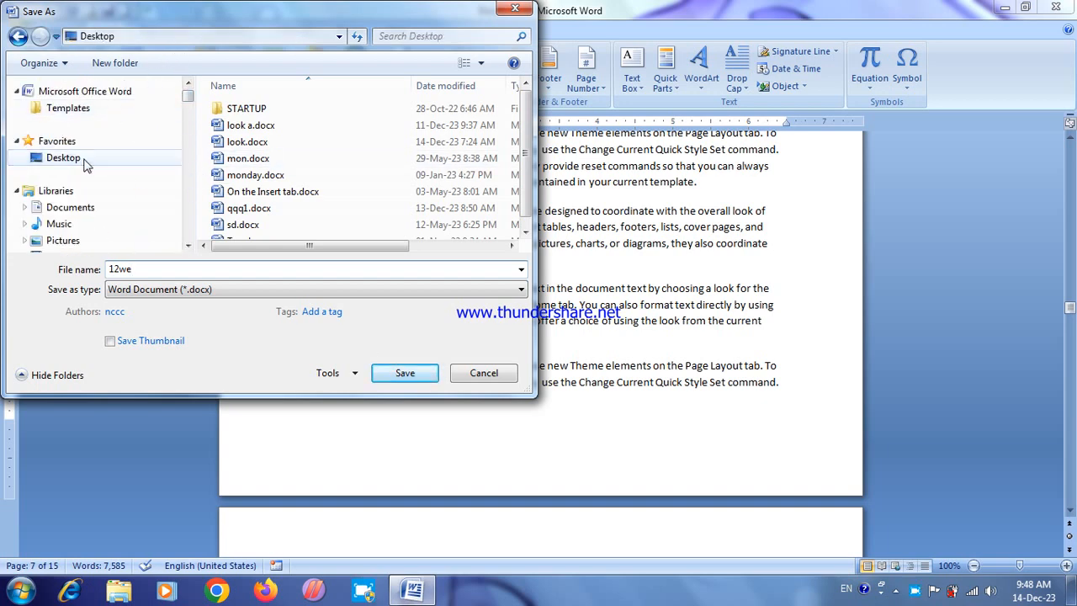
left_click(407, 373)
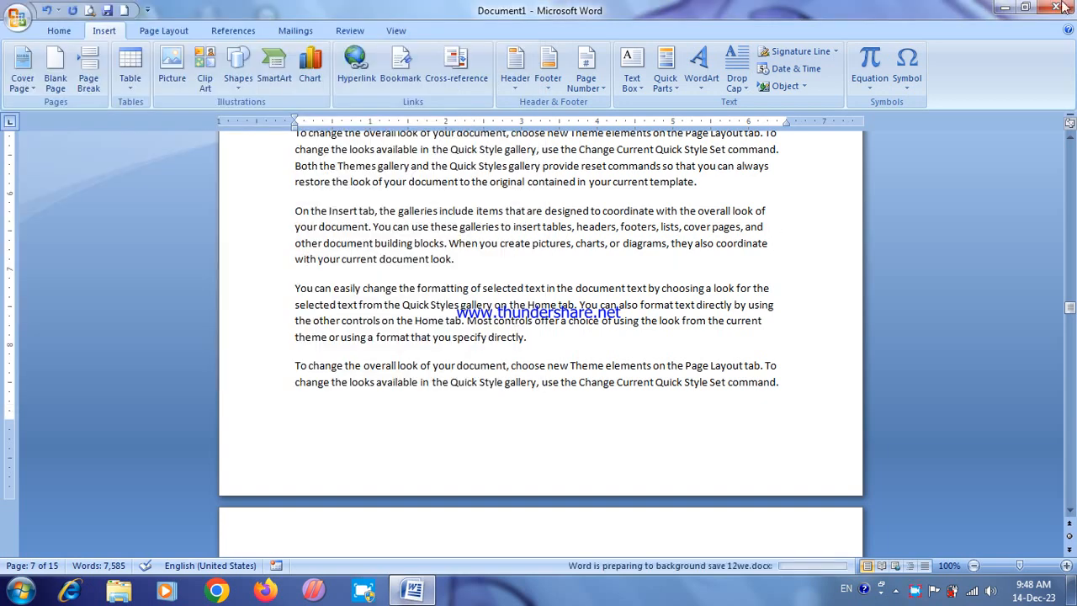
Step: Restart Word and reopen the saved document 12we.docx
key("alt+F4")
right_click(680, 193)
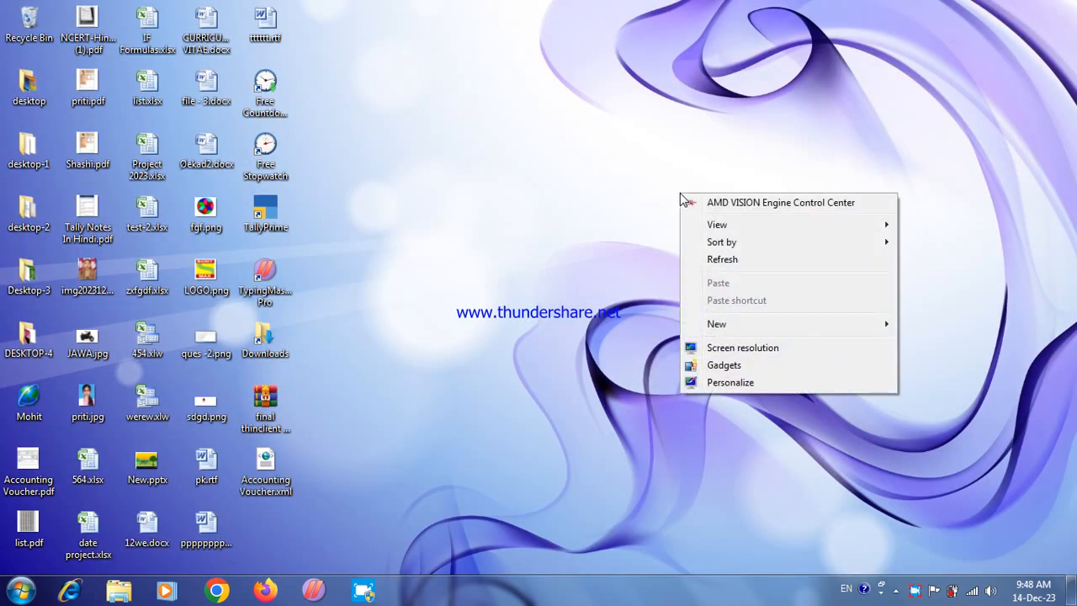
left_click(713, 260)
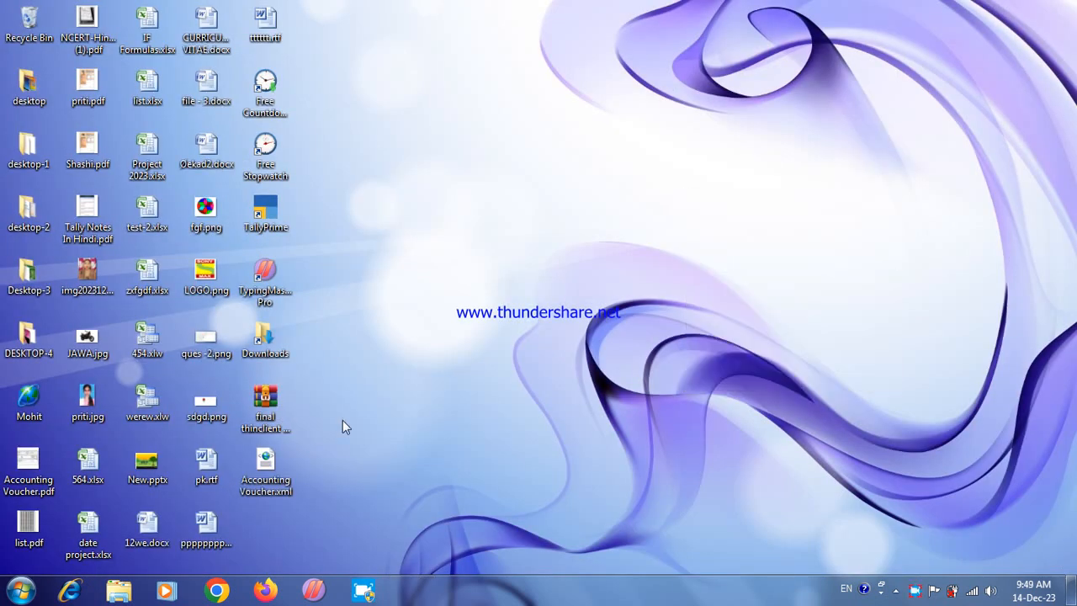
left_click(21, 588)
left_click(59, 224)
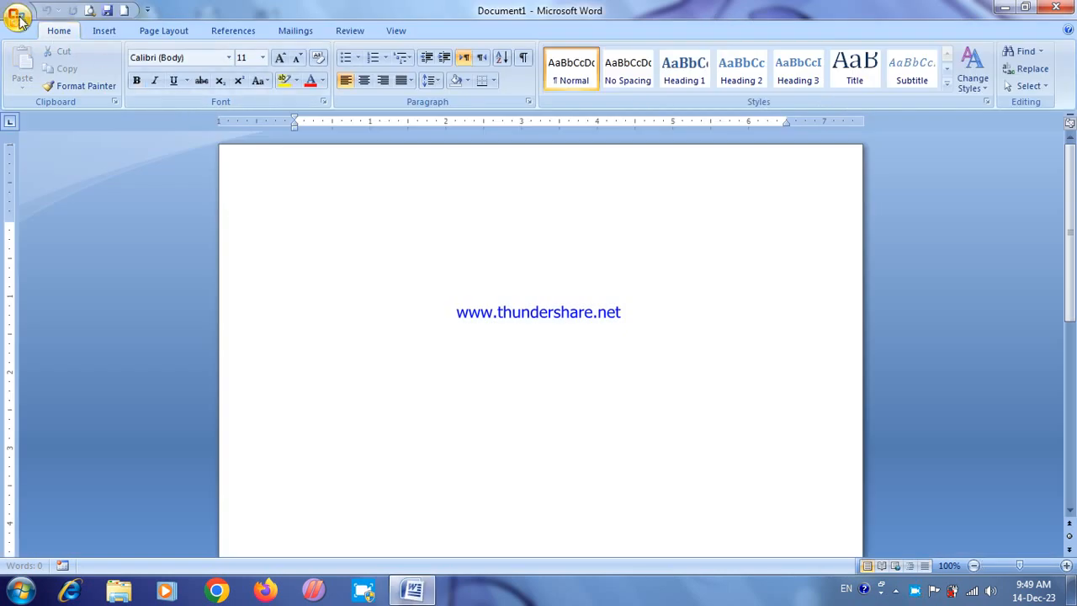
left_click(19, 19)
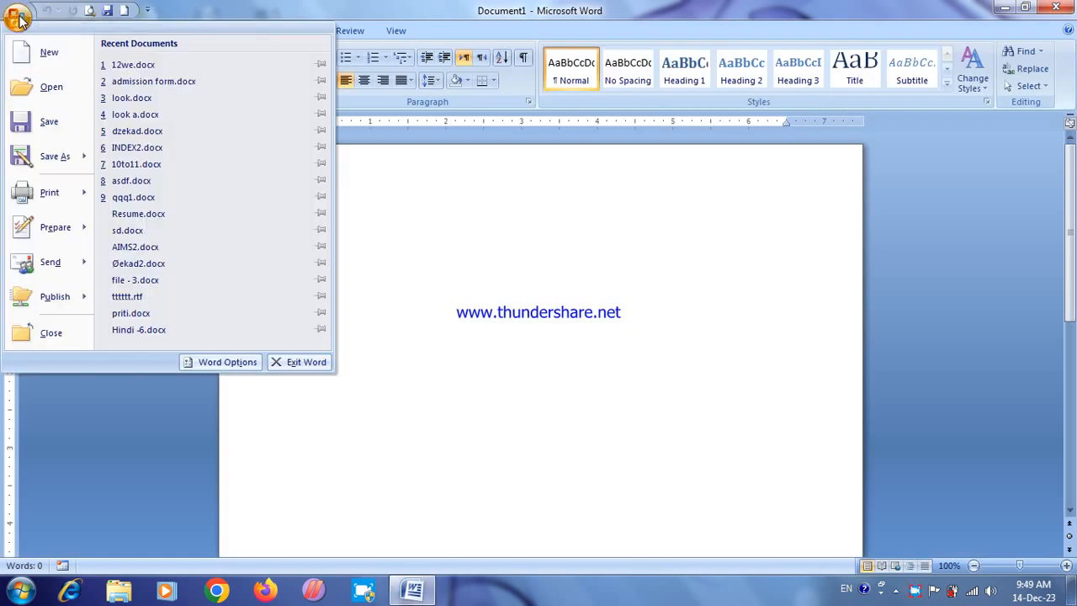
left_click(137, 61)
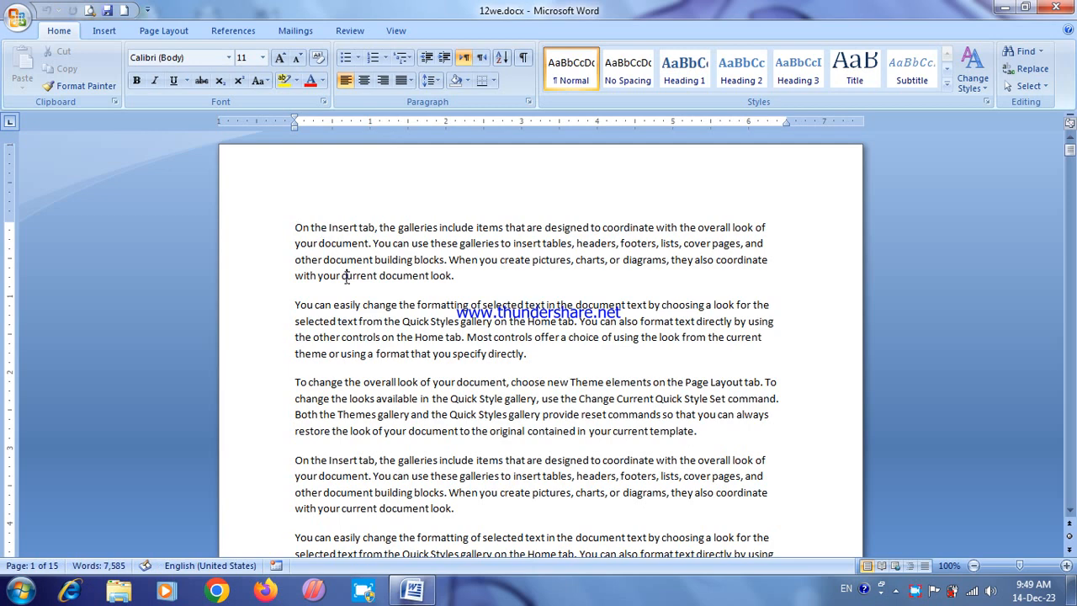
Step: Jump from the first page to the bookmark "look"
left_click(107, 32)
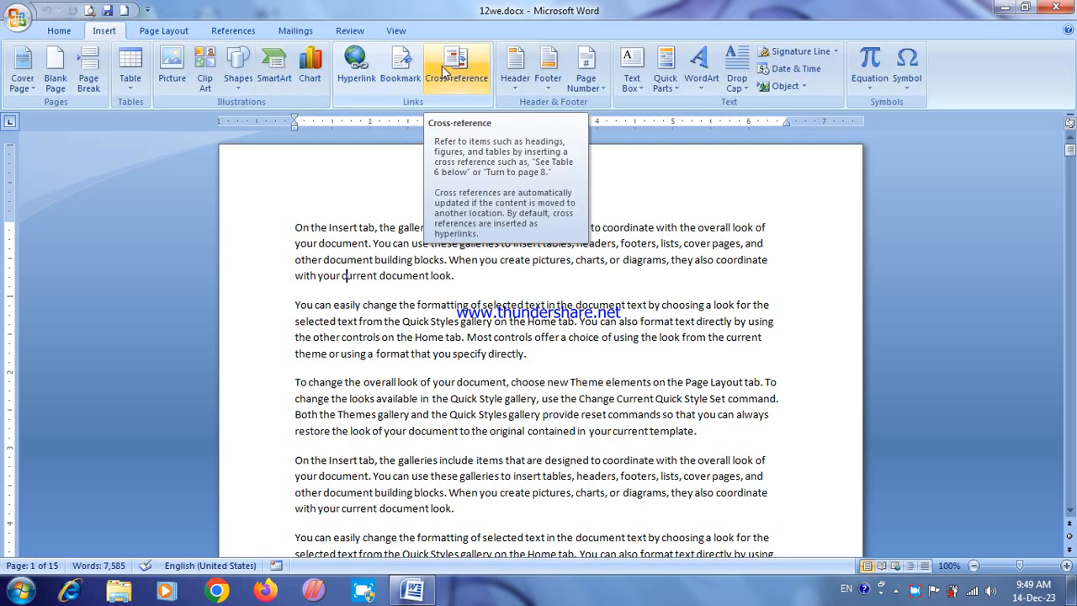
left_click(400, 68)
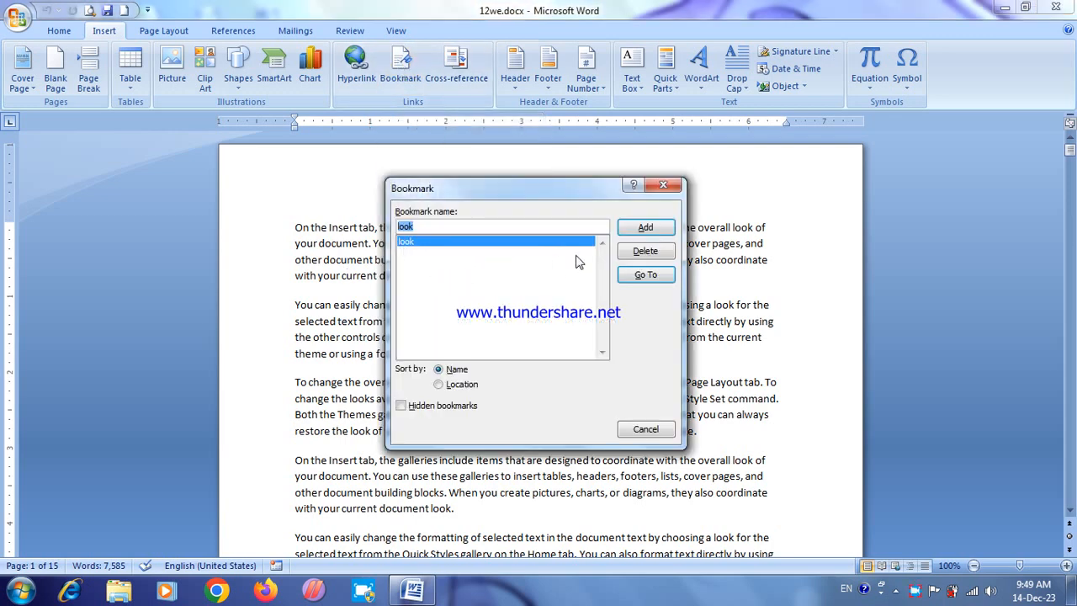
left_click(646, 276)
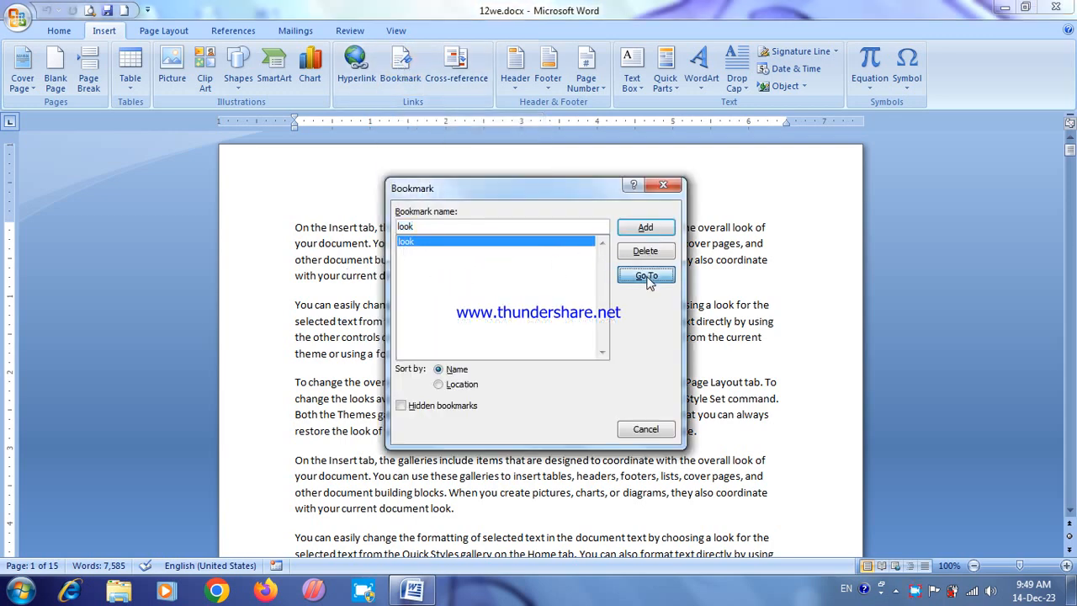
left_click(642, 429)
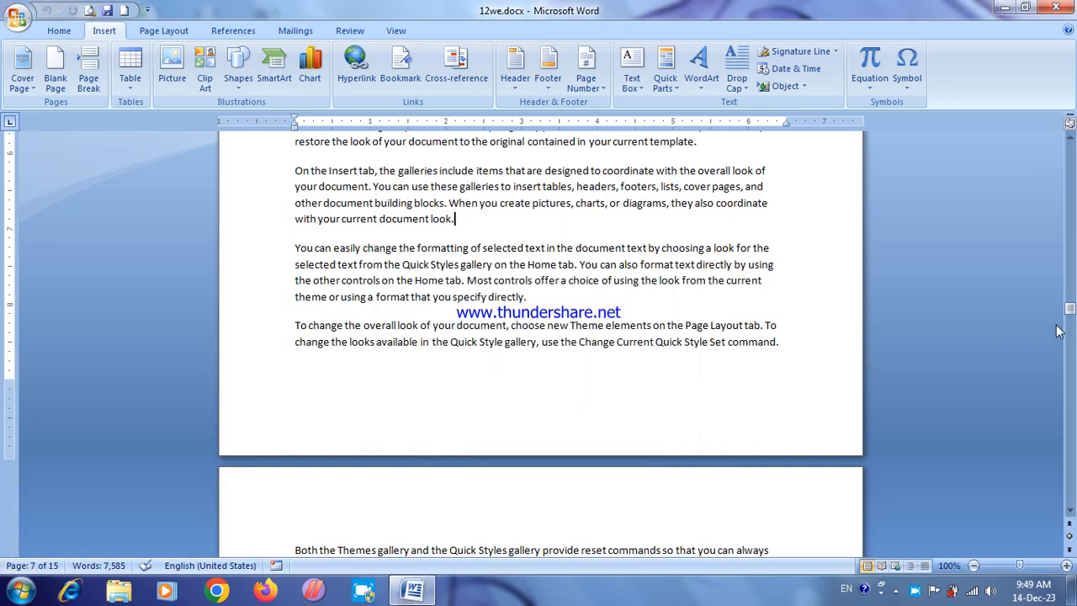
Step: On the empty last line of the document, try to insert a hyperlinked cross-reference to the bookmark text of "look"
left_click_drag(1069, 310, 1069, 498)
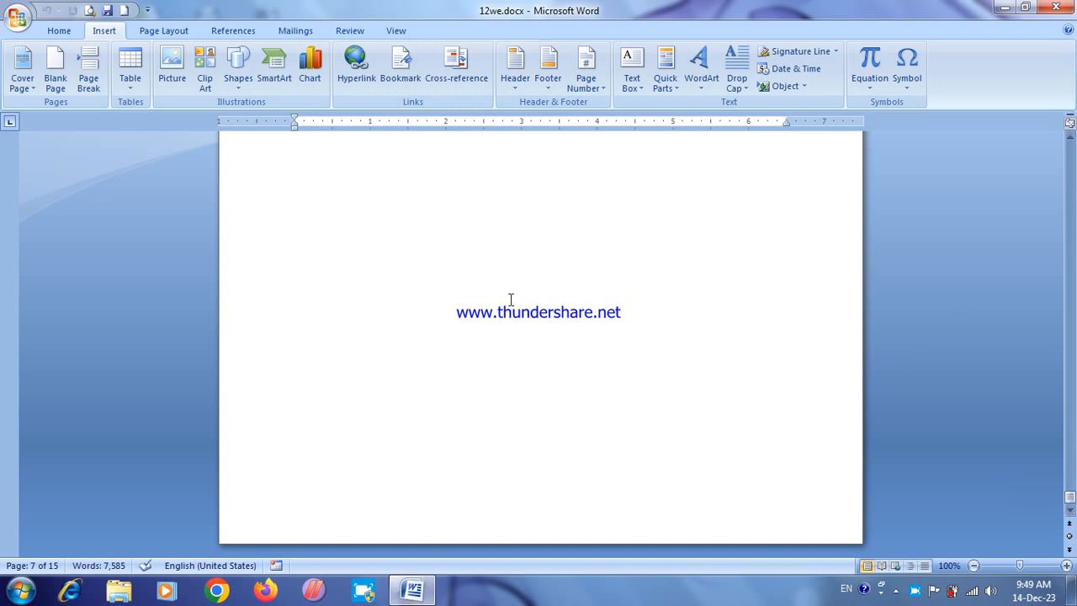
left_click(306, 279)
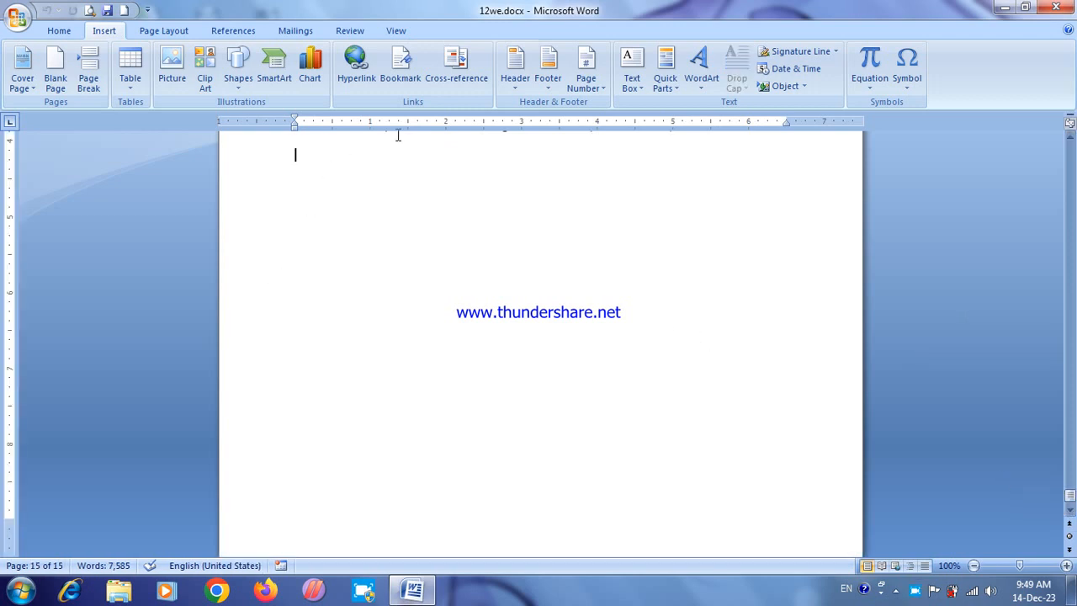
left_click(459, 59)
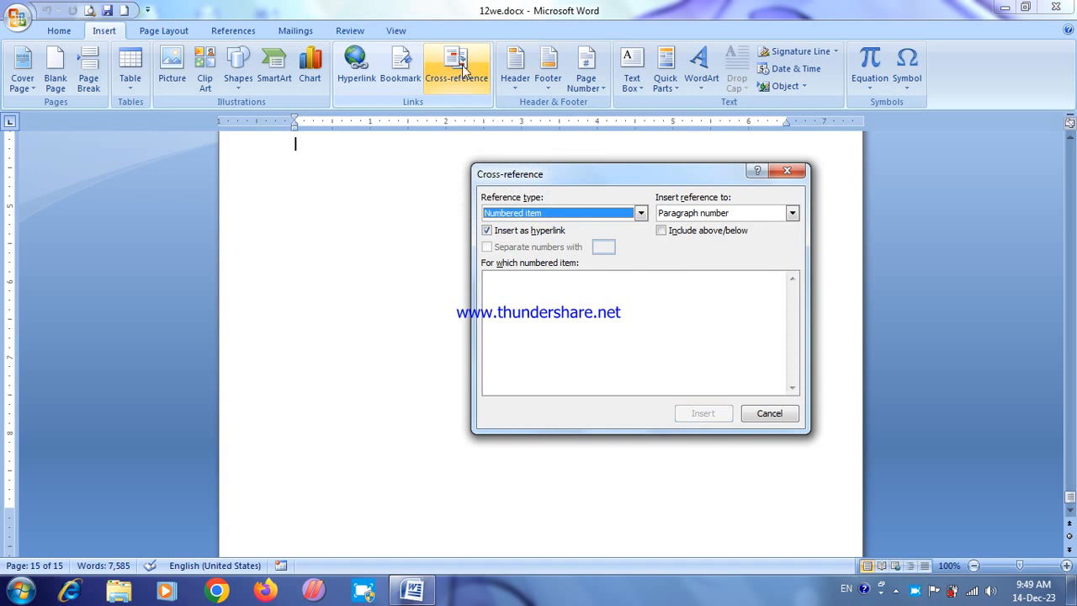
left_click(587, 215)
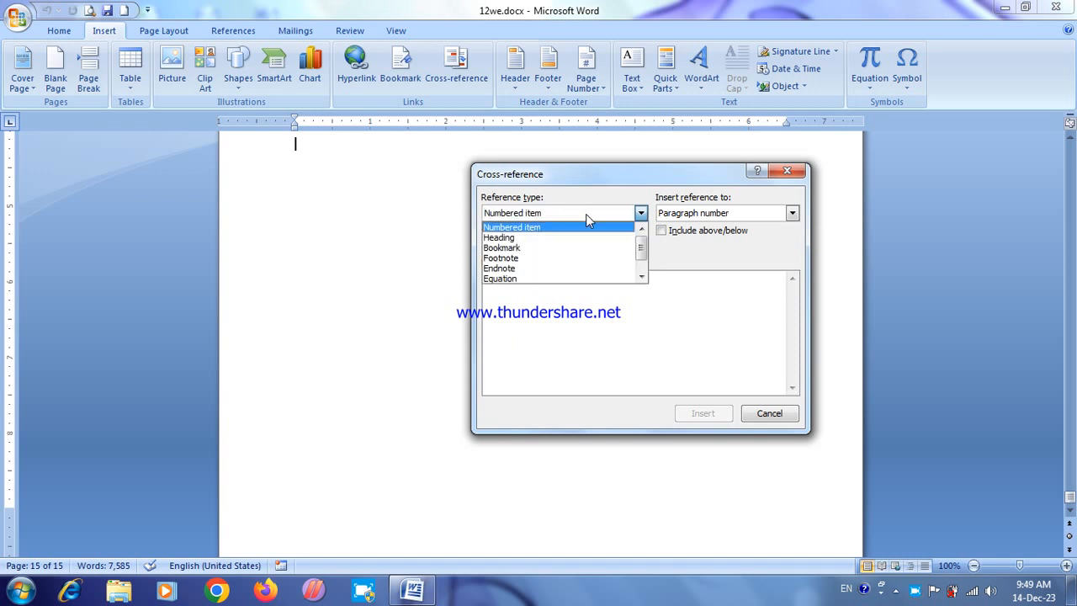
left_click(546, 248)
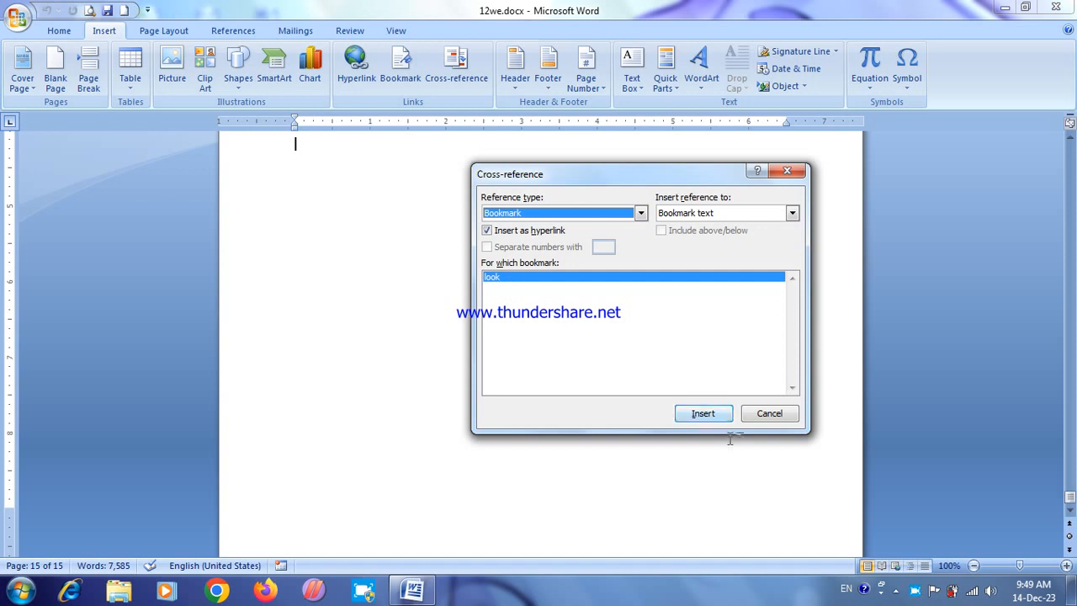
left_click(702, 413)
left_click(700, 417)
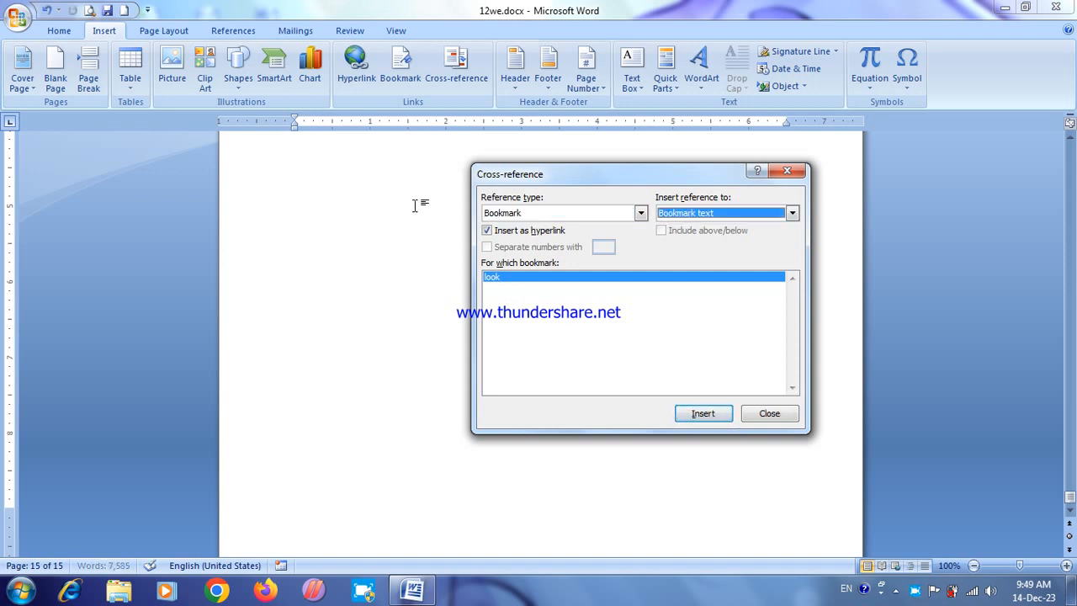
left_click(280, 143)
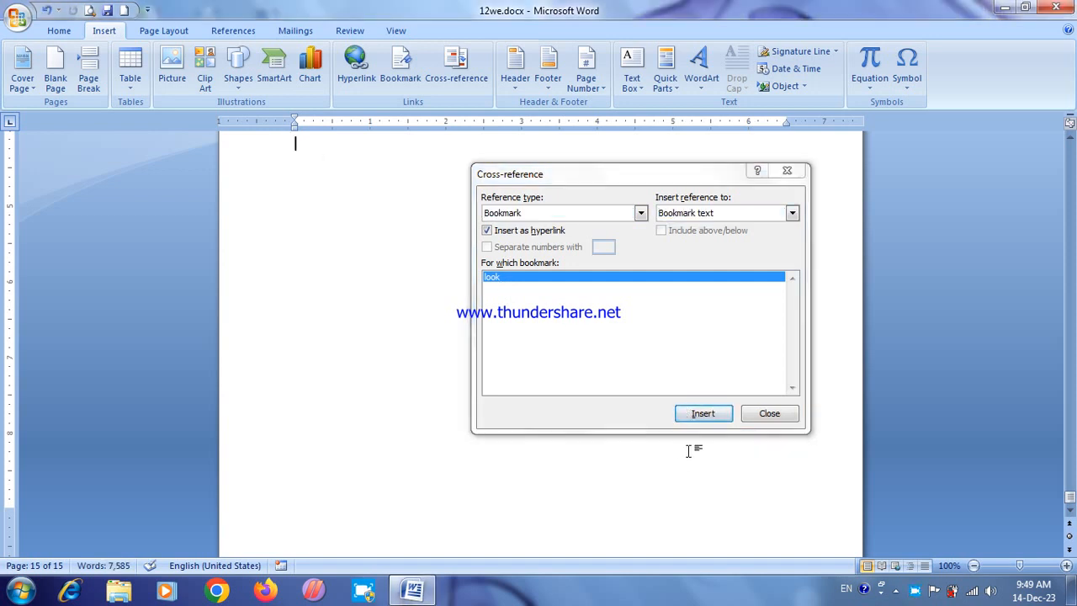
left_click(700, 418)
left_click(331, 161)
Step: Insert a cross-reference to the page number of the bookmark "look" and follow it to the bookmark
left_click(711, 215)
left_click(705, 238)
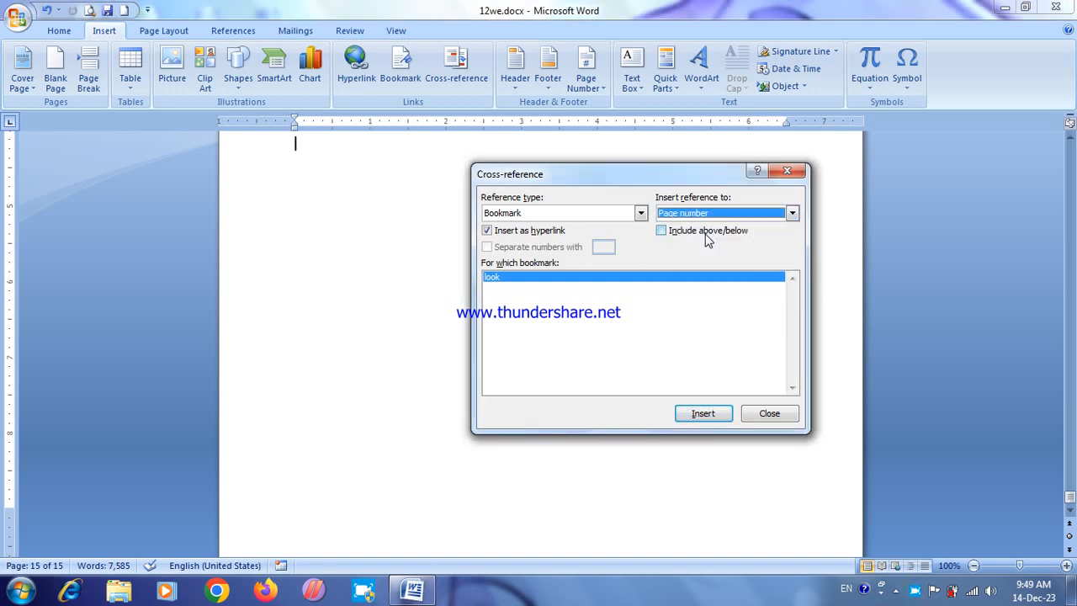
left_click(703, 416)
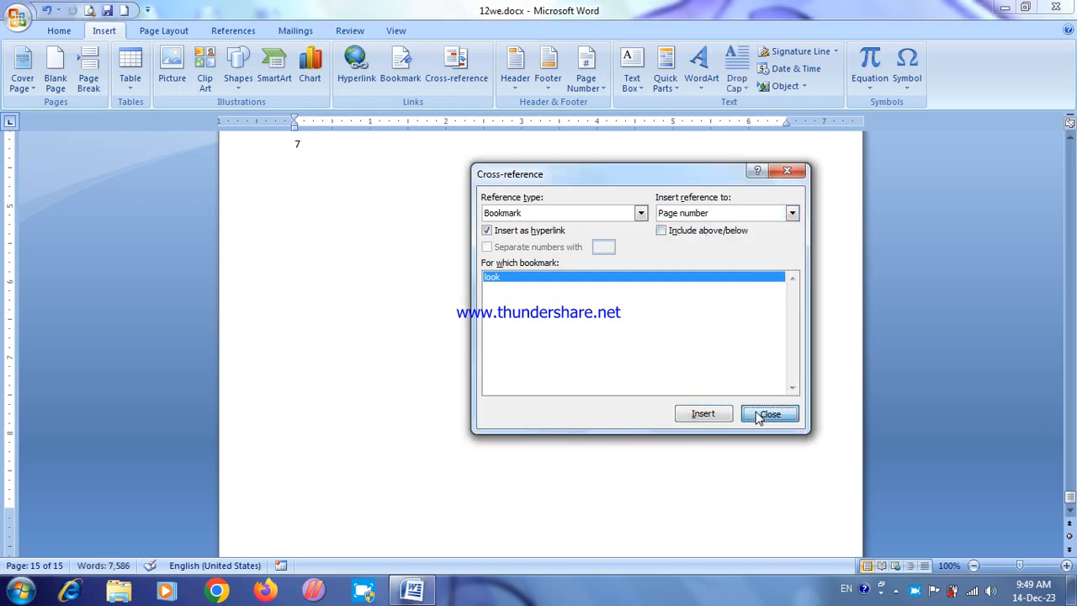
left_click(761, 414)
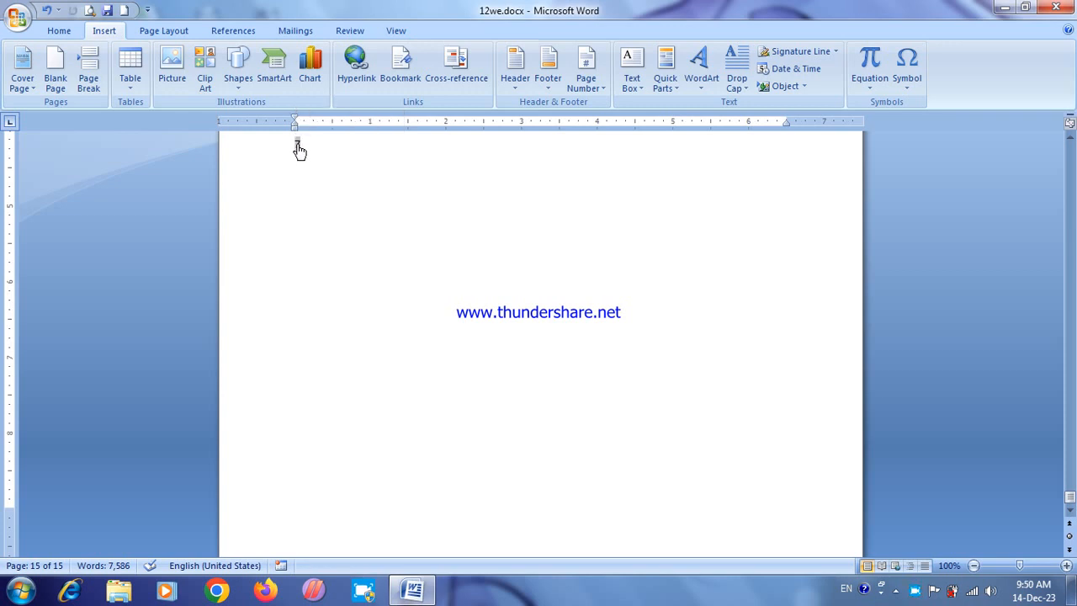
left_click(300, 150, "ctrl")
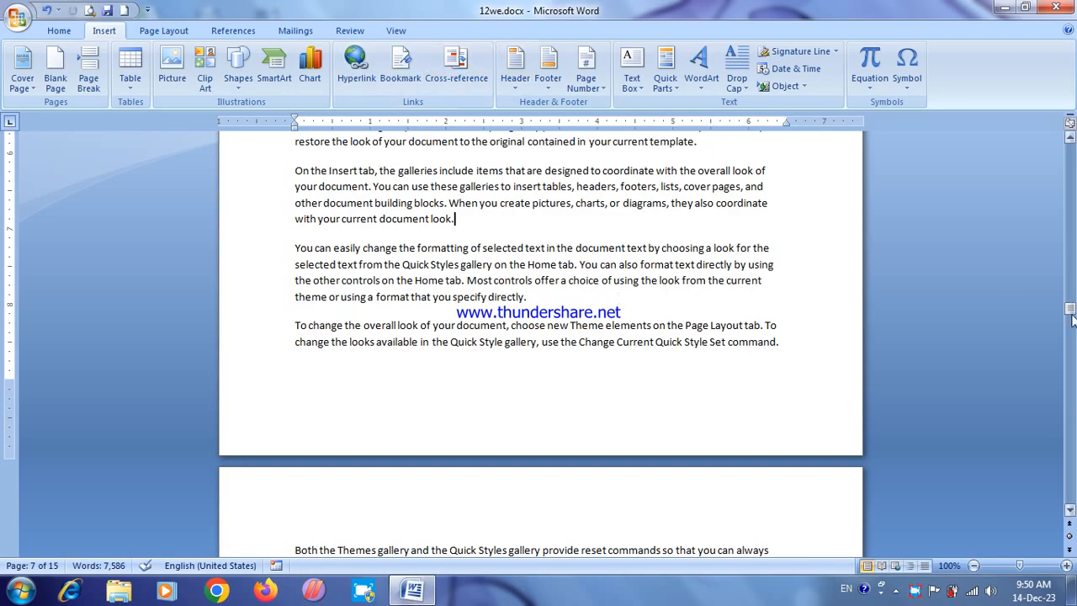
Step: Insert the built-in Tiles header, starting from the document's first page
left_click_drag(1071, 310, 1072, 143)
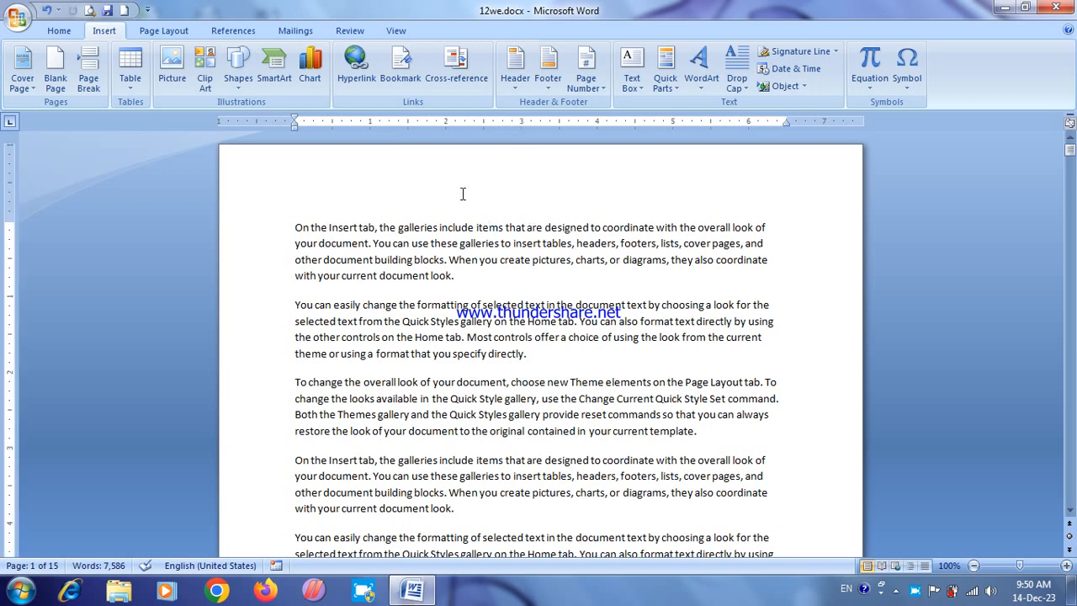
left_click(515, 83)
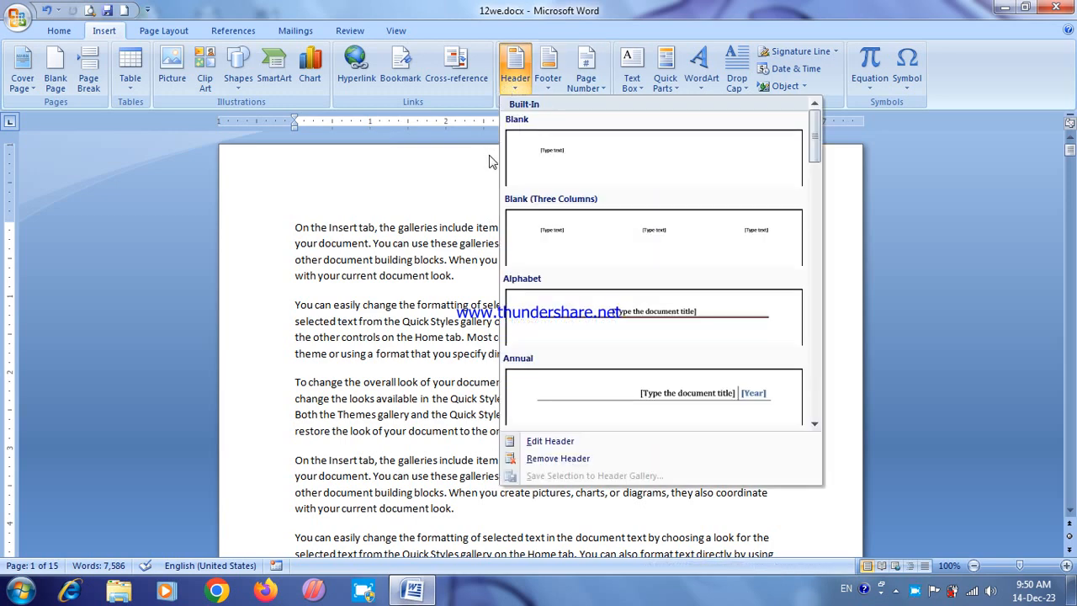
left_click_drag(812, 132, 807, 397)
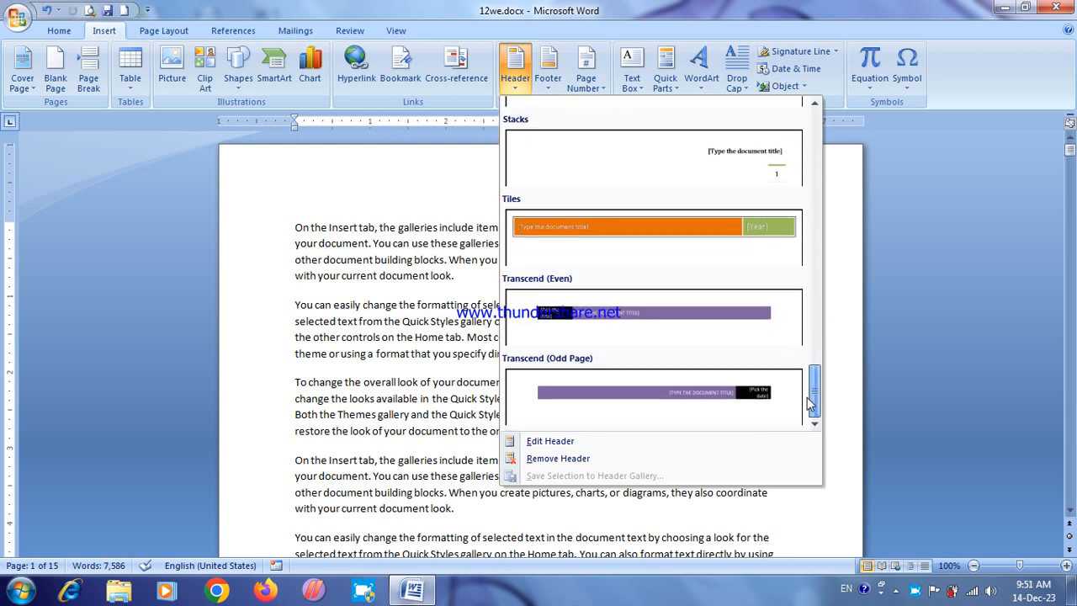
left_click(656, 221)
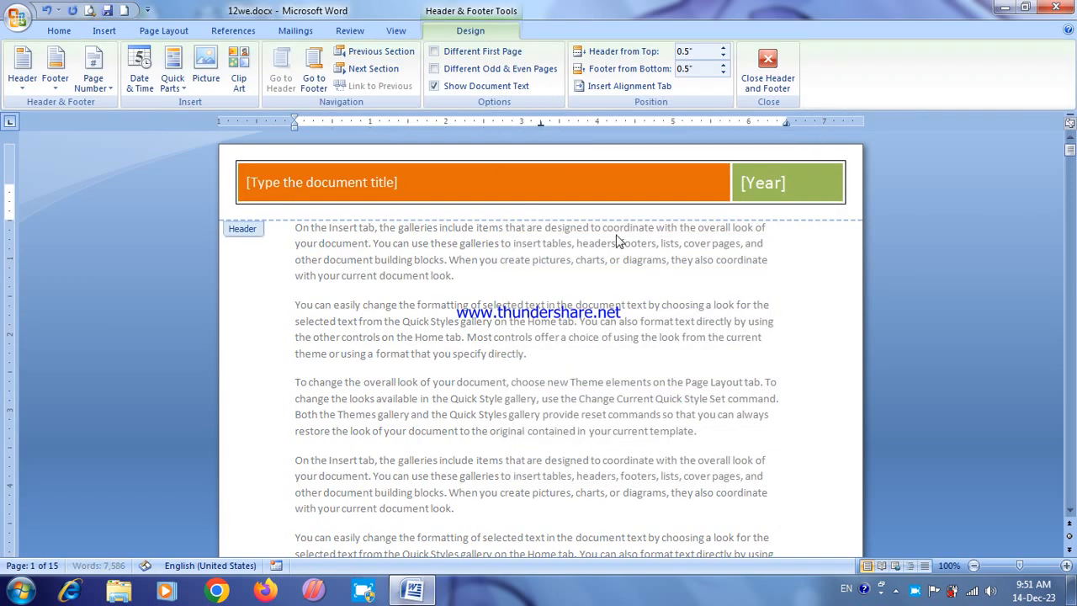
Step: Fill in the header title as "Computer Books", set its year from today's date, and leave header editing
left_click(360, 182)
type("Comp")
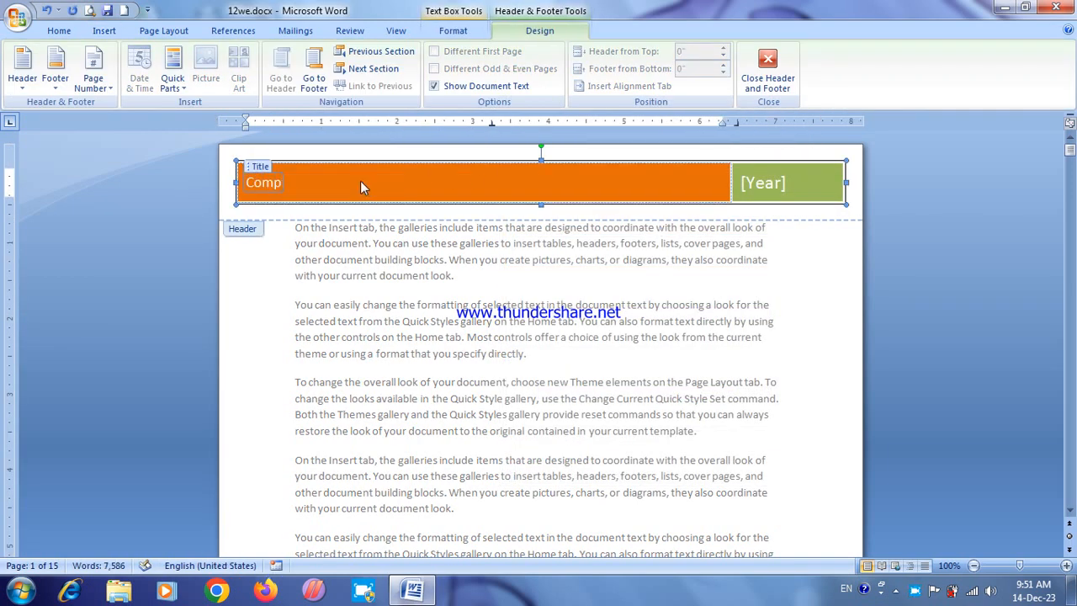
type("uter Books")
left_click(757, 185)
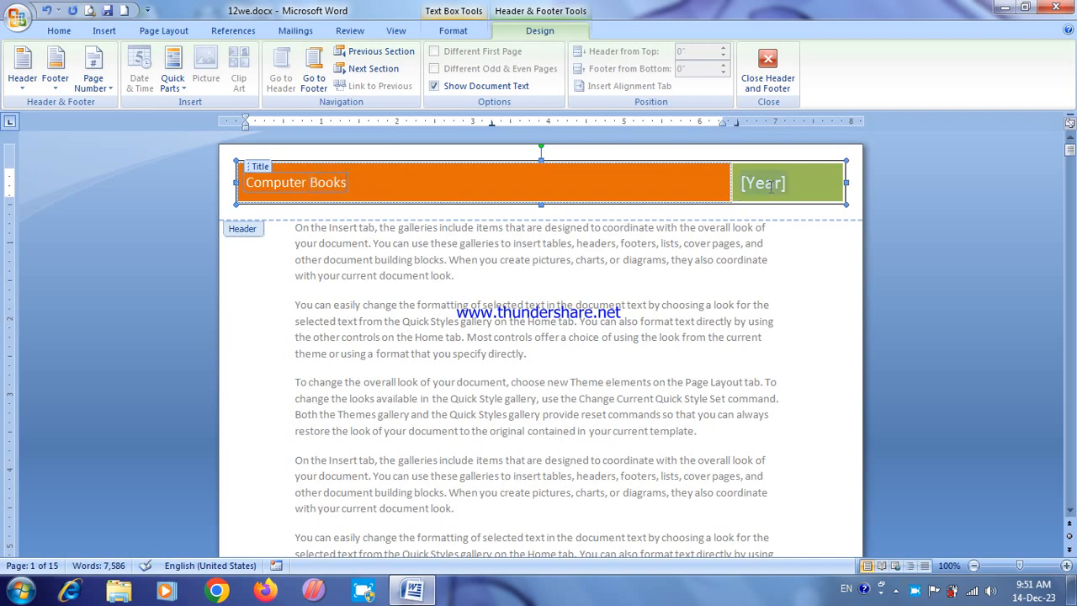
left_click(797, 185)
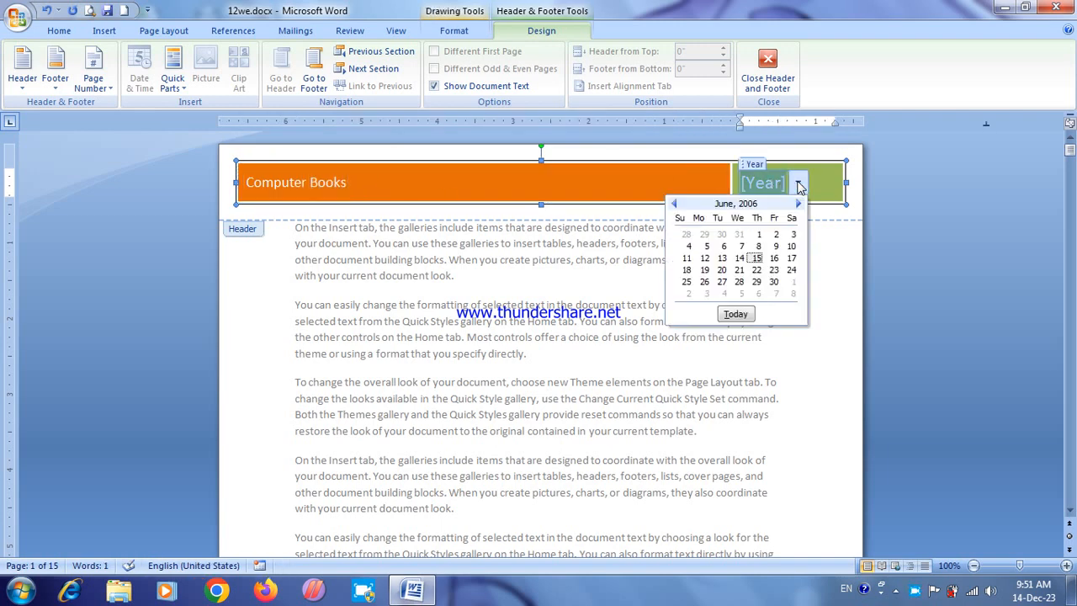
left_click(734, 313)
left_click(789, 84)
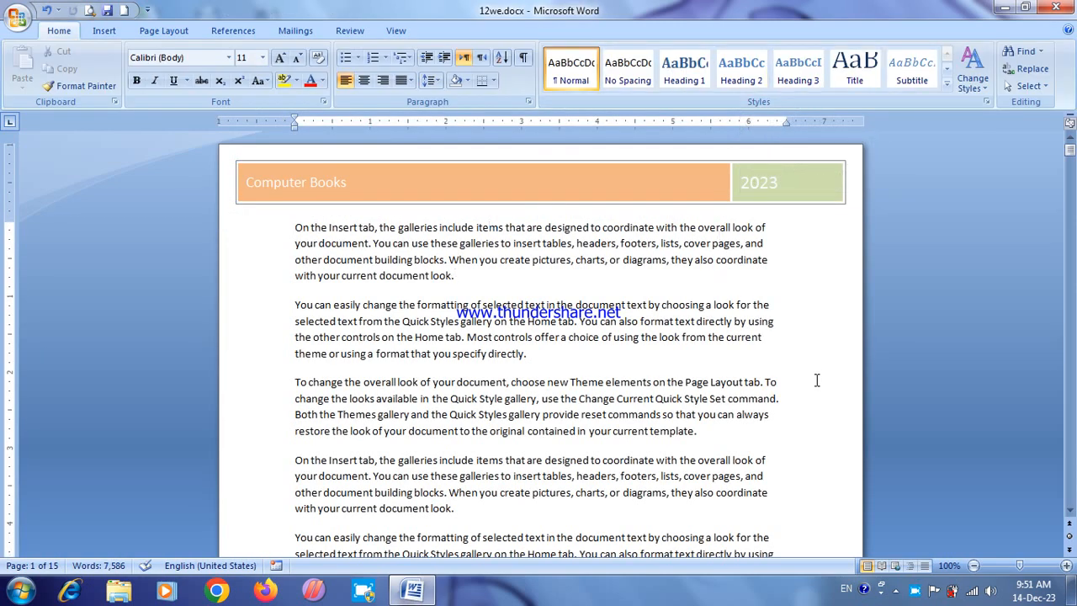
right_click(916, 590)
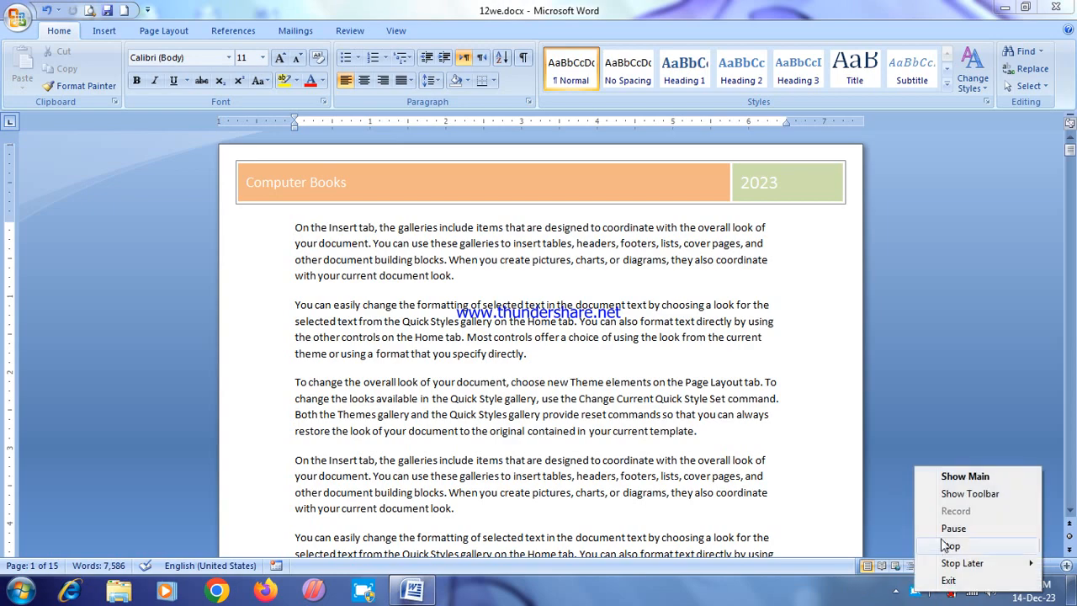
left_click(954, 530)
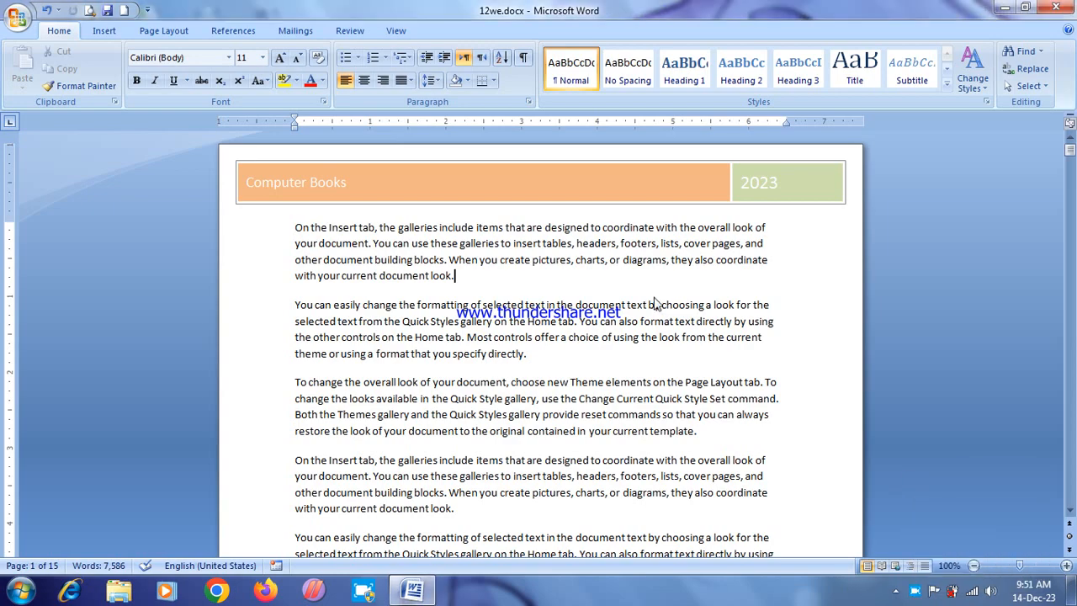
Step: Replace the current header with the built-in Annual header
left_click_drag(1070, 152, 1071, 75)
left_click(100, 34)
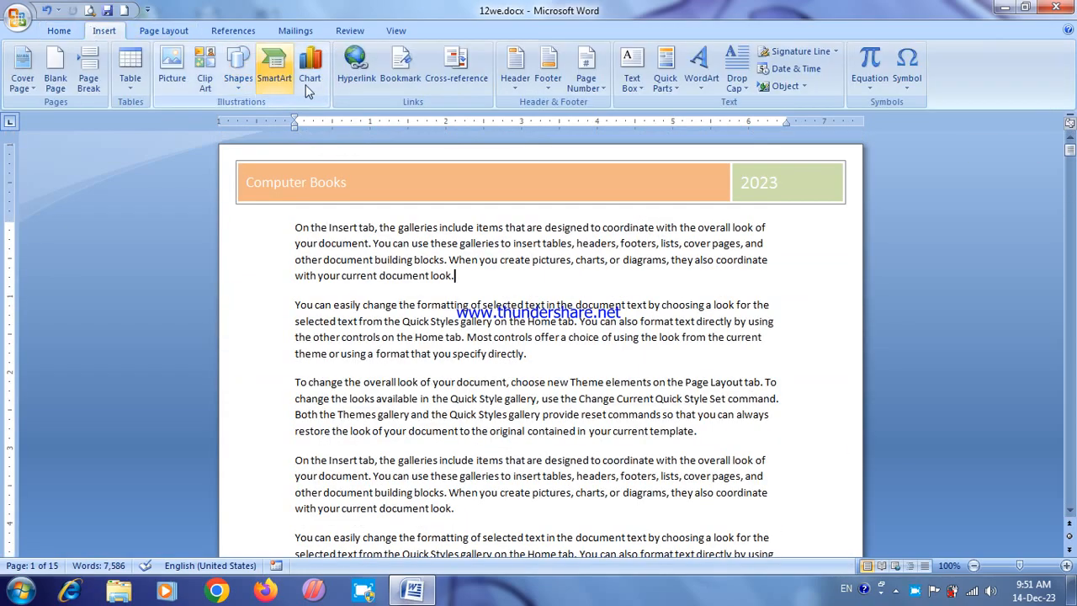
left_click(514, 71)
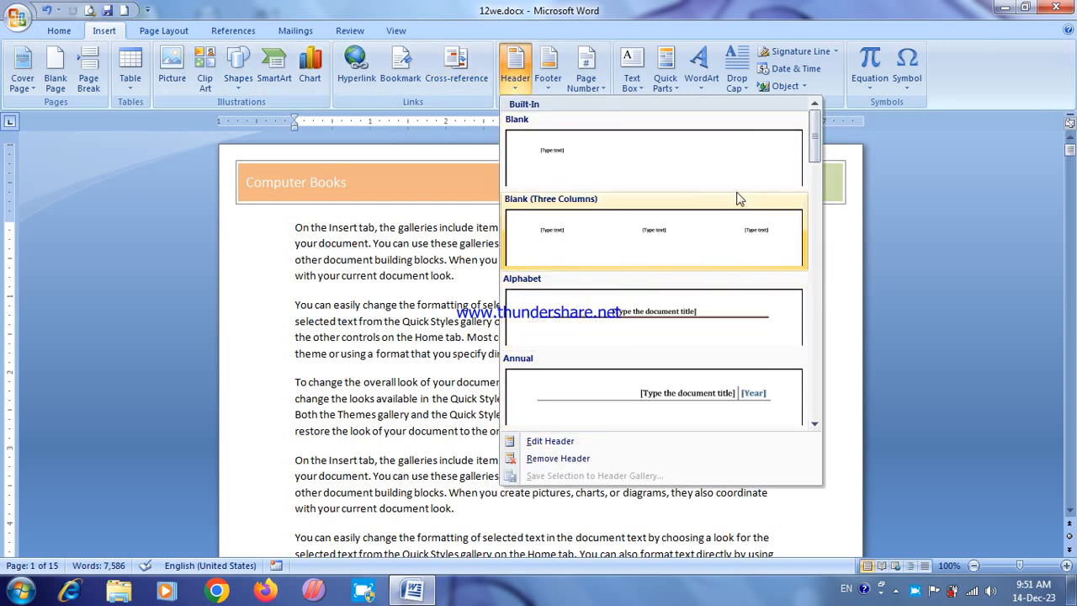
left_click_drag(817, 127, 817, 148)
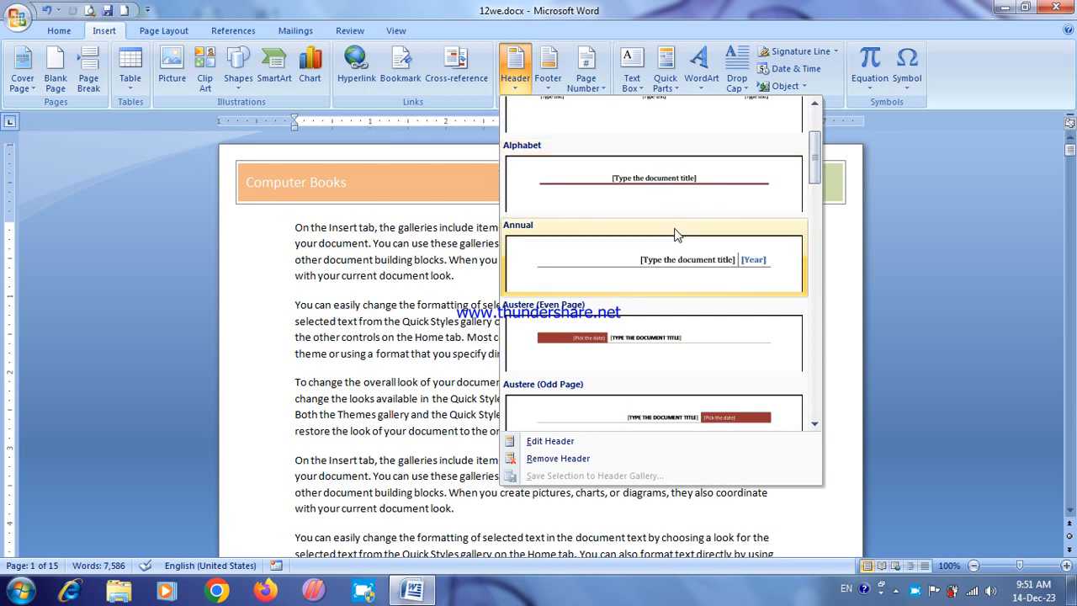
left_click(680, 257)
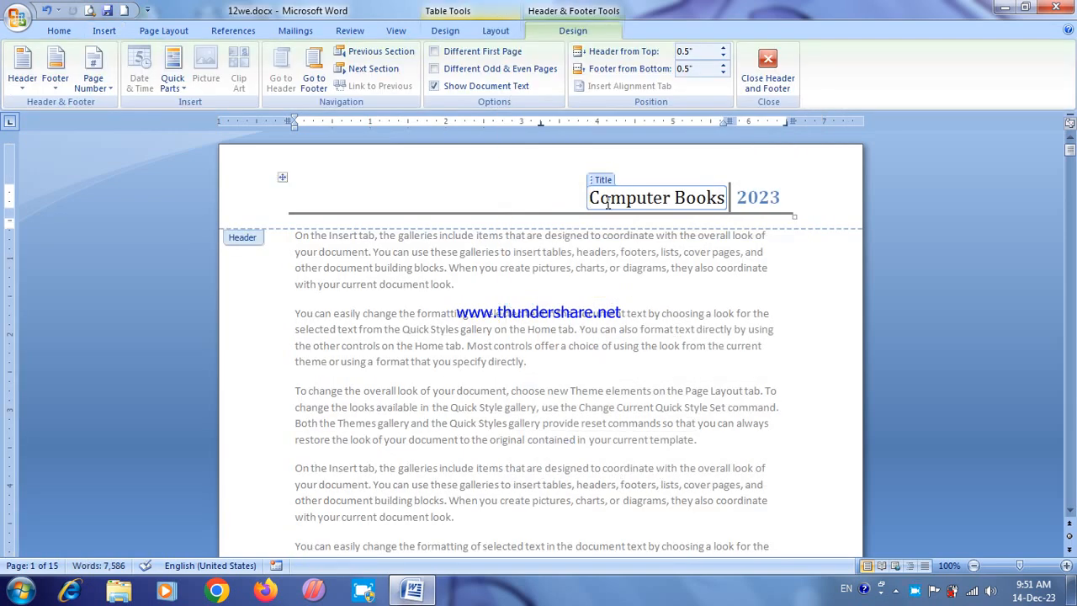
Step: Center the header title "Computer Books", format it in red Aachen BT, and leave header editing
left_click(59, 30)
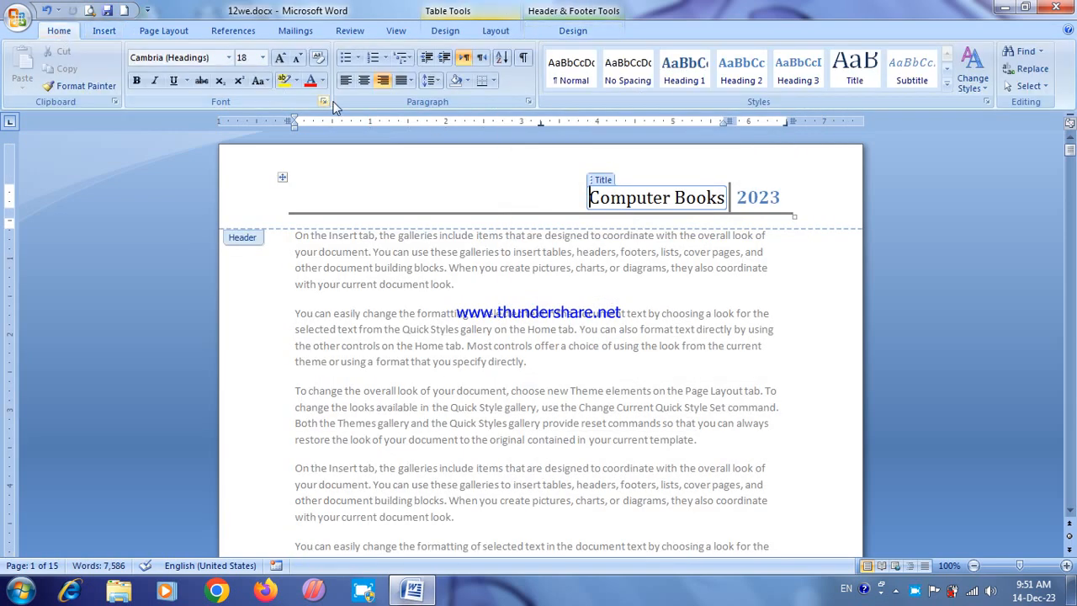
left_click(363, 80)
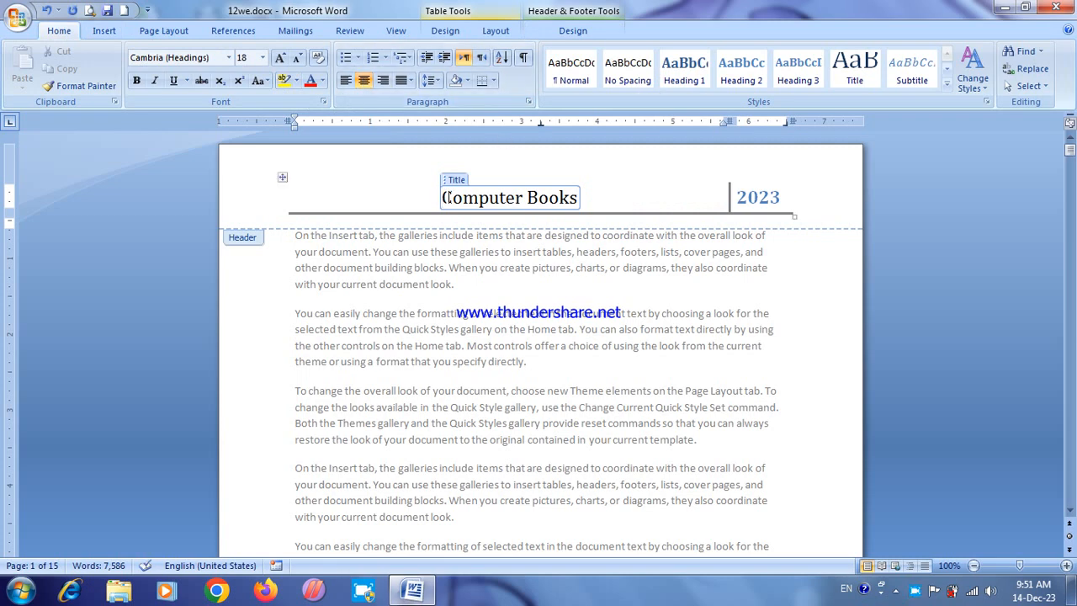
left_click_drag(442, 197, 577, 197)
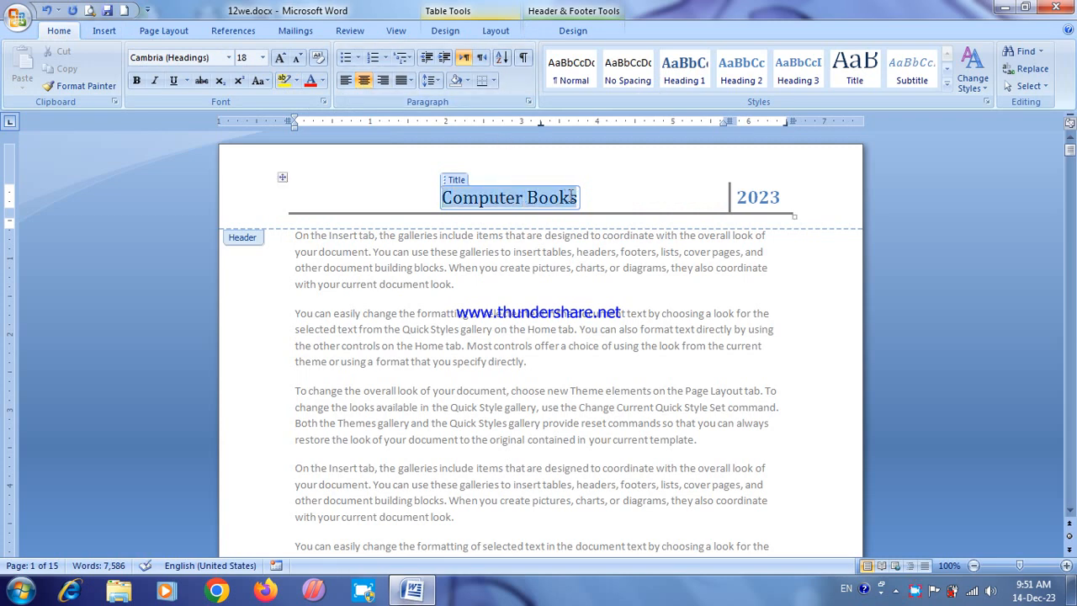
left_click(309, 82)
left_click(228, 57)
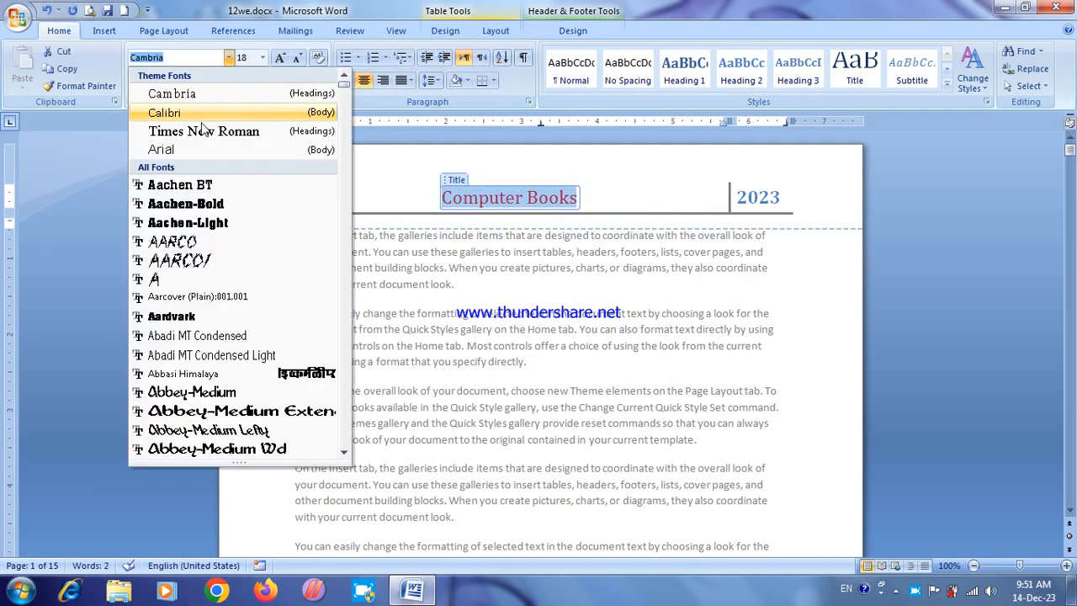
left_click(202, 184)
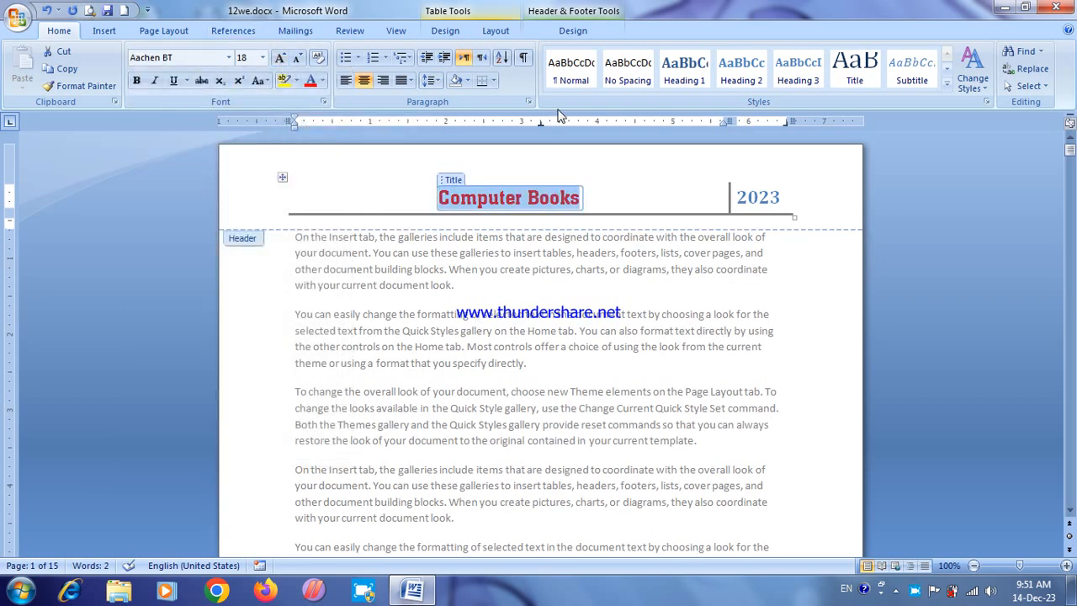
left_click(576, 30)
left_click(767, 61)
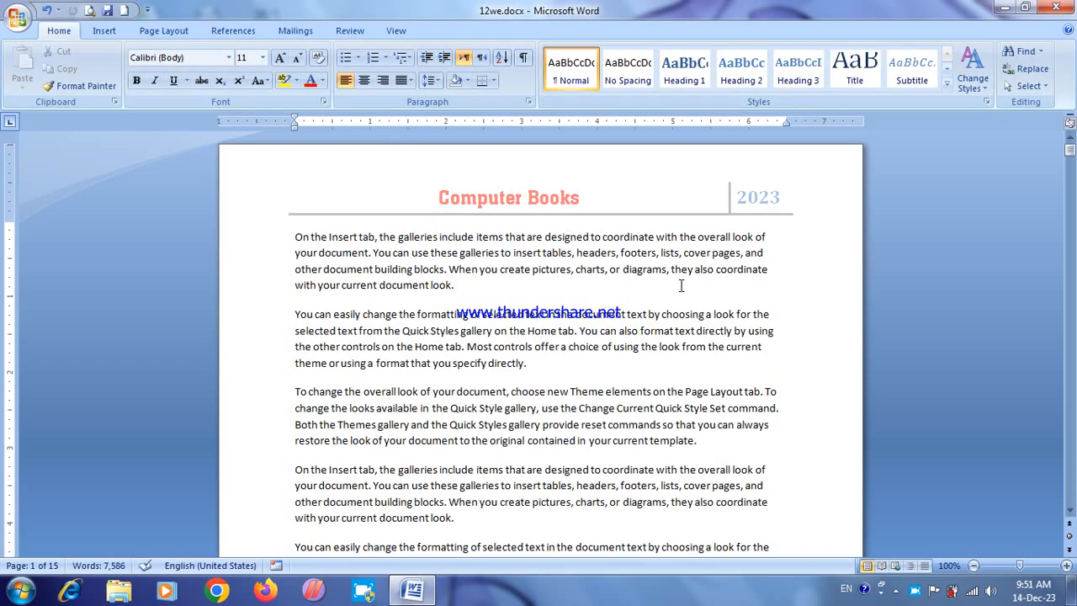
Step: Justify all the body text of the document
mouse_move(1071, 149)
left_mouse_down()
mouse_move(1072, 209)
mouse_move(1070, 150)
left_mouse_up()
key("ctrl+a")
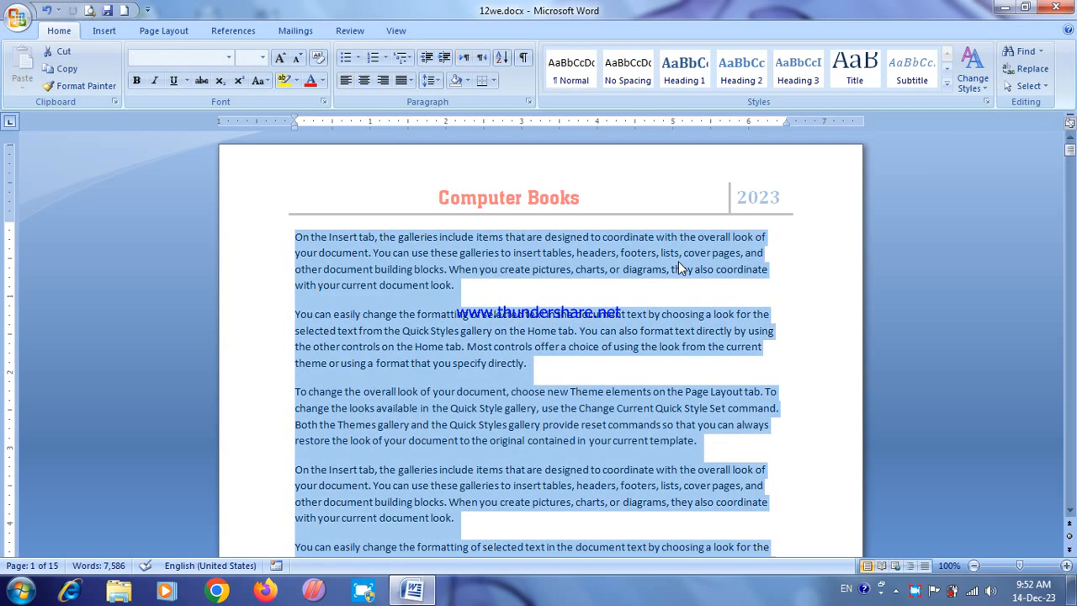
key("ctrl+j")
left_click(636, 292)
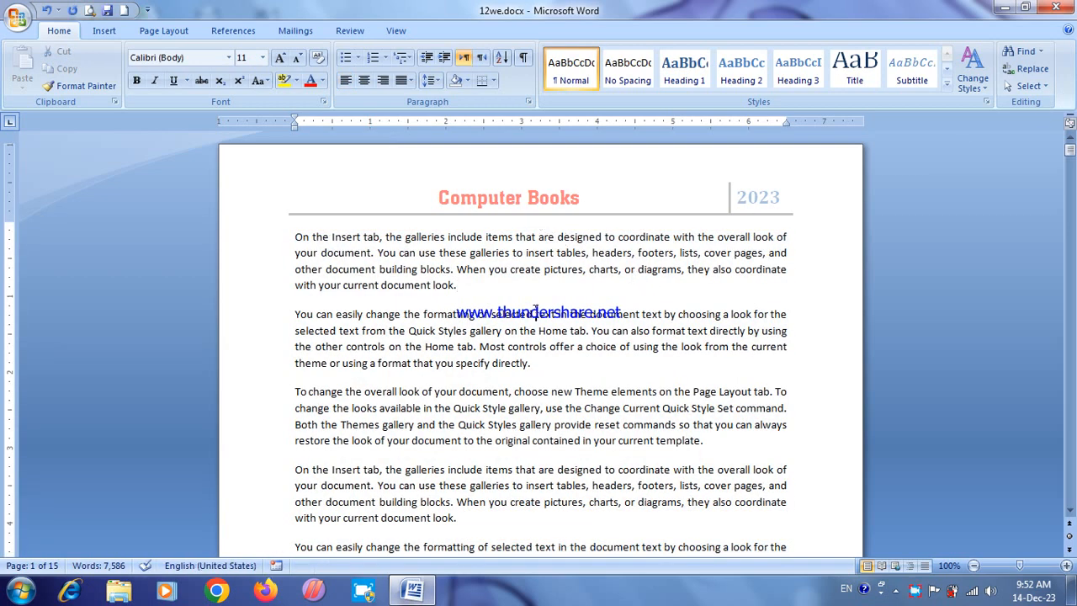
key("ctrl+a")
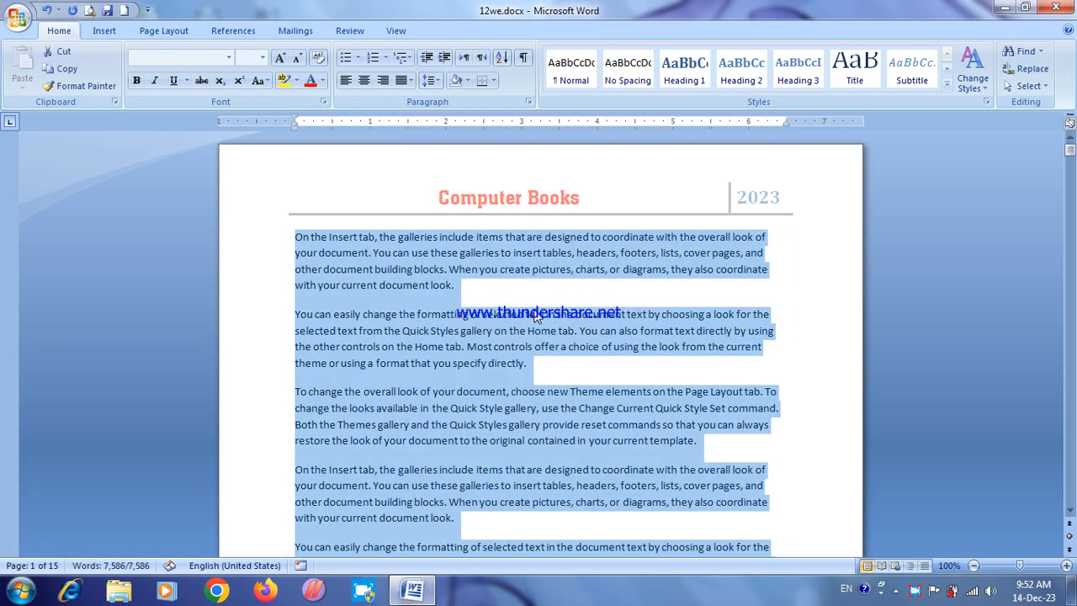
left_click(535, 314)
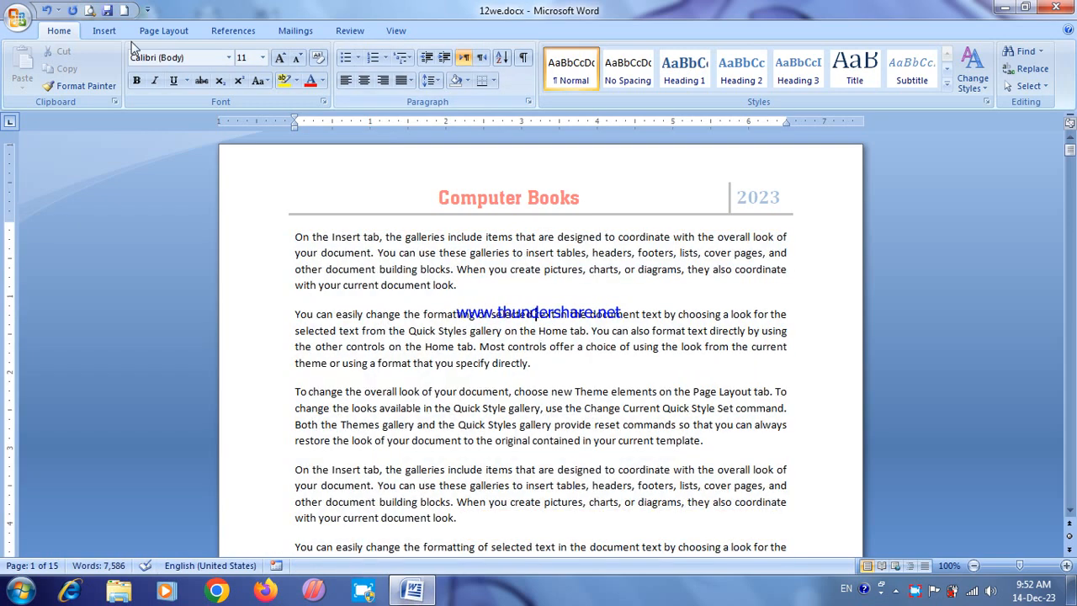
Step: Insert the built-in Alphabet footer, replace its entire line with "New Creation", and check the footers on the first pages
left_click(104, 30)
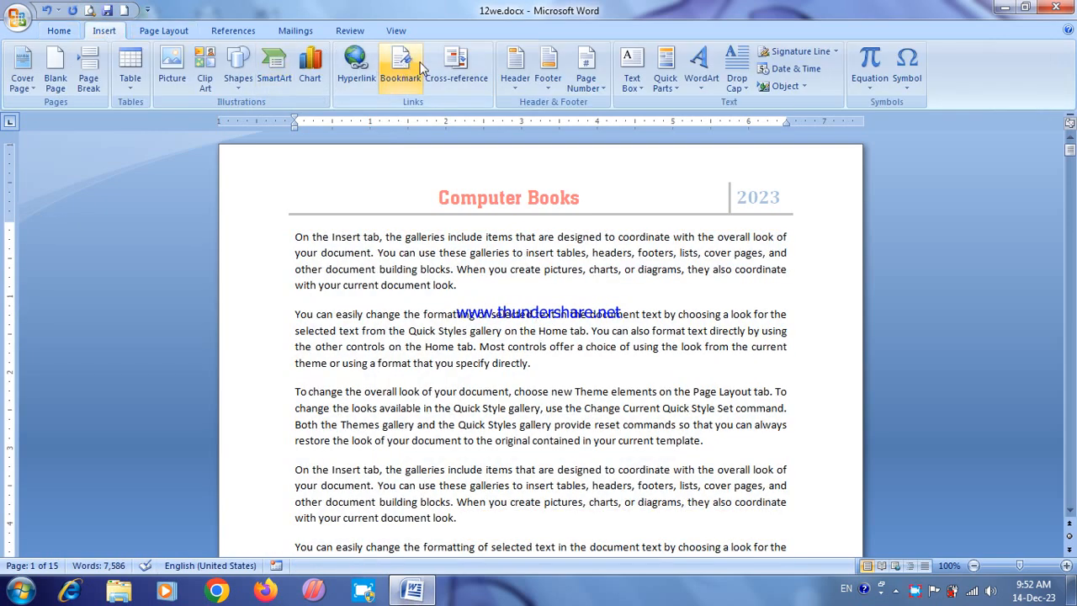
left_click(548, 82)
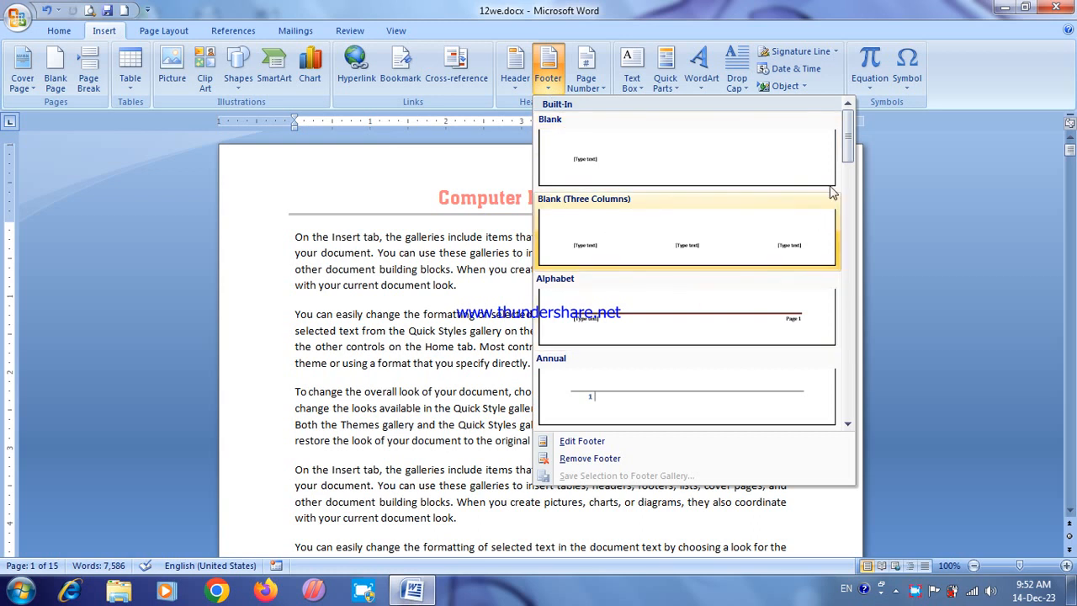
mouse_move(852, 128)
left_mouse_down()
mouse_move(853, 168)
mouse_move(852, 128)
left_mouse_up()
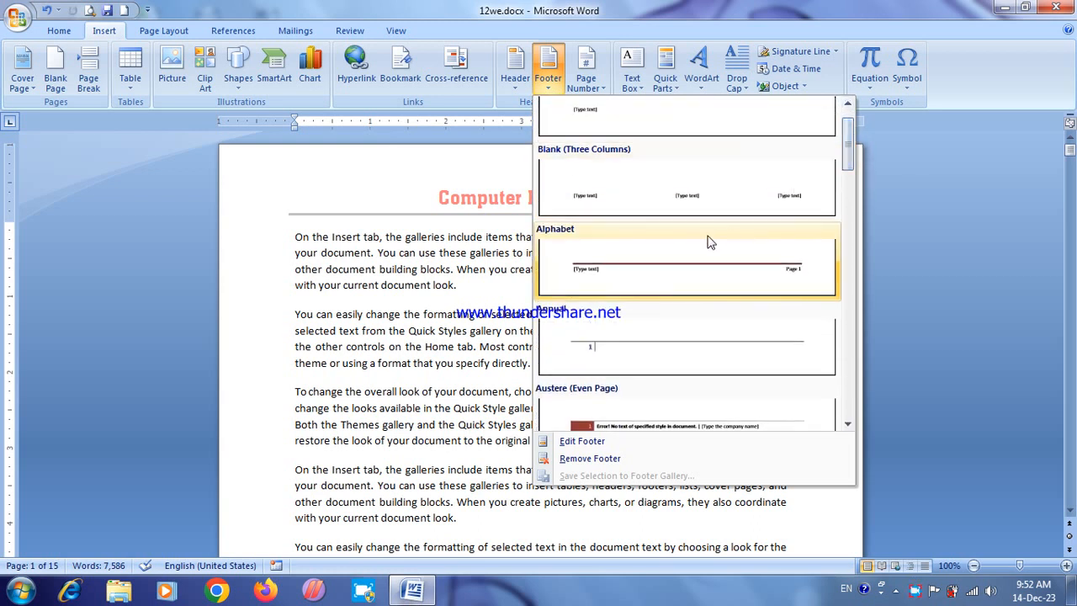
left_click(695, 265)
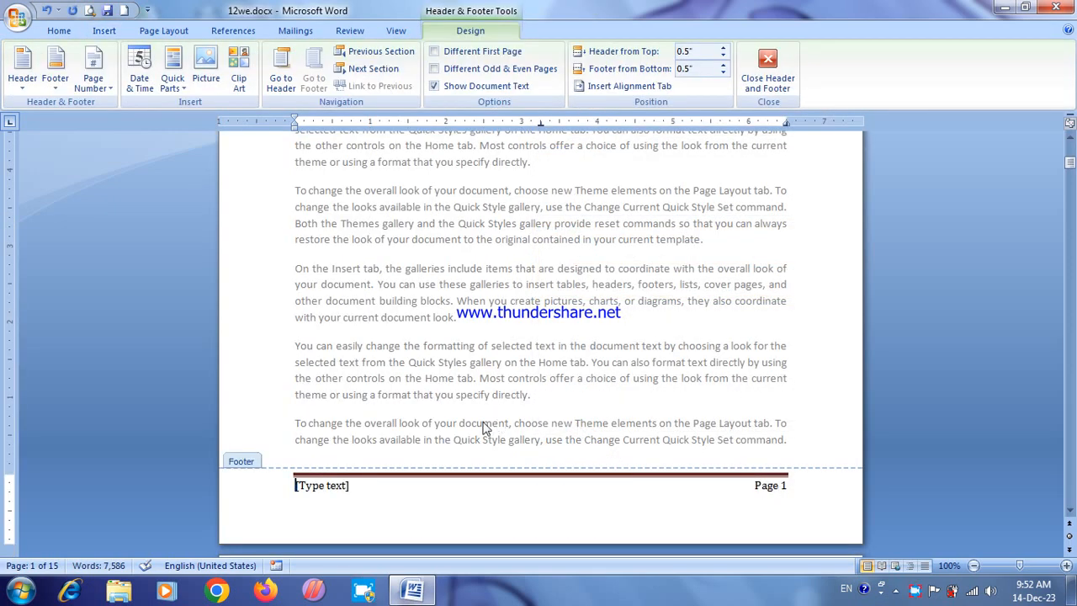
triple_click(321, 485)
type("New Creation")
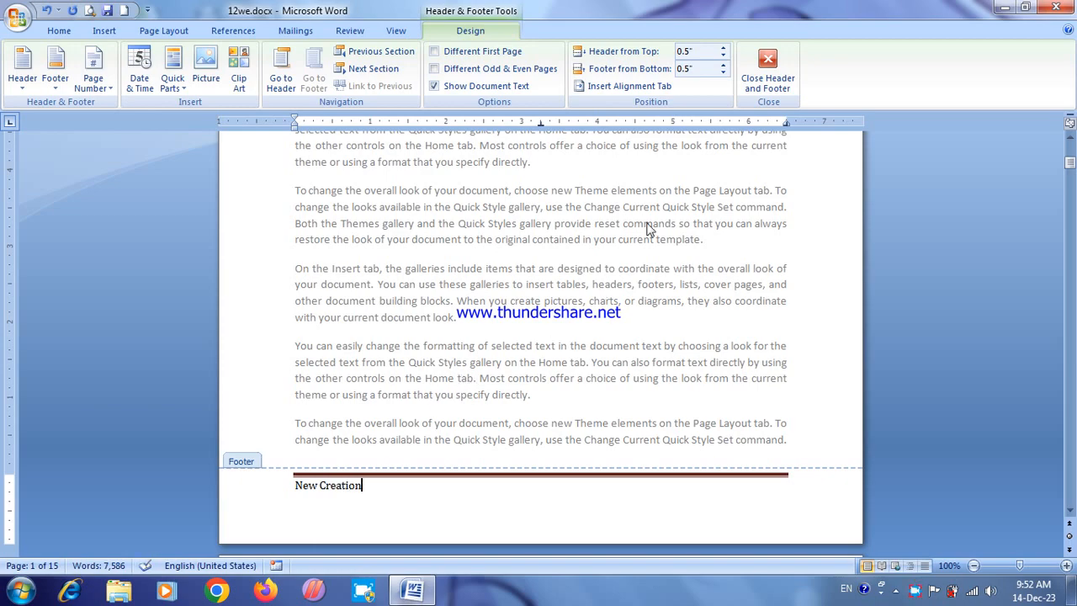
left_click(767, 73)
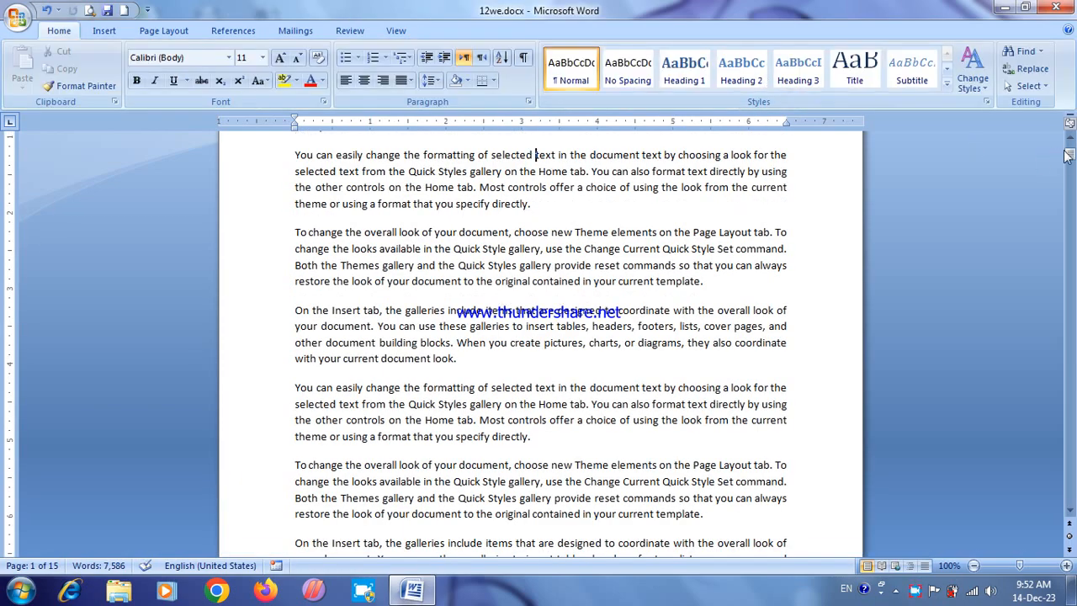
left_click_drag(1068, 155, 1069, 173)
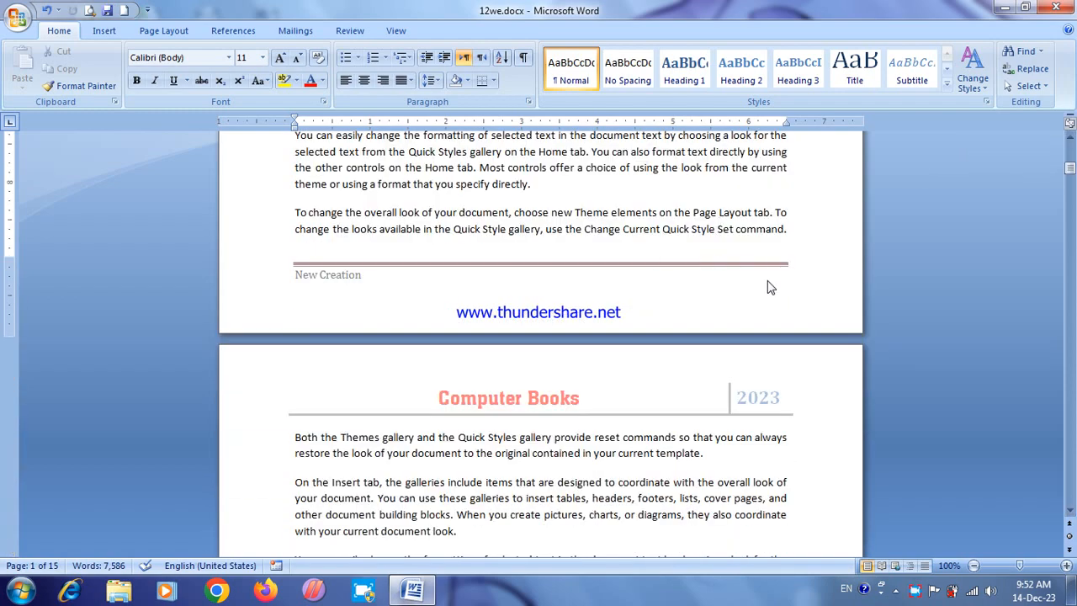
left_click_drag(1070, 168, 1070, 189)
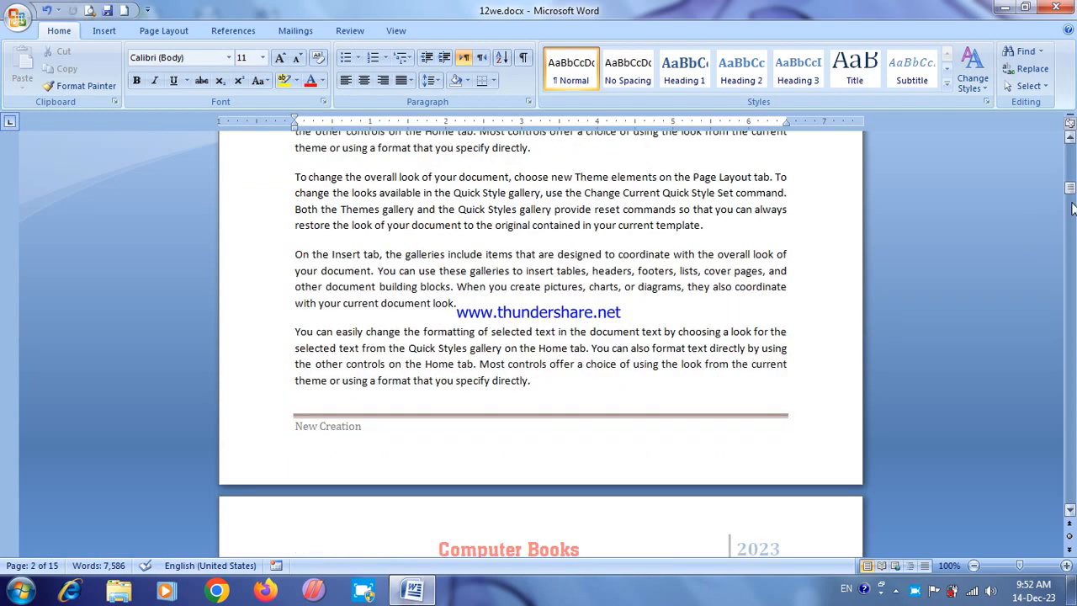
scroll(664, 310, "down", 7)
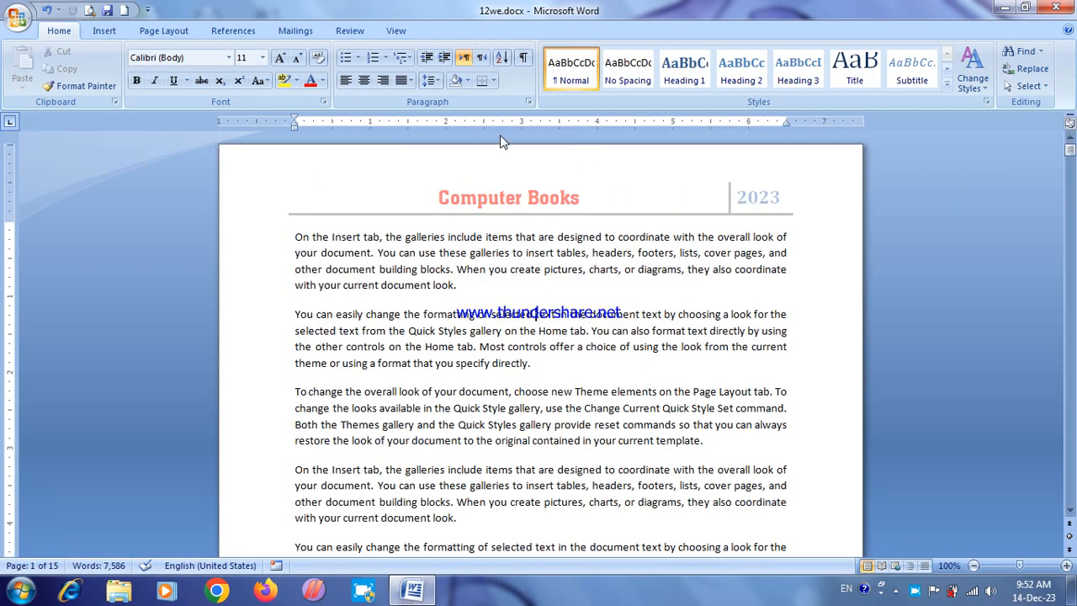
Step: Insert the Alphabet footer again, replace only its text placeholder with "New Creation", and leave footer editing
left_click(101, 33)
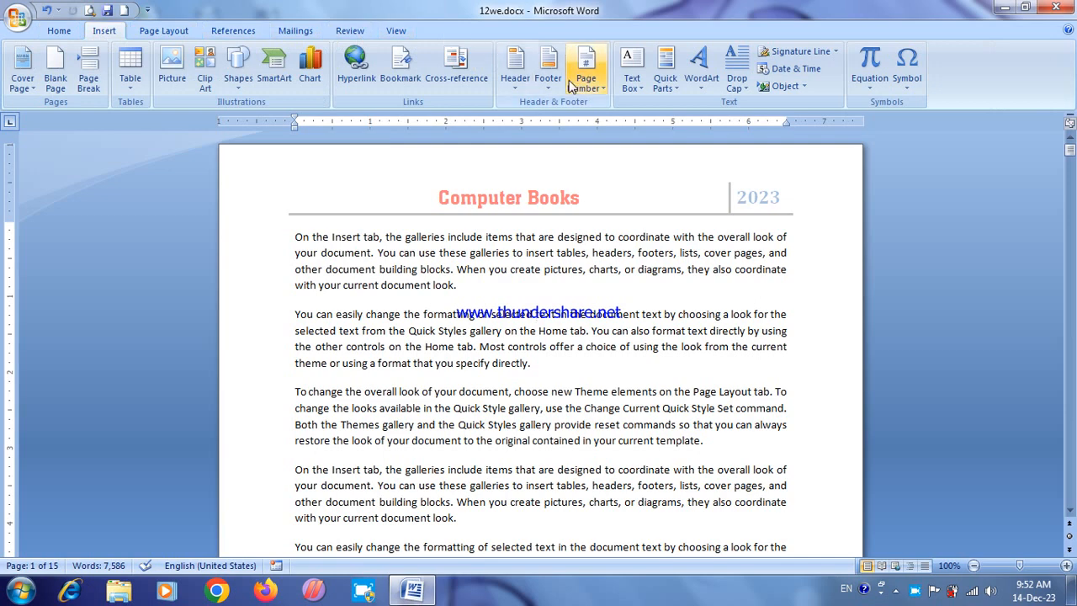
left_click(548, 71)
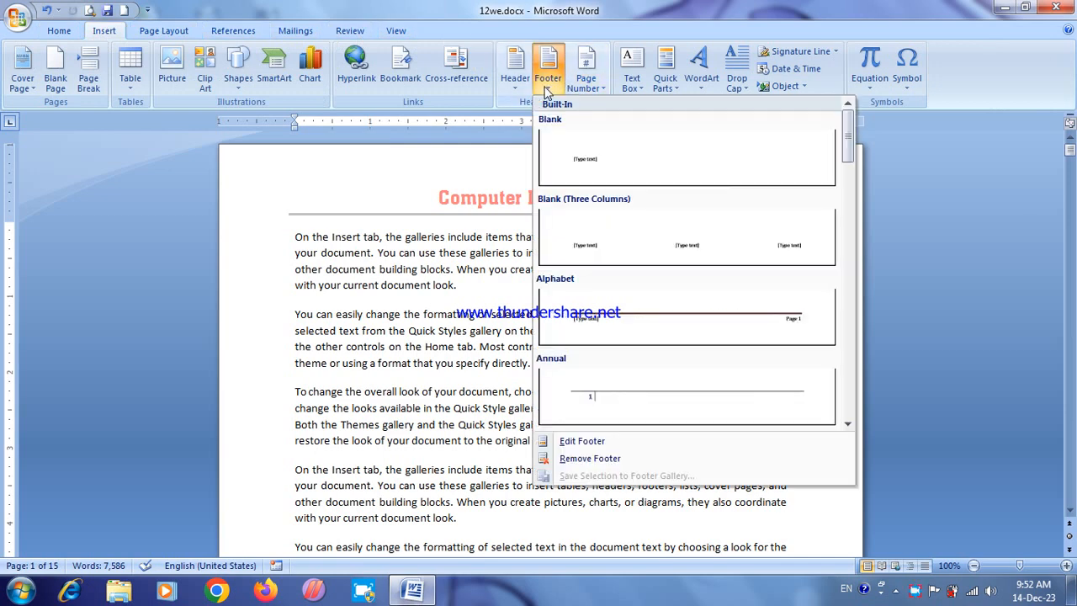
left_click(726, 317)
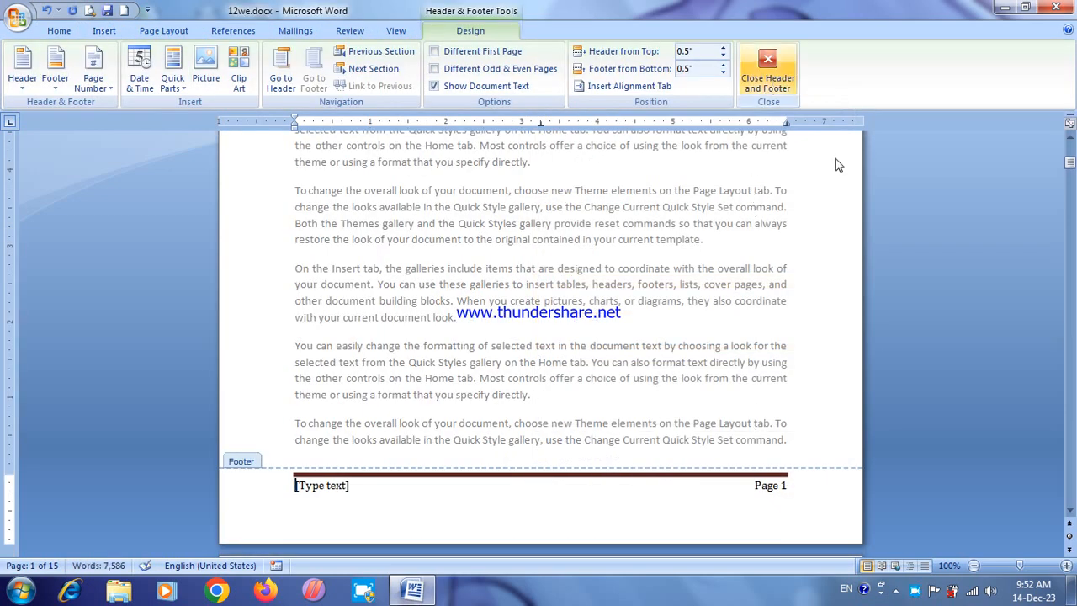
left_click(312, 488)
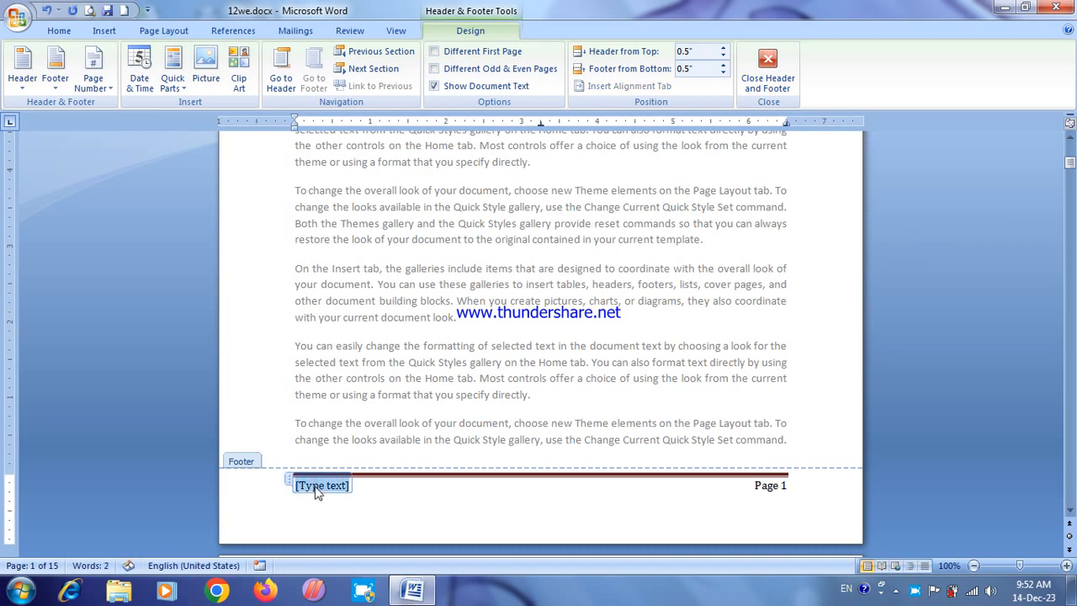
type("New Creation")
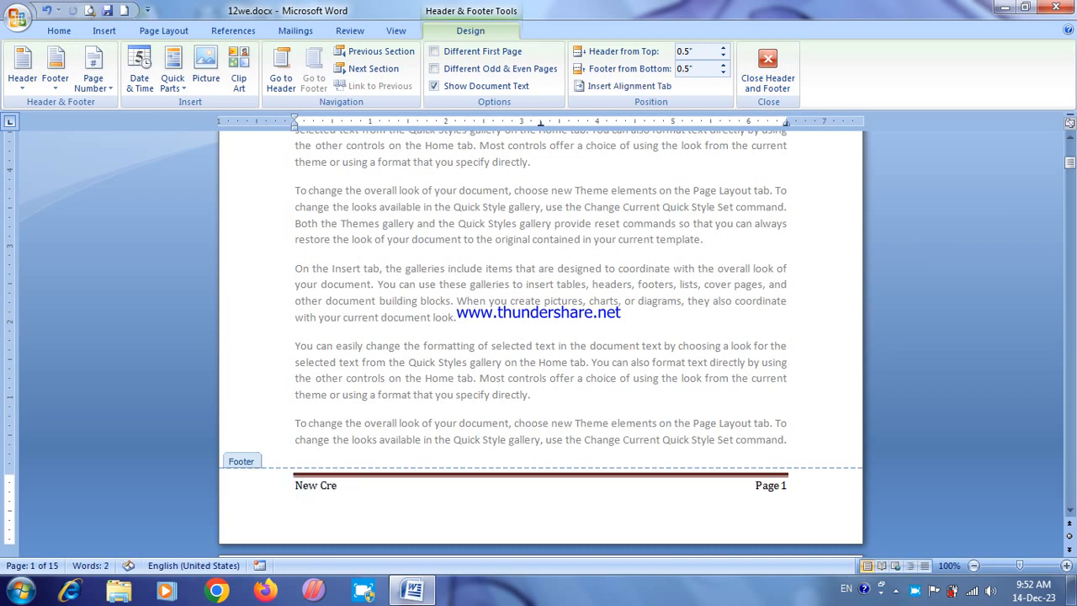
left_click(767, 68)
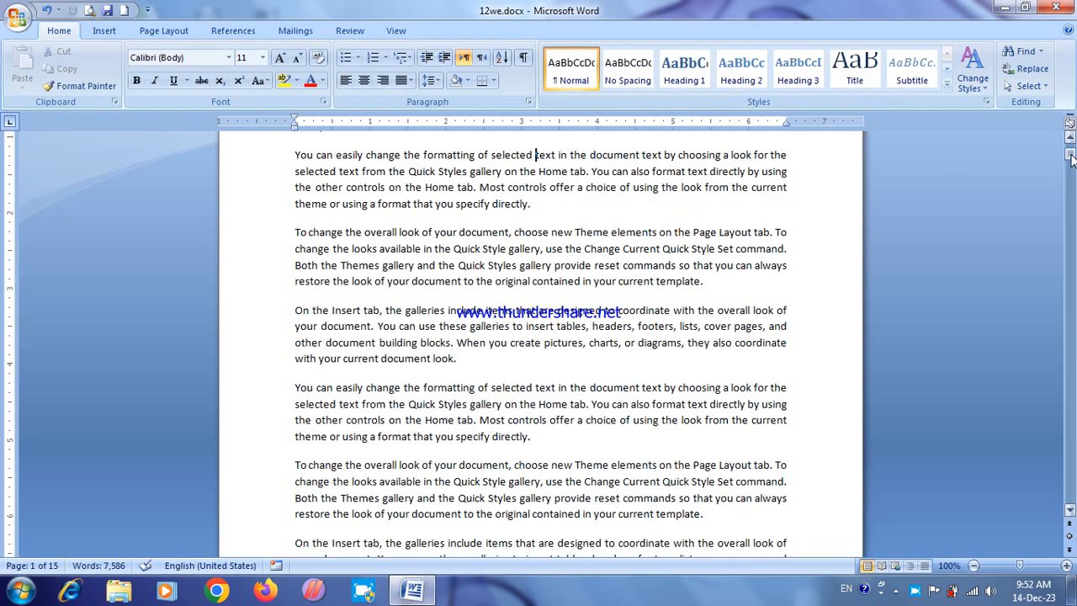
Step: Change the header title to "Computer Book" and leave header editing
mouse_move(1070, 159)
left_mouse_down()
mouse_move(1072, 211)
mouse_move(1070, 143)
left_mouse_up()
left_click(102, 31)
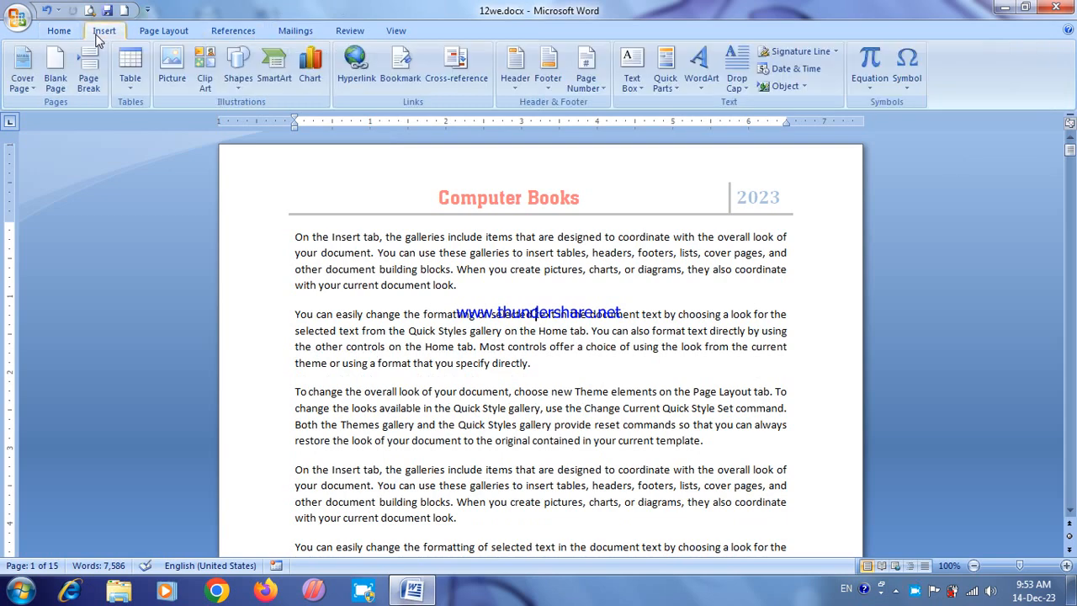
double_click(484, 196)
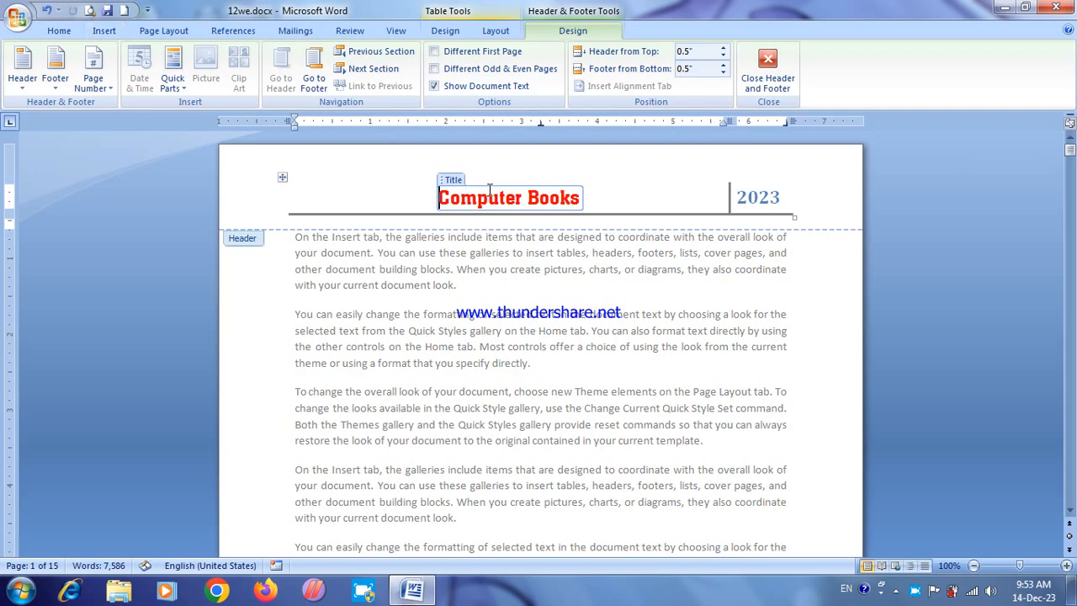
left_click(579, 202)
key("BackSpace")
left_click(767, 66)
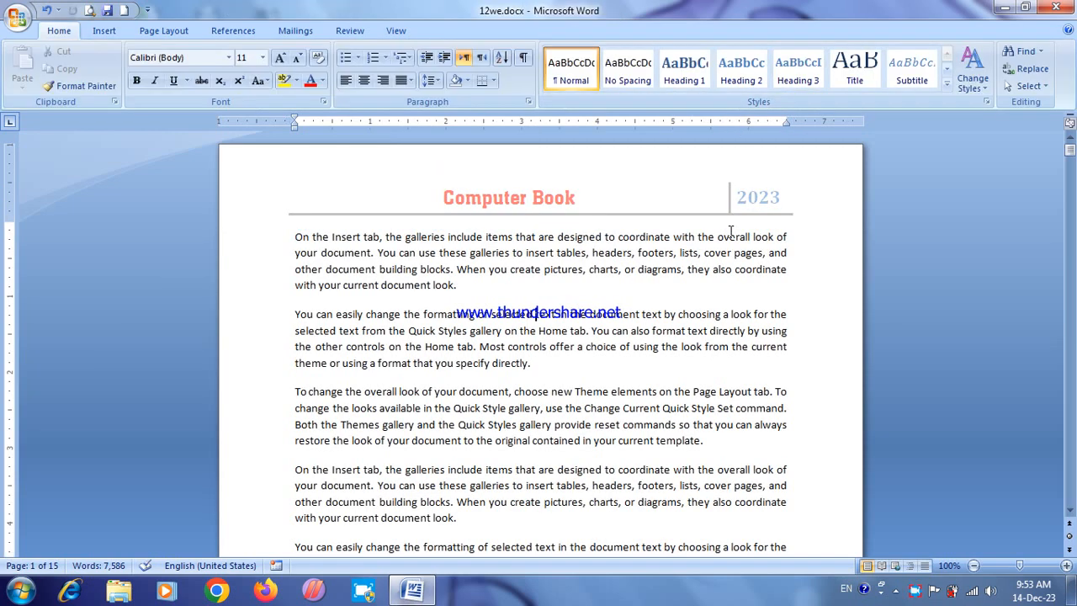
Step: Center the "New Creation" footer text, leave footer editing, and check the footer on other pages
left_click_drag(1070, 151, 1070, 211)
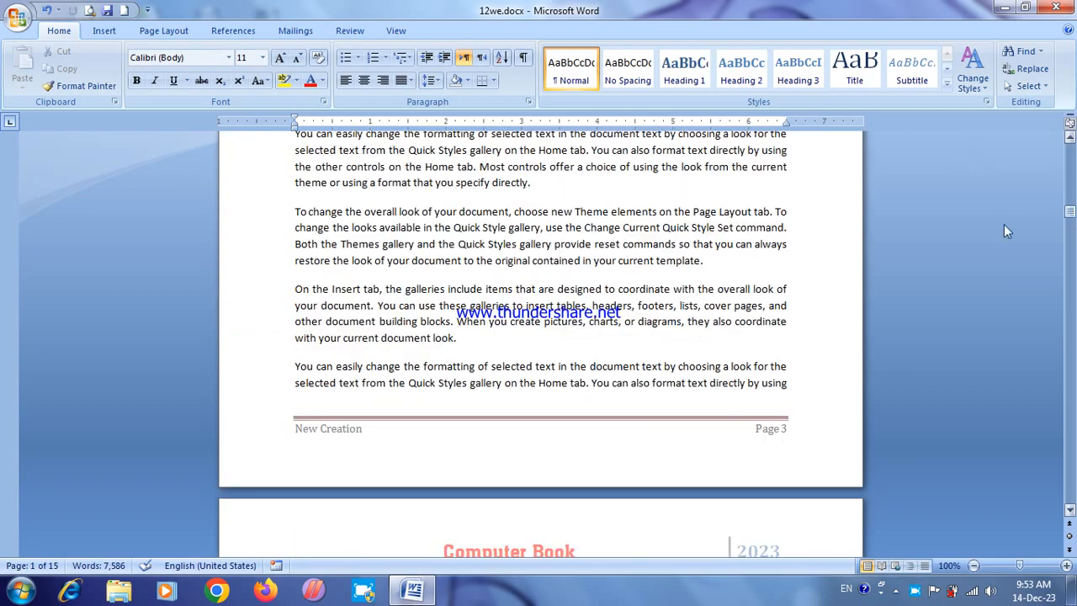
double_click(661, 419)
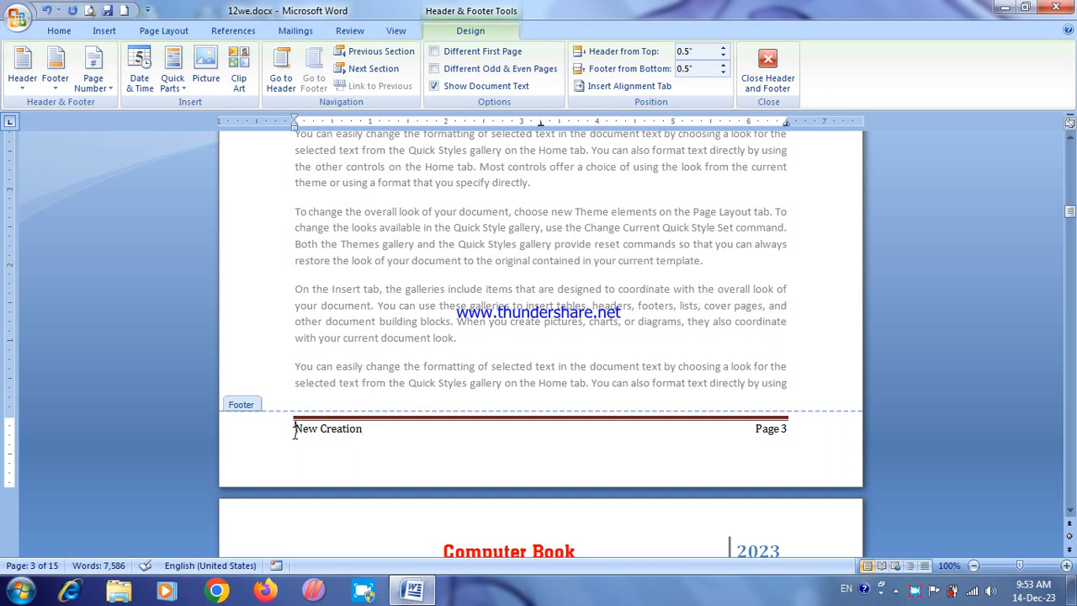
key("ctrl+e")
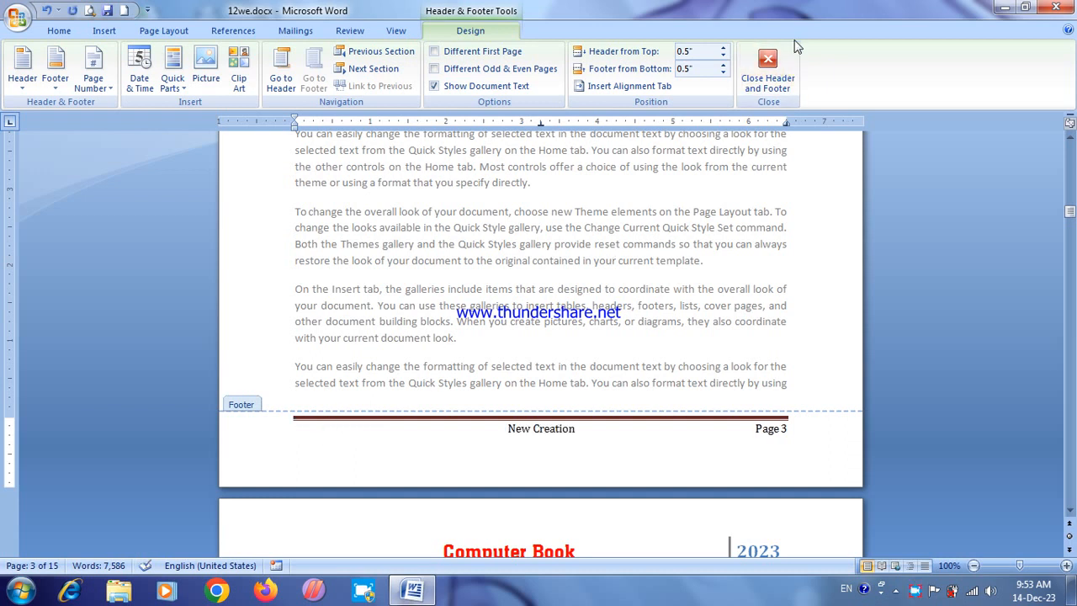
left_click(767, 67)
scroll(797, 291, "down", 8)
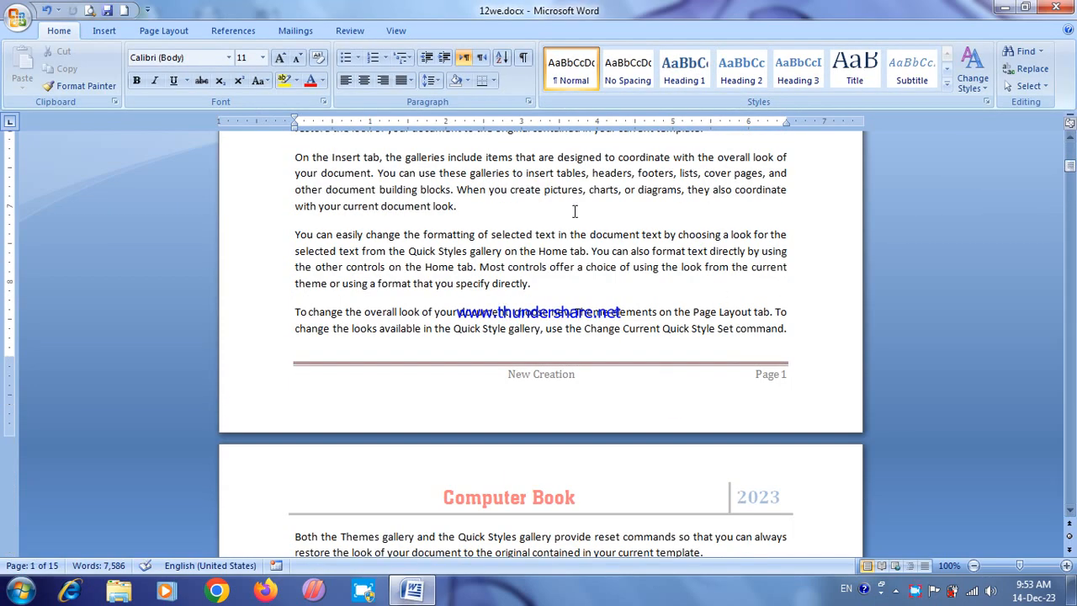
Step: Remove both the header and the footer from the document
left_click(104, 30)
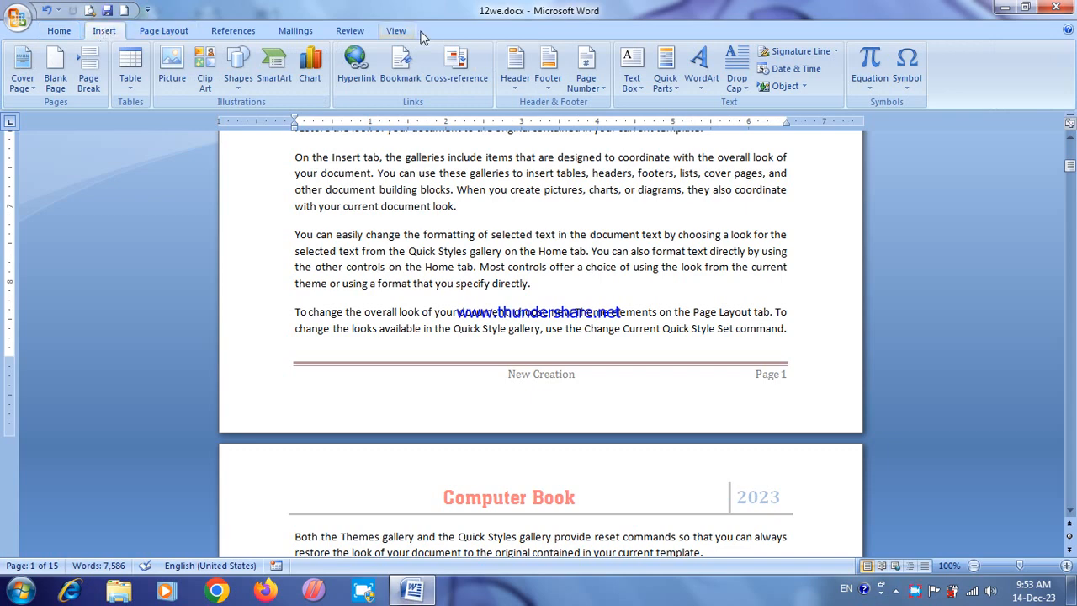
left_click(515, 67)
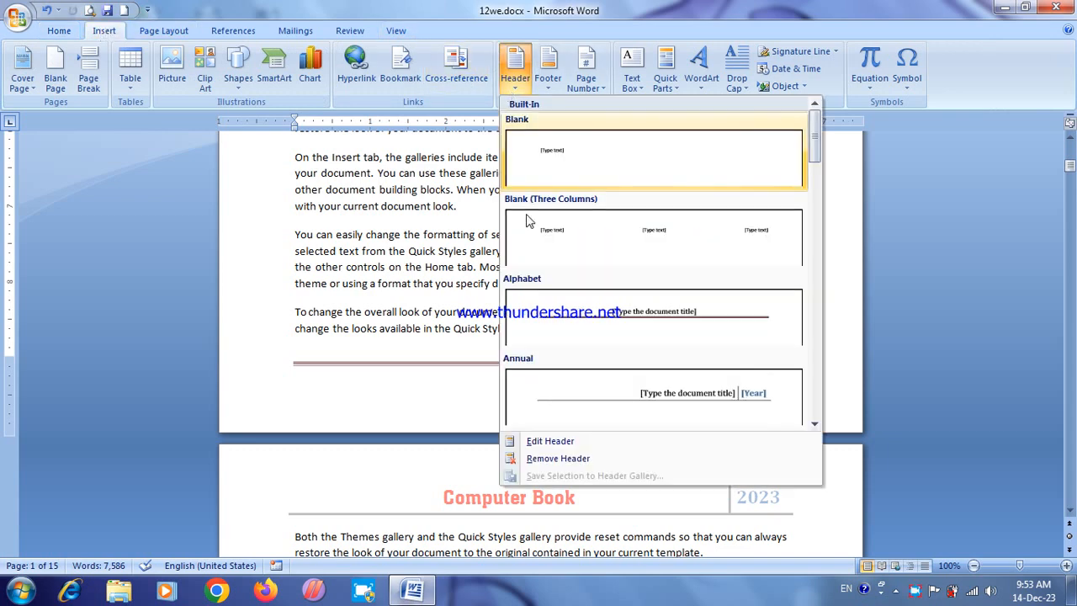
left_click(542, 459)
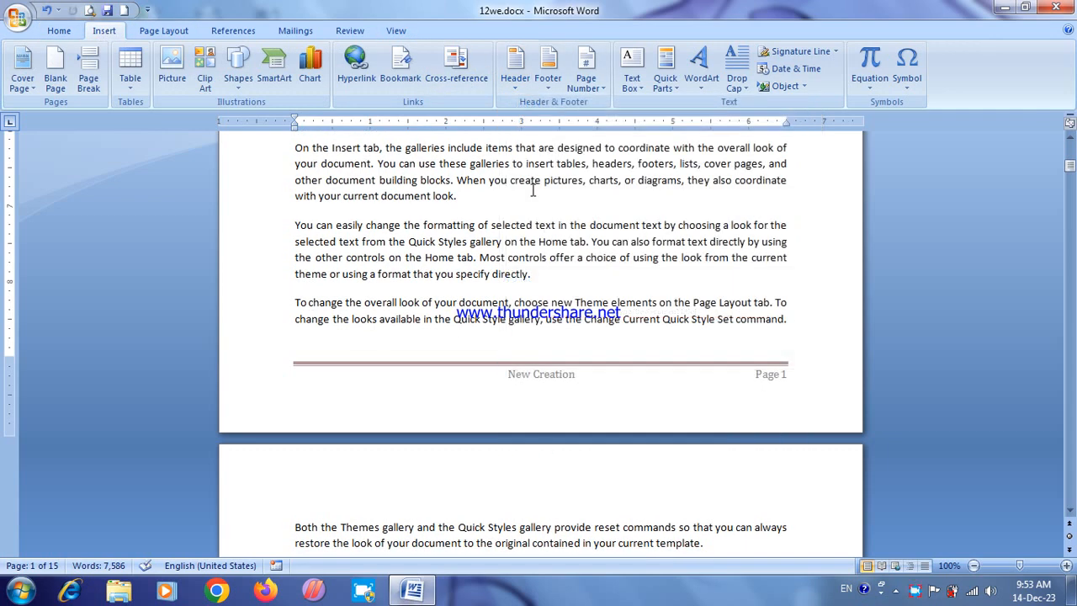
left_click(548, 67)
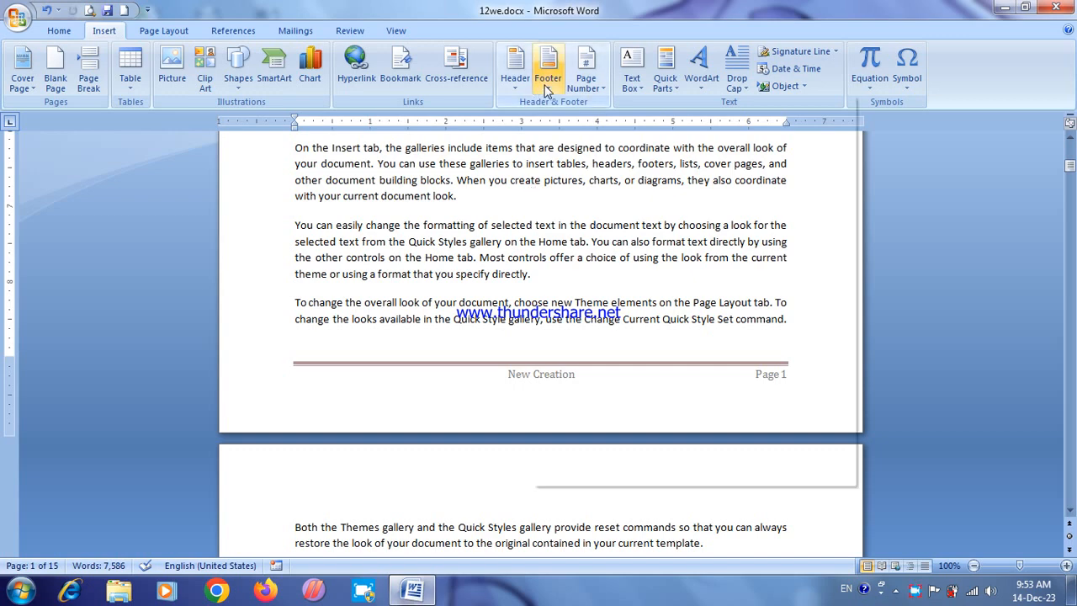
left_click(573, 460)
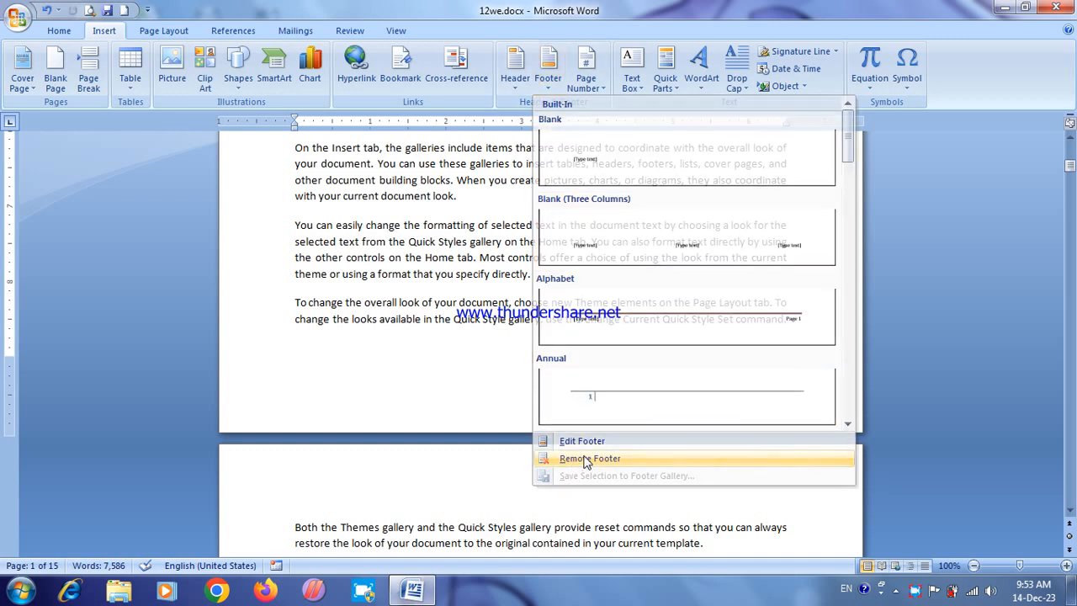
Step: Insert Bold Numbers 2 page numbers at the top of the page, leave header editing, and check the numbering through the document
left_click_drag(1072, 169, 1071, 138)
left_click(592, 87)
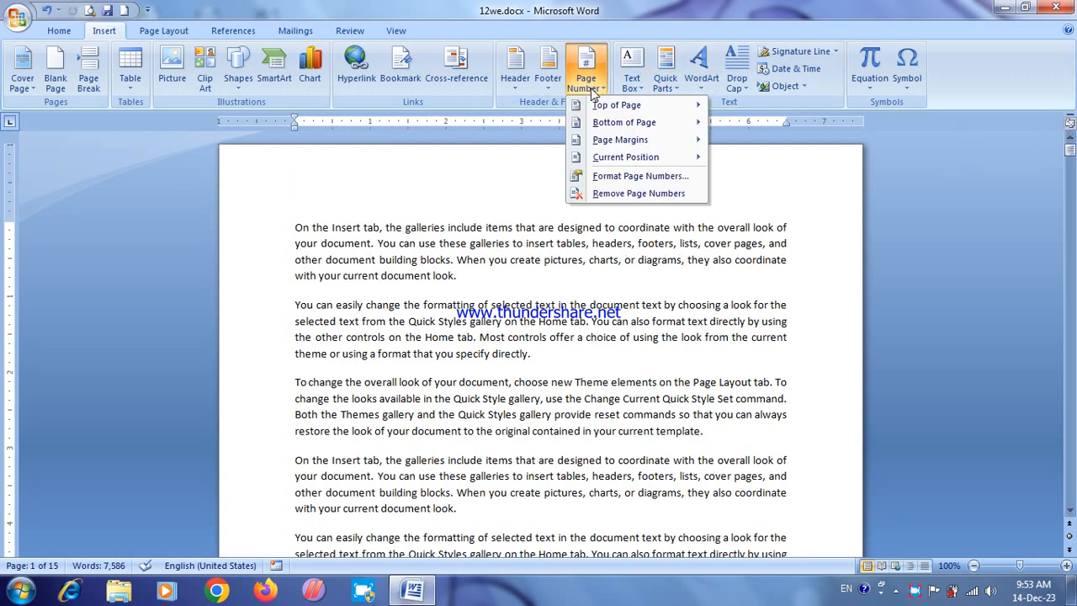
mouse_move(621, 106)
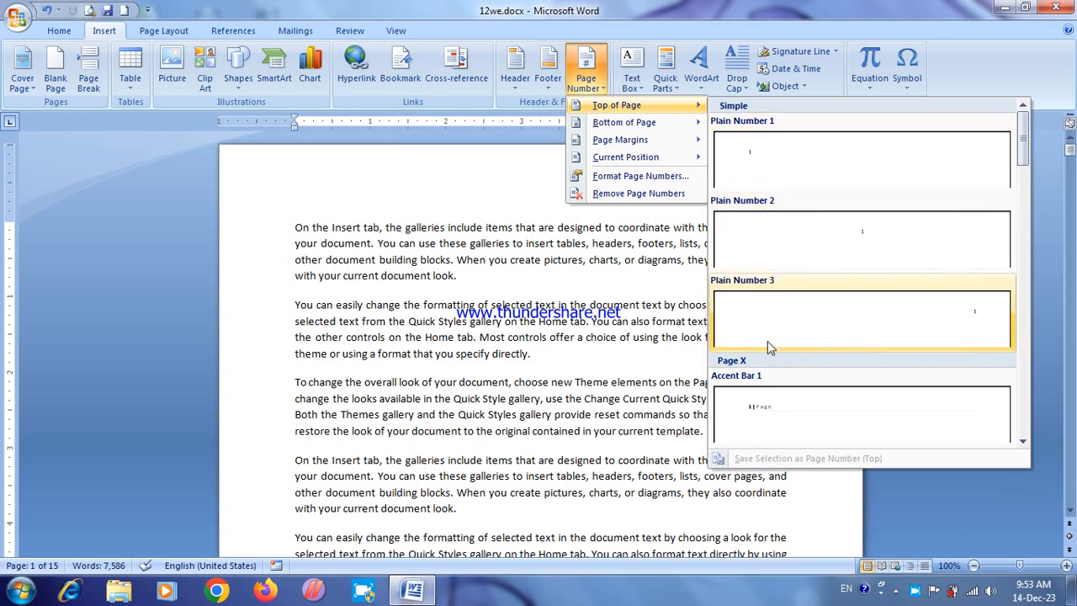
left_click_drag(1023, 136, 1023, 181)
left_click(864, 381)
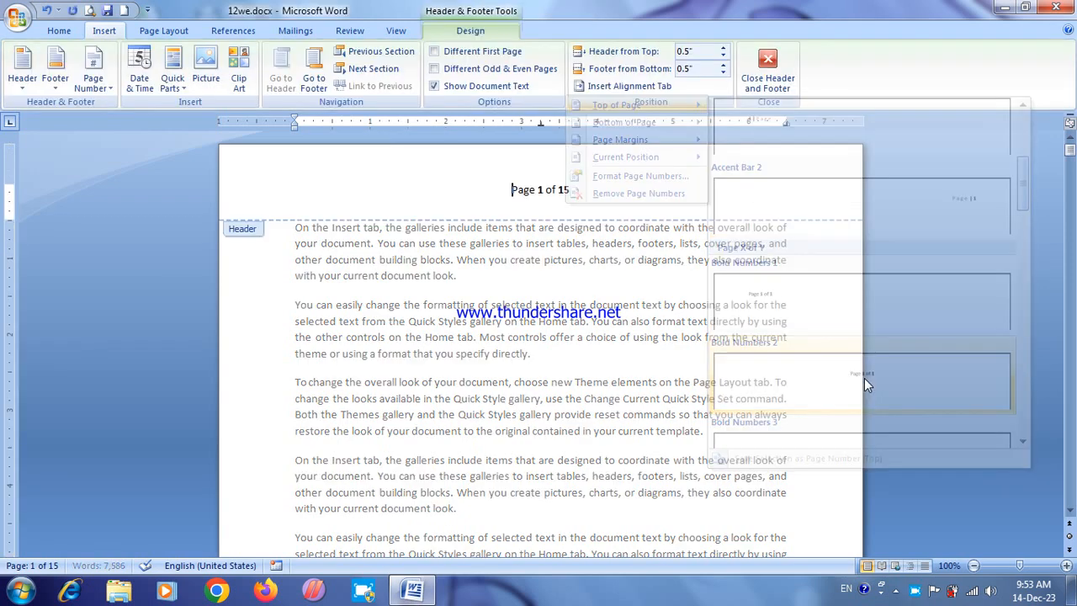
left_click(765, 56)
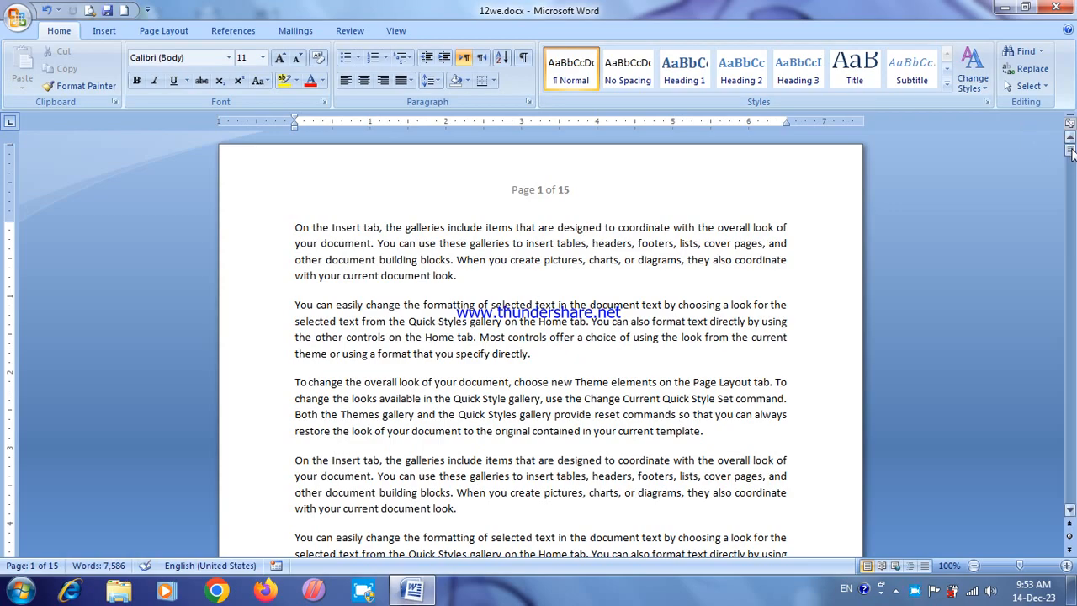
left_click_drag(1071, 149, 1071, 301)
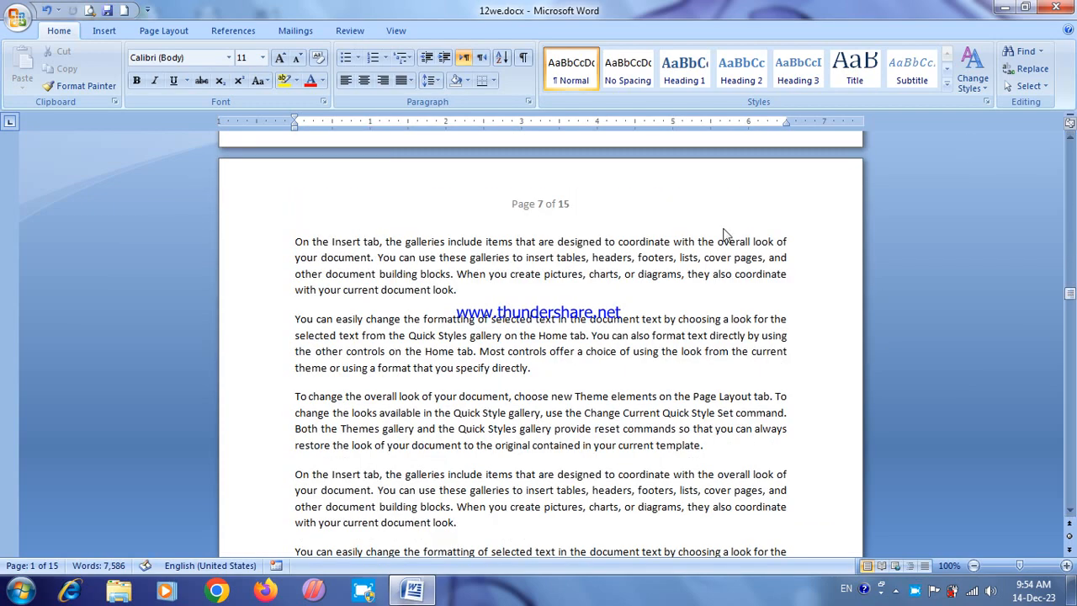
Step: Replace the page numbers at the top of the page with the Accent Bar 1 style
left_click(111, 30)
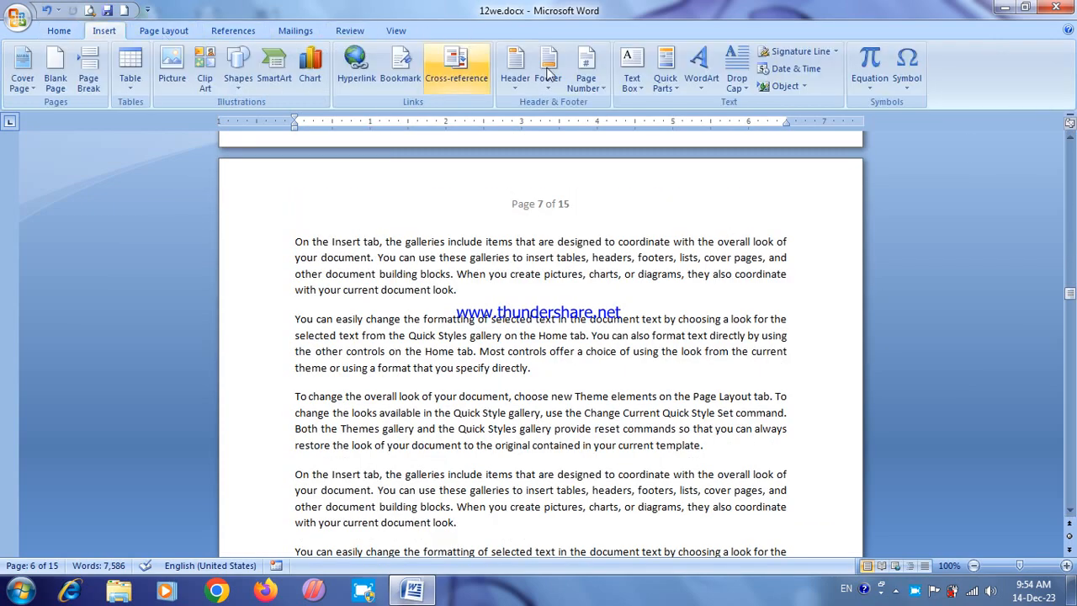
left_click(597, 93)
mouse_move(654, 103)
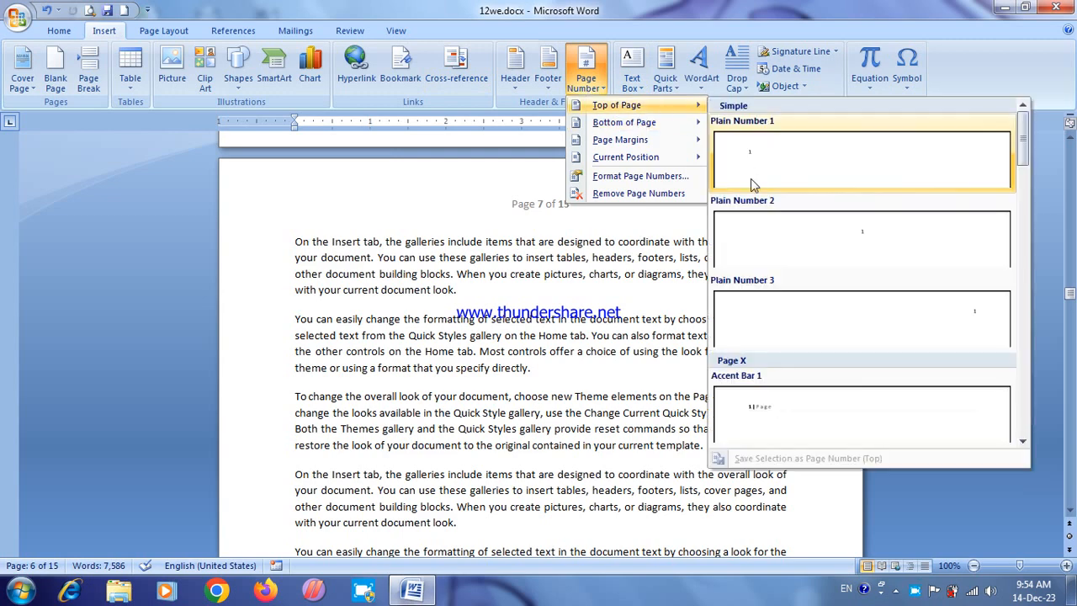
left_click(751, 414)
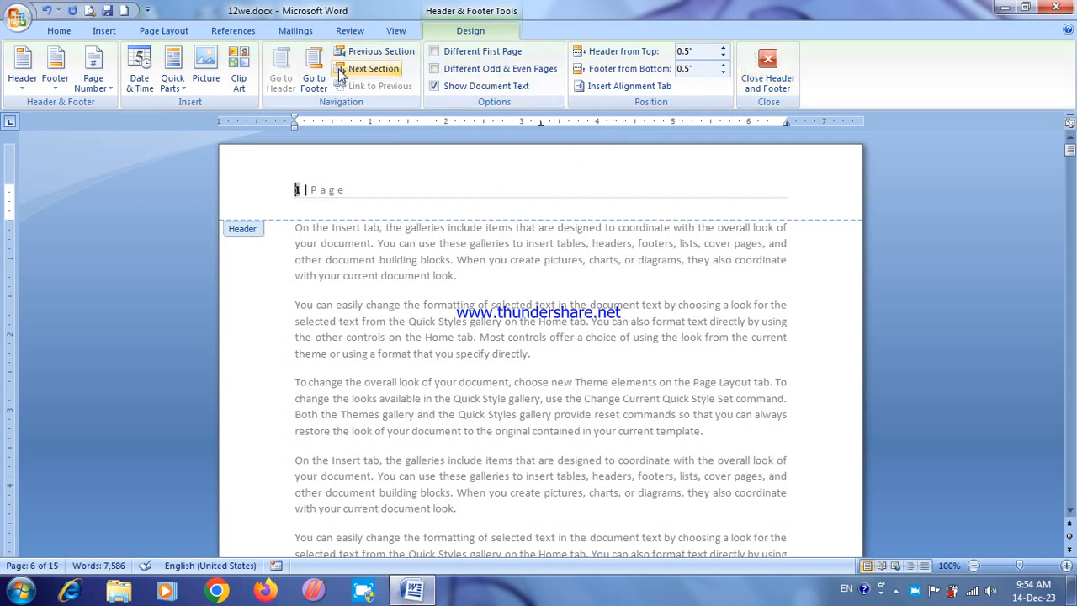
Step: Add page numbers at the bottom of the page in the Accent Bar 4 style
left_click(97, 88)
mouse_move(160, 124)
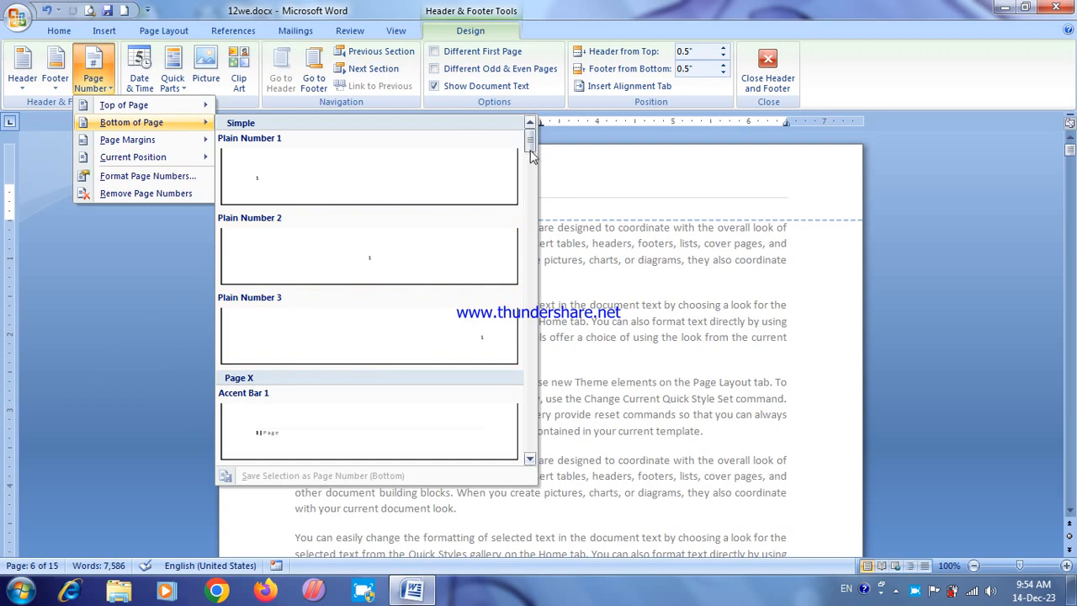
scroll(530, 150, "down", 1)
scroll(529, 165, "down", 3)
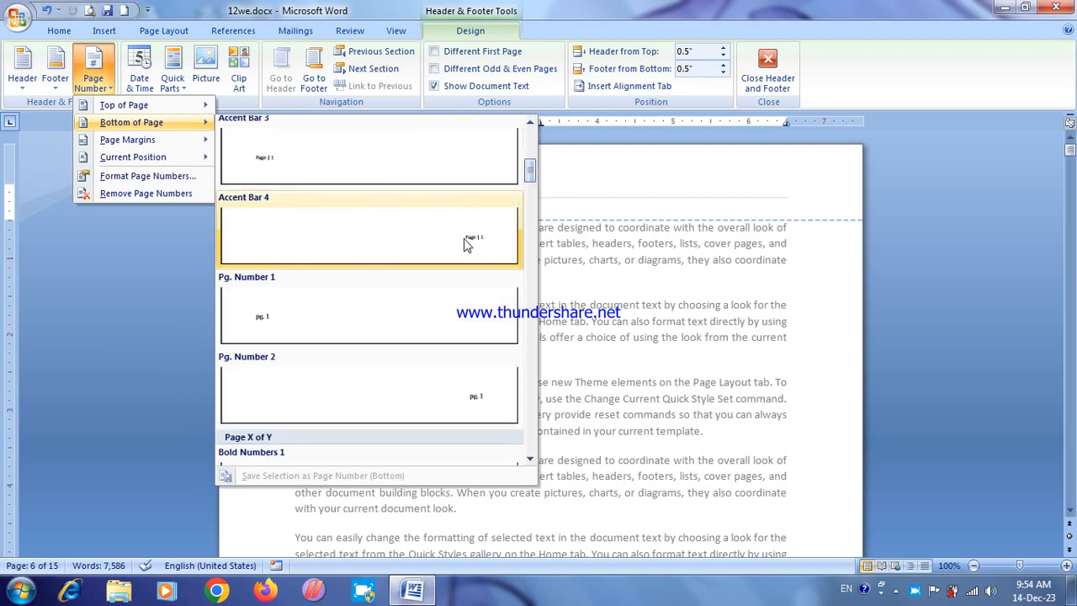
left_click(476, 242)
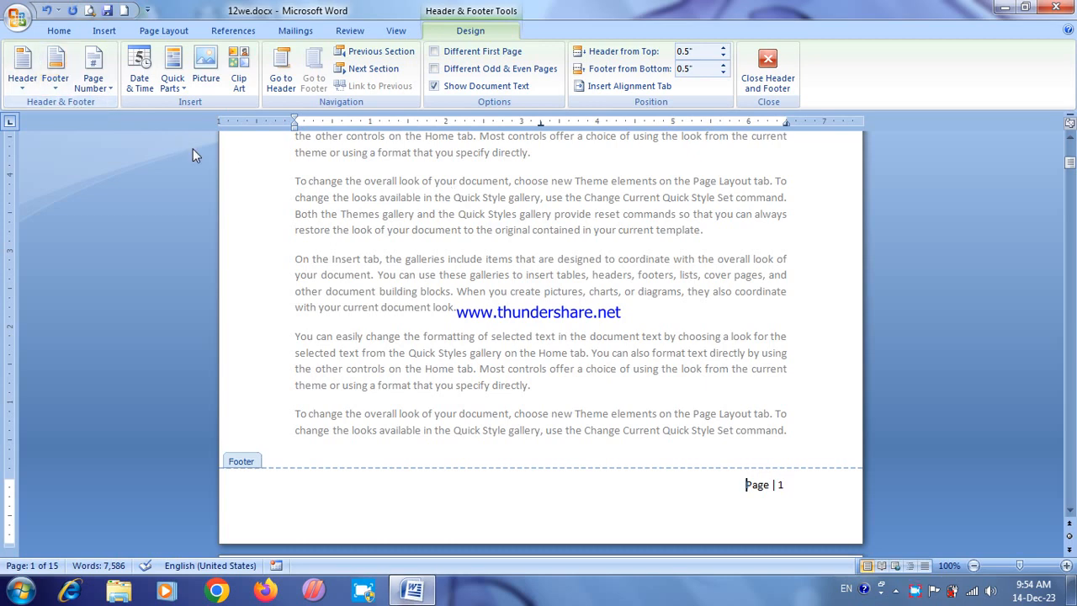
Step: Add page numbers in the page margin using the Accent Bar, Left style
left_click(55, 75)
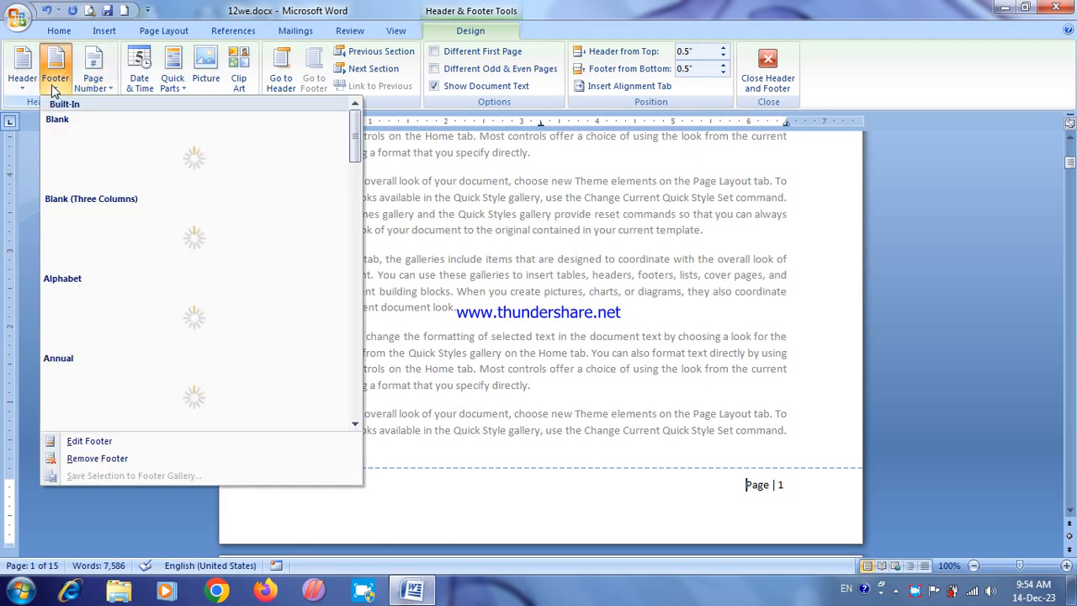
left_click(93, 82)
mouse_move(126, 142)
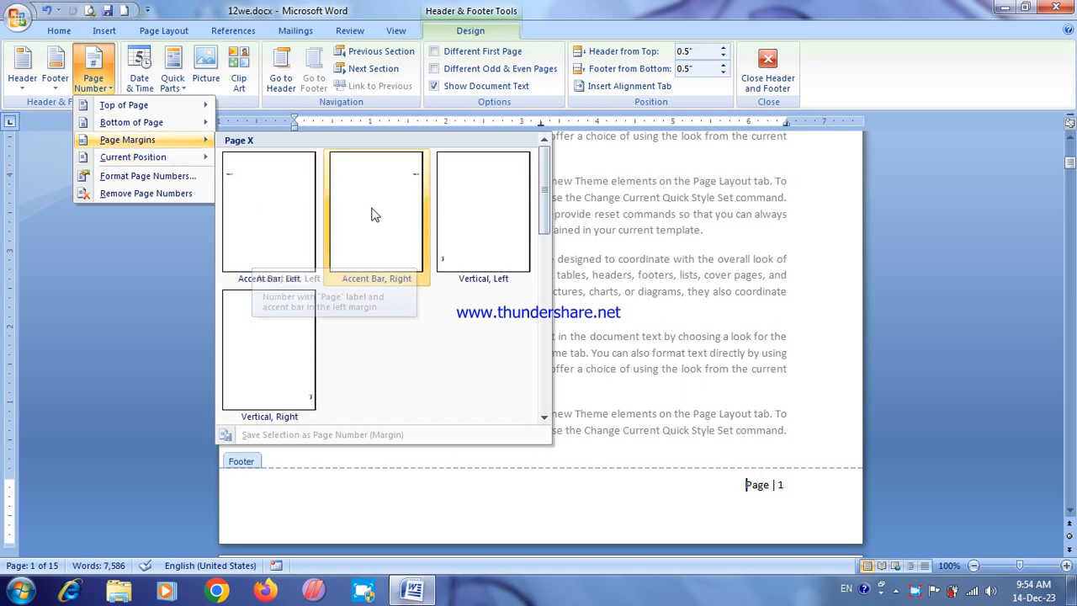
left_click(271, 185)
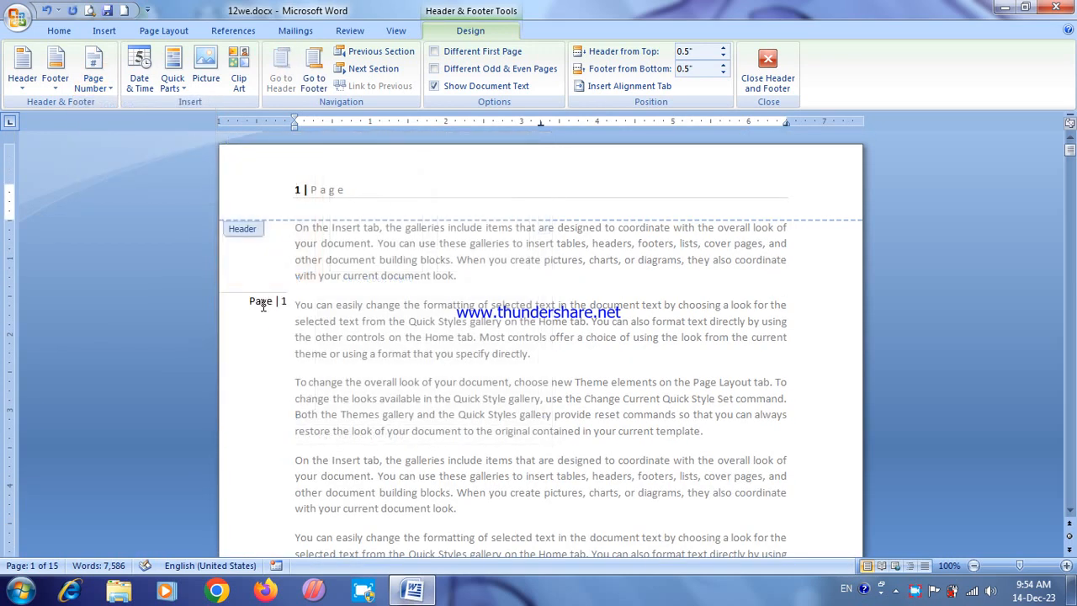
Step: Remove all page numbers from the document and leave header and footer editing
left_click(106, 92)
left_click(117, 199)
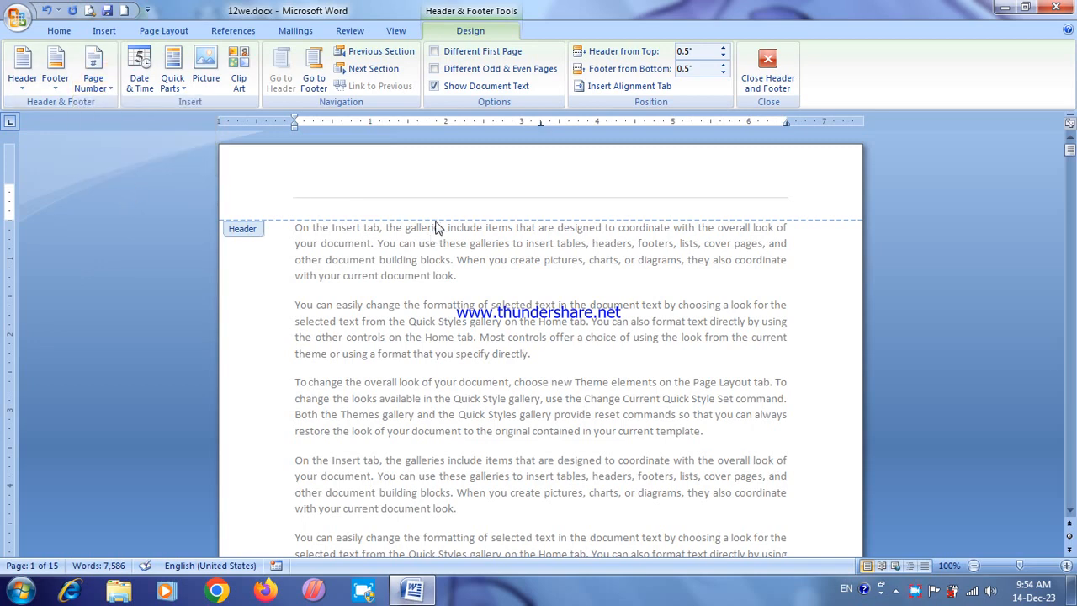
left_click(766, 67)
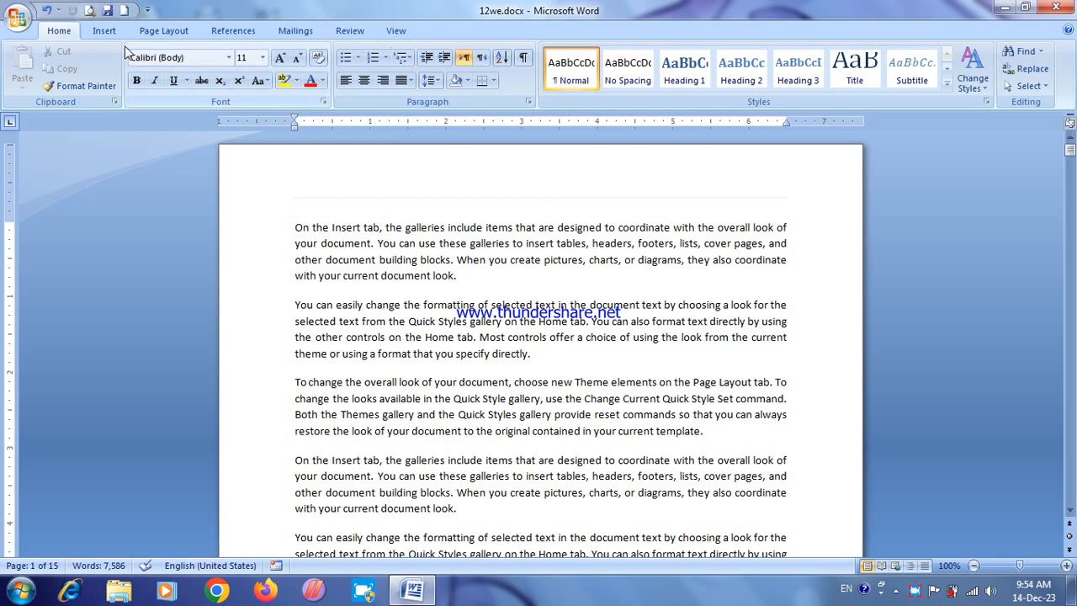
left_click(104, 30)
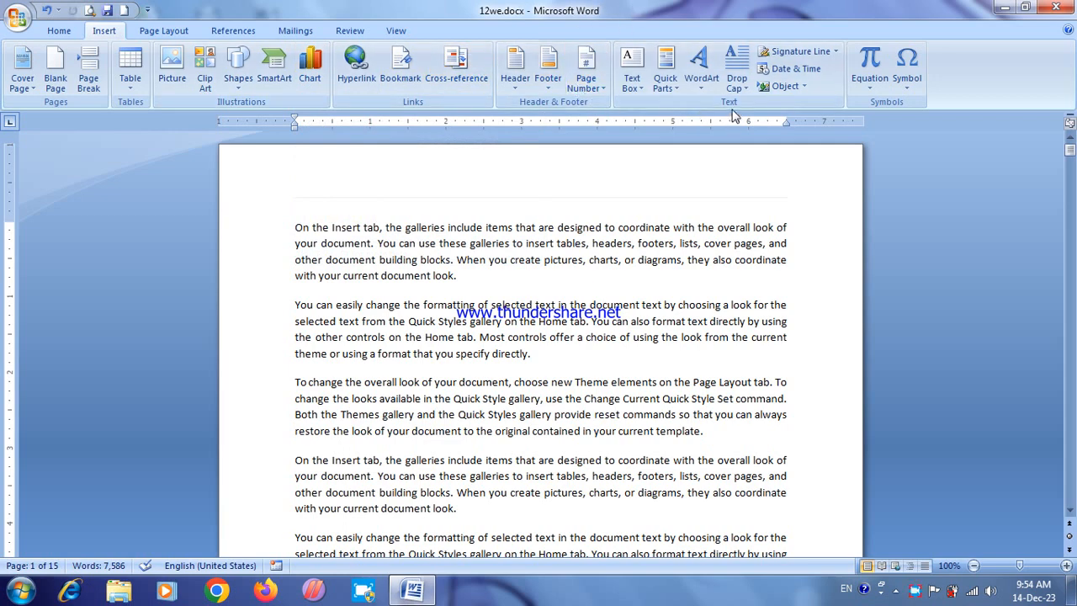
left_click(631, 80)
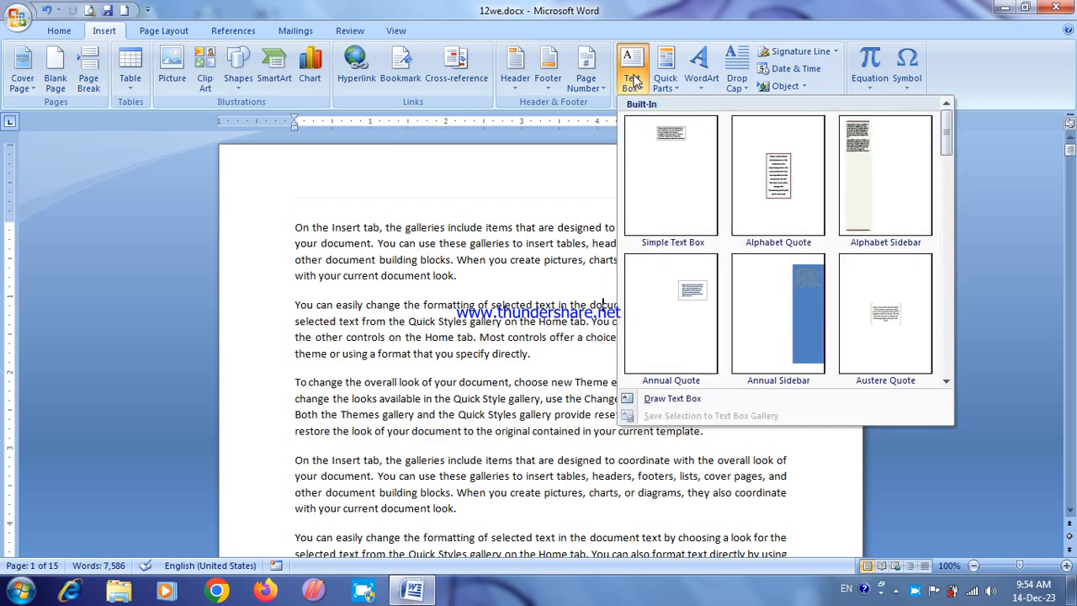
left_click(673, 400)
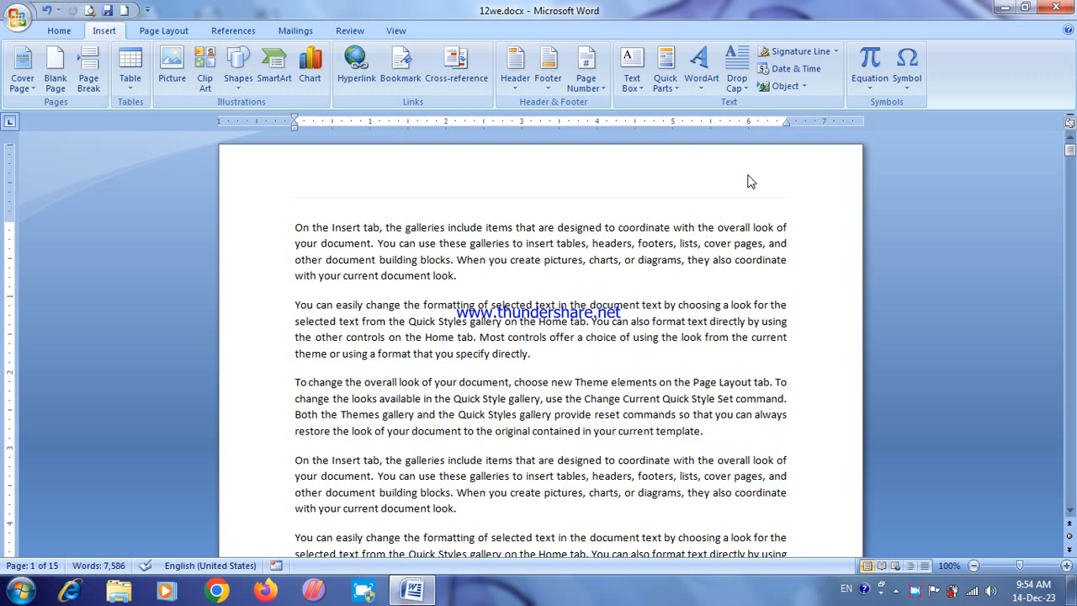
double_click(751, 182)
left_click(766, 68)
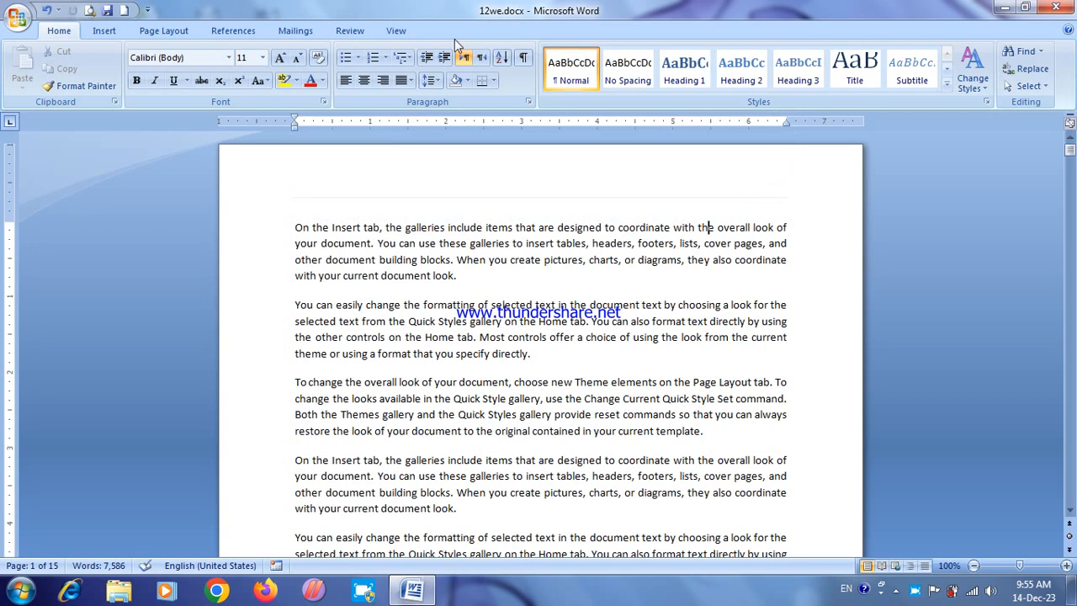
Step: Draw a text box about 0.46" high and 1.53" wide in the right end of the first page's top margin
left_click(111, 31)
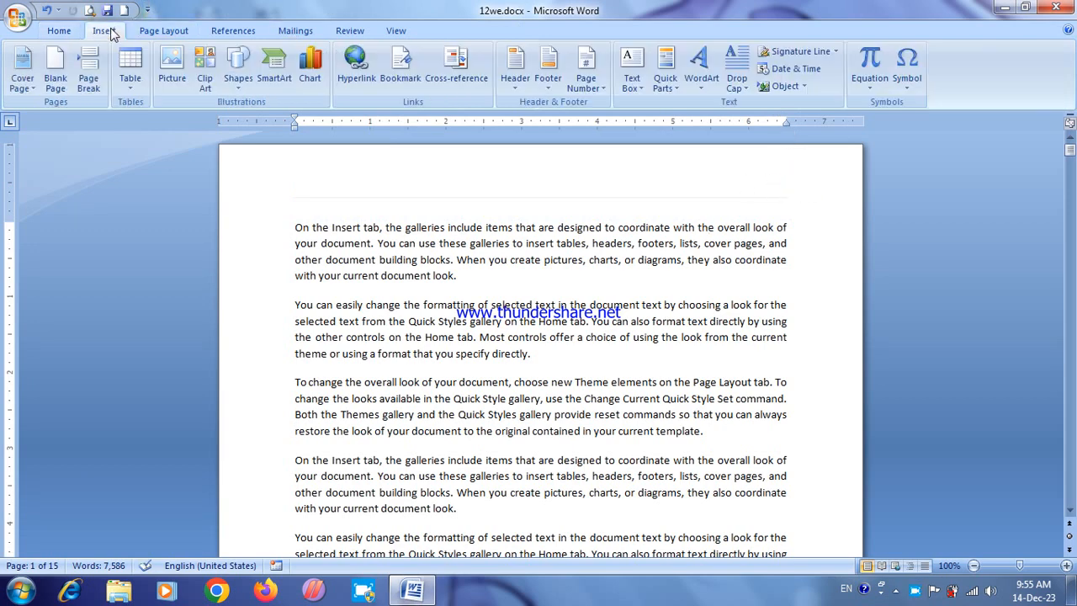
left_click(631, 80)
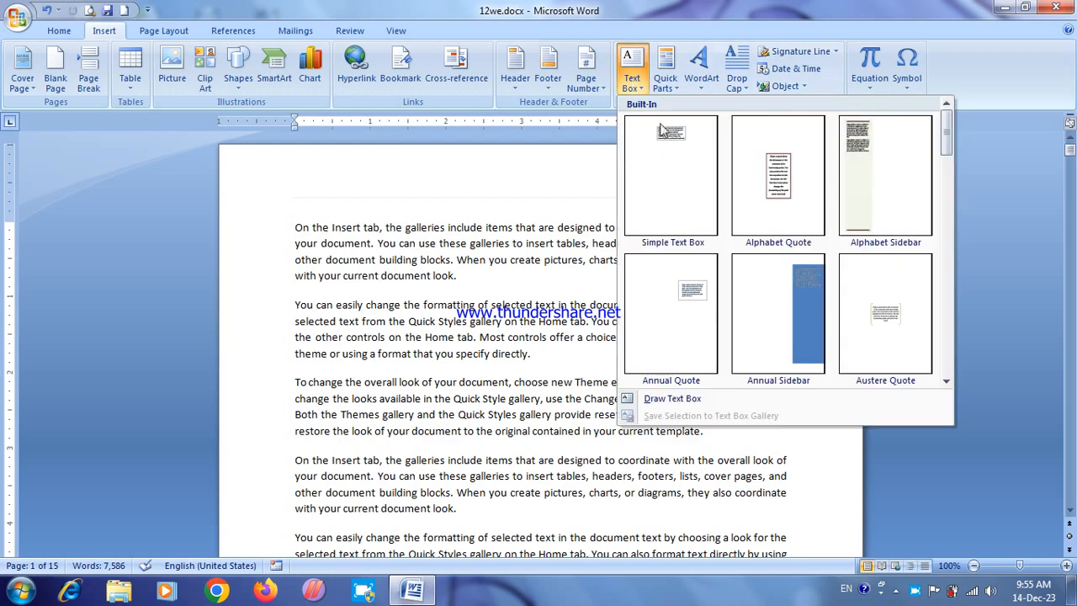
left_click(671, 398)
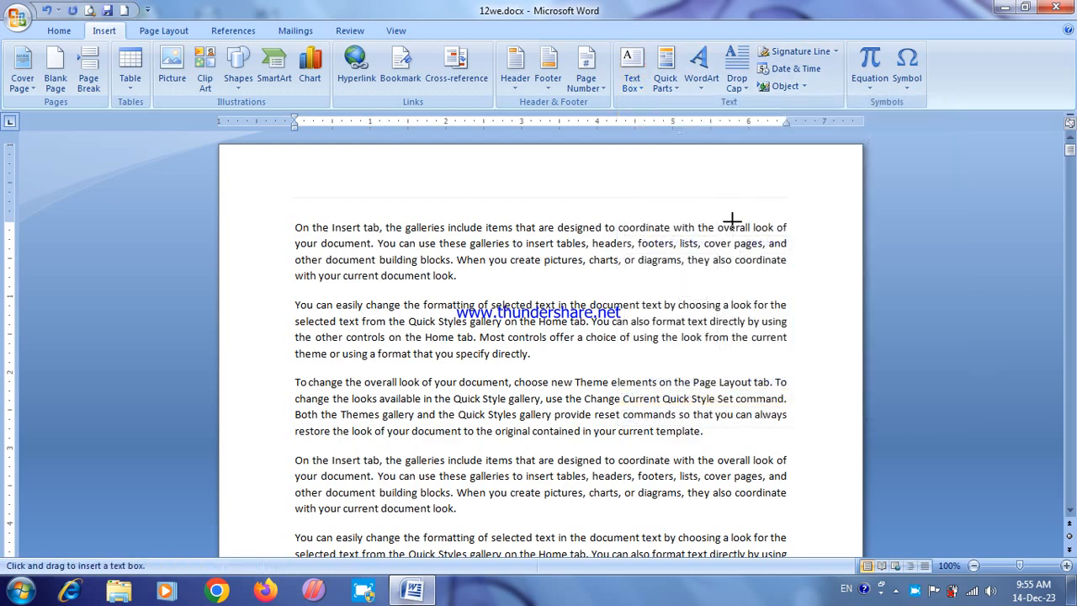
left_click_drag(721, 167, 839, 202)
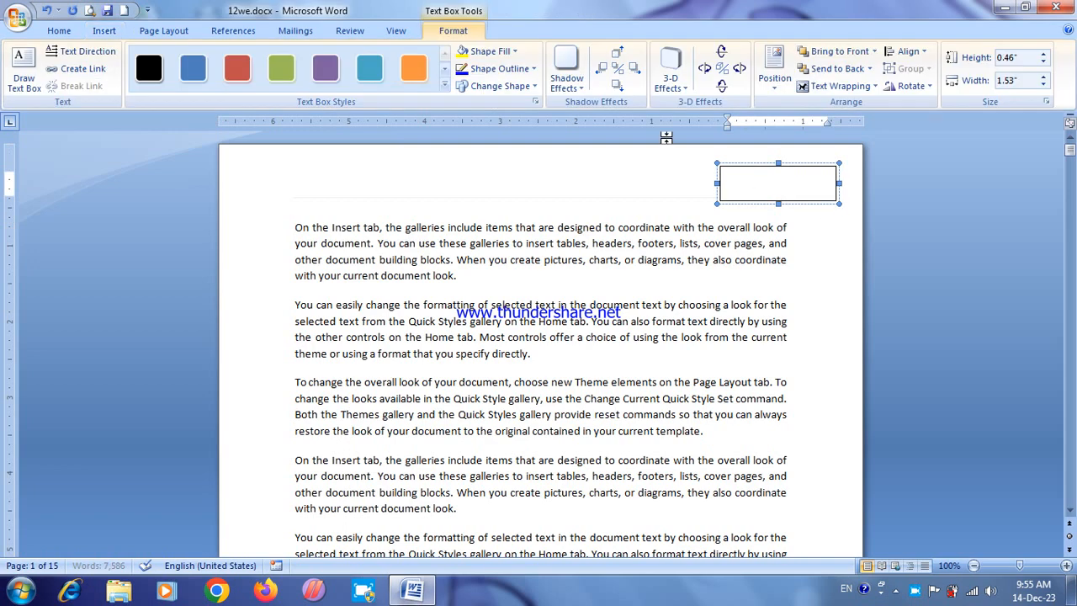
Step: Remove the outline and fill from the new text box
left_click(484, 71)
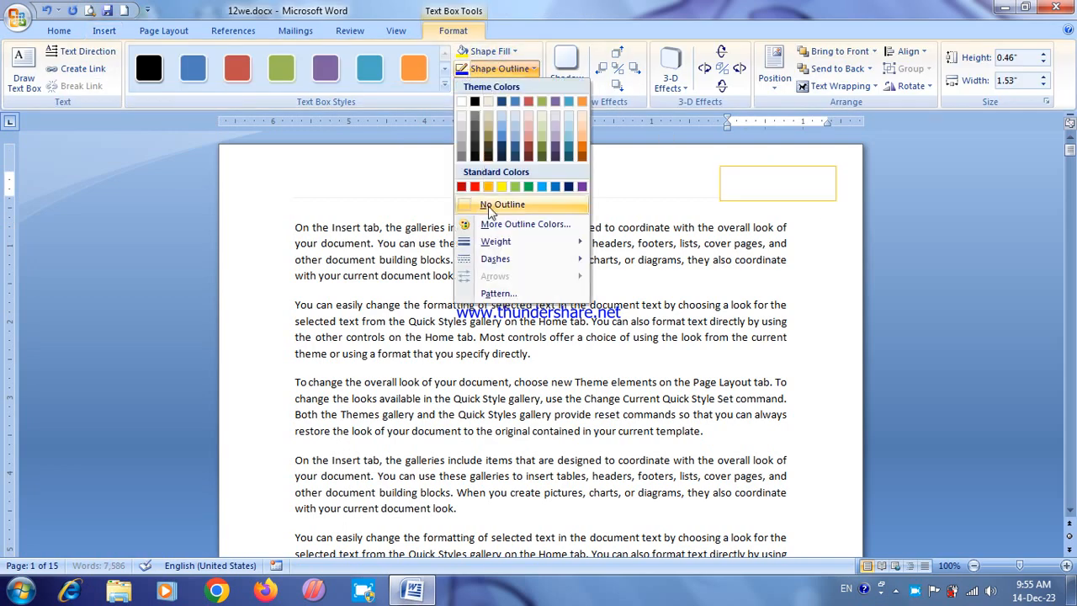
left_click(496, 205)
left_click(480, 51)
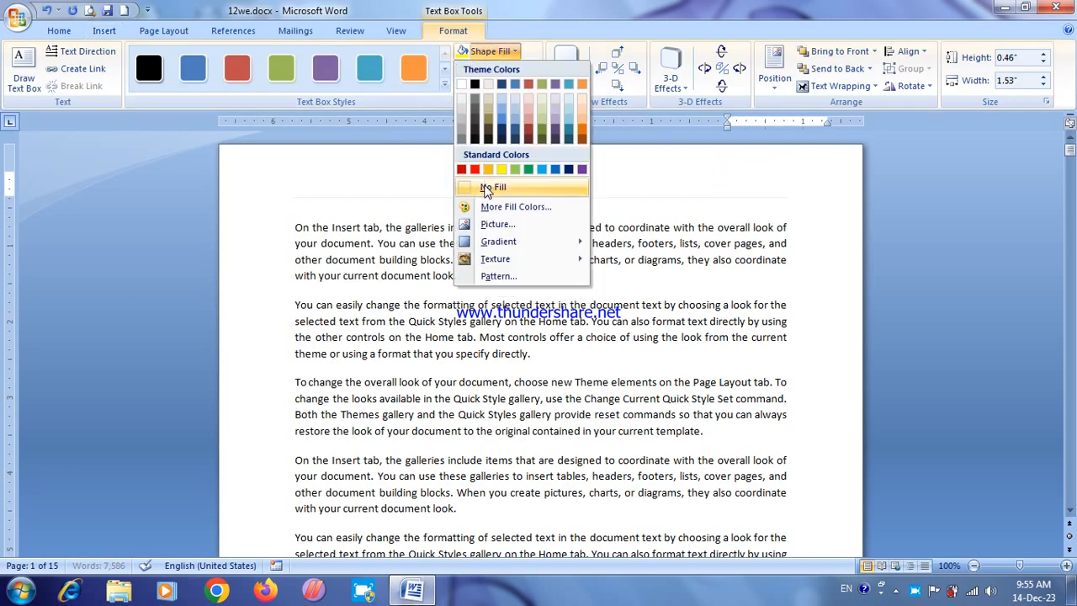
left_click(491, 187)
Step: Enter the date line "Date:12/12/2023" in the text box, with no space before the colon
type("Da")
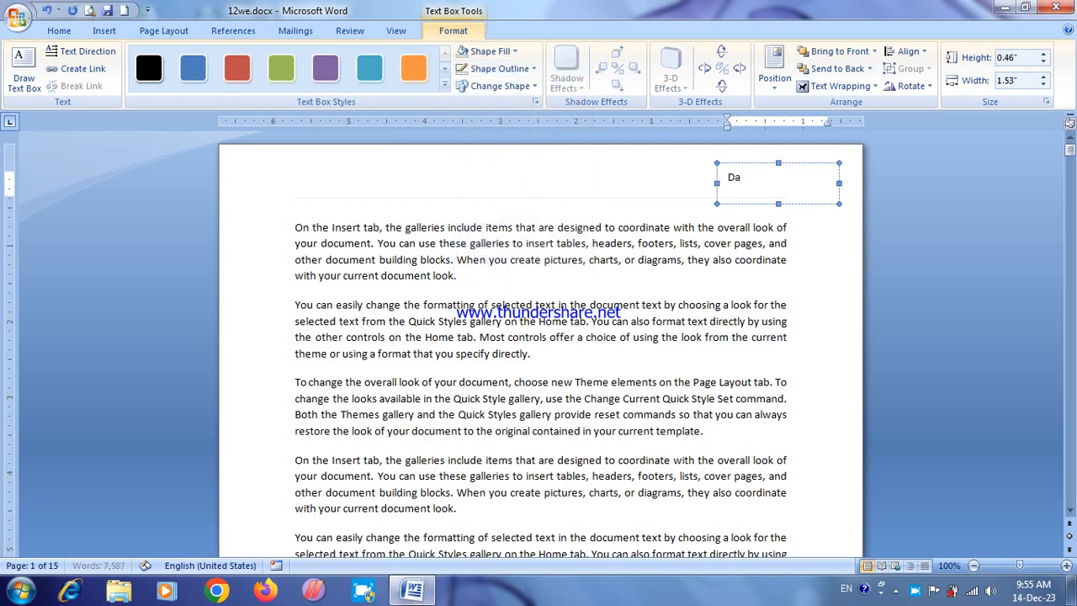
type("te : 12/12/1")
key("BackSpace")
left_click(822, 245)
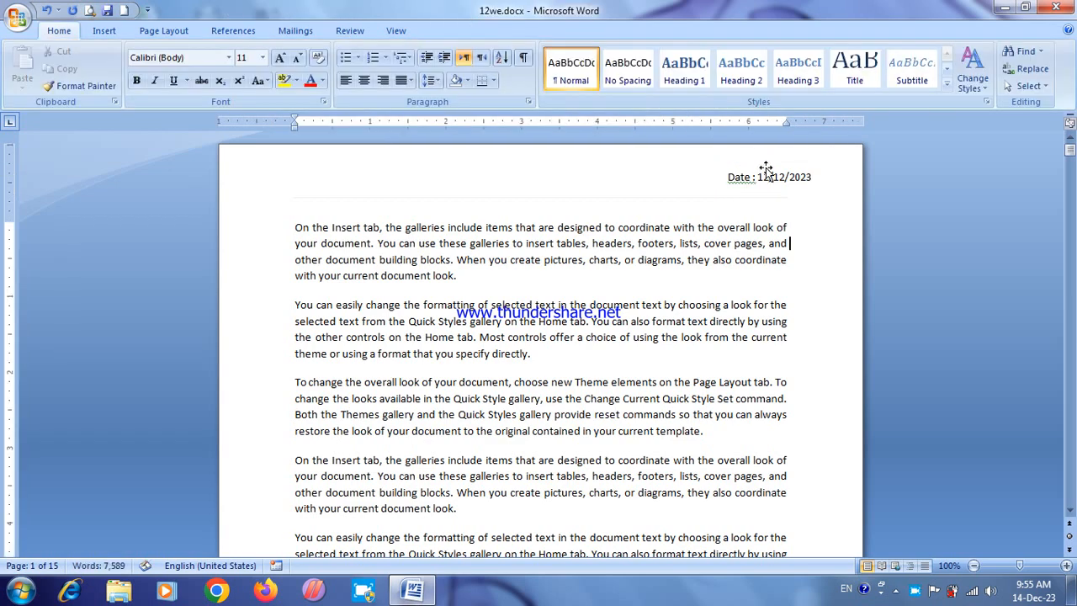
left_click(753, 181)
key("BackSpace")
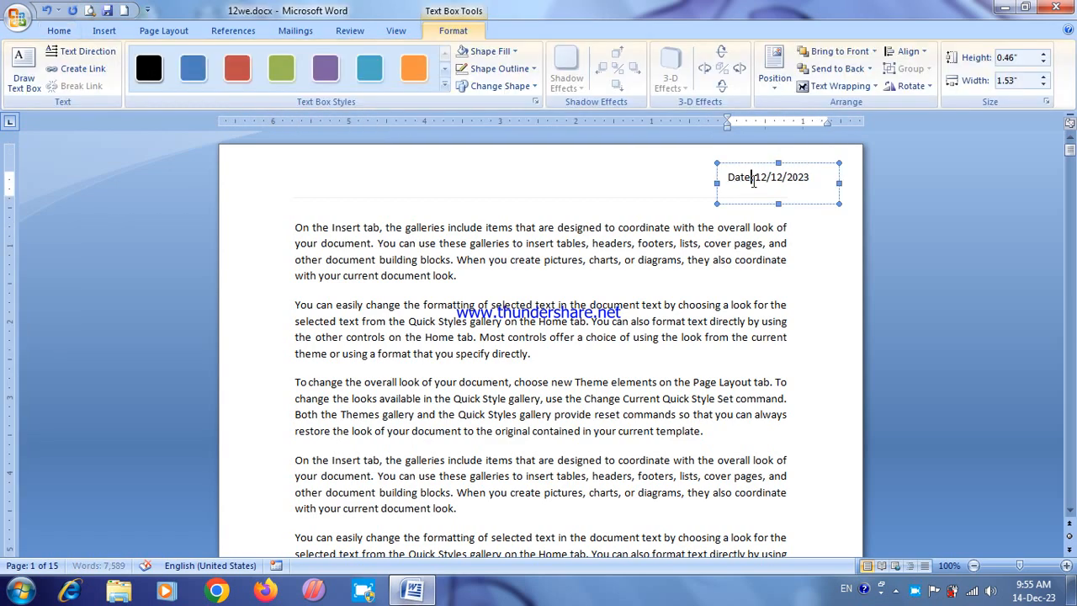
left_click(743, 229)
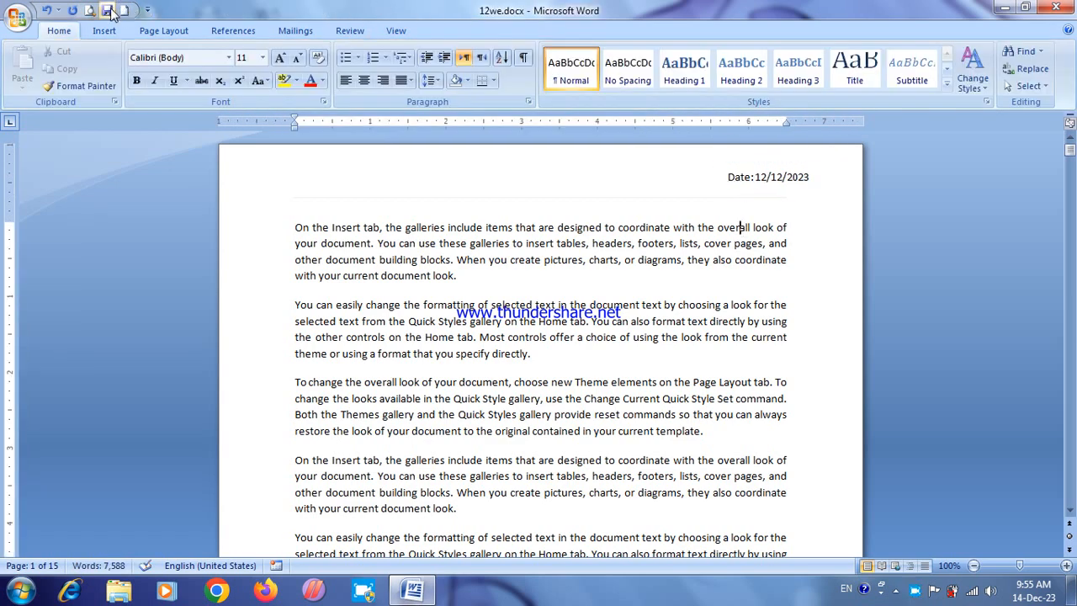
Step: Examine the document in print preview at whole-page size, then return to editing
left_click(89, 10)
left_click(651, 161)
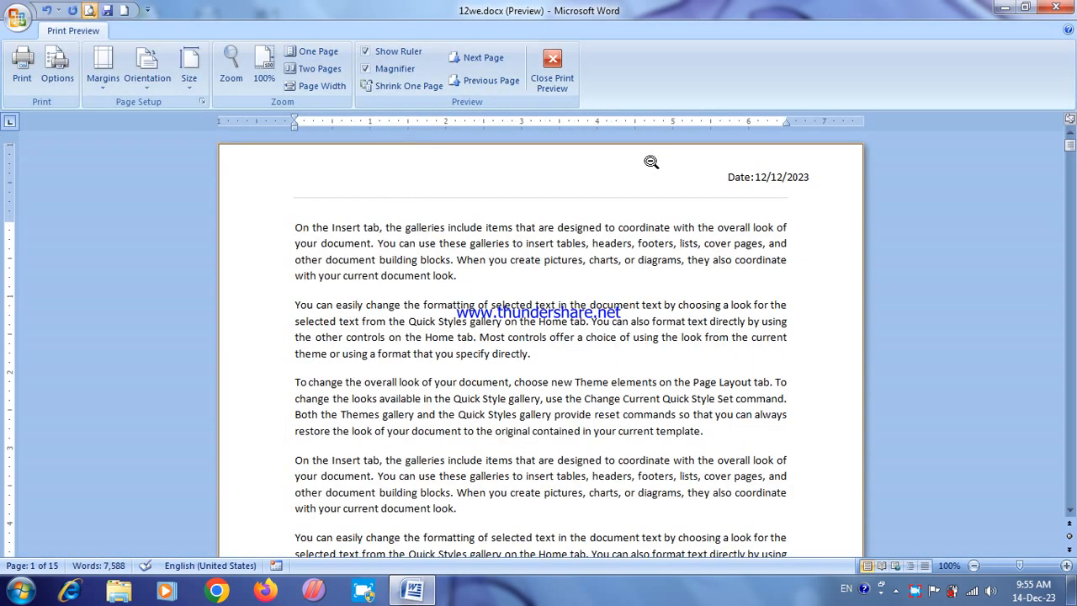
left_click(666, 193)
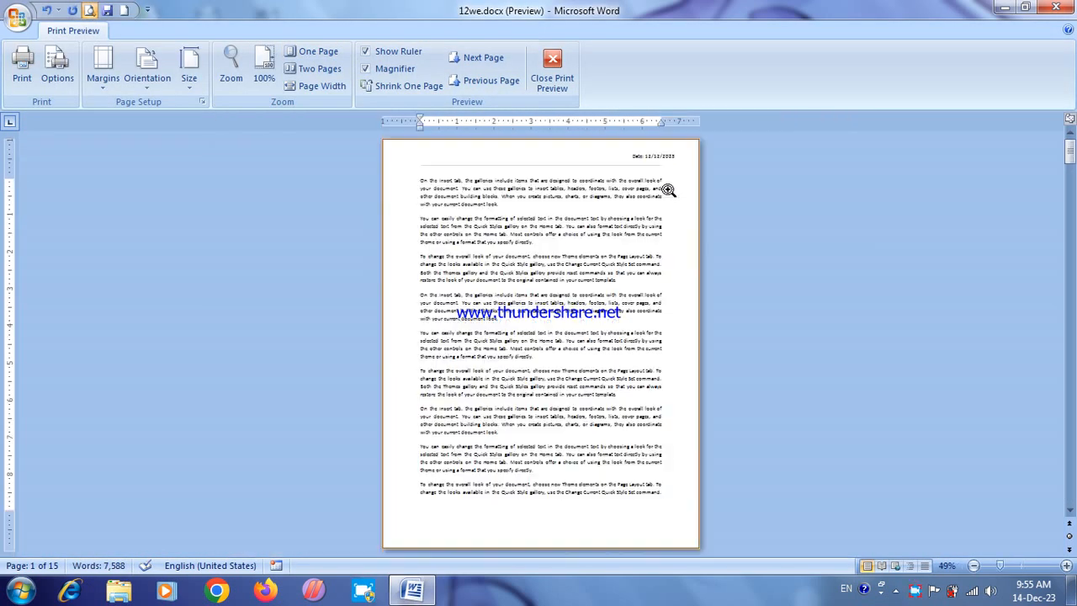
left_click(479, 57)
left_click(550, 62)
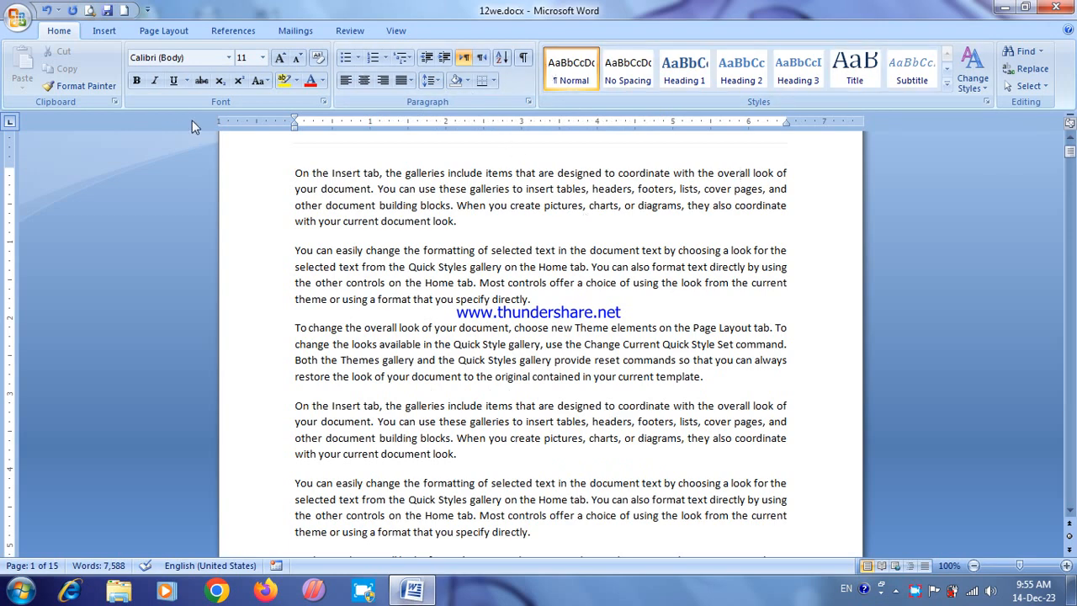
Step: Delete the lone "2" on the last page of the document
left_click(104, 31)
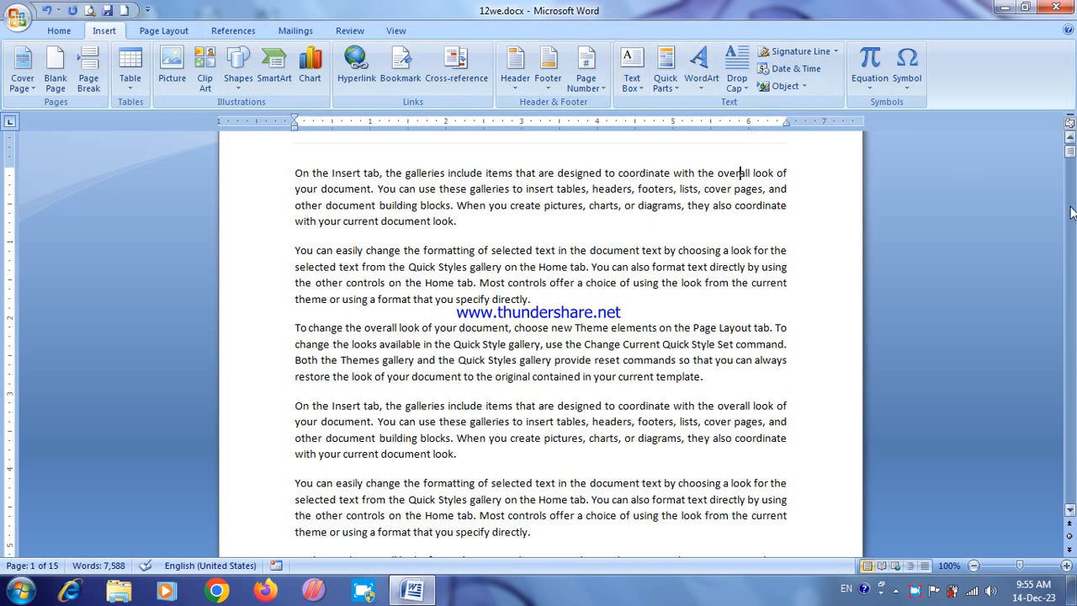
scroll(1072, 147, "up", 1)
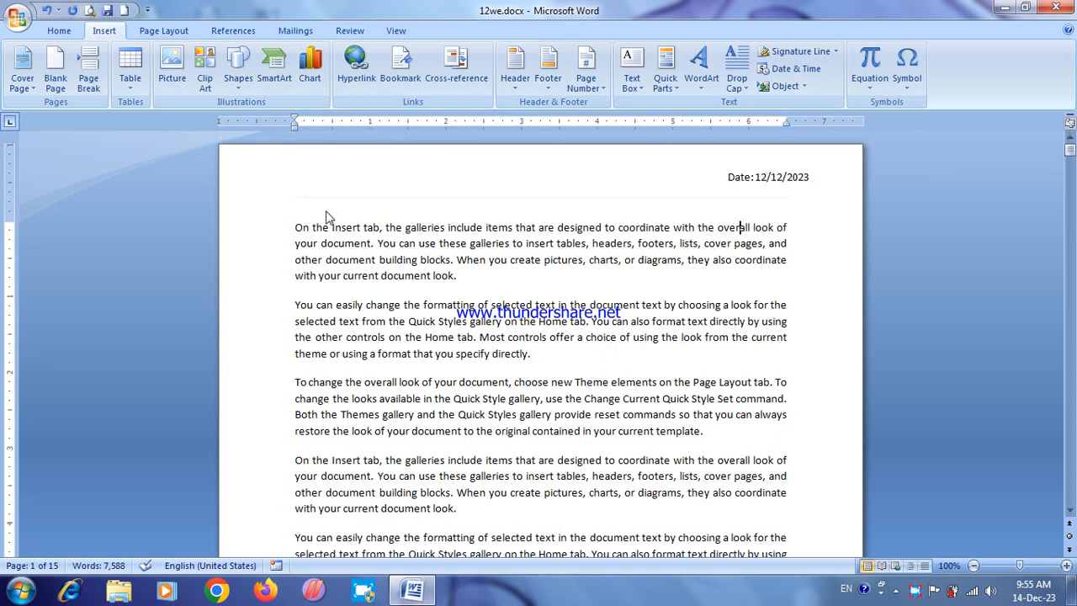
left_click_drag(1059, 160, 1052, 522)
left_click(279, 221)
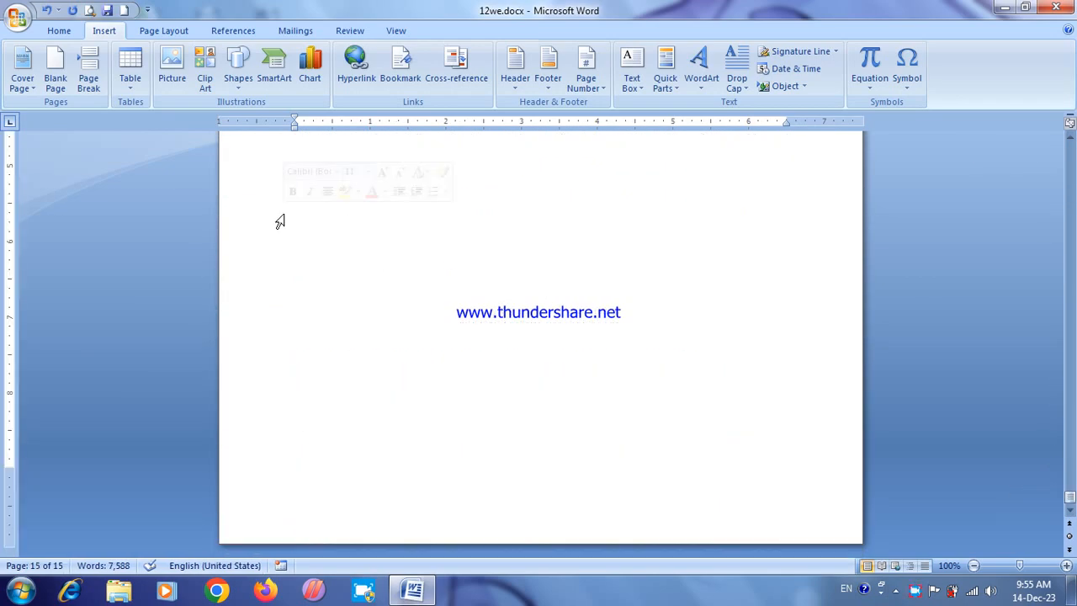
type("2")
key("shift+Left")
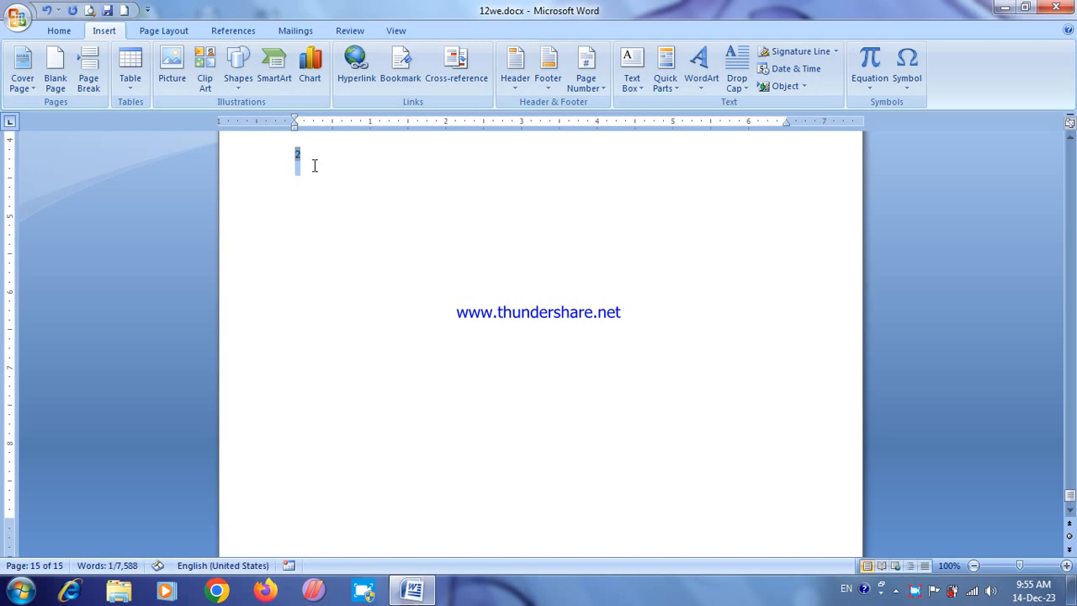
key("BackSpace")
Step: Insert the built-in Conservative cover page and check its title, subtitle and company fields
left_click(34, 87)
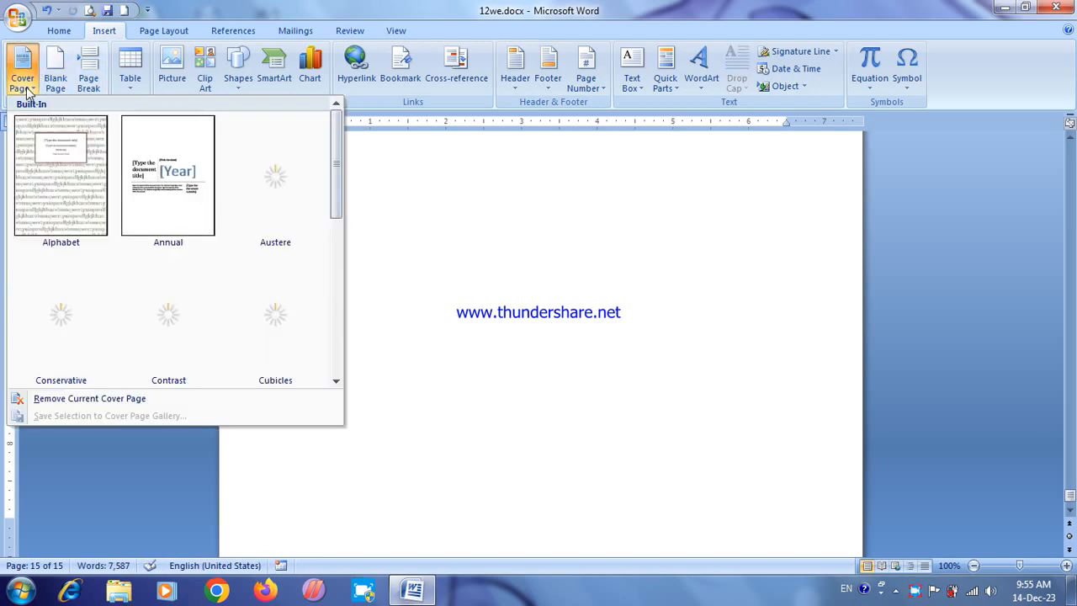
left_click(61, 316)
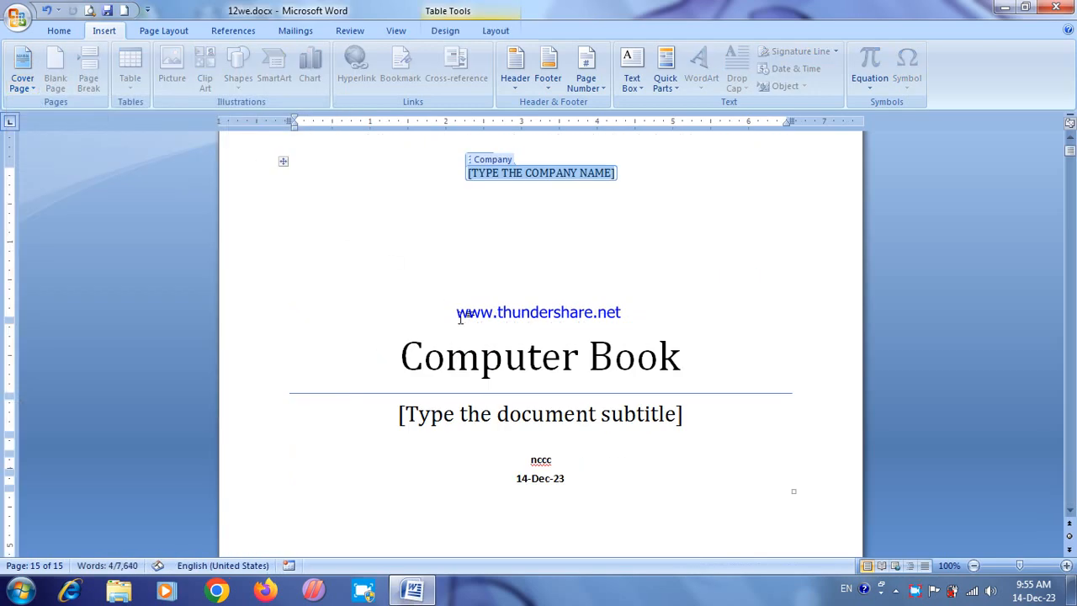
left_click(481, 358)
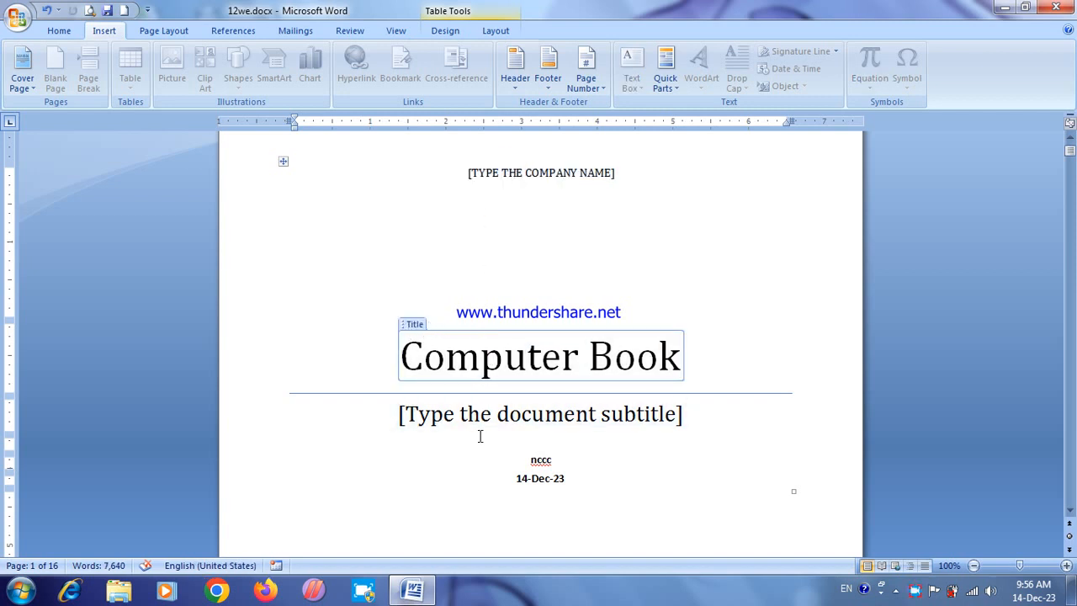
left_click(465, 410)
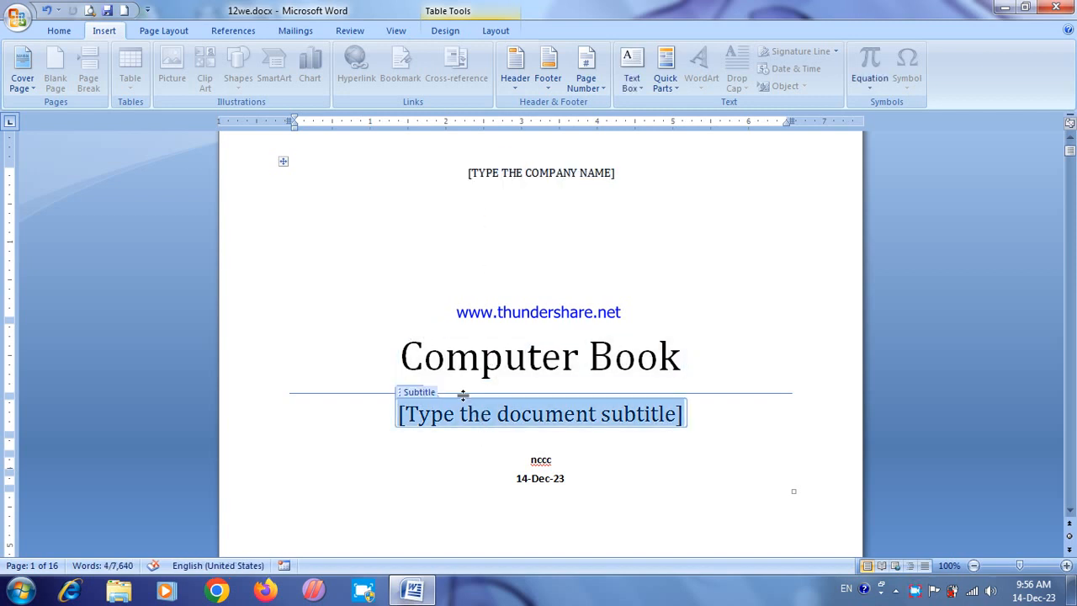
left_click(343, 250)
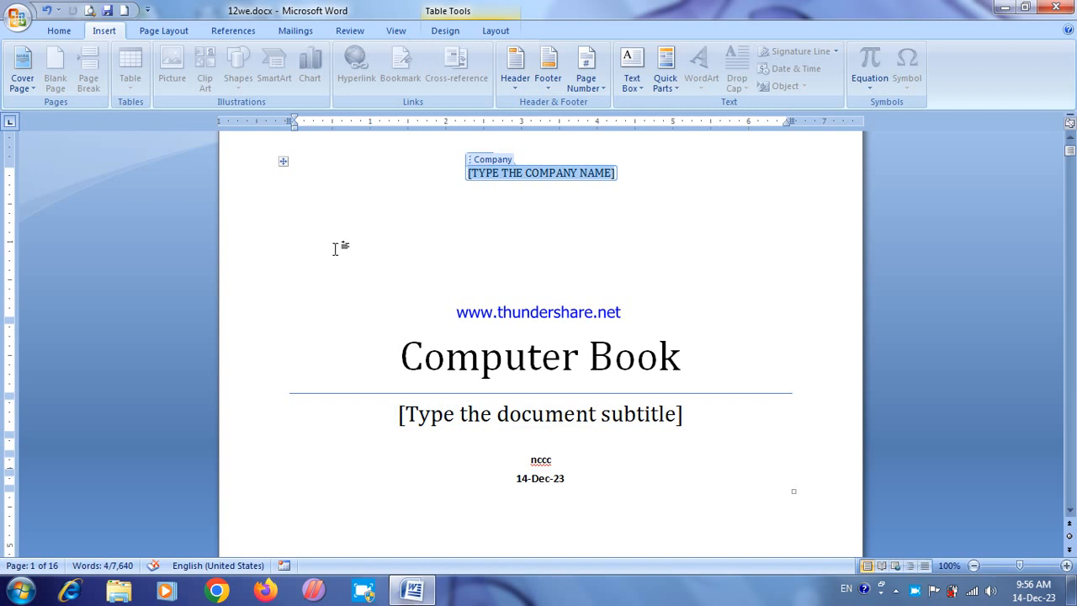
Step: Insert the Company E-mail document property in the blank area between the company name and the title on the cover page
left_click(551, 254)
left_click(665, 91)
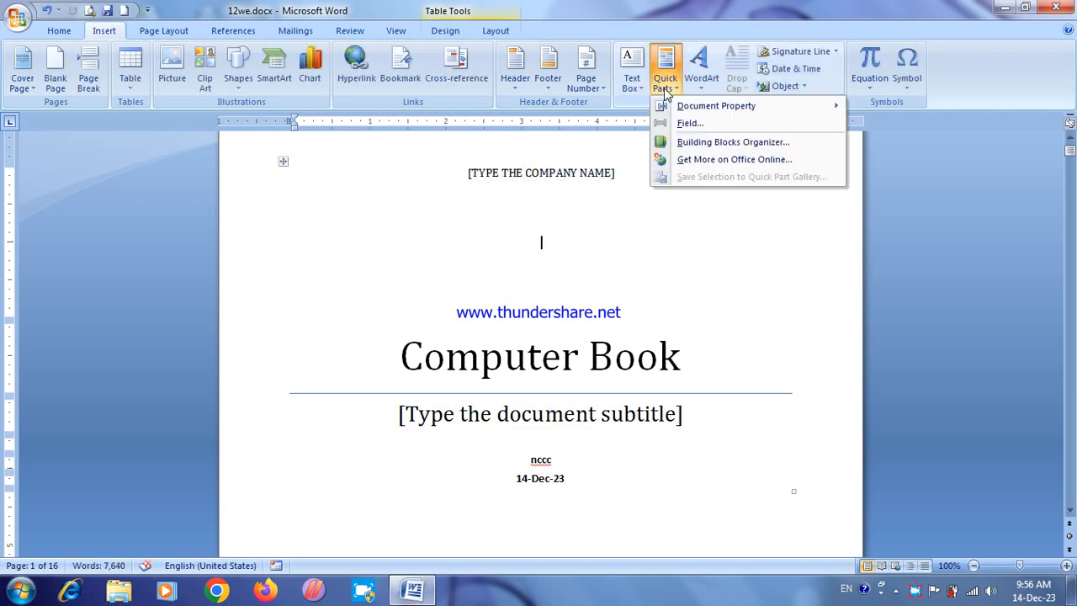
mouse_move(697, 109)
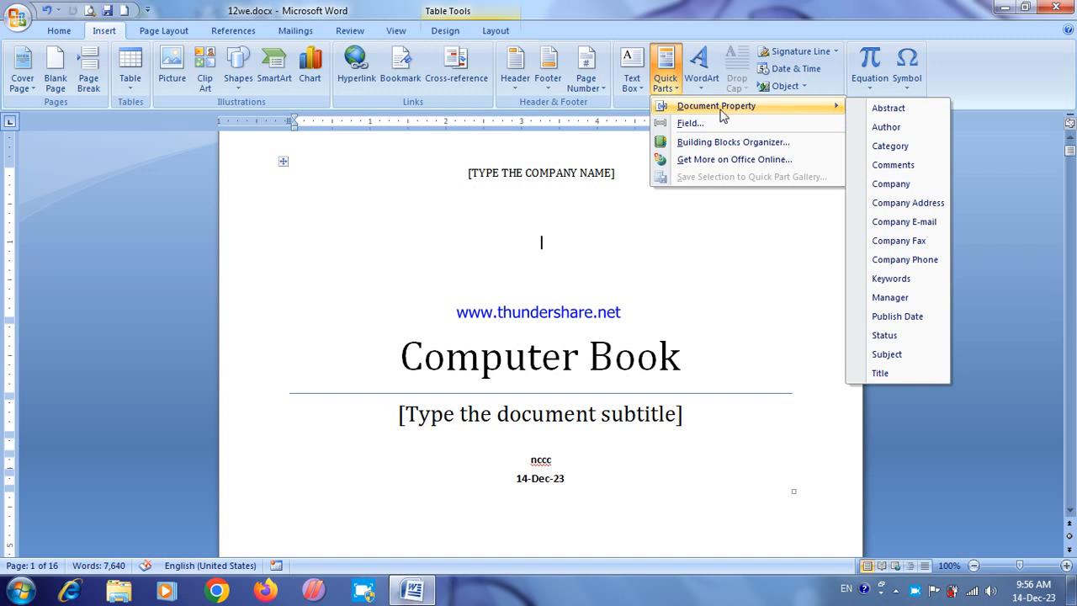
left_click(893, 223)
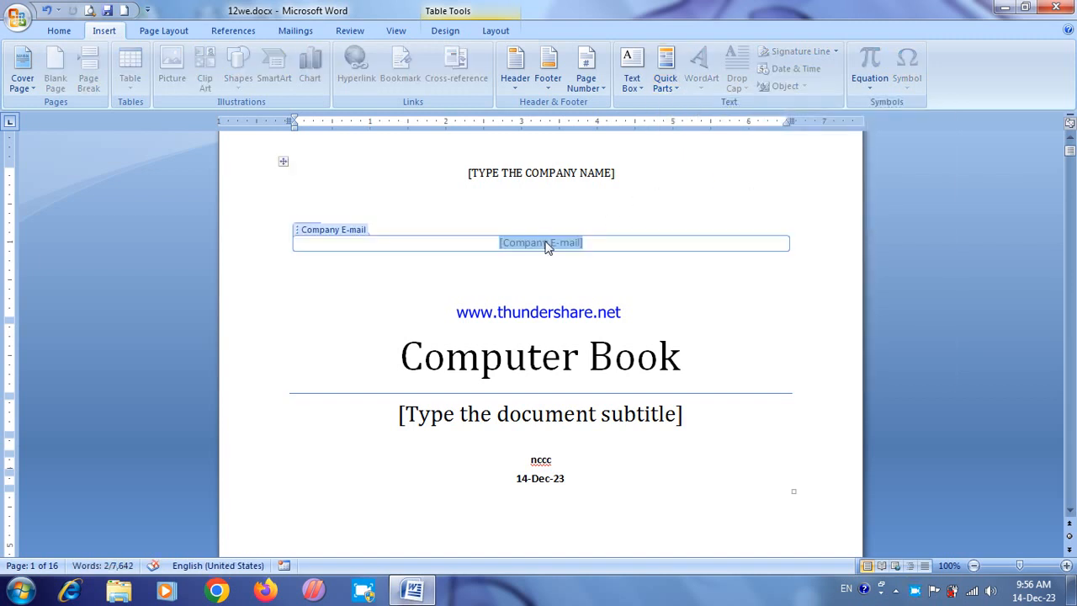
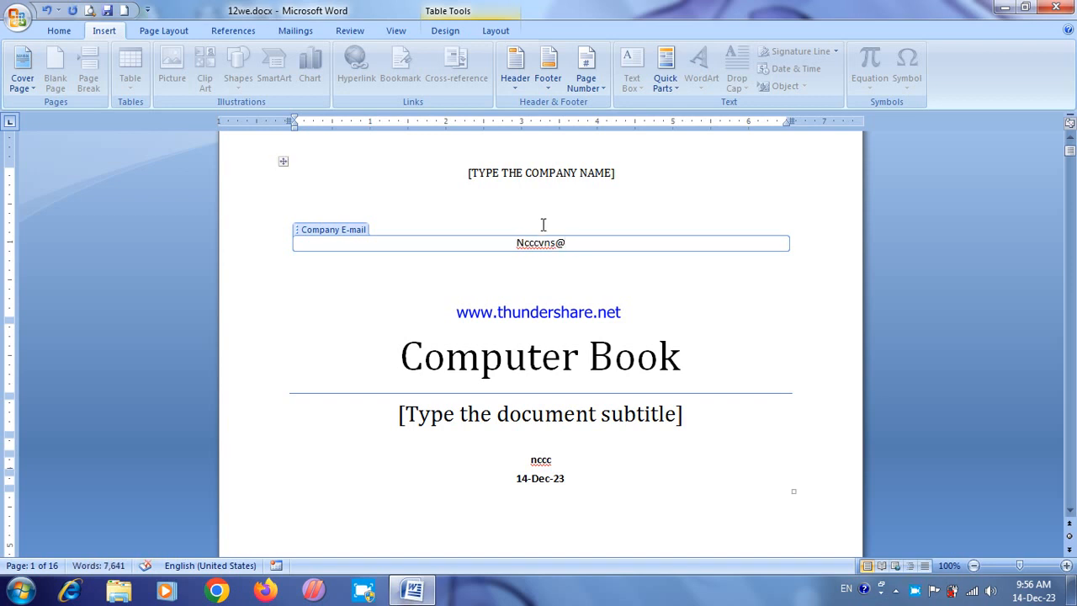
Step: Fill in the company's e-mail address in lowercase in the Company E-mail field
left_click_drag(523, 243, 516, 243)
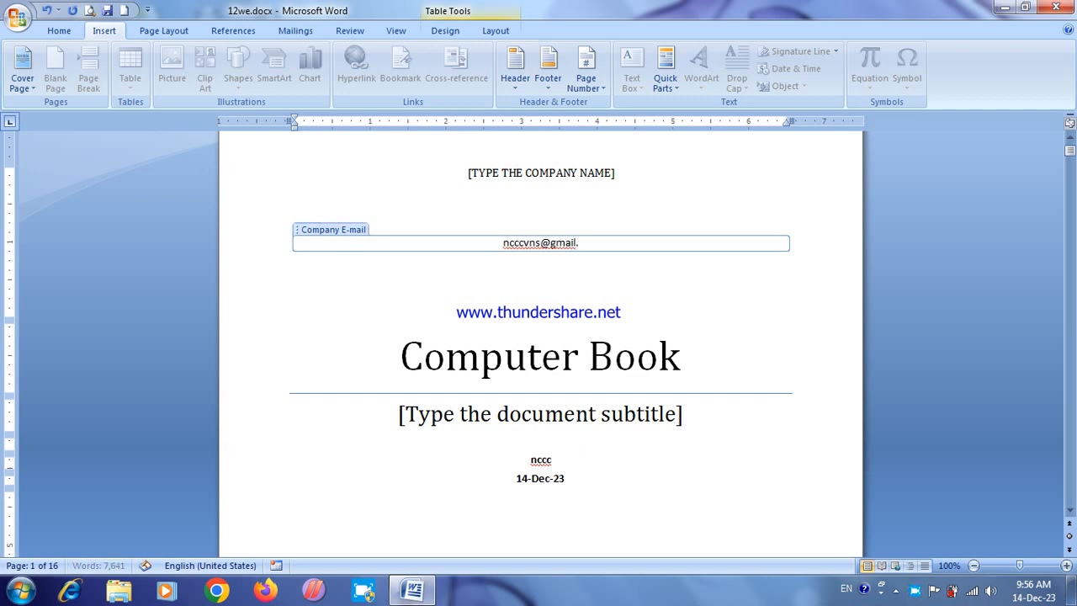
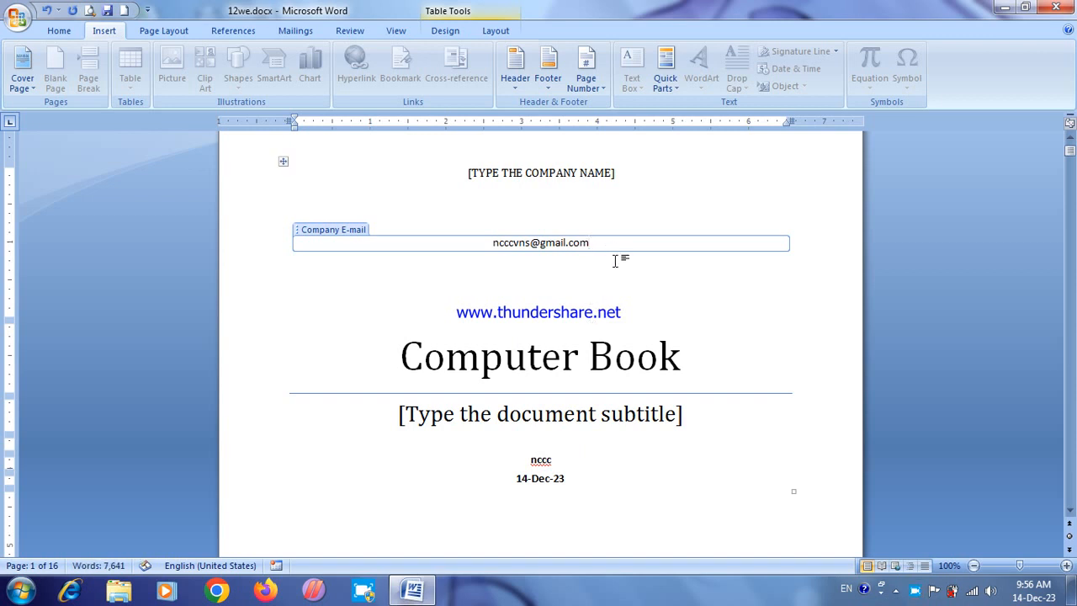
left_click(714, 409)
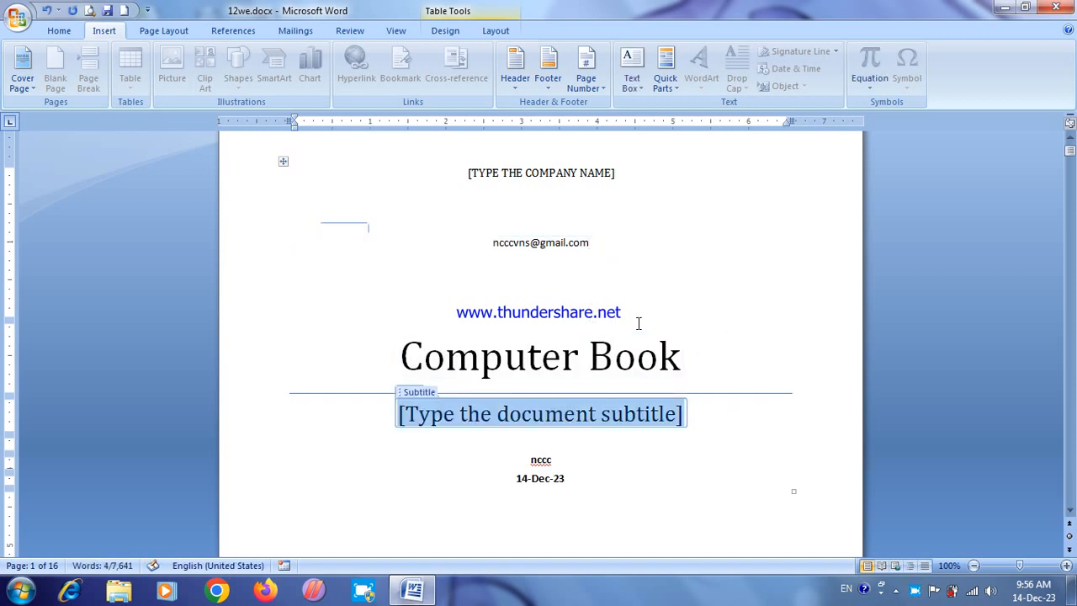
left_click(399, 237)
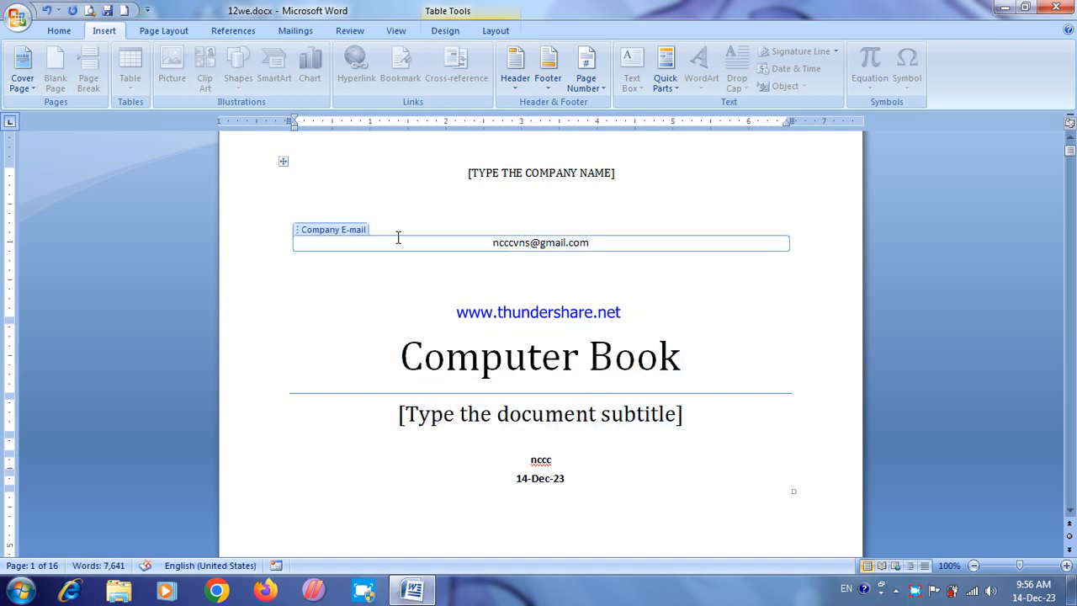
left_click(507, 357)
left_click(507, 245)
Step: Insert the Company Address document property on the cover page, between the company e-mail and the title
left_click(518, 285)
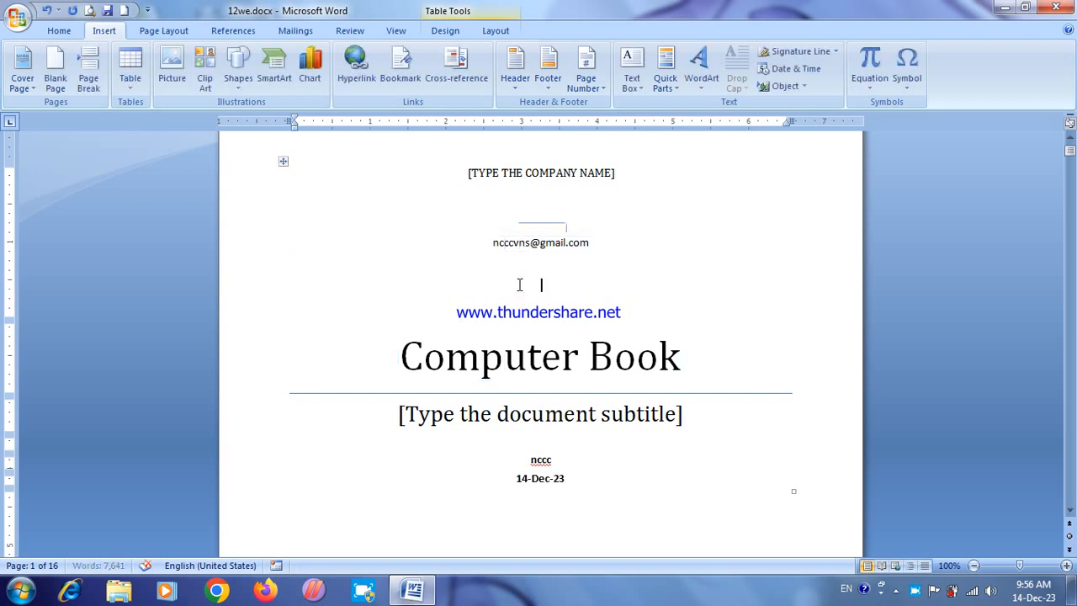
left_click(665, 84)
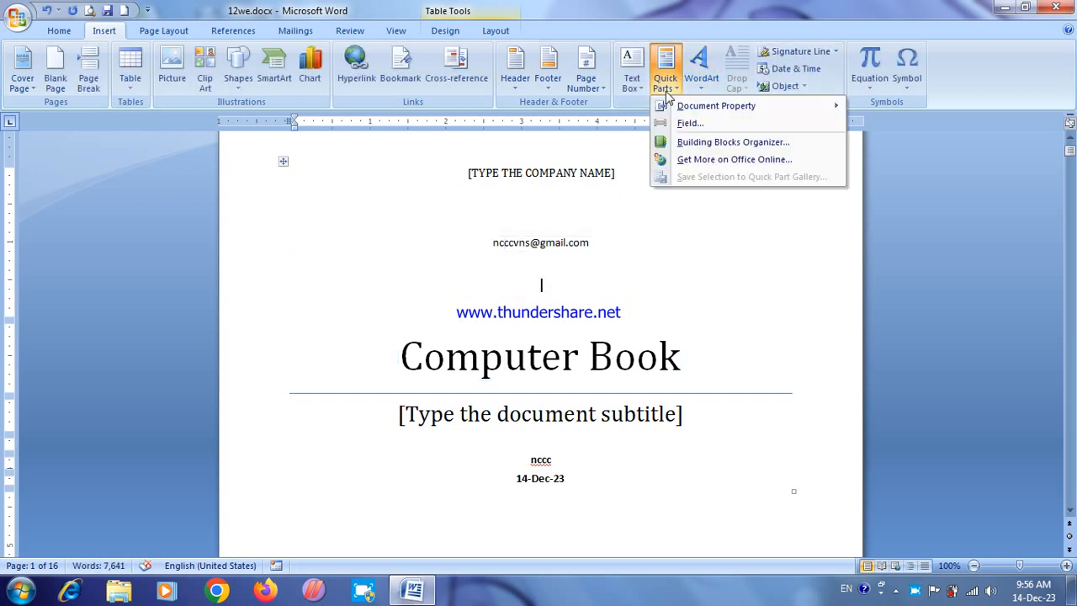
mouse_move(706, 110)
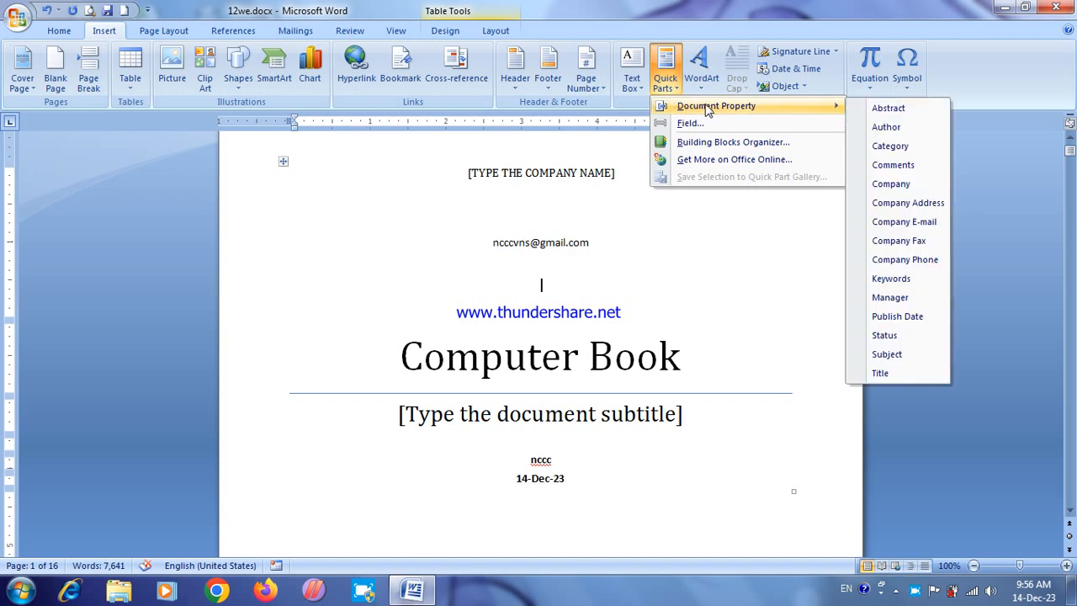
left_click(901, 206)
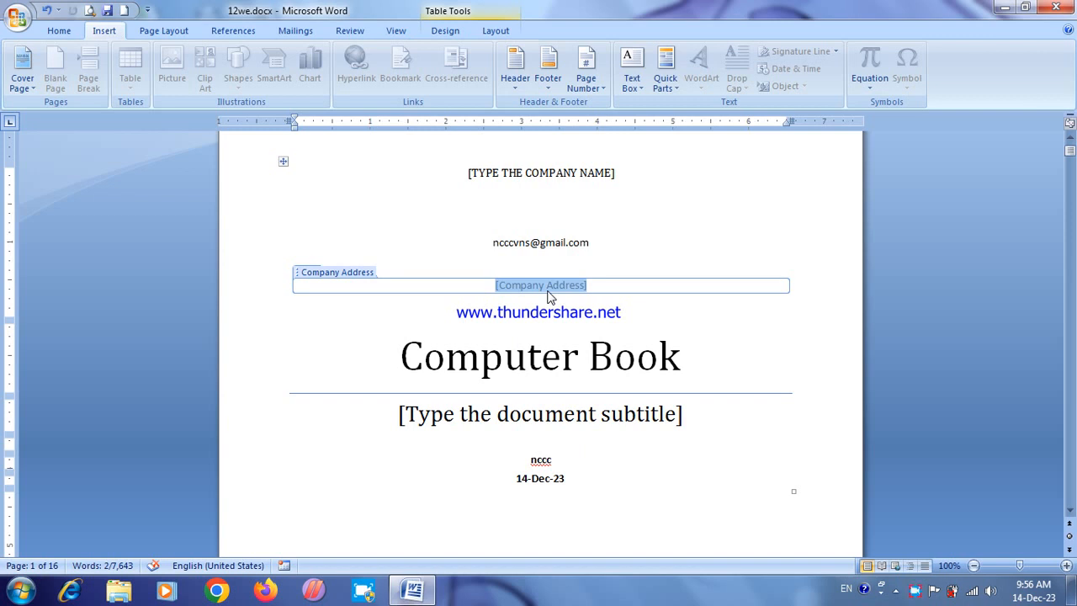
left_click(769, 437)
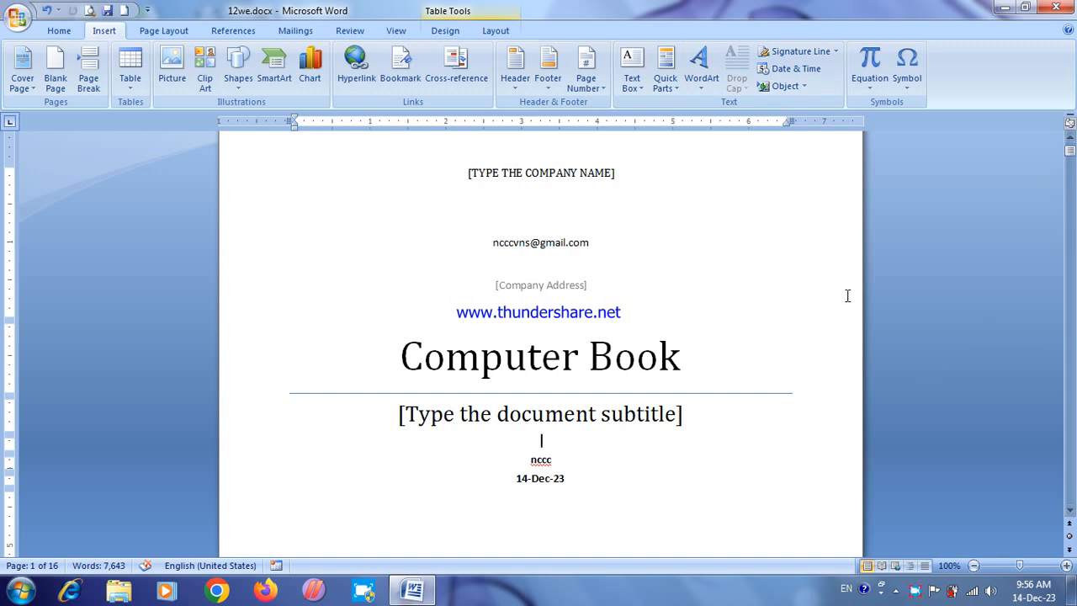
Step: Clear the whole document and start a WordArt object in the plain black-outline style
key("ctrl+a")
key("Delete")
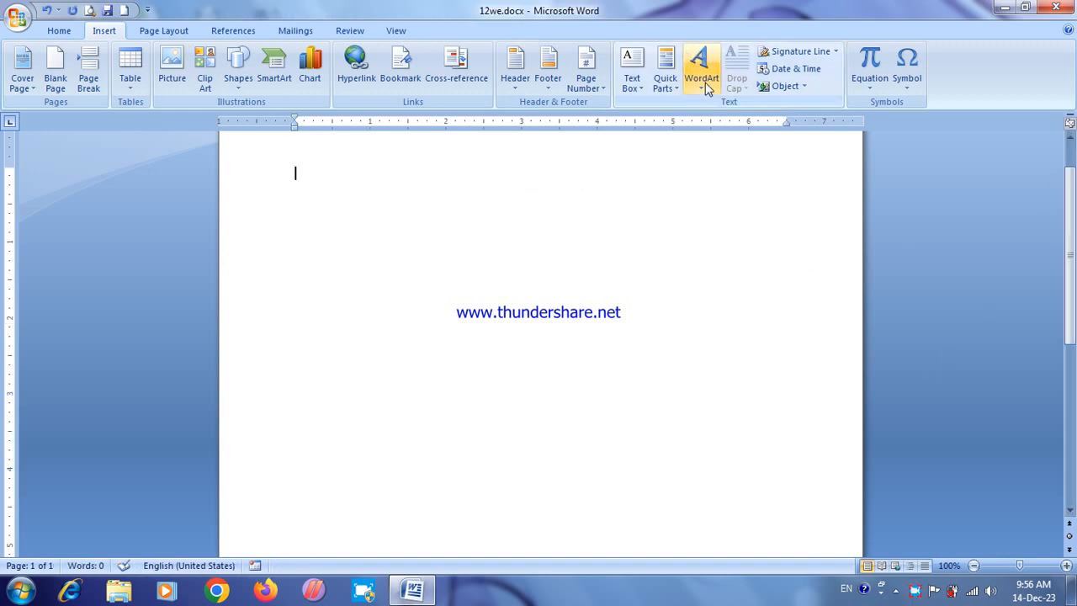
left_click(706, 82)
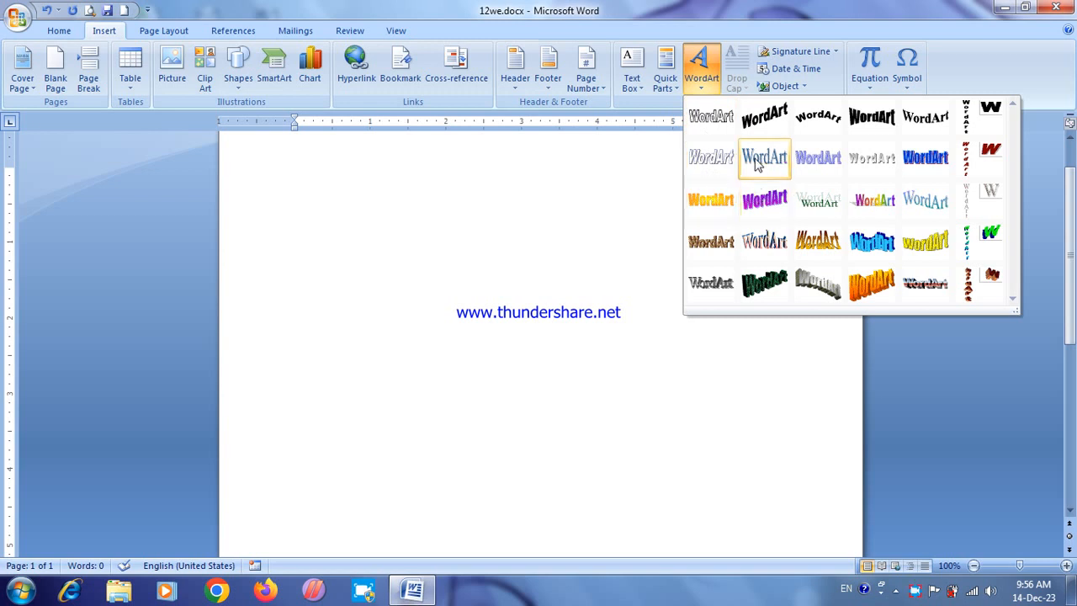
left_click(708, 116)
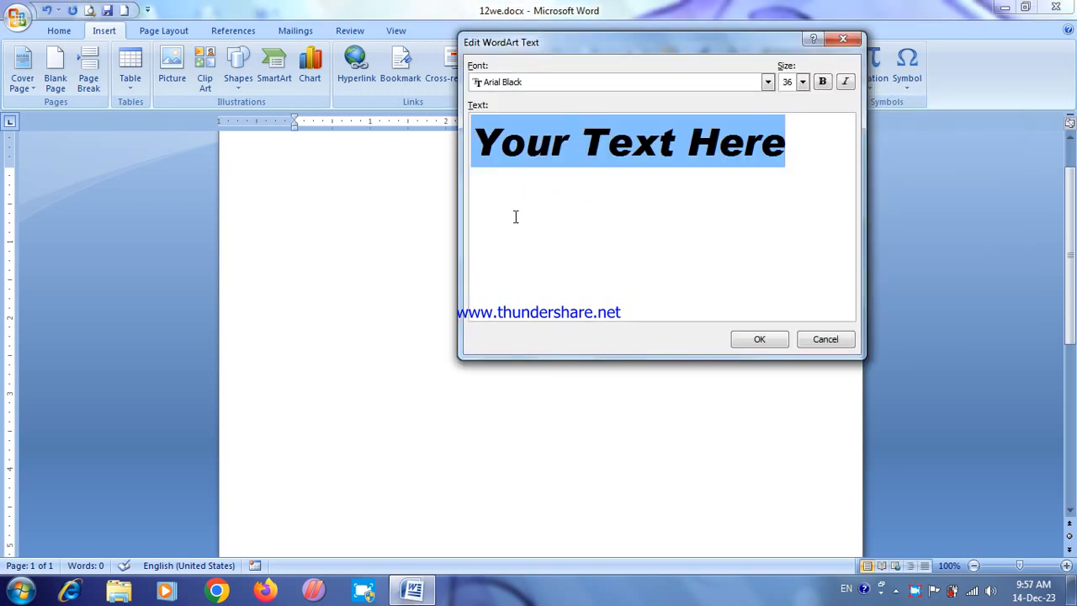
Step: Try the Arenski, Arctic2, Arctic, Informal Roman and CaracubRomanFon fonts on the WordArt text
left_click(602, 93)
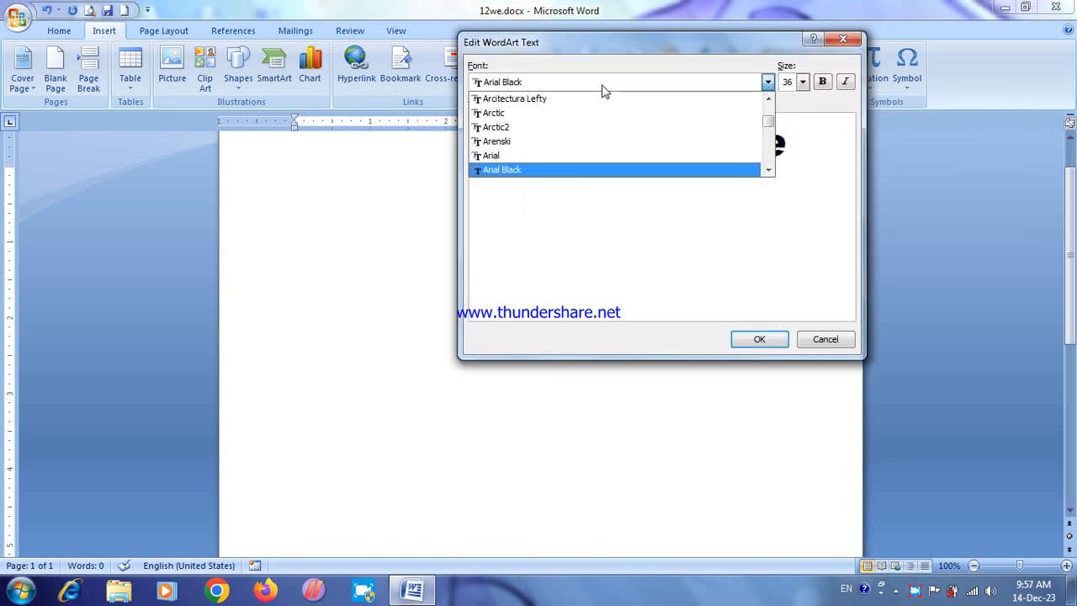
left_click(548, 143)
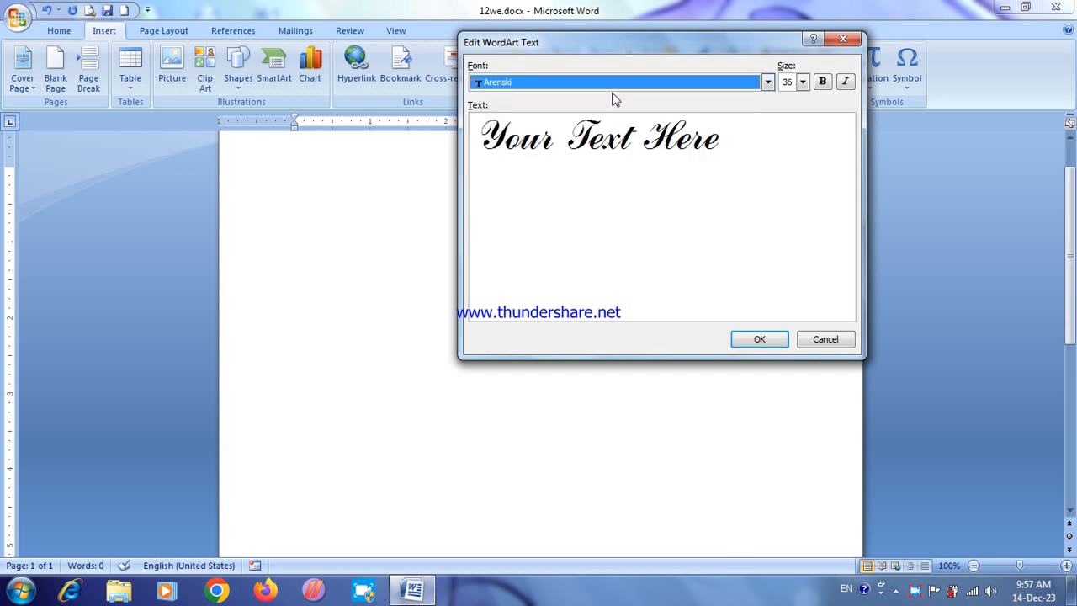
left_click(617, 84)
left_click(576, 127)
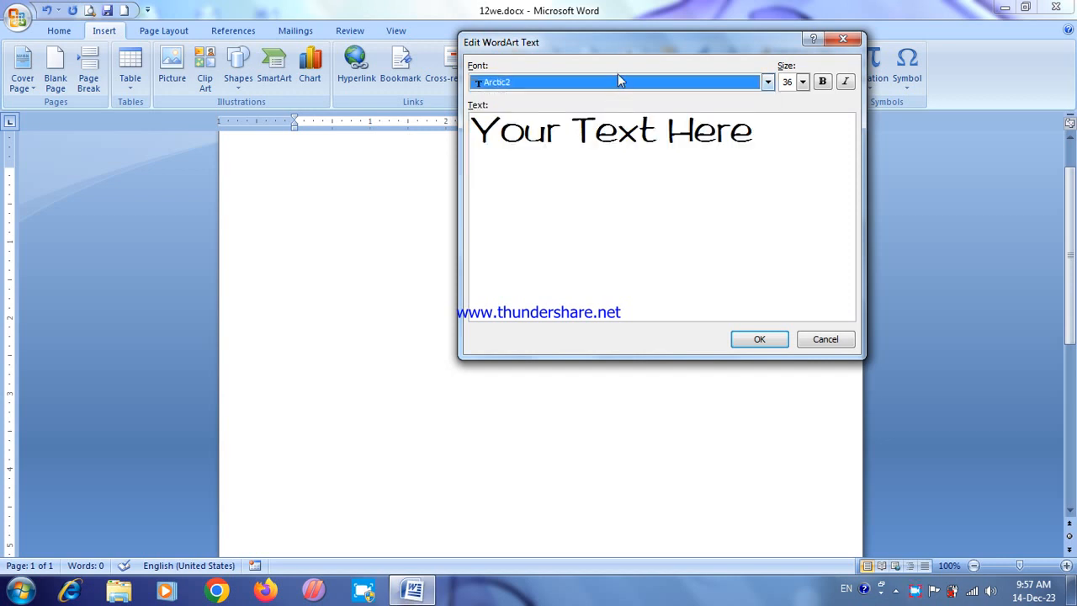
left_click(617, 80)
left_click(571, 111)
left_click(623, 91)
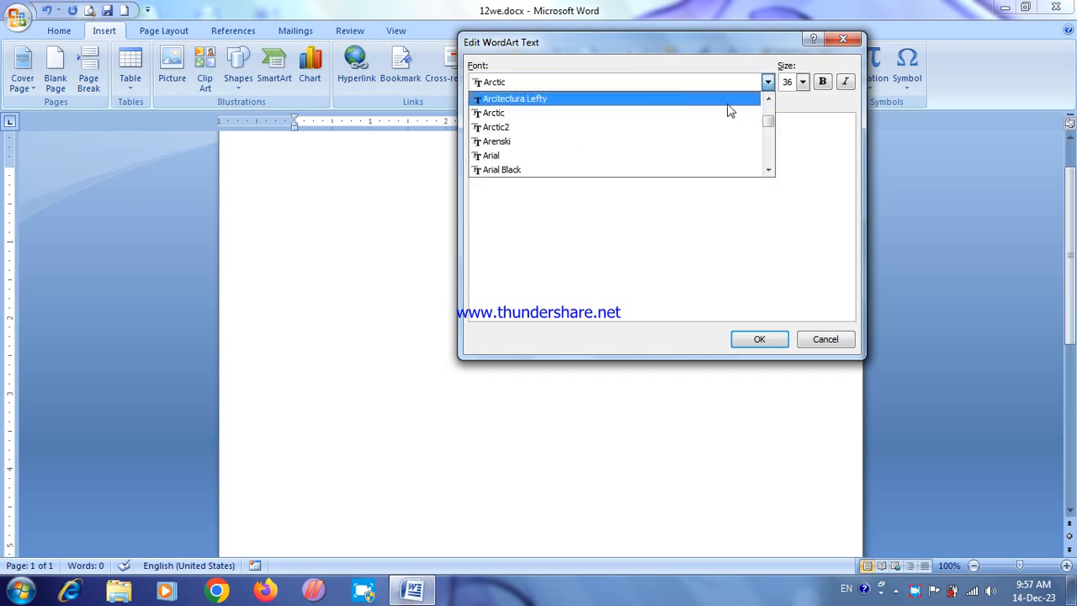
left_click_drag(769, 108, 771, 147)
left_click(623, 141)
left_click(768, 82)
left_click(729, 143)
left_click(767, 82)
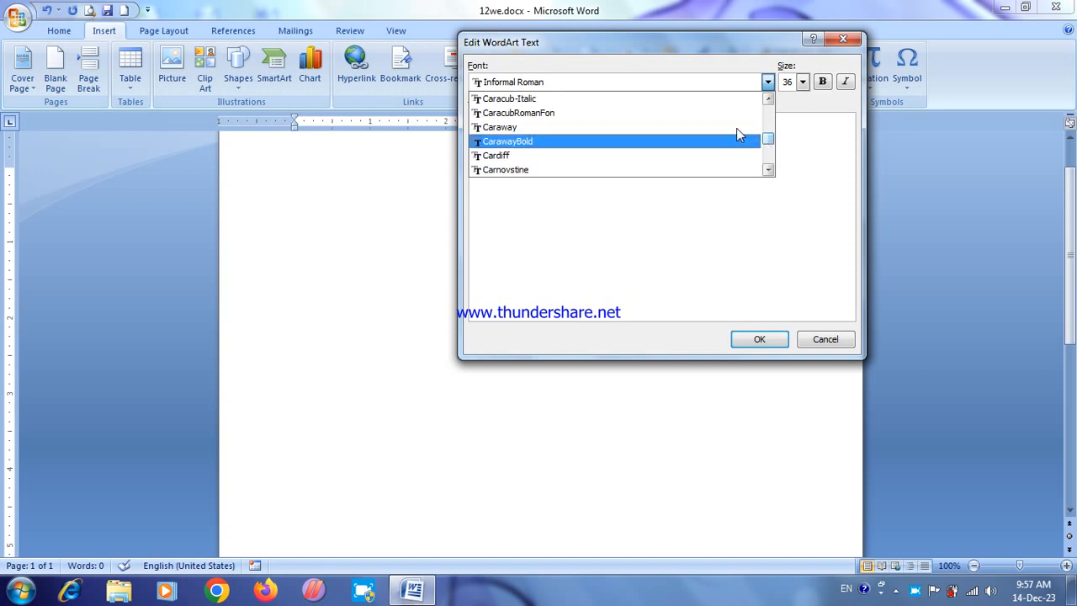
left_click(620, 113)
Step: Set the WordArt font to Cooper Black and insert it with the text "NCCC CLASSES"
left_click(767, 81)
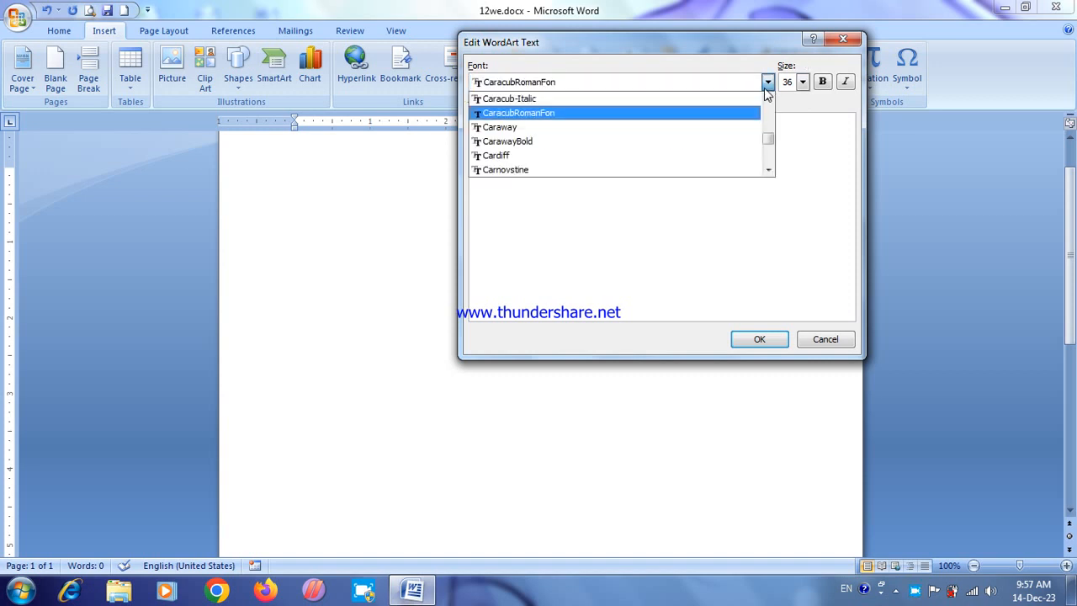
left_click(770, 175)
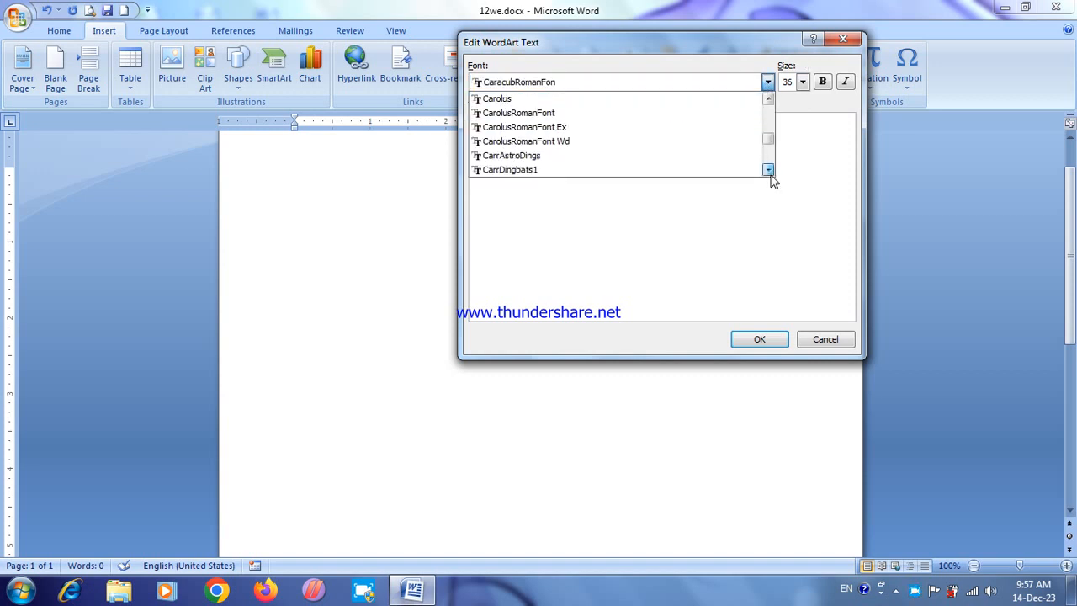
left_click_drag(771, 175, 419, 157)
left_click(562, 101)
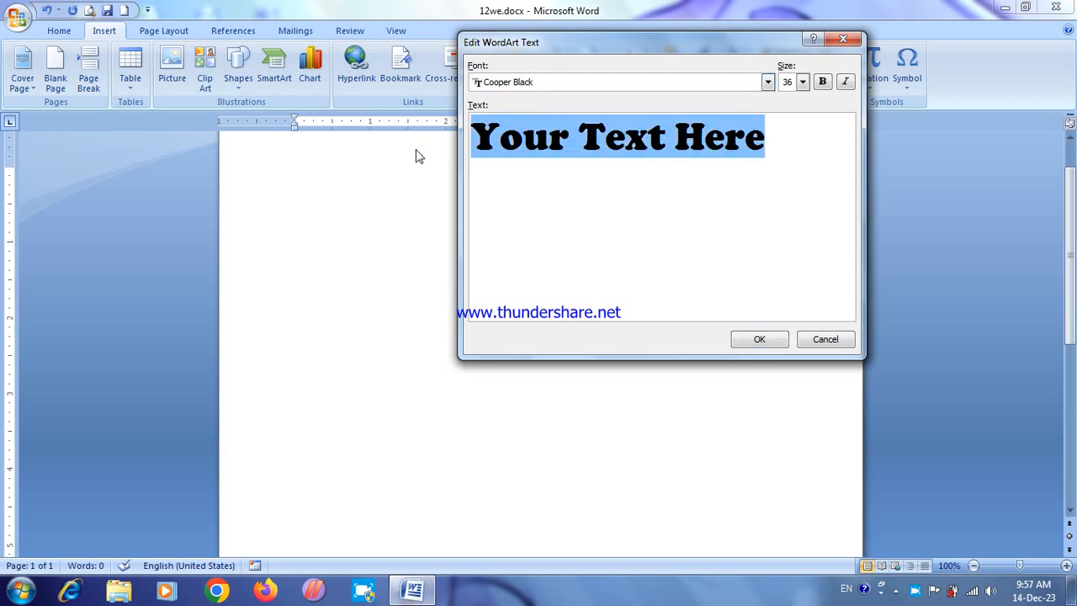
type("NCCC C")
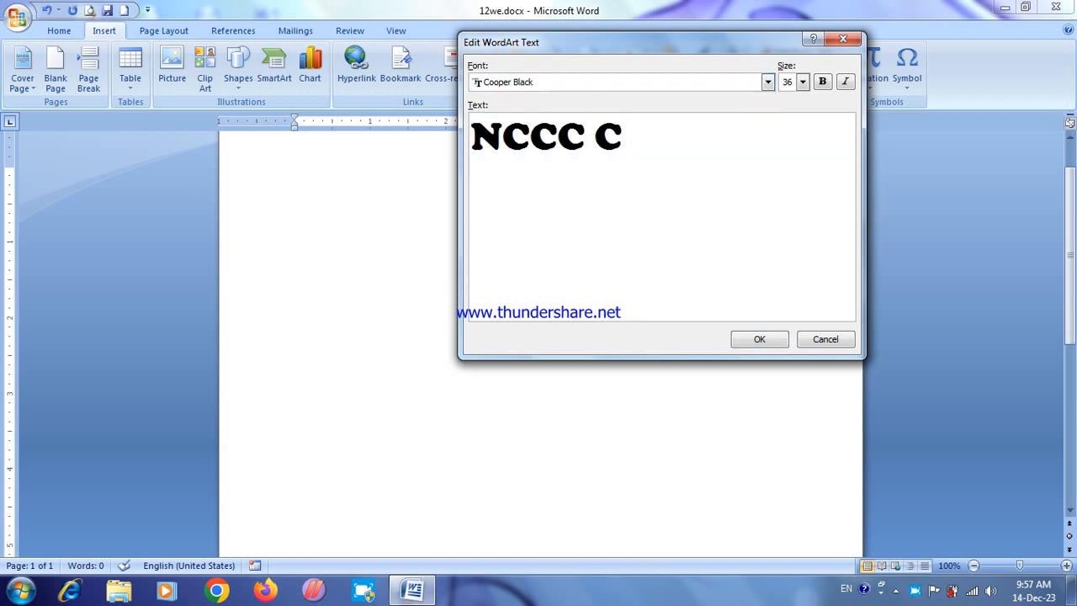
type("LASSES")
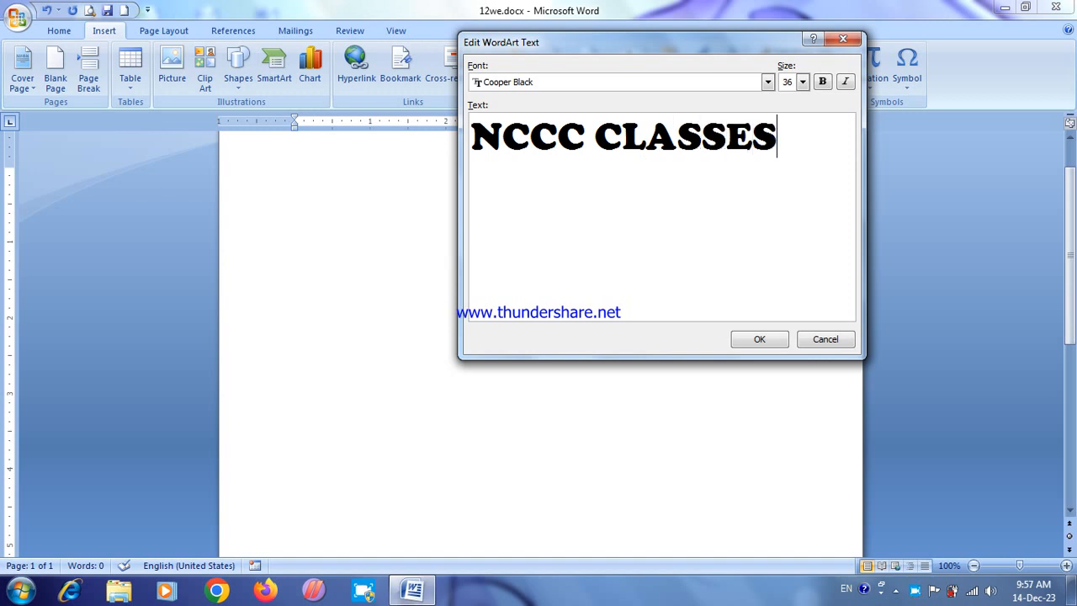
left_click(753, 346)
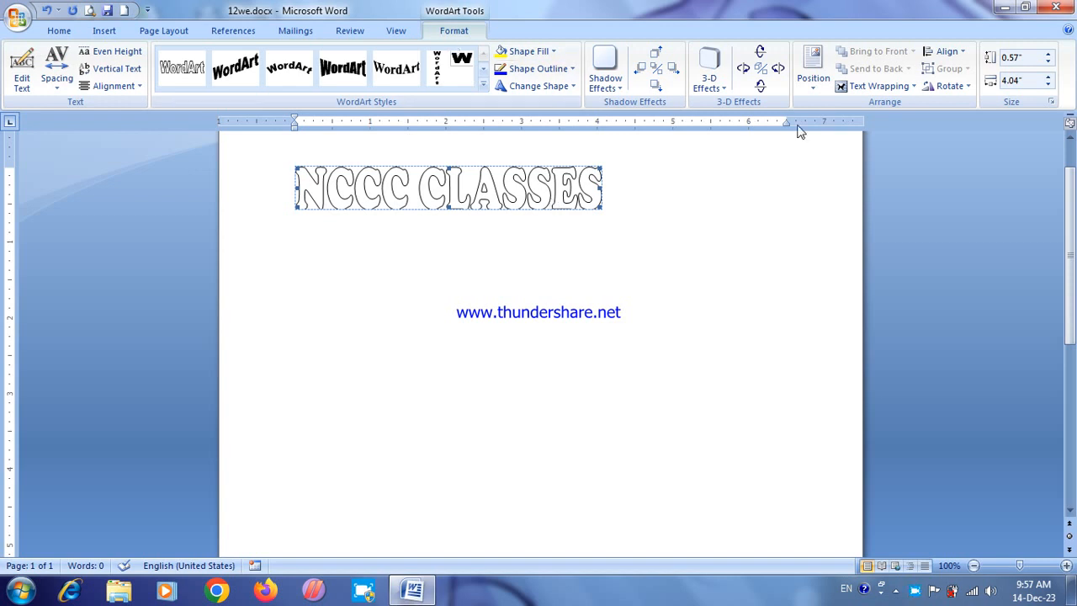
Step: Set the WordArt's text wrapping to In Front of Text and enlarge it to about 6.68" wide and 0.87" high
left_click(867, 86)
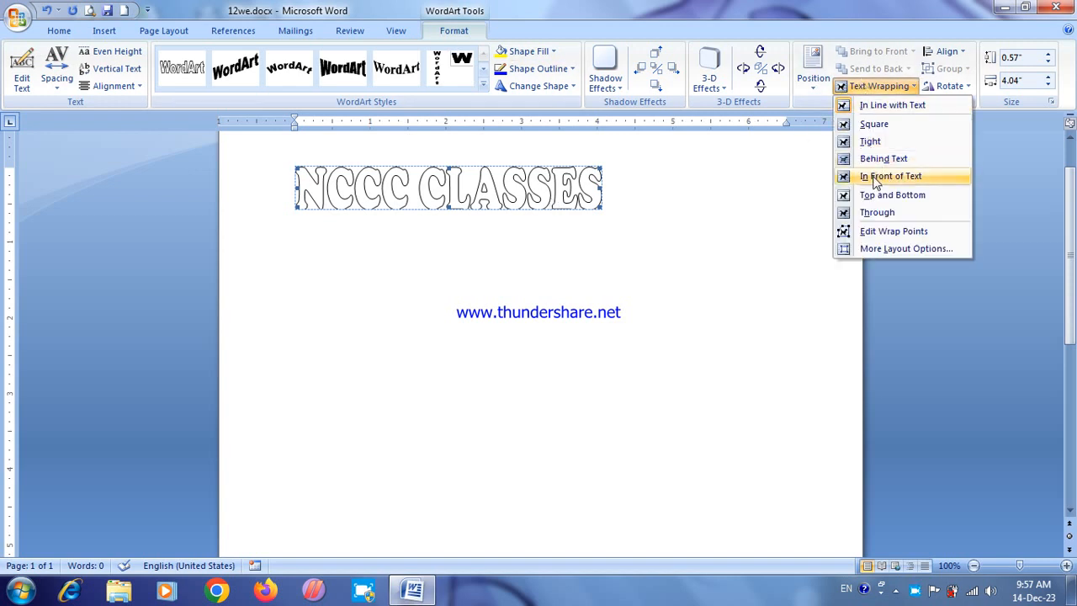
left_click(875, 183)
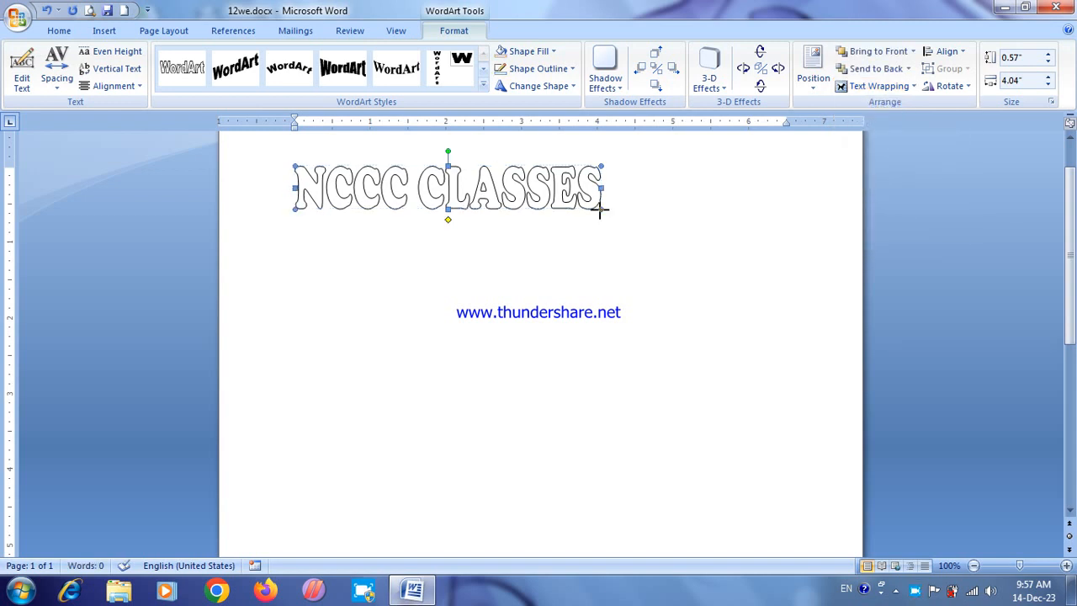
left_click_drag(795, 230, 799, 230)
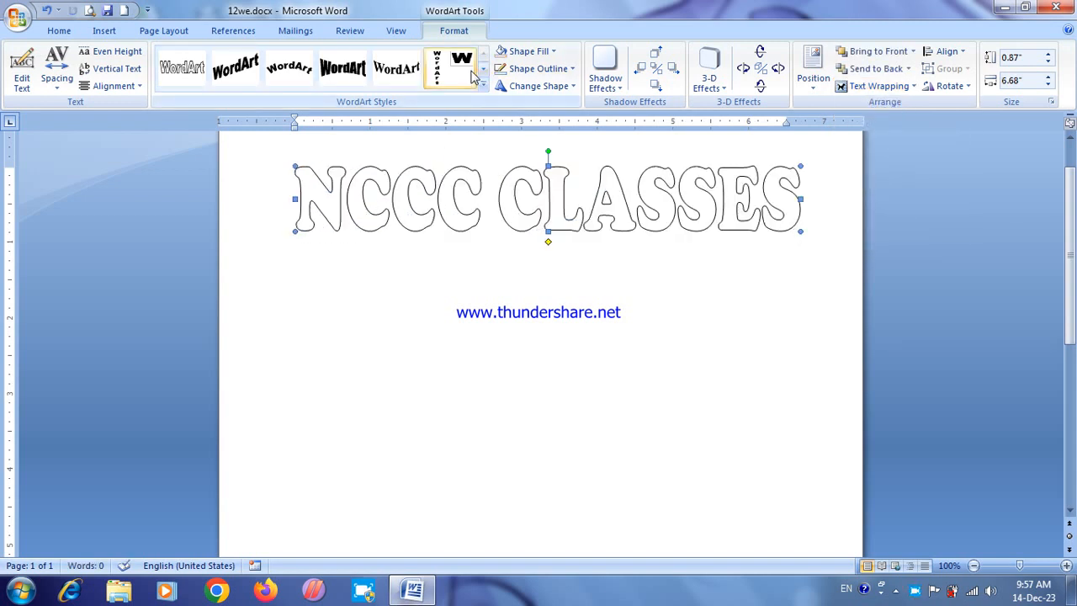
Step: Curve the WordArt along an upward arch about 6.1" wide and 4.06" high, and fill it with standard Light Blue
left_click(532, 86)
left_click(529, 124)
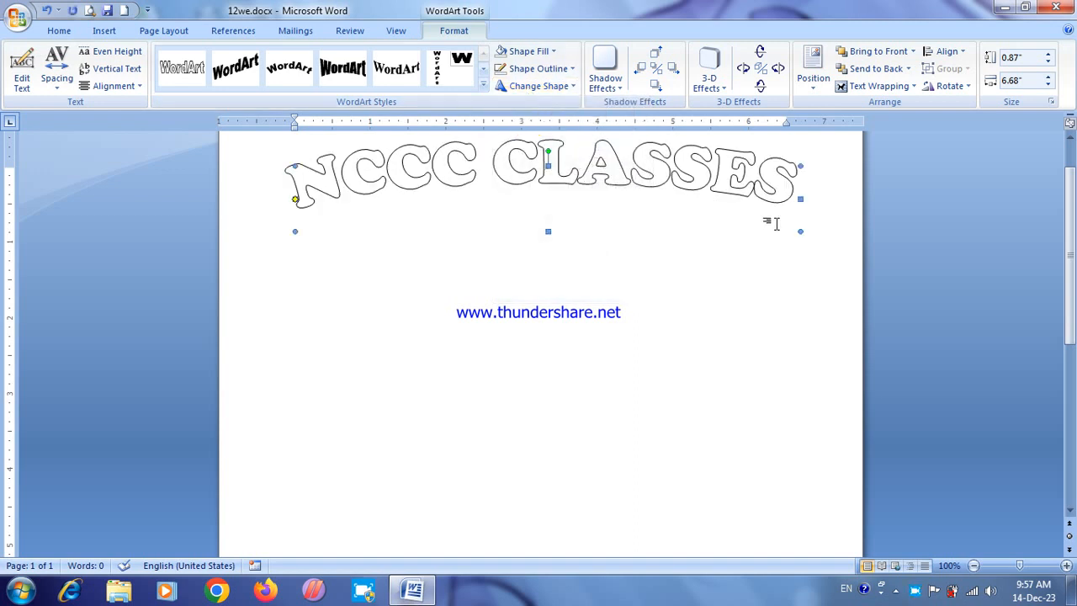
left_click_drag(800, 230, 757, 473)
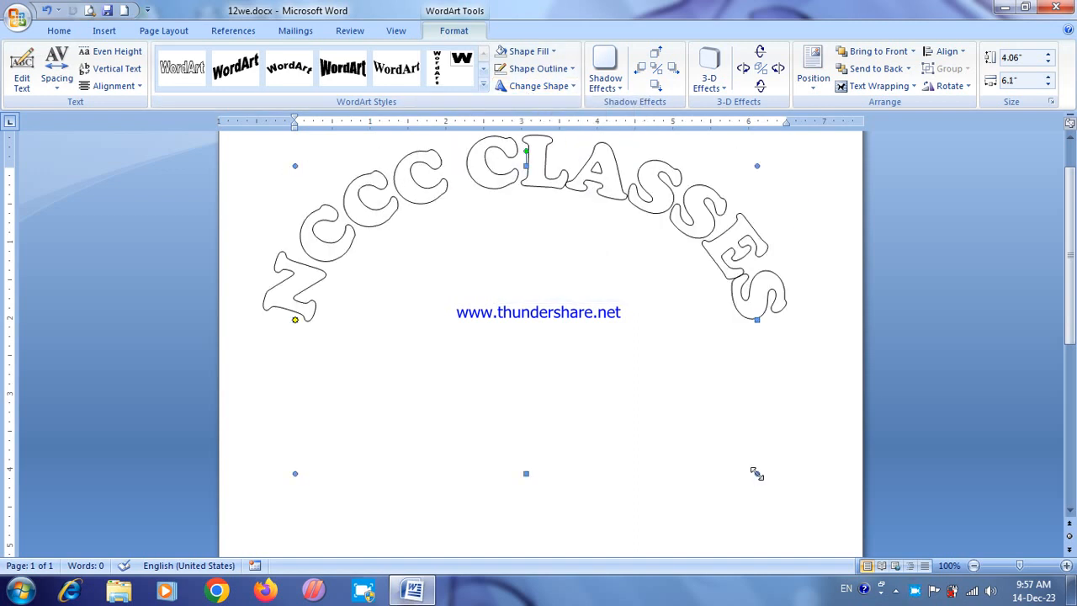
left_click(528, 52)
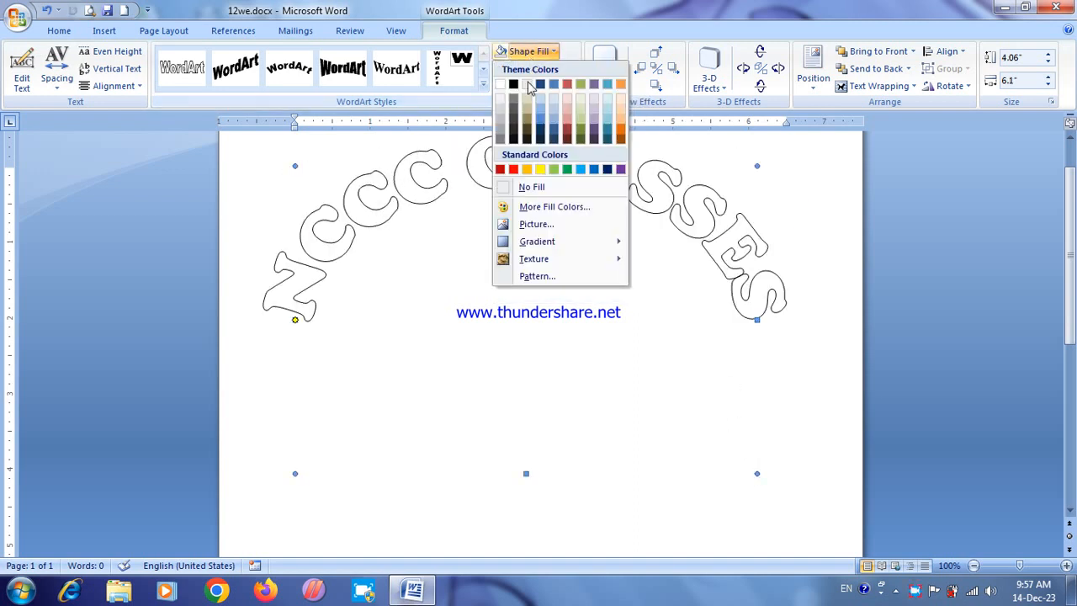
left_click(579, 169)
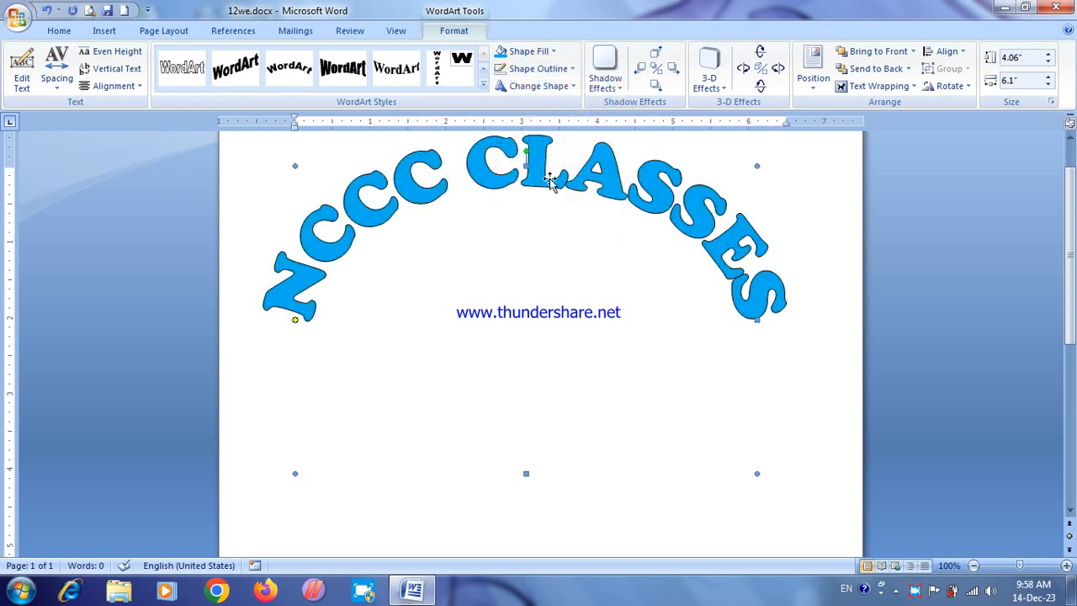
Step: Change the WordArt back to a straight shape and reduce its height to about 0.83"
left_click(535, 85)
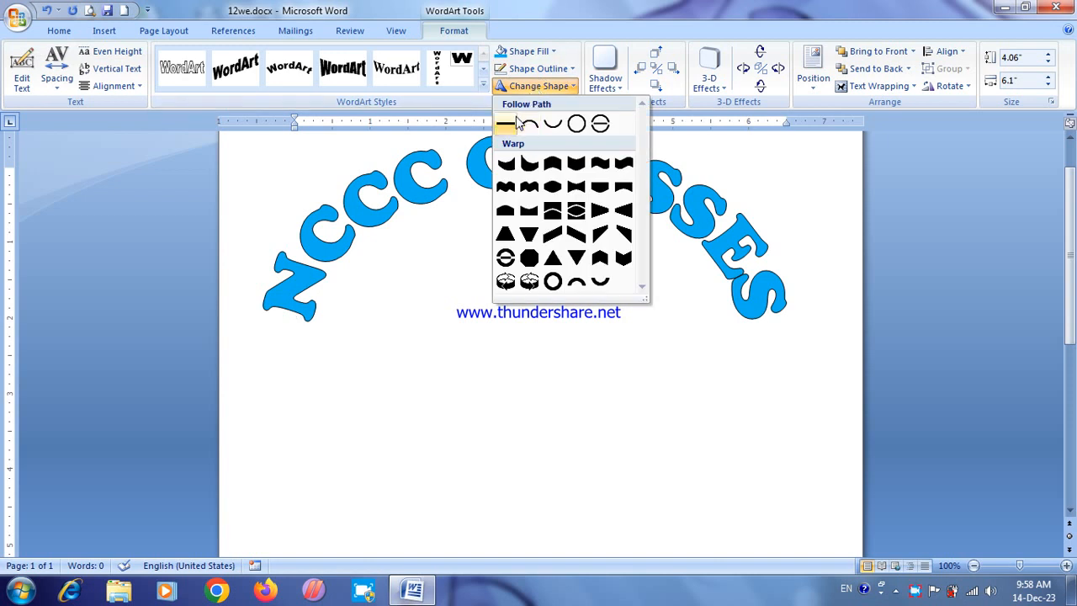
left_click(502, 144)
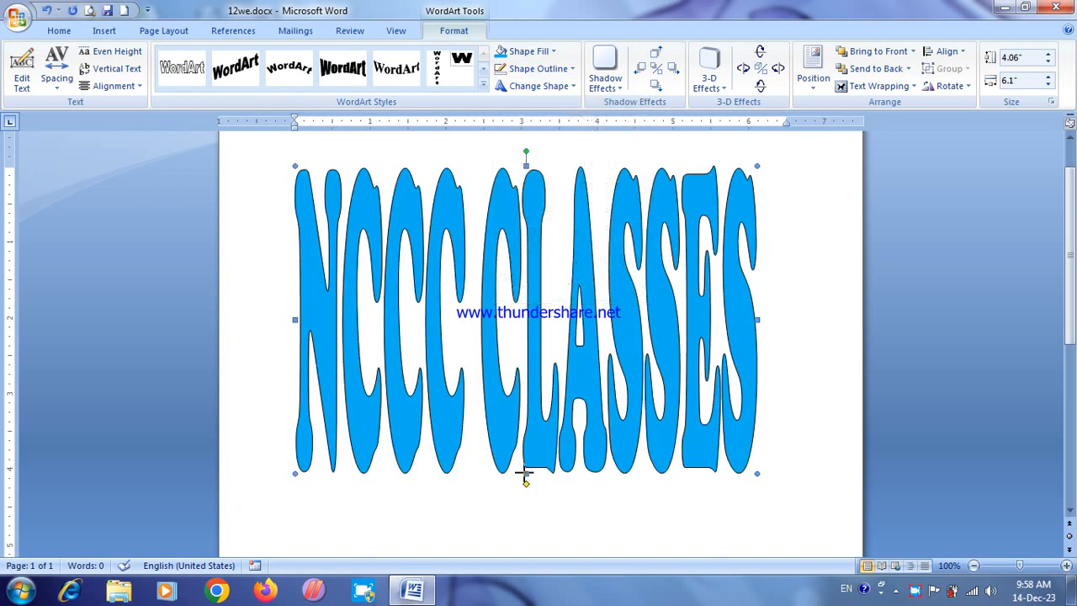
left_click_drag(515, 229, 516, 229)
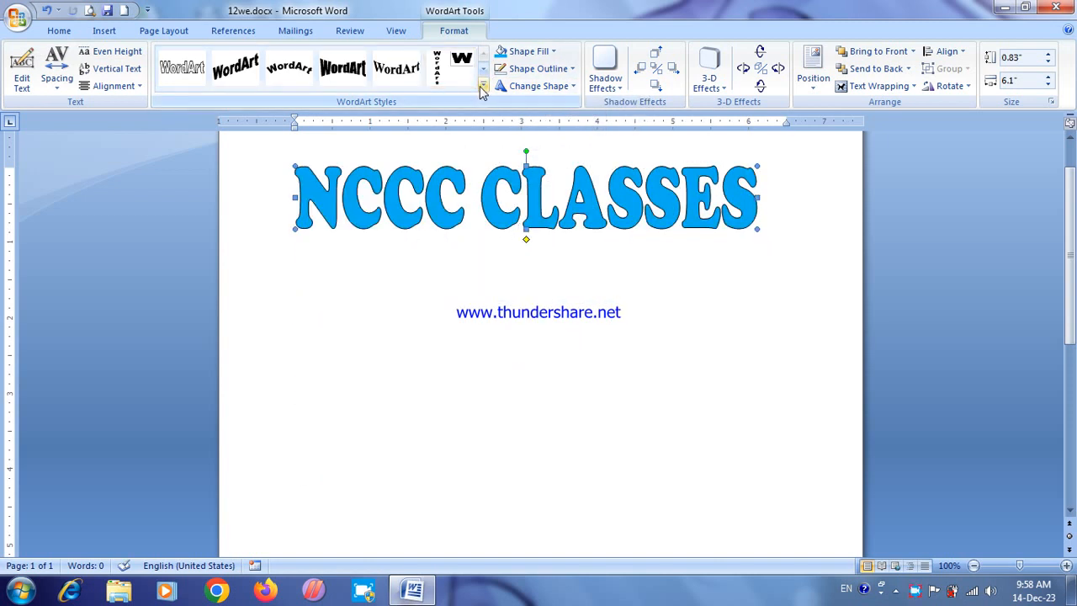
Step: Apply the bold blue WordArt style in the gallery's second row to "NCCC CLASSES" and deselect it
left_click(483, 85)
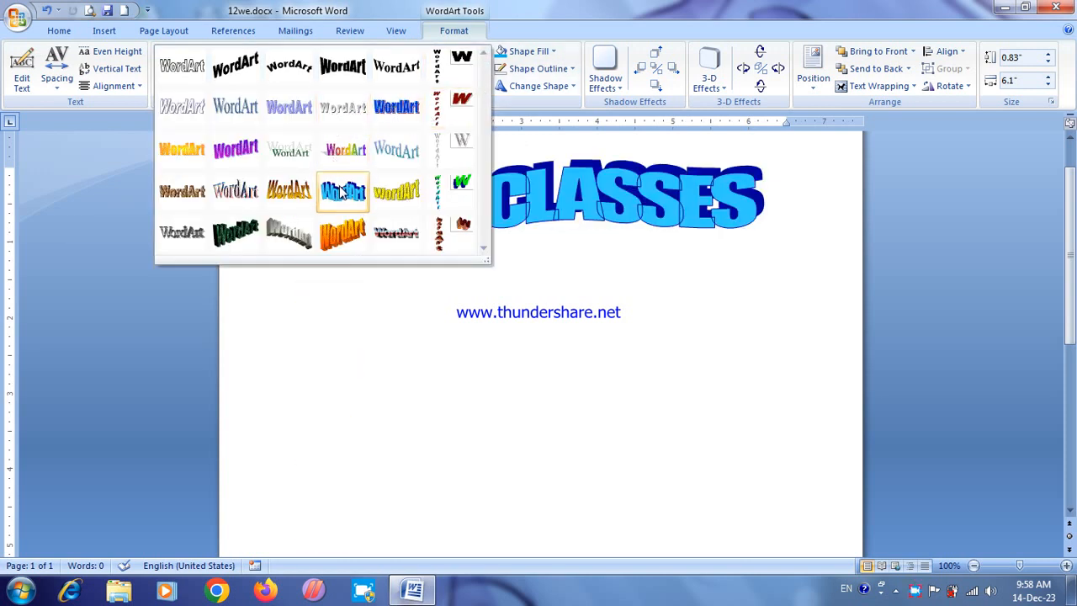
left_click(396, 109)
left_click(511, 373)
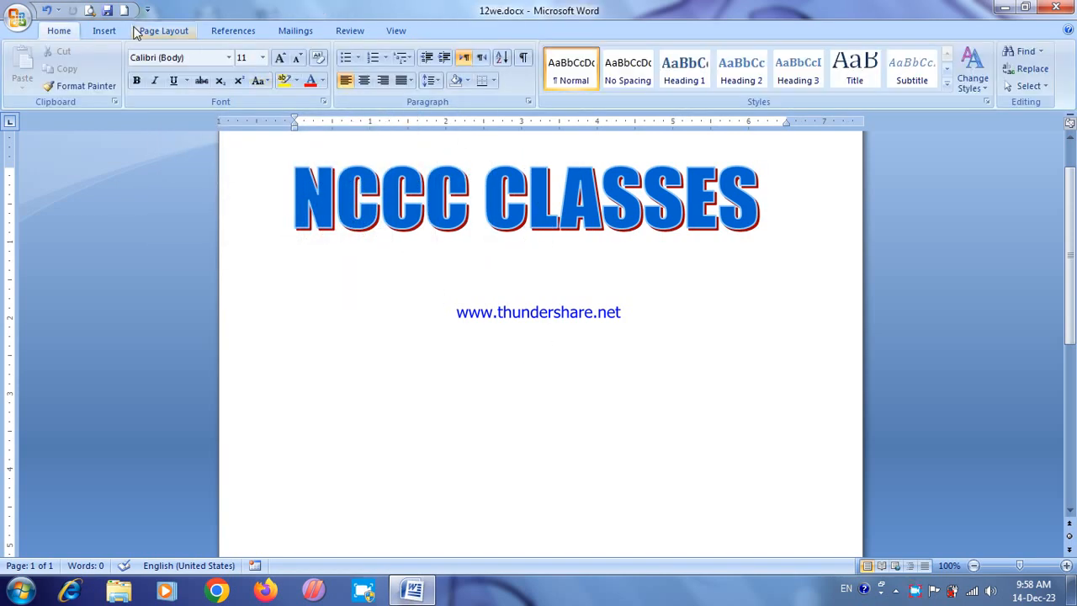
Step: Delete the "NCCC CLASSES" WordArt from the page
left_click(105, 31)
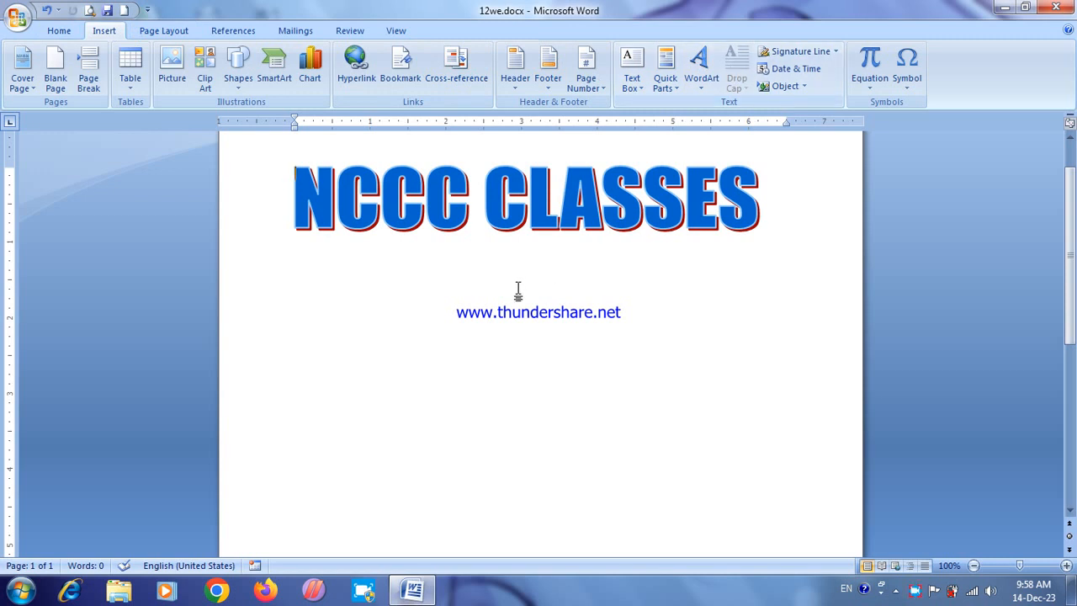
left_click(509, 213)
key("Delete")
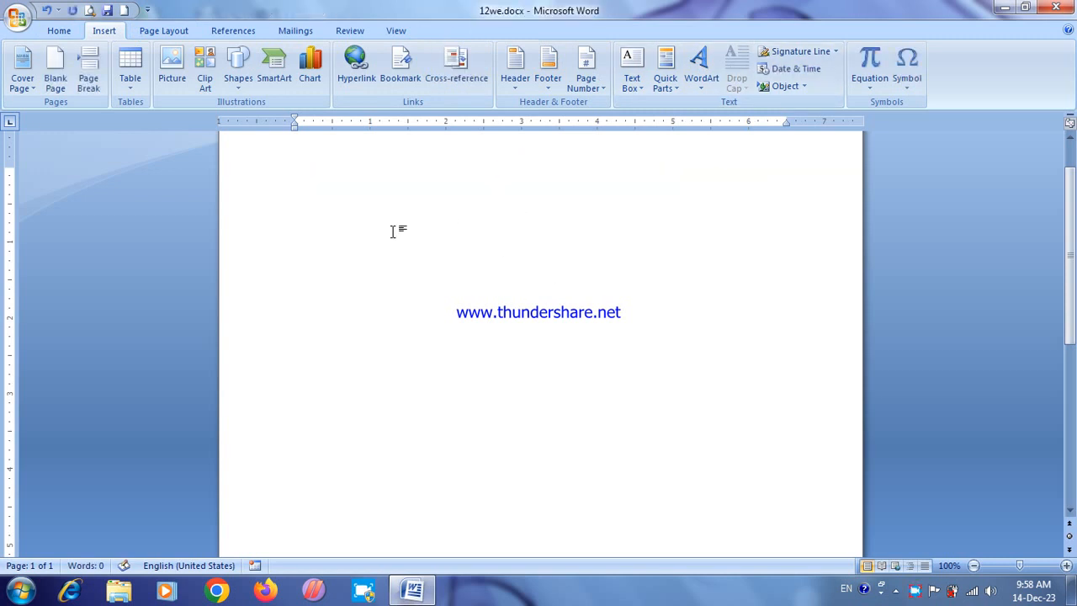
Step: Generate sample paragraphs on the empty page with =RAND()
type("=RAN")
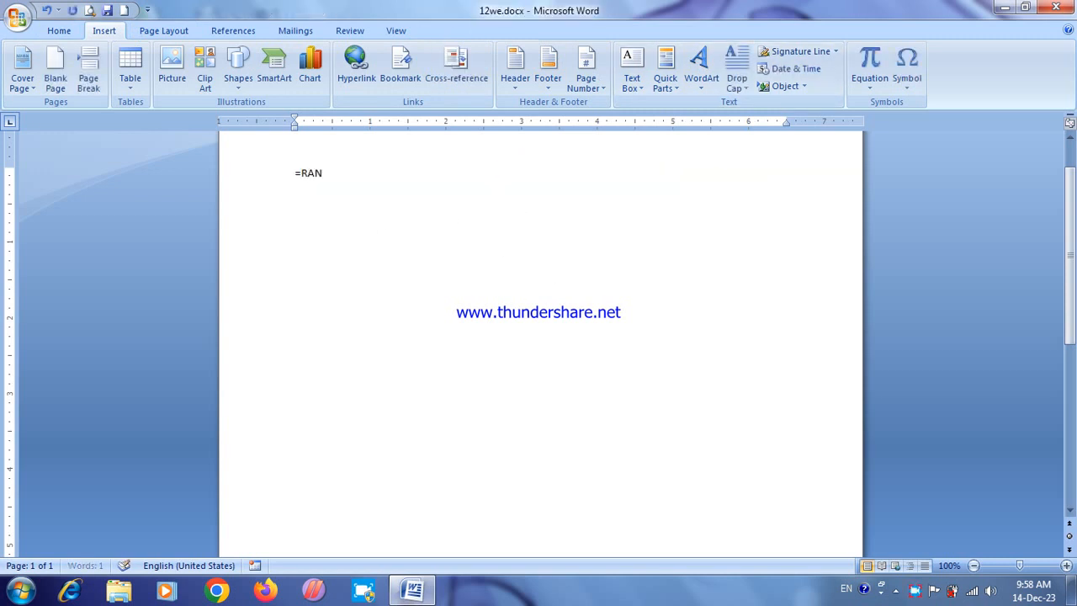
type("D()")
key("Return")
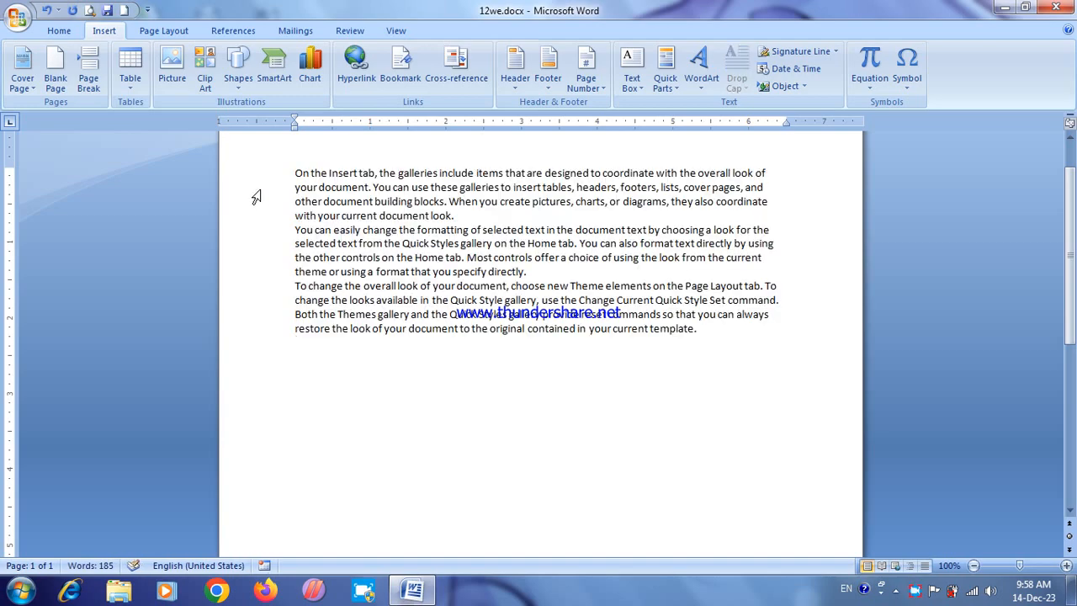
Step: Set all the sample paragraphs to 1.15 line spacing and add space after each paragraph
left_click_drag(253, 173, 242, 354)
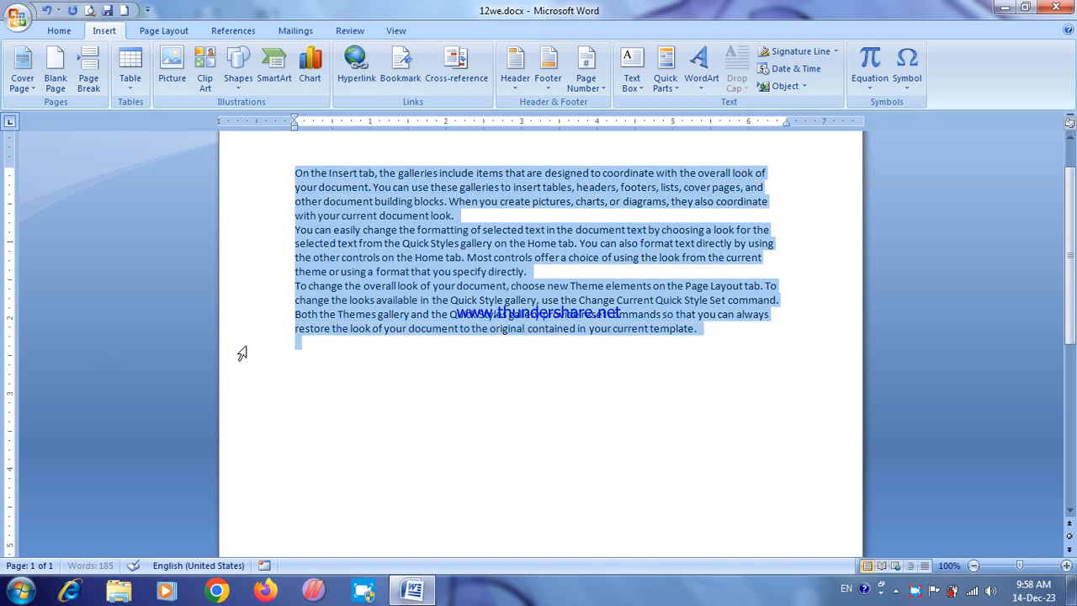
left_click(59, 30)
left_click(432, 82)
left_click(454, 117)
left_click(432, 80)
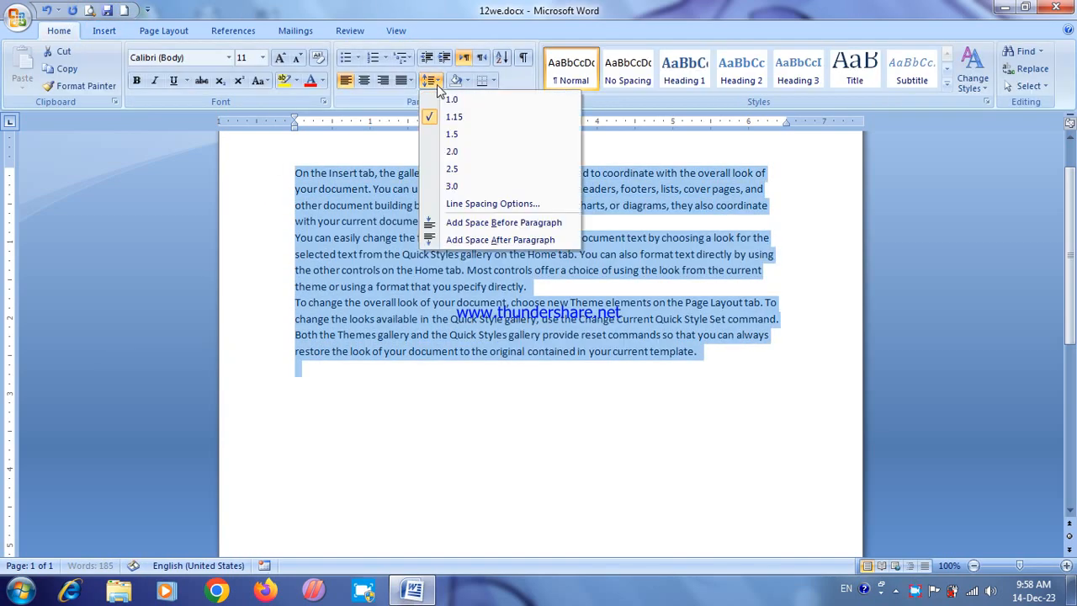
left_click(471, 240)
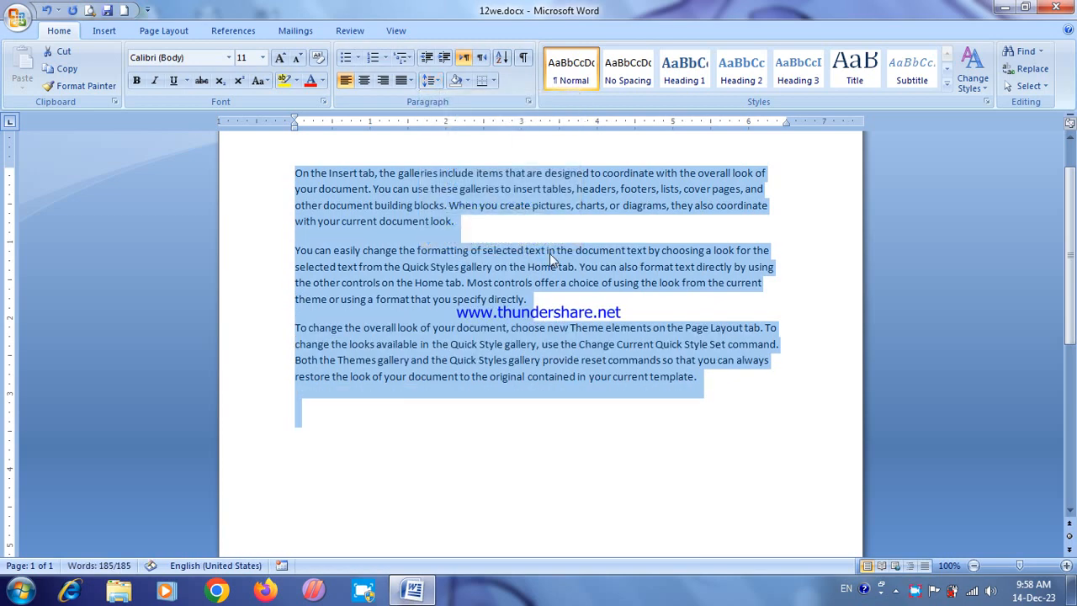
left_click(548, 251)
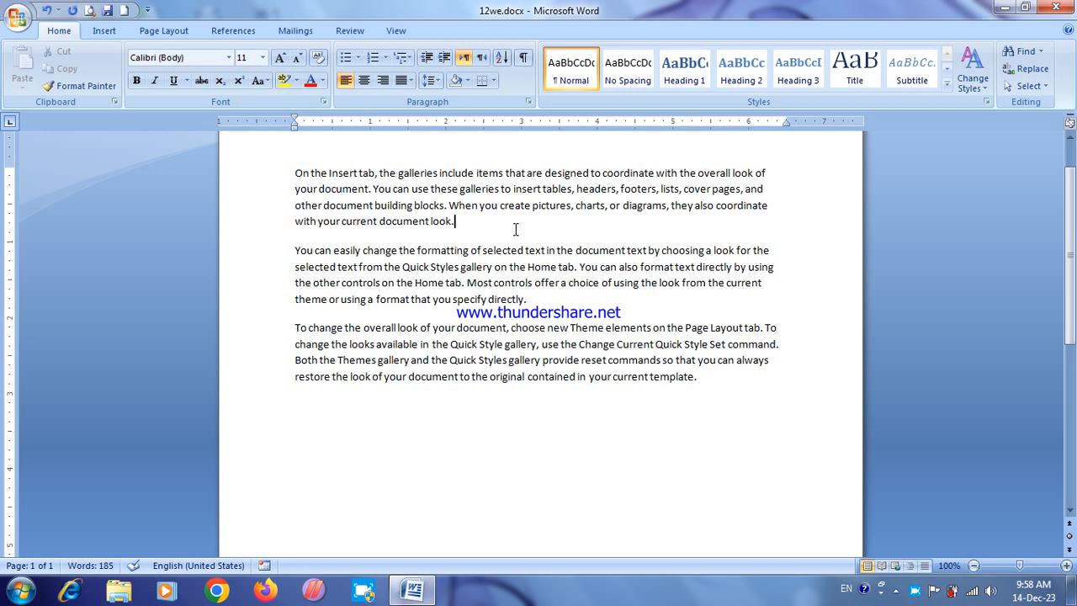
Step: Apply a Dropped drop cap to the first letter of the opening paragraph
left_click_drag(301, 174, 297, 174)
left_click(301, 174)
left_click(104, 31)
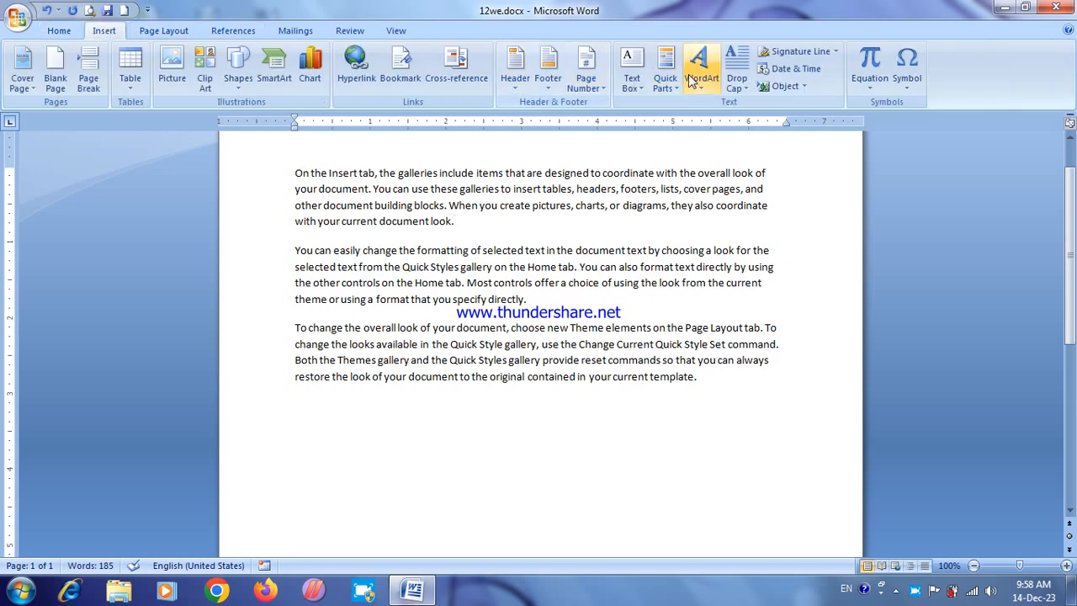
left_click(737, 72)
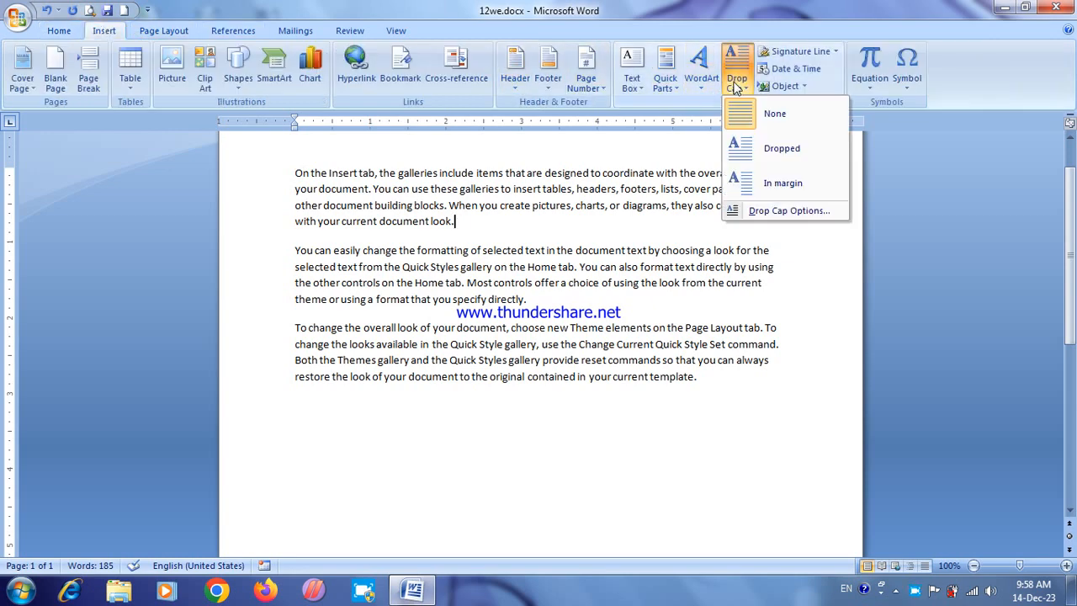
left_click(774, 149)
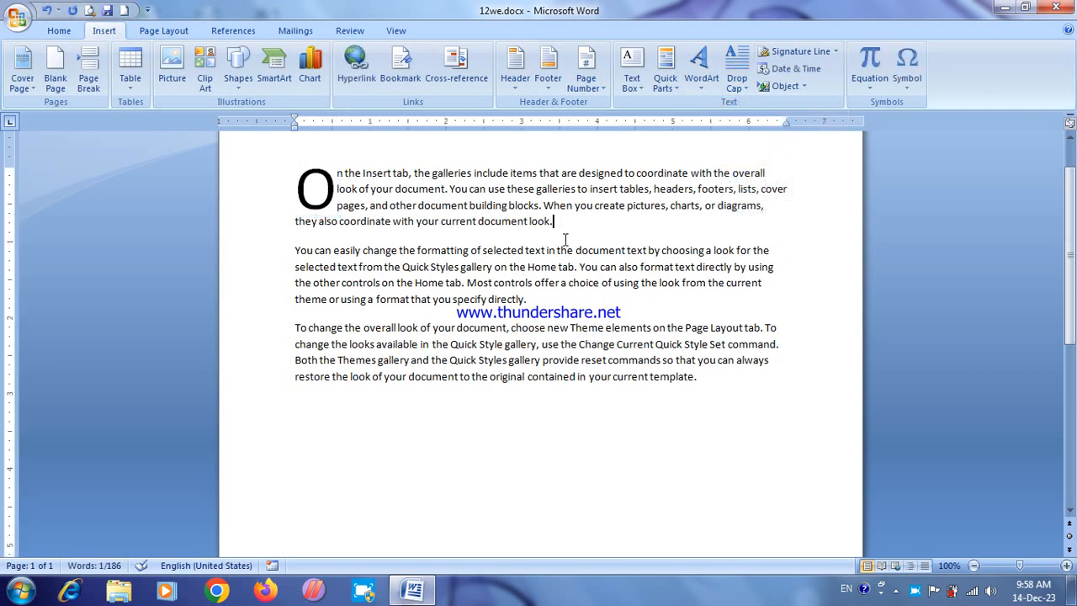
Step: Enlarge the drop cap "O" by its frame so that it reaches down beside the second paragraph
left_click(316, 189)
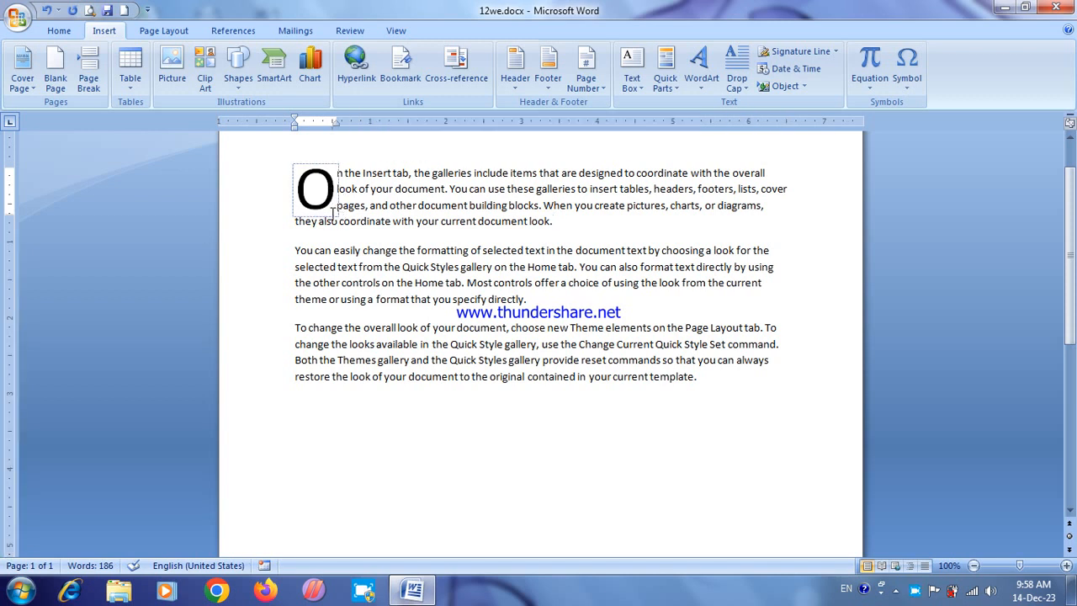
left_click(338, 176)
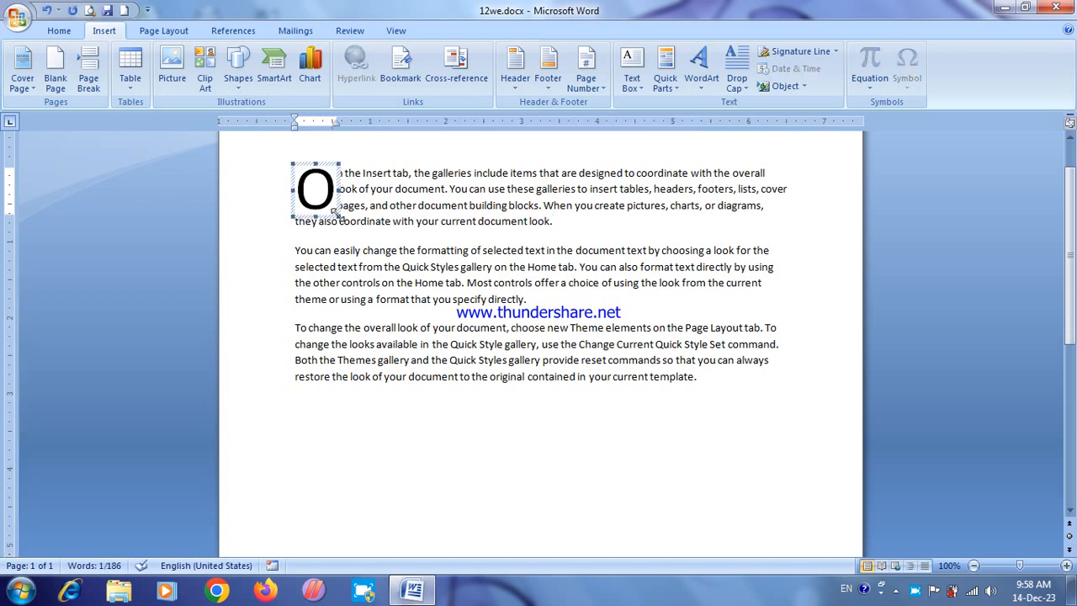
left_click_drag(338, 215, 406, 288)
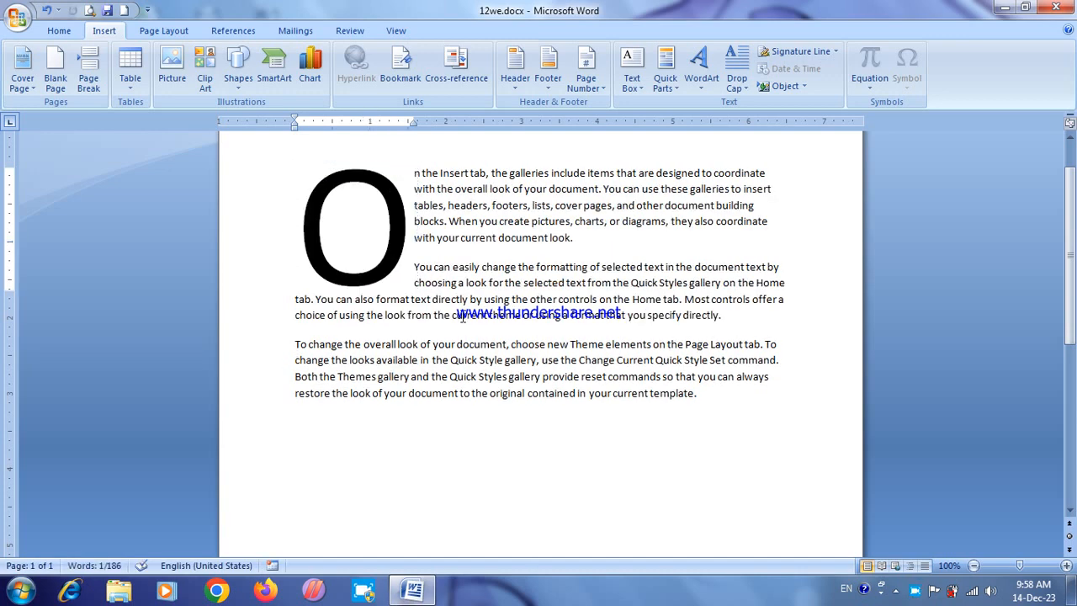
Step: Change the enlarged drop cap to the In margin style and place the cursor back in the text
left_click(412, 185)
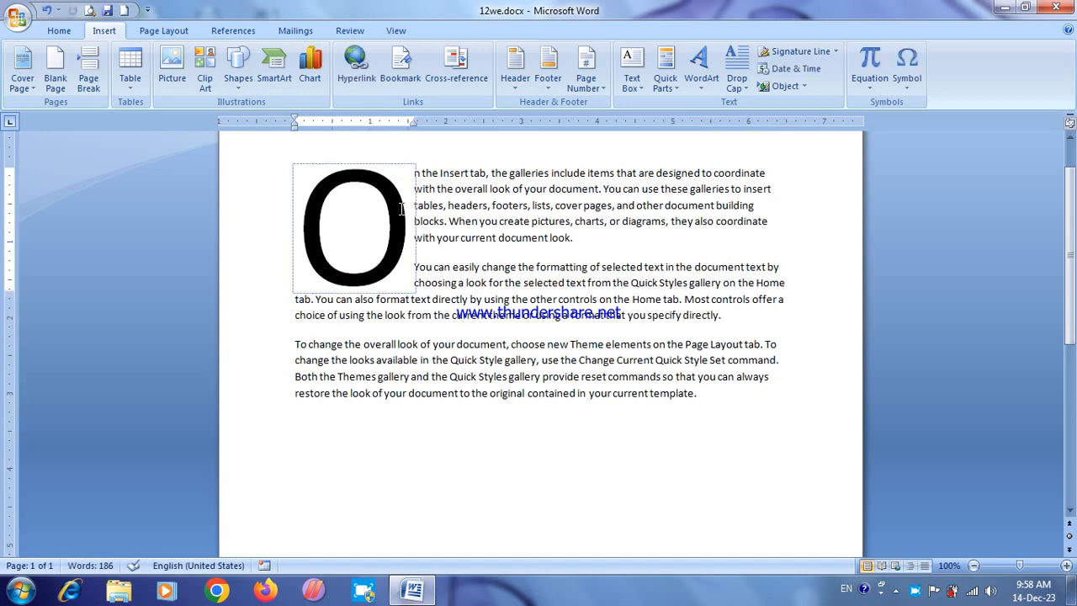
left_click(736, 85)
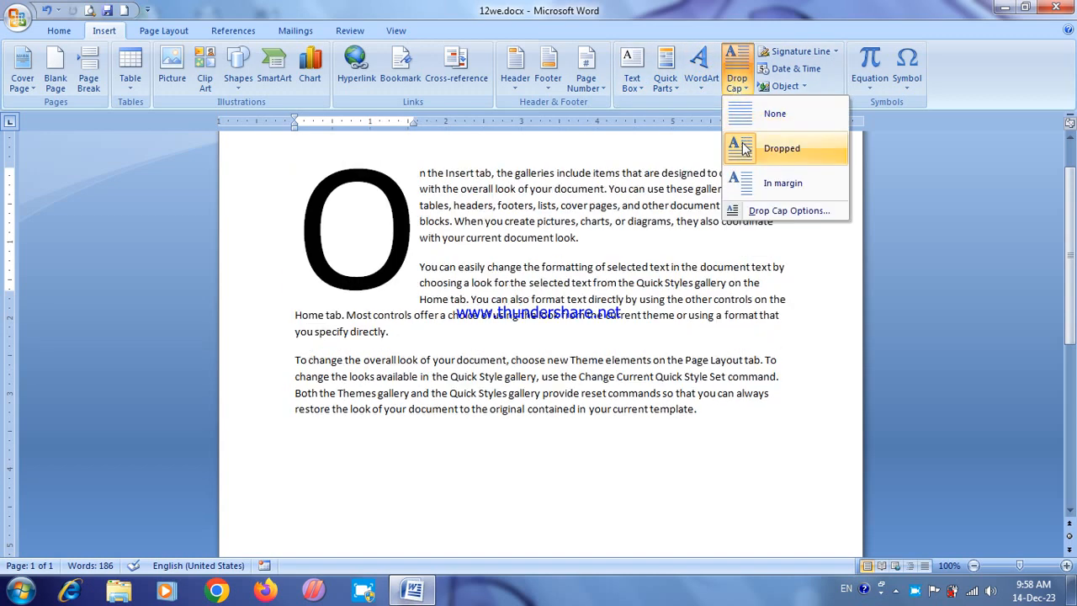
left_click(747, 182)
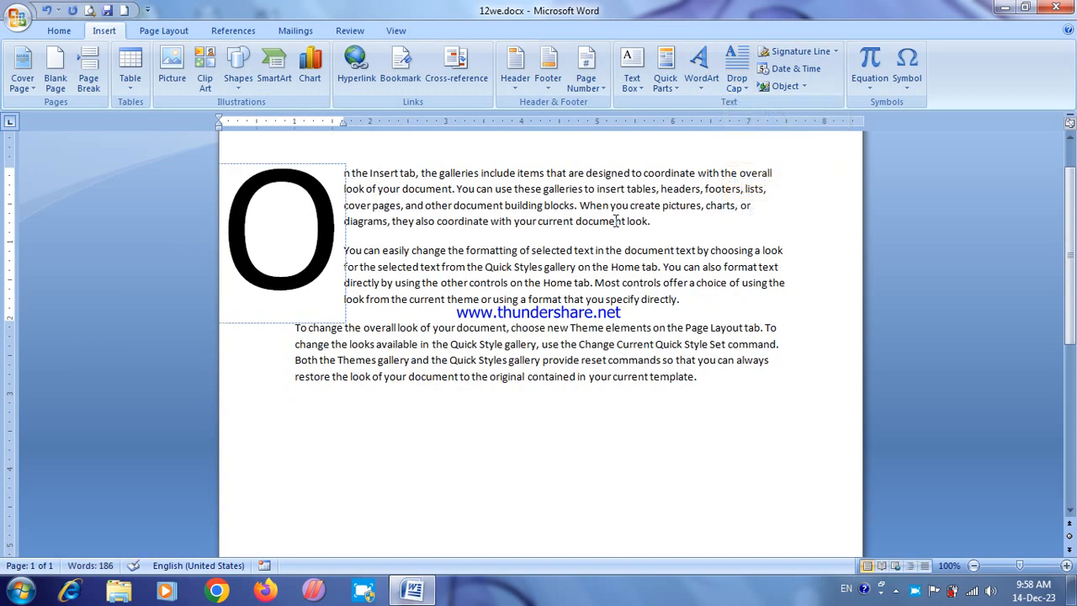
left_click(590, 234)
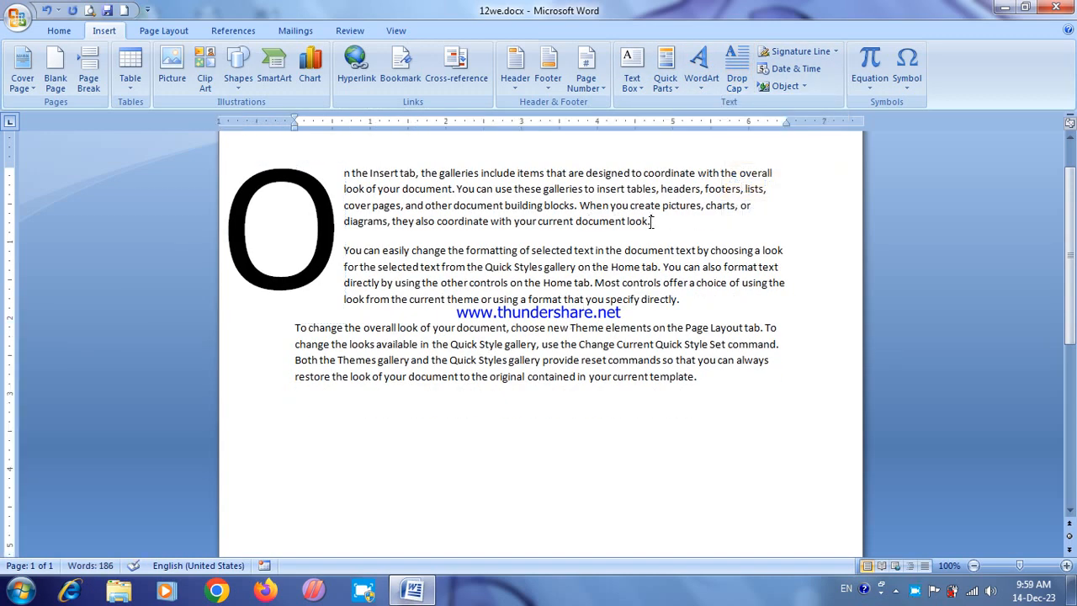
Step: Remove the drop cap from the first paragraph and review the available drop cap options
left_click(736, 79)
left_click(745, 118)
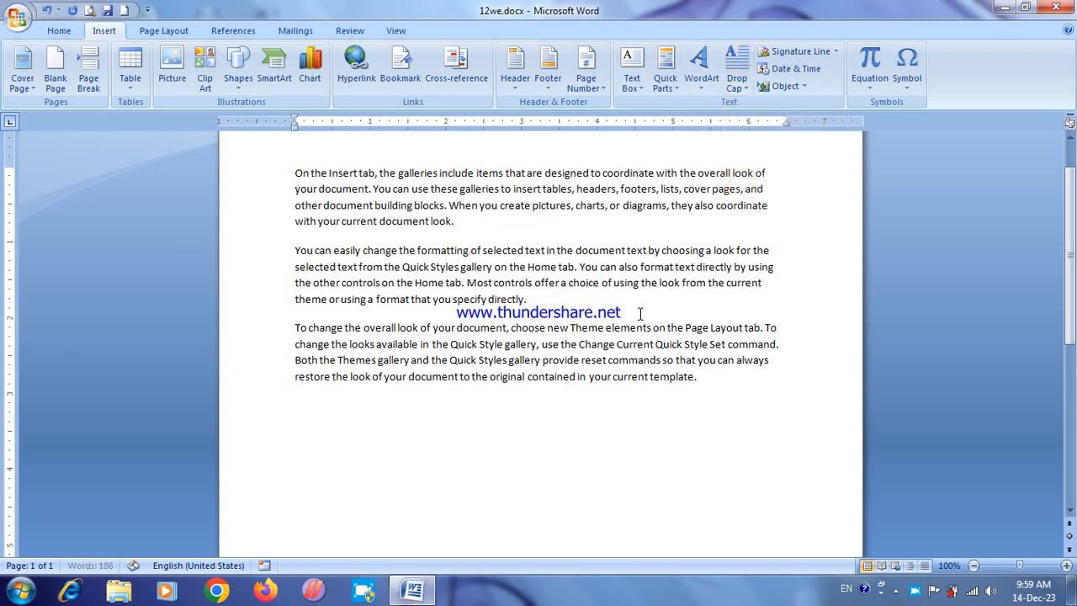
left_click(493, 233)
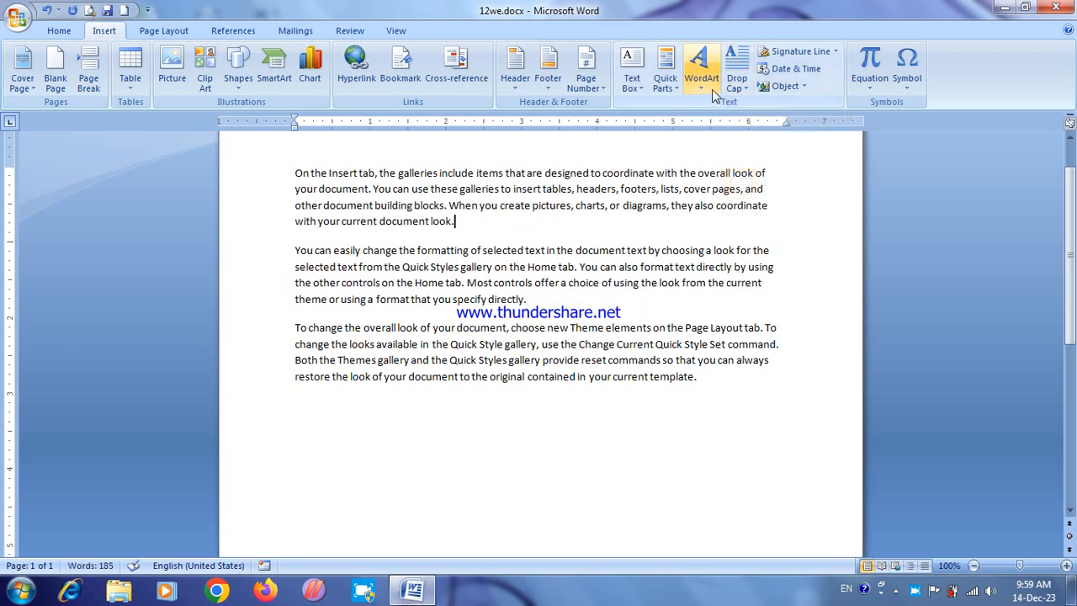
left_click(736, 80)
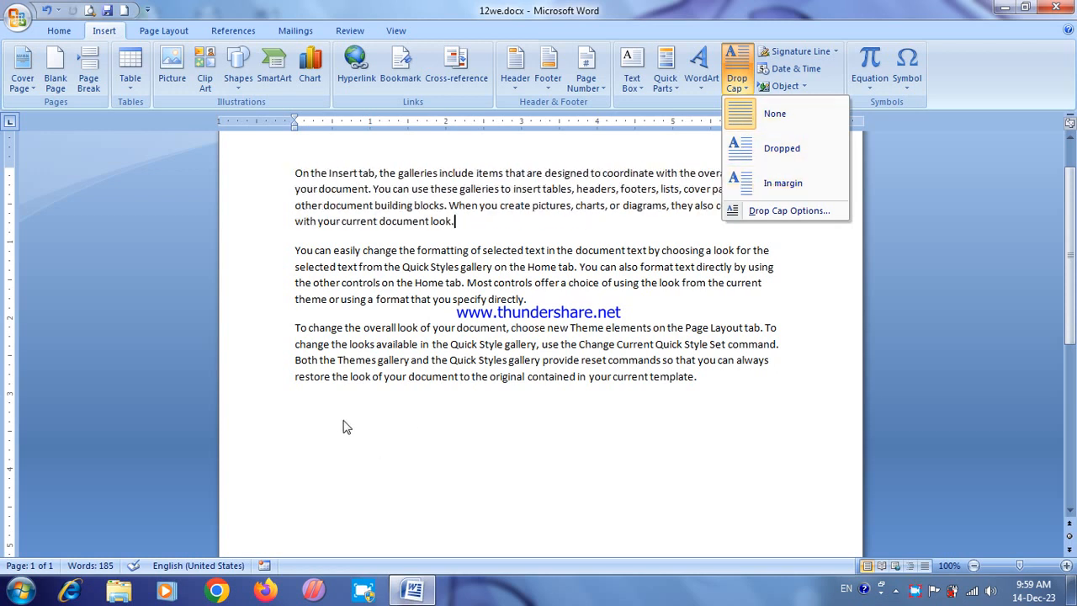
Step: Insert a signature line below the last paragraph with "Nccc Classes" as the suggested signer
left_click(301, 411)
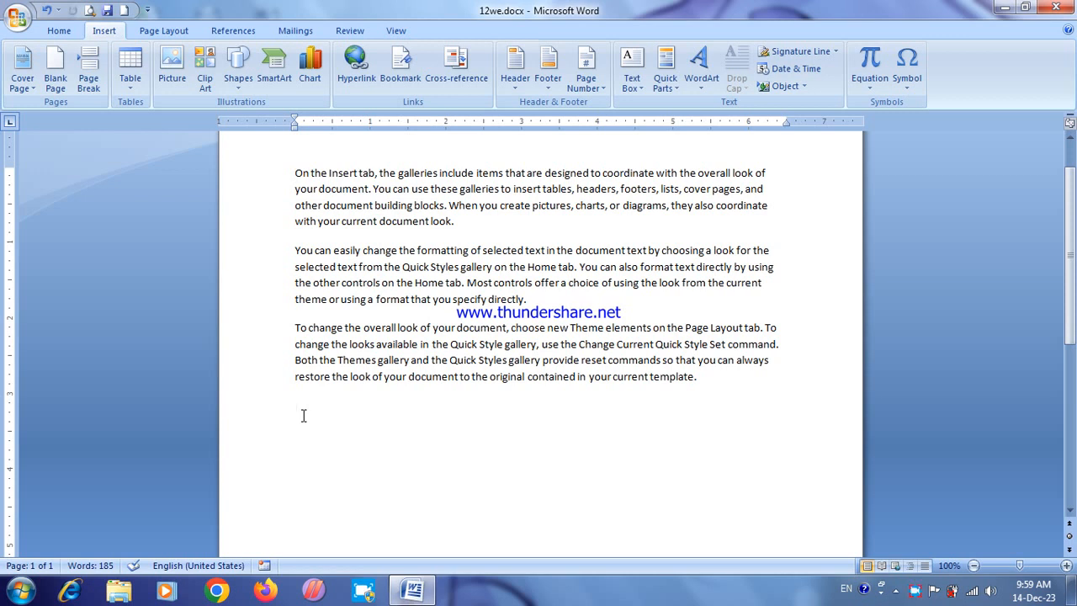
left_click(795, 51)
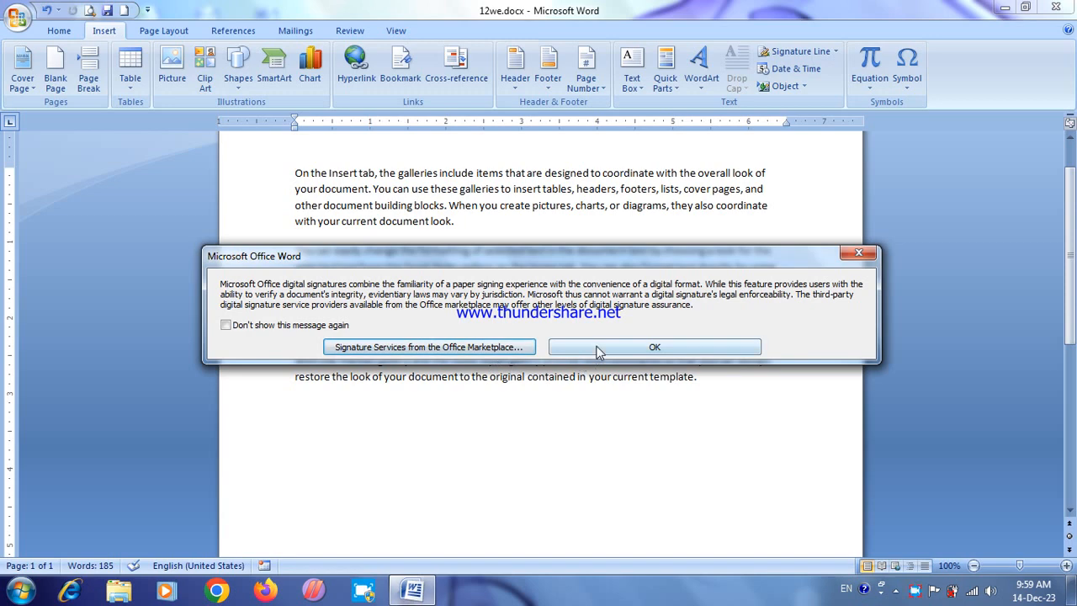
left_click(597, 352)
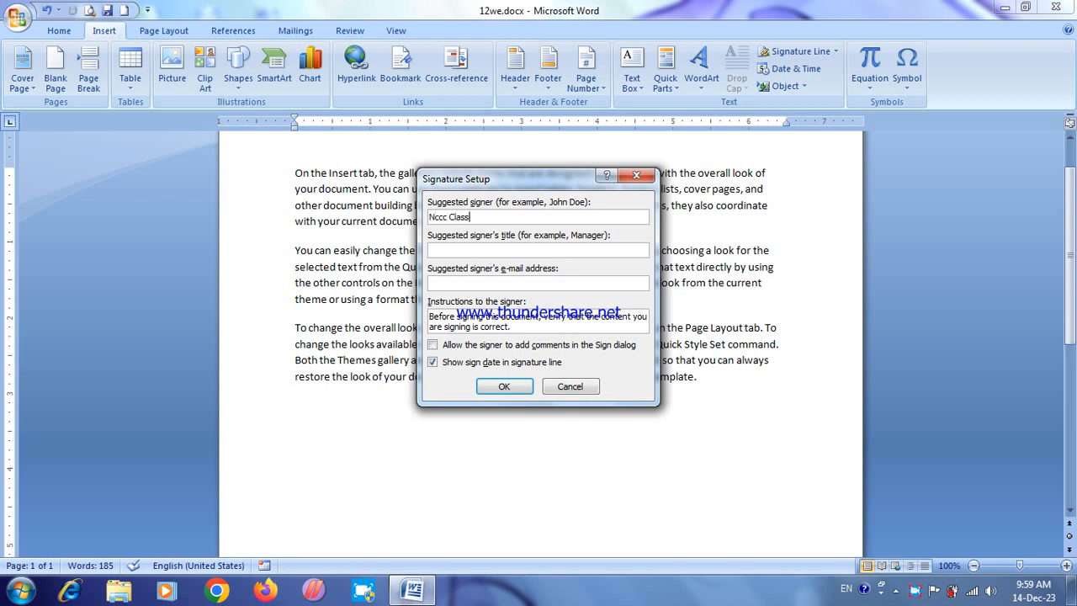
left_click(503, 389)
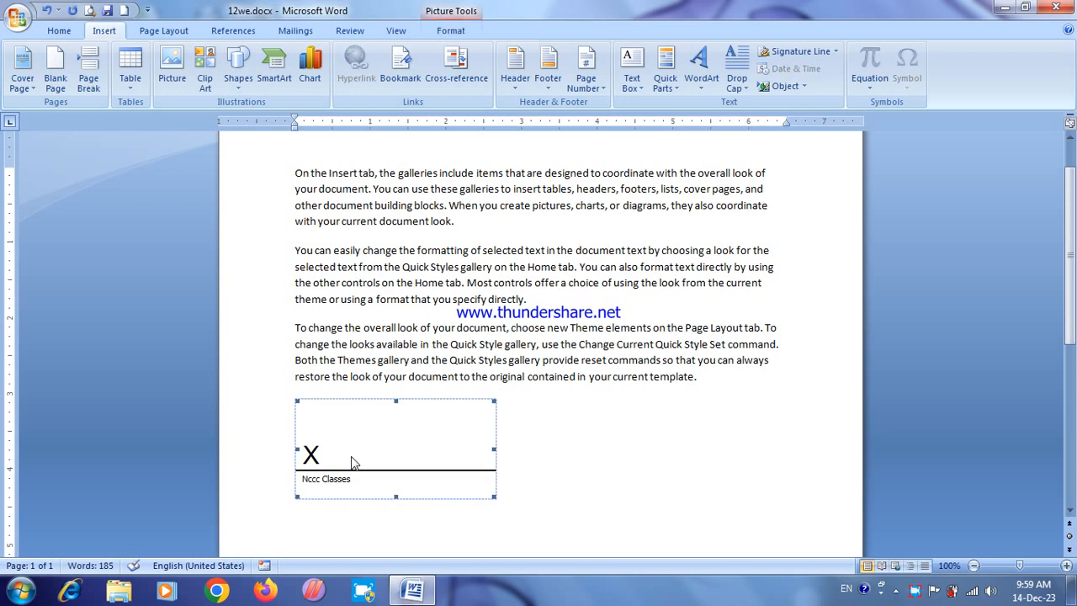
Step: Set the signature line's text wrapping to In Front of Text and move it to the page's right side, well below the paragraphs
left_click(450, 30)
left_click(522, 80)
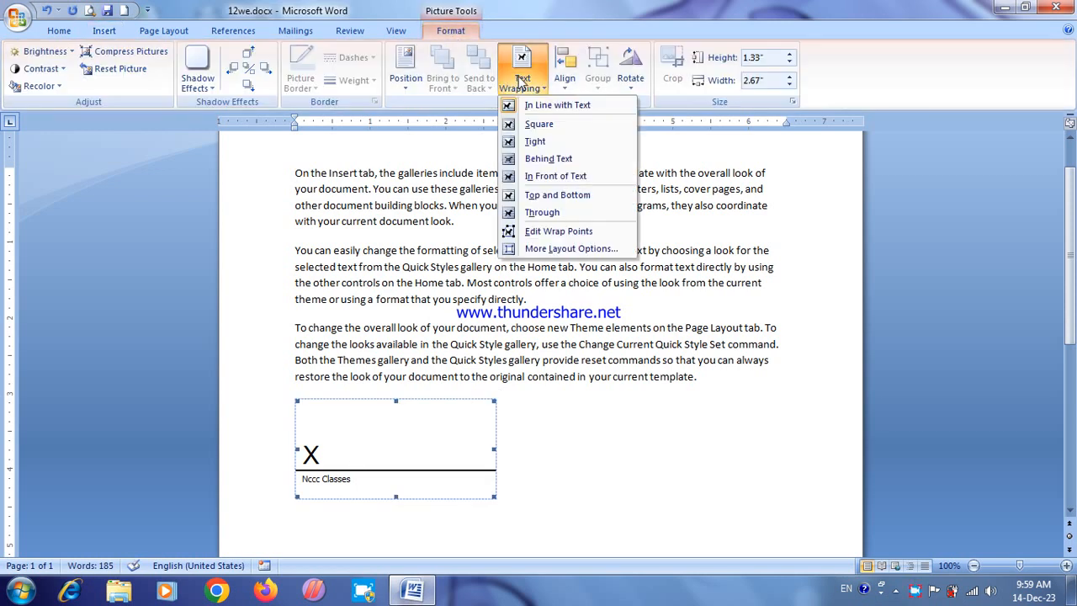
left_click(555, 176)
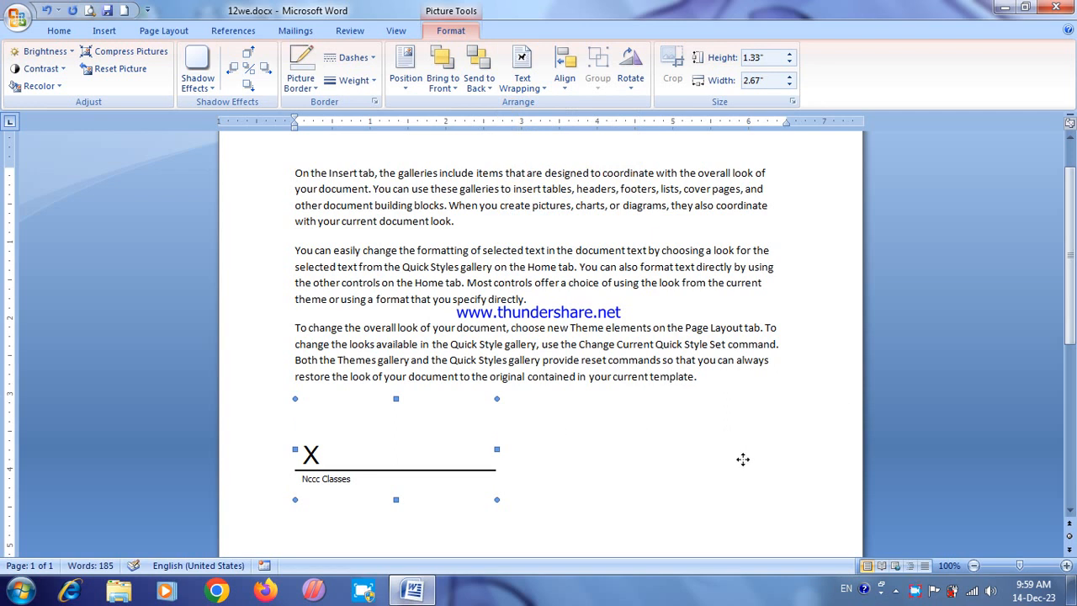
left_click_drag(743, 459, 713, 457)
scroll(713, 457, "down", 3)
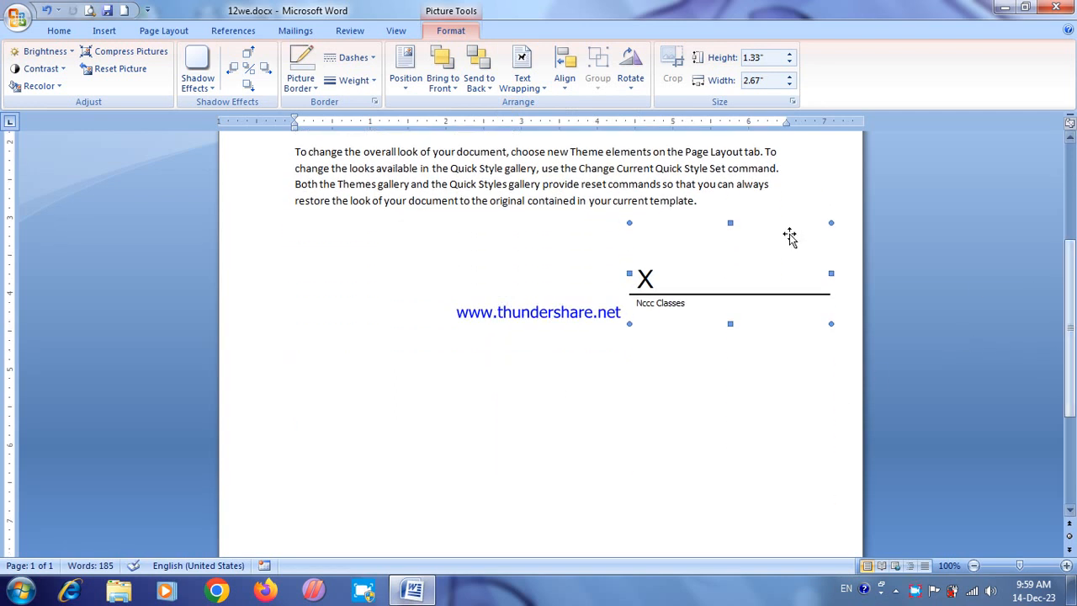
left_click_drag(707, 248, 726, 359)
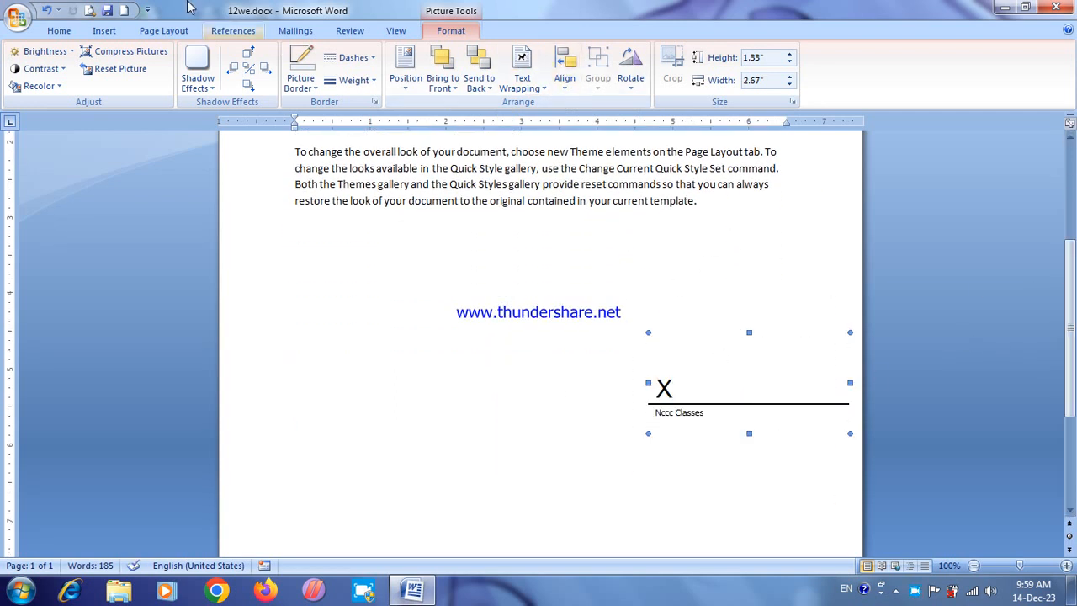
Step: Check the signature line's placement in print preview, both on the whole page and at 100%, and close the preview
left_click(90, 10)
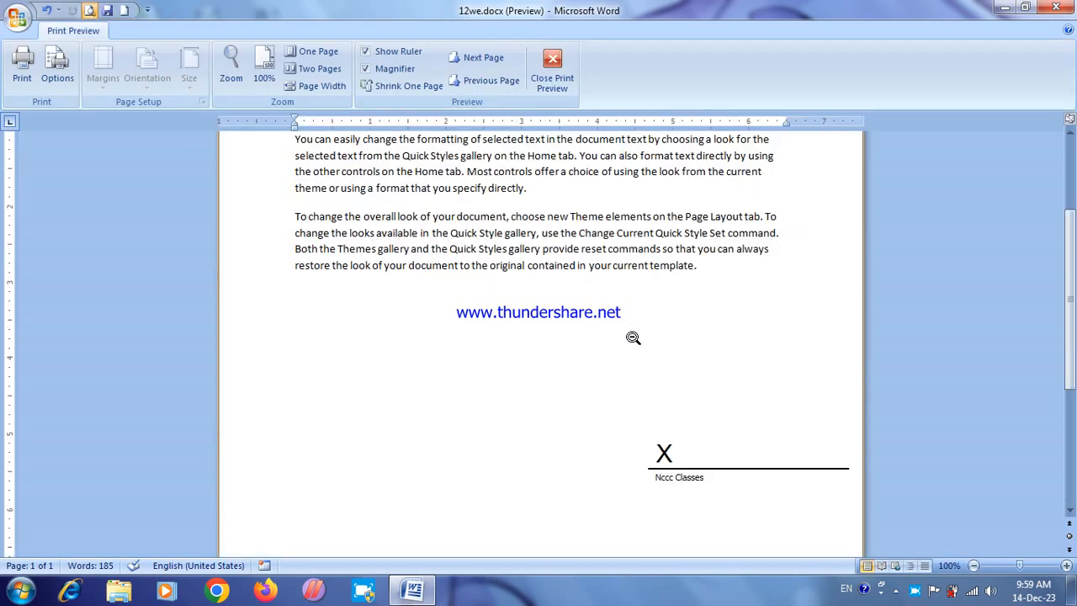
left_click(651, 402)
left_click(653, 403)
left_click(685, 327)
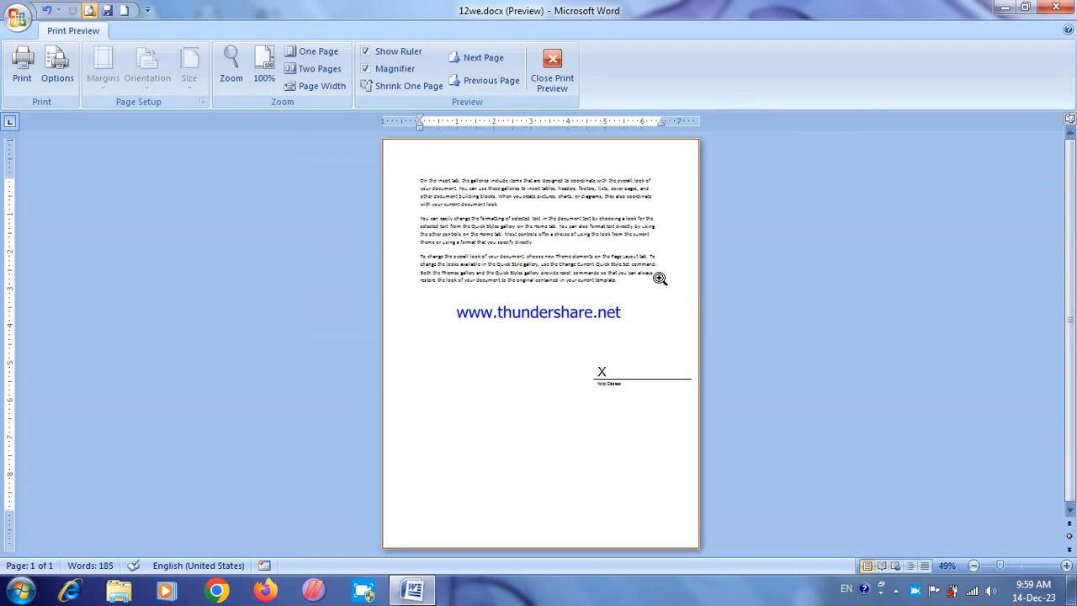
left_click(658, 277)
left_click(654, 339)
left_click(645, 369)
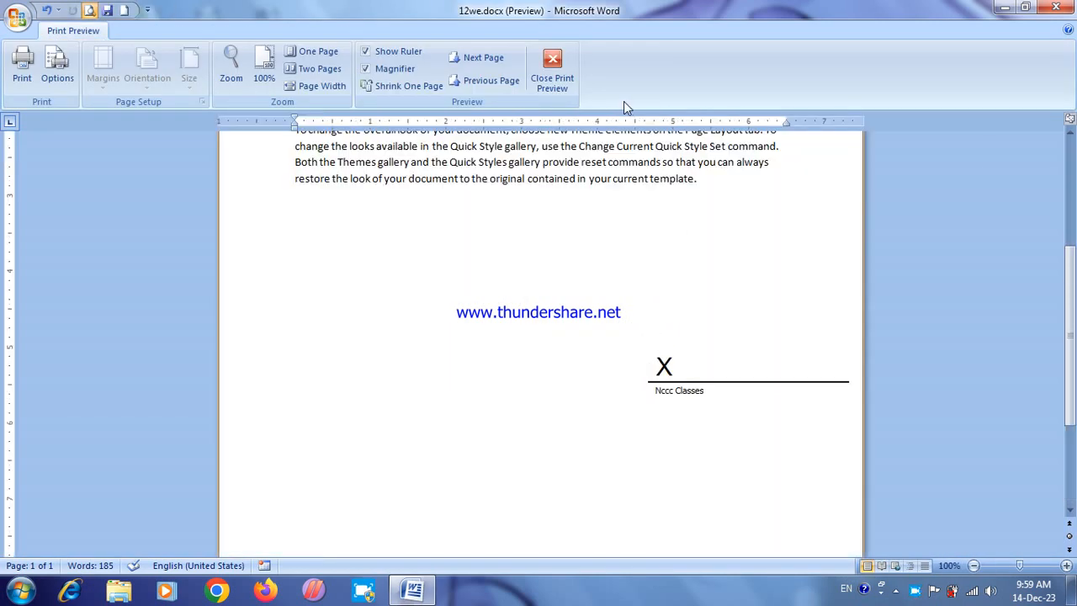
left_click(556, 65)
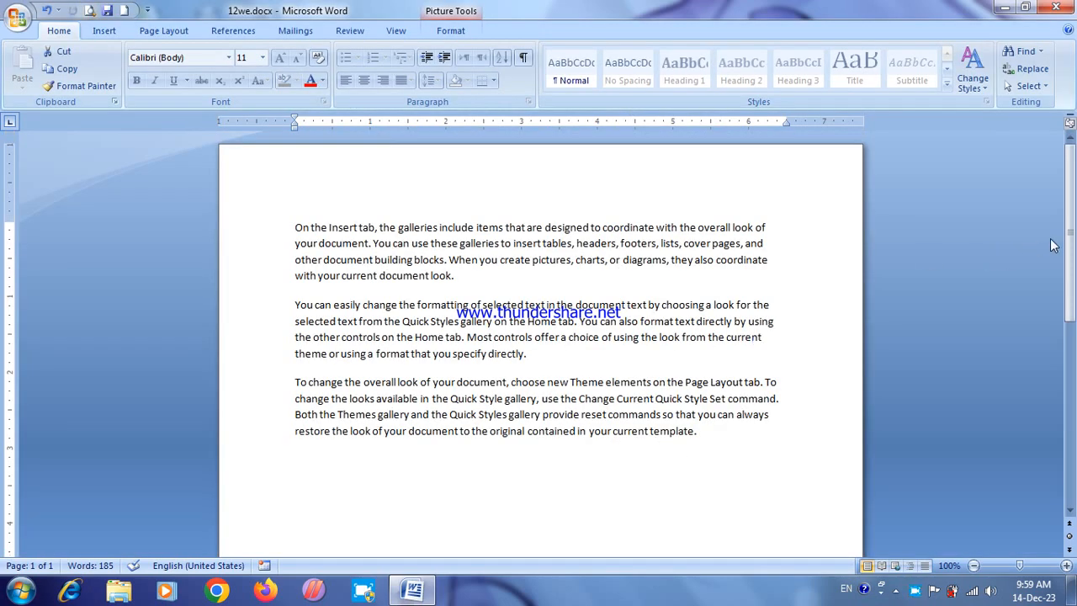
Step: Add the dotted fill-in lines "Date: ....." and "Place :....." at the left margin, level with the signature line
left_click_drag(1070, 244, 1070, 313)
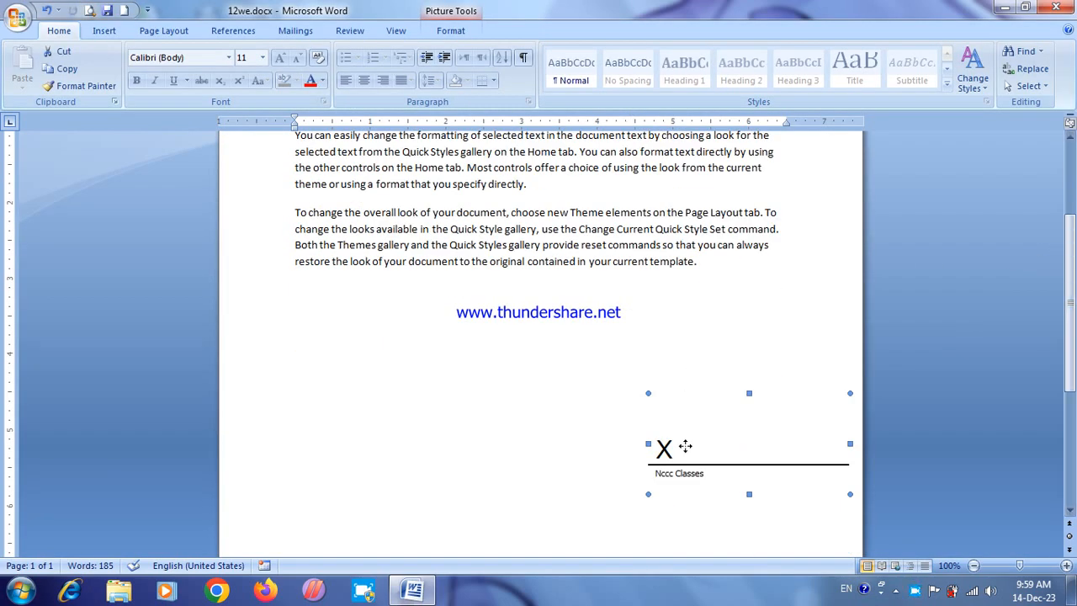
left_click(318, 465)
type("Dat")
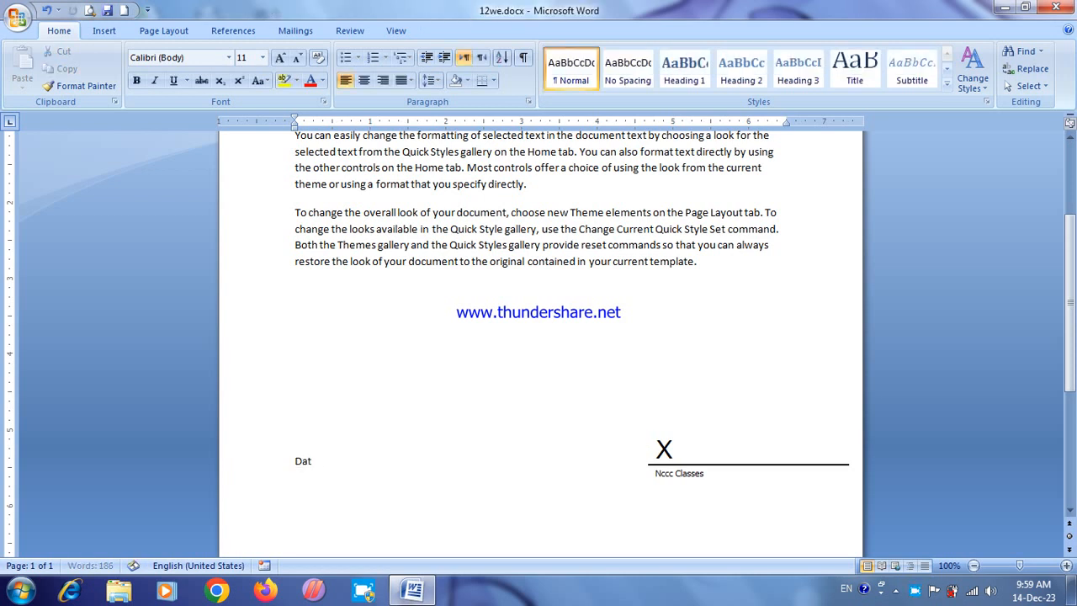
type("e: ......")
key("Return")
type("Place :.........................")
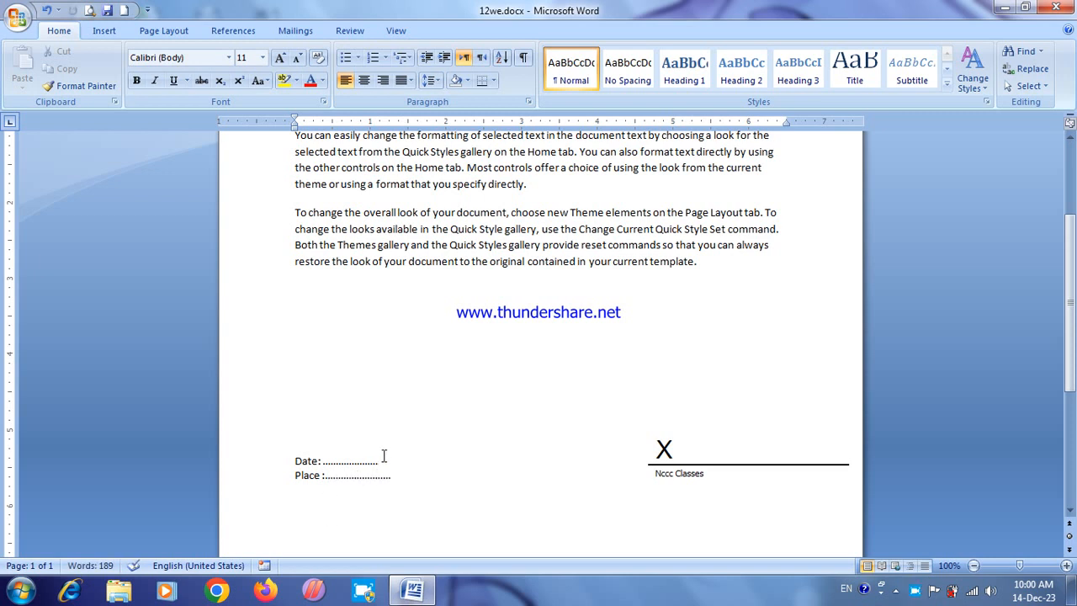
Step: Replace the dots after "Date:" with the current date in the format "Thursday, December 14, 2023"
left_click_drag(378, 461, 325, 461)
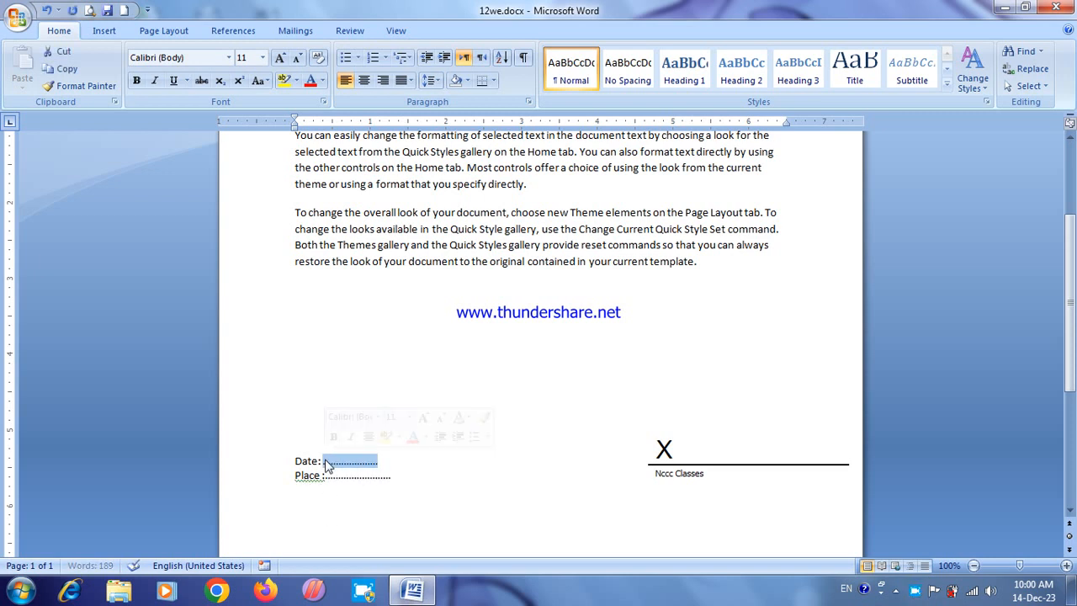
key("Delete")
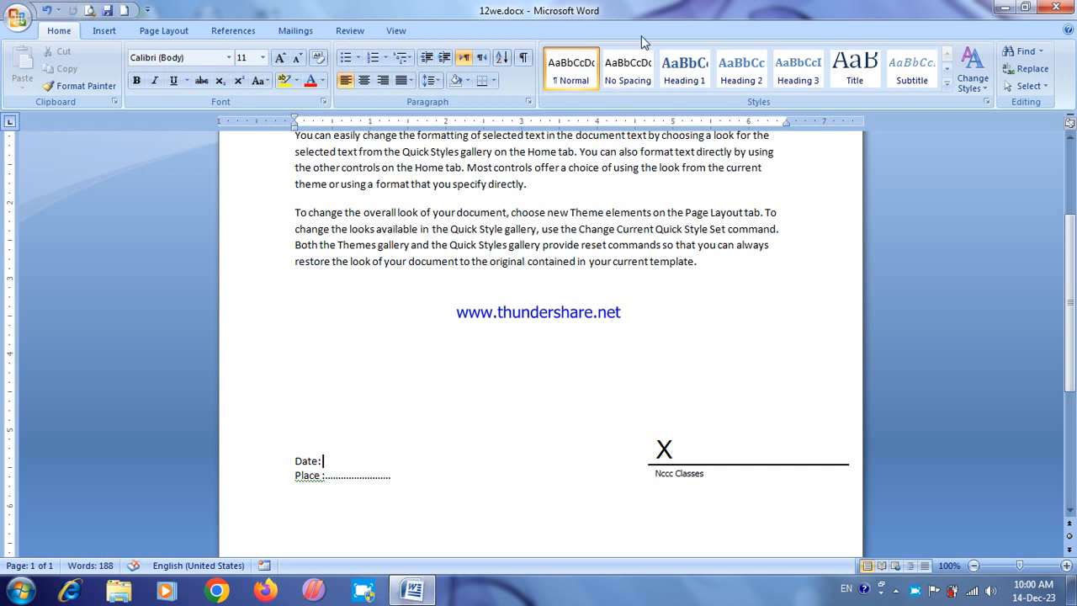
left_click(104, 30)
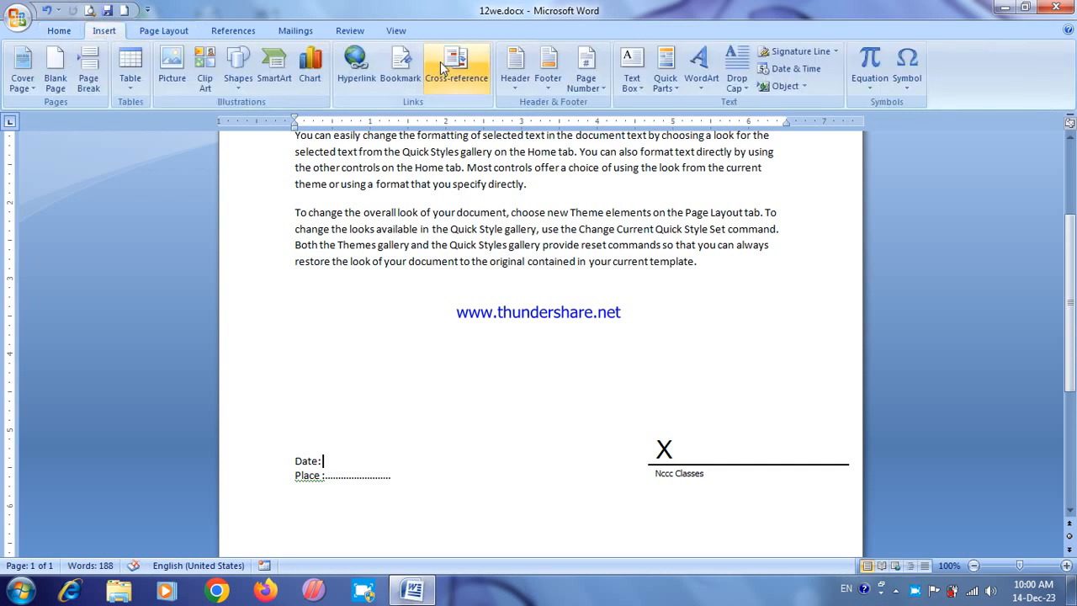
left_click(795, 69)
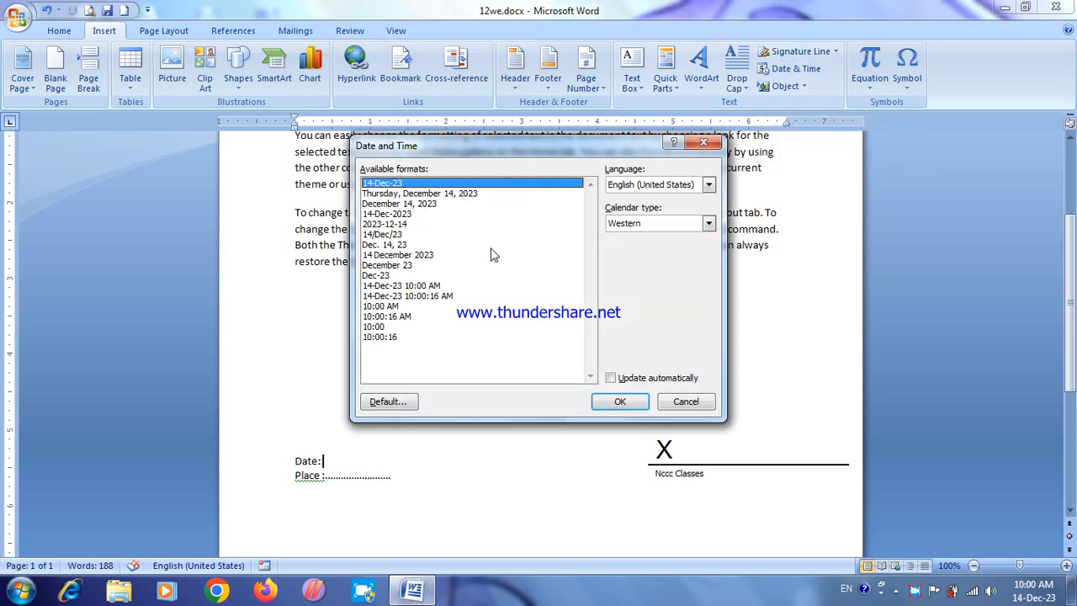
left_click(428, 195)
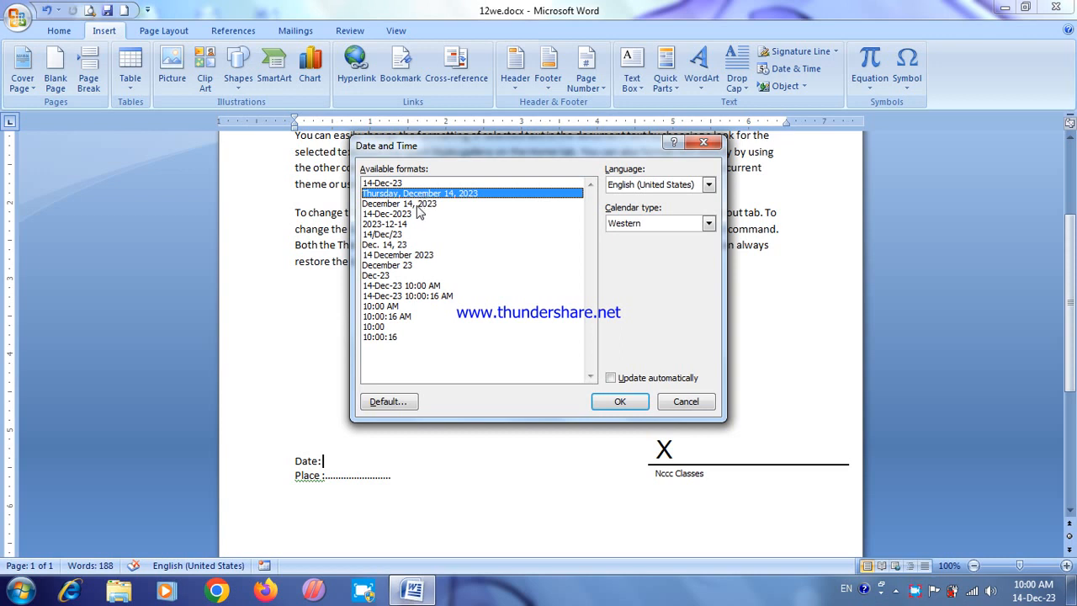
left_click(418, 205)
left_click(411, 225)
left_click(414, 194)
left_click(614, 401)
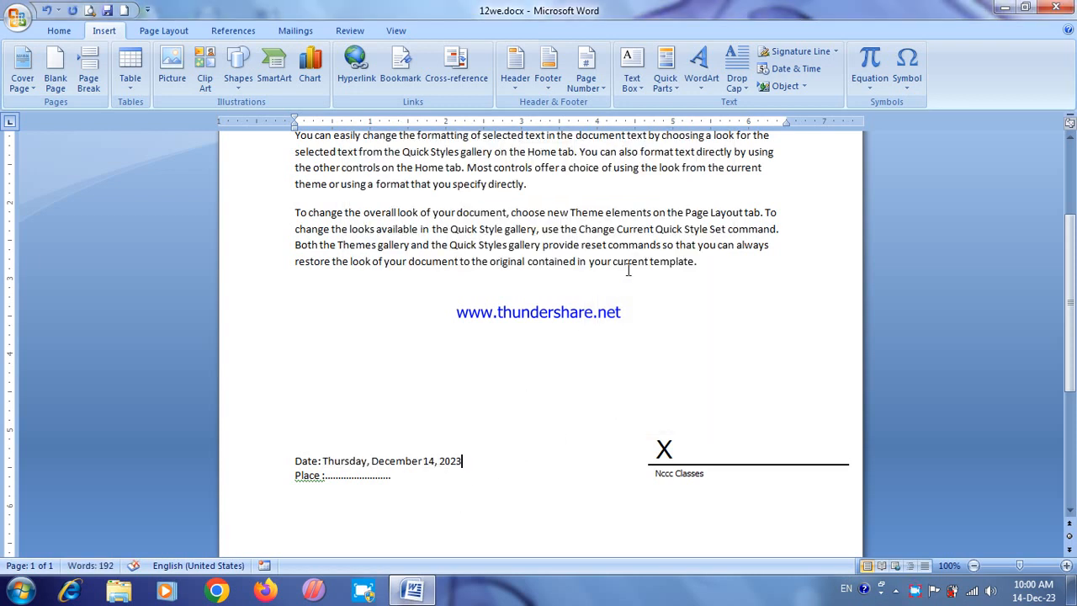
Step: Delete the document's entire content, including the date, place and signature lines
left_click(609, 427)
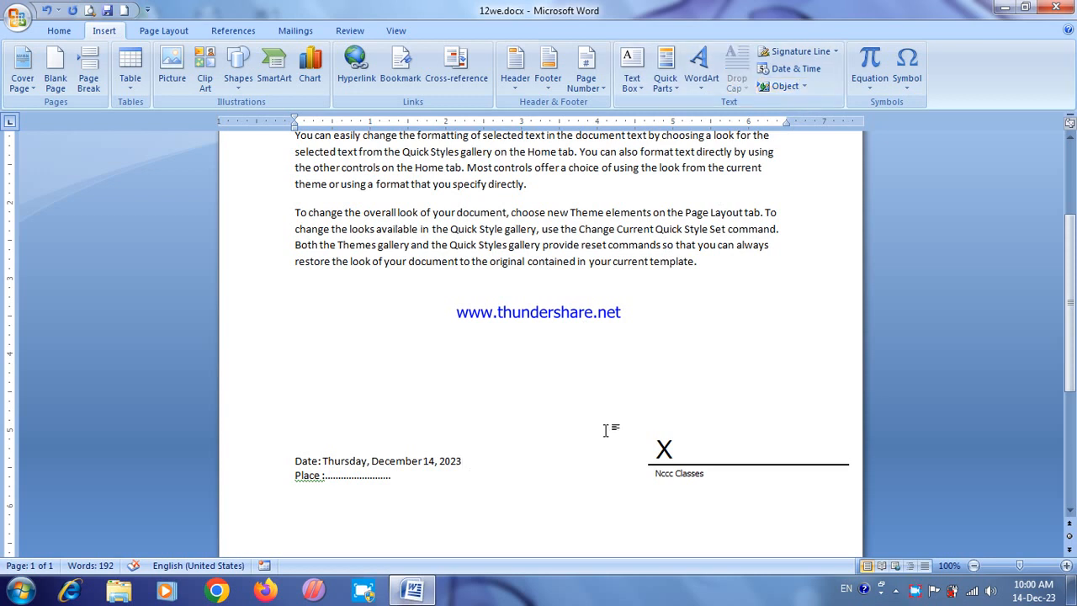
key("ctrl+a")
key("Delete")
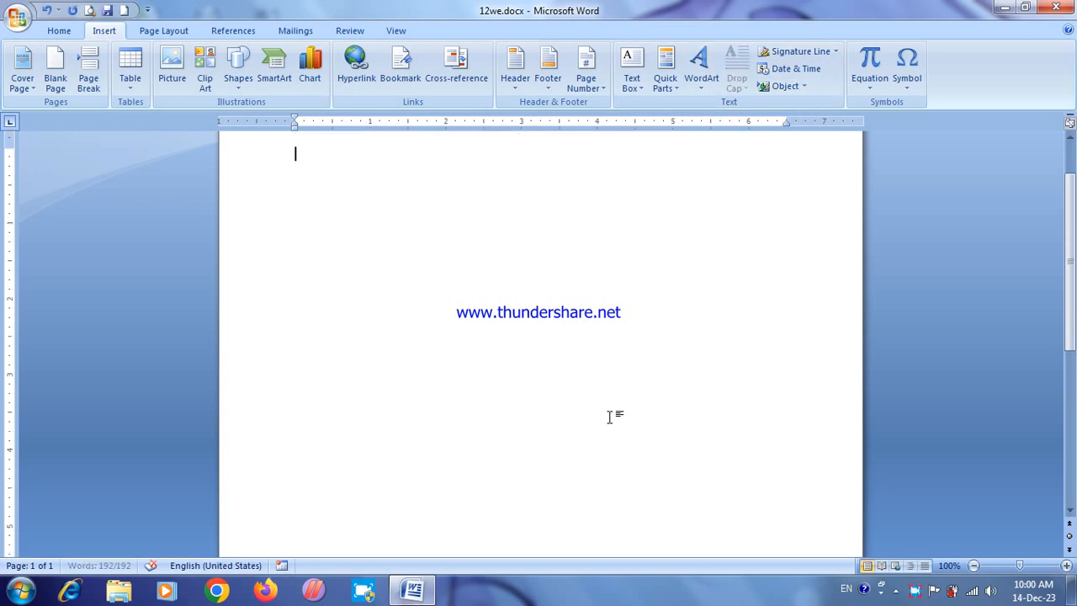
left_click(804, 87)
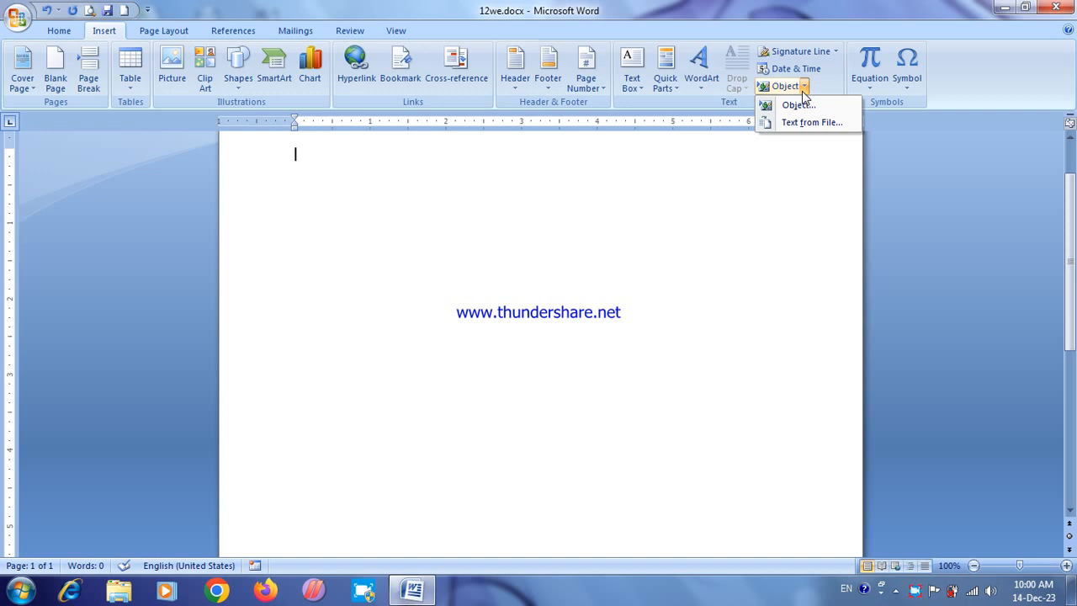
left_click(798, 105)
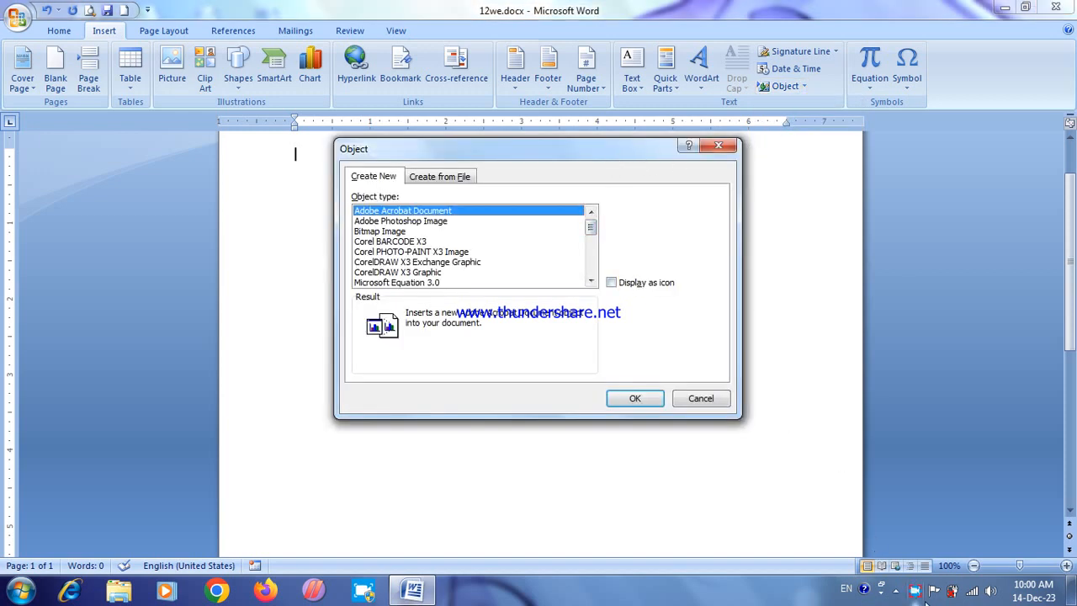
right_click(915, 594)
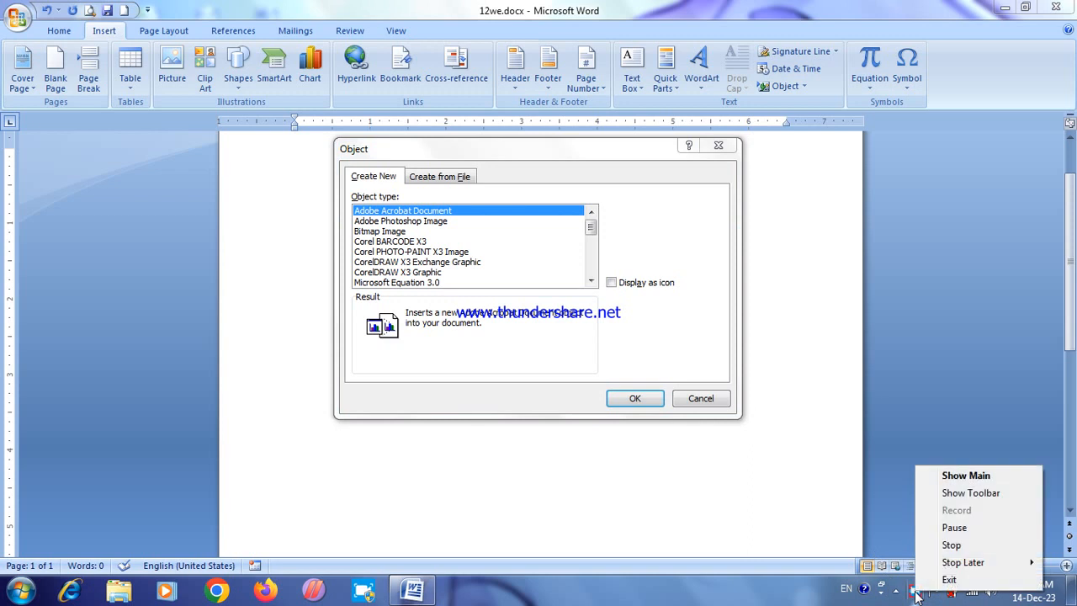
left_click(946, 513)
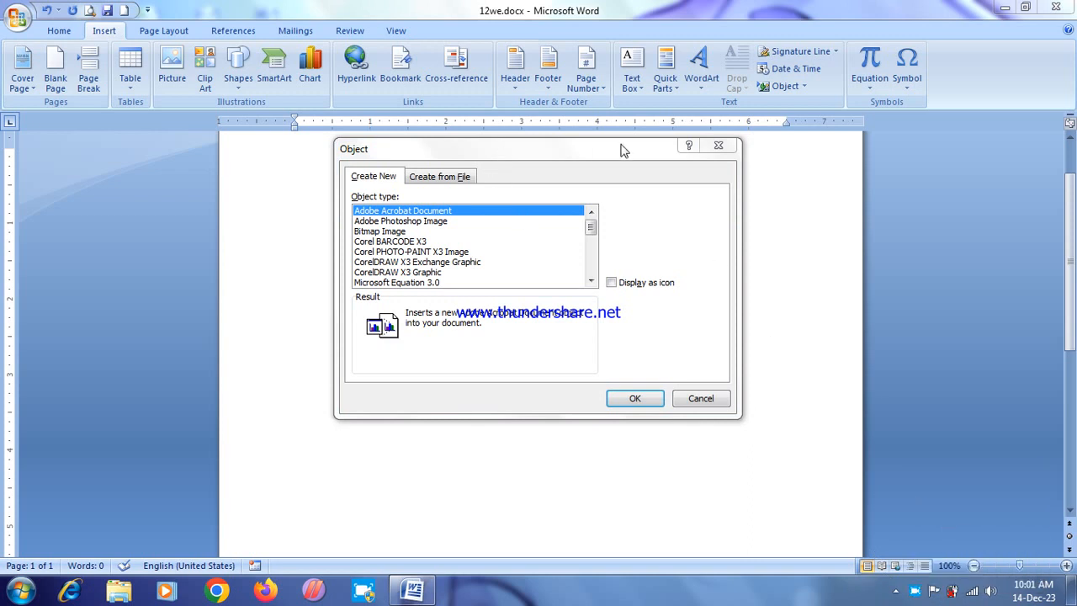
left_click(719, 146)
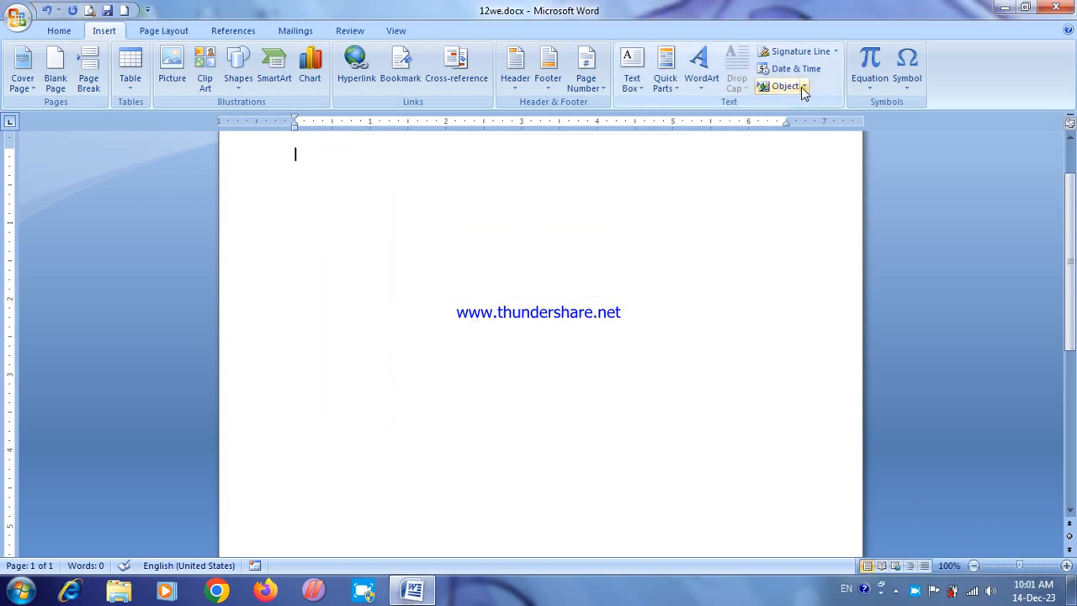
Step: Insert a new CorelDRAW X3 Graphic object at the start of the empty page
left_click(804, 86)
left_click(806, 105)
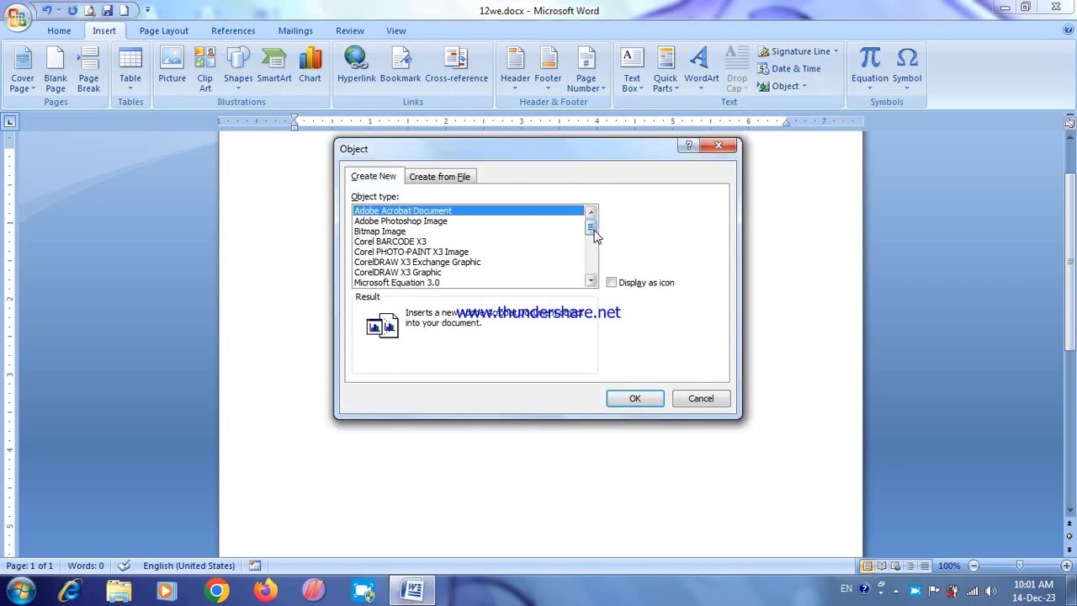
left_click_drag(594, 236, 594, 242)
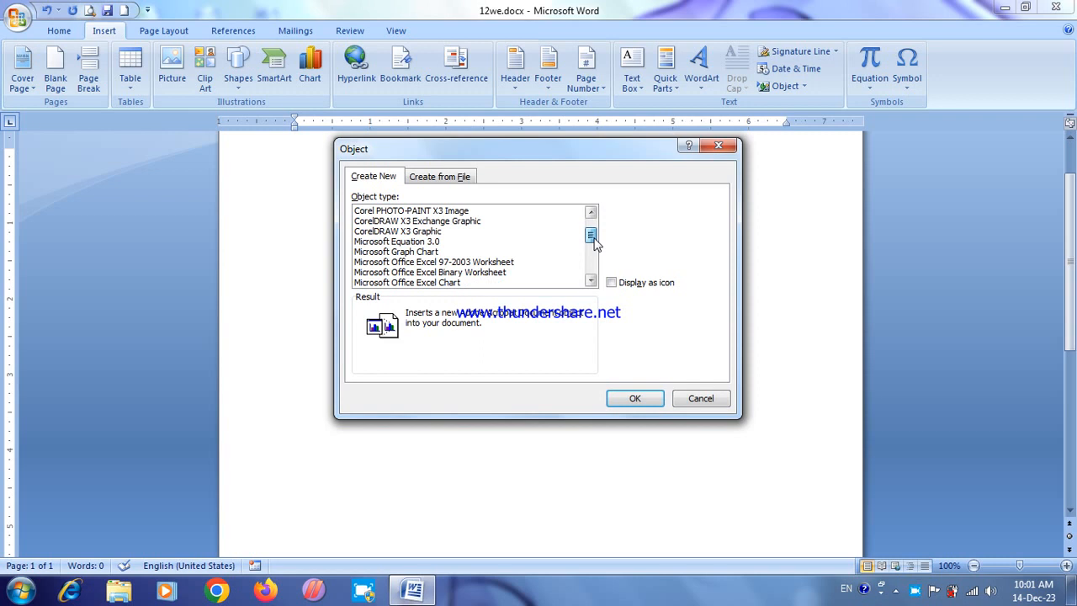
mouse_move(594, 242)
left_mouse_down()
mouse_move(594, 279)
mouse_move(593, 230)
left_mouse_up()
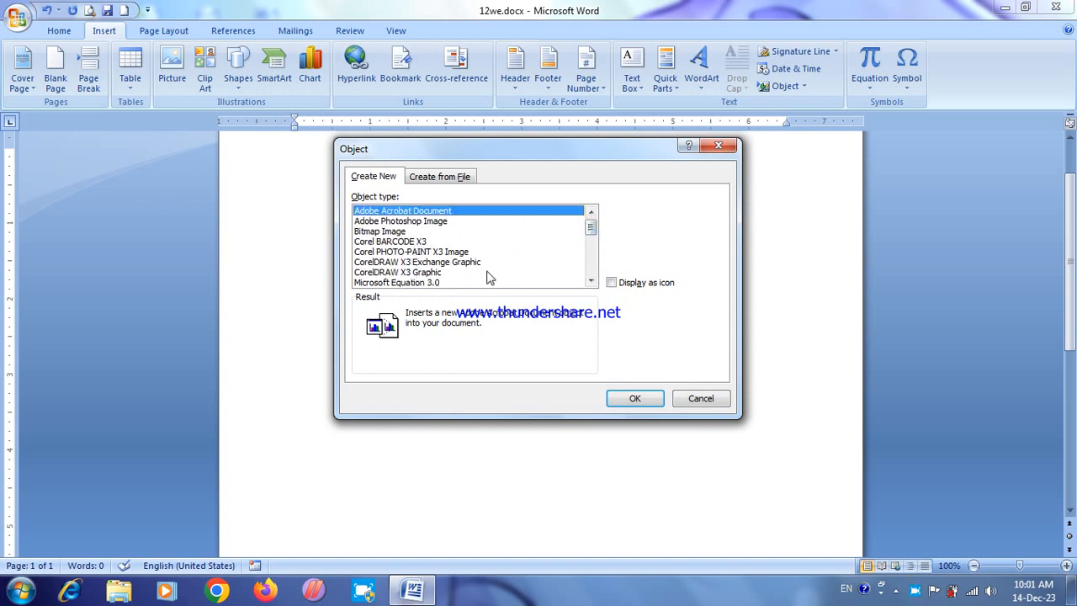
left_click(402, 272)
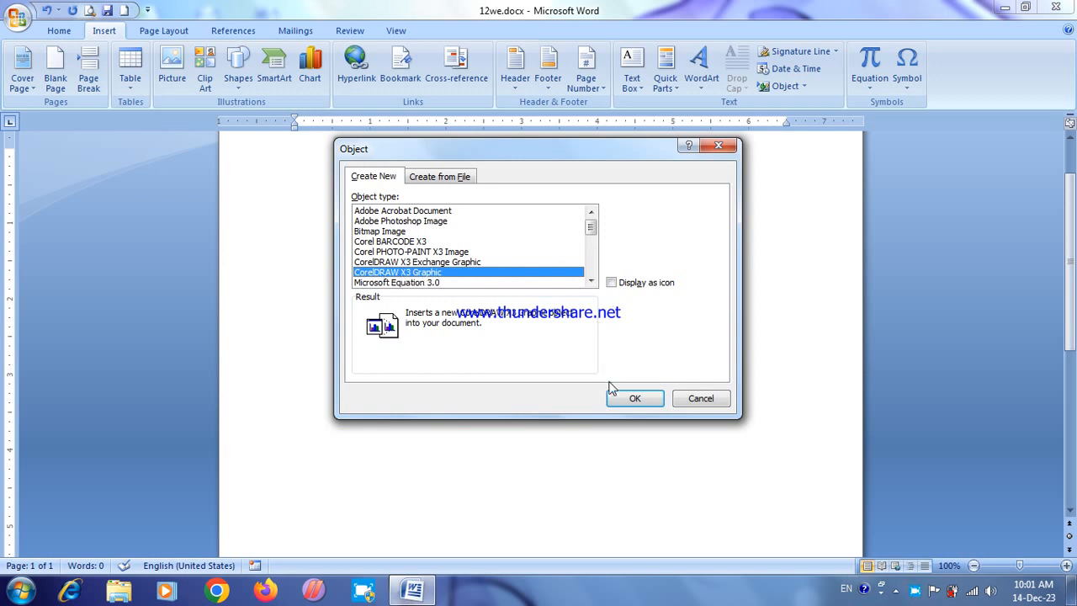
left_click(631, 398)
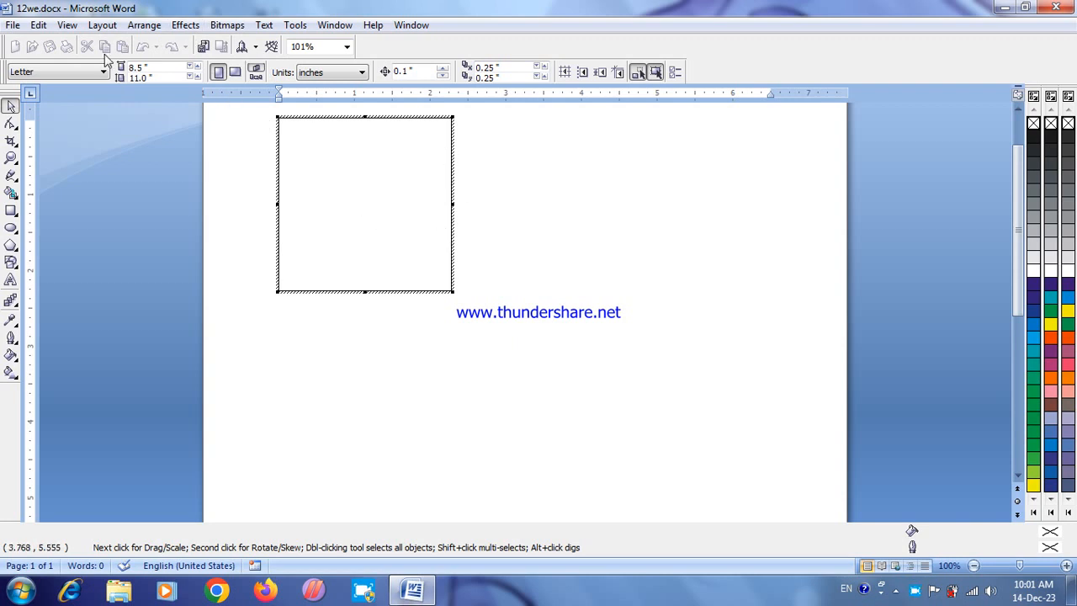
Step: Enlarge the embedded graphic's frame to about 3.5 inches wide and 3.2 inches high
left_click(67, 25)
mouse_move(102, 24)
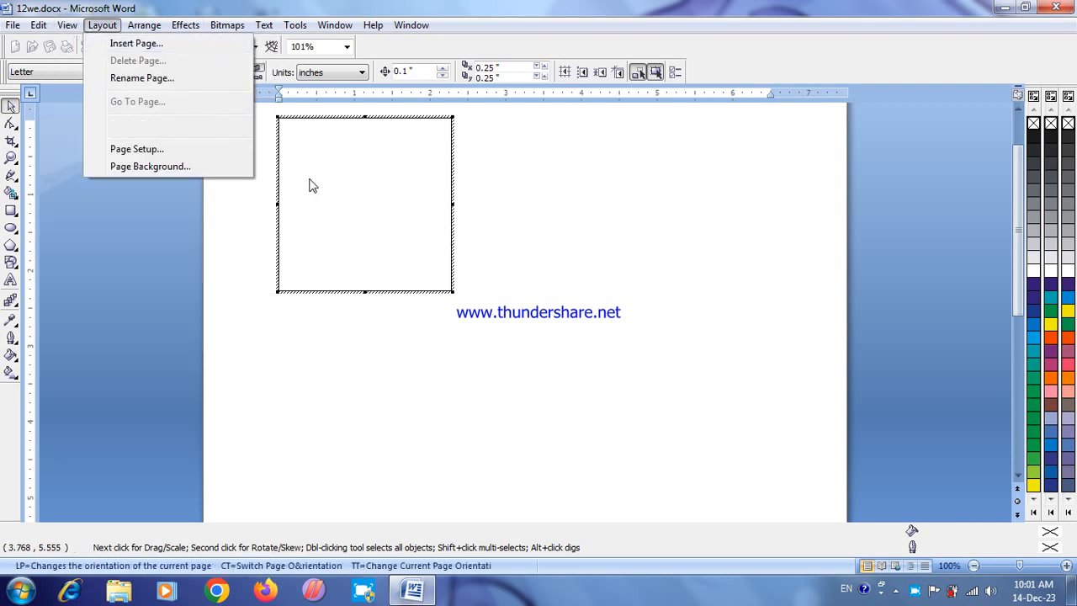
left_click(452, 291)
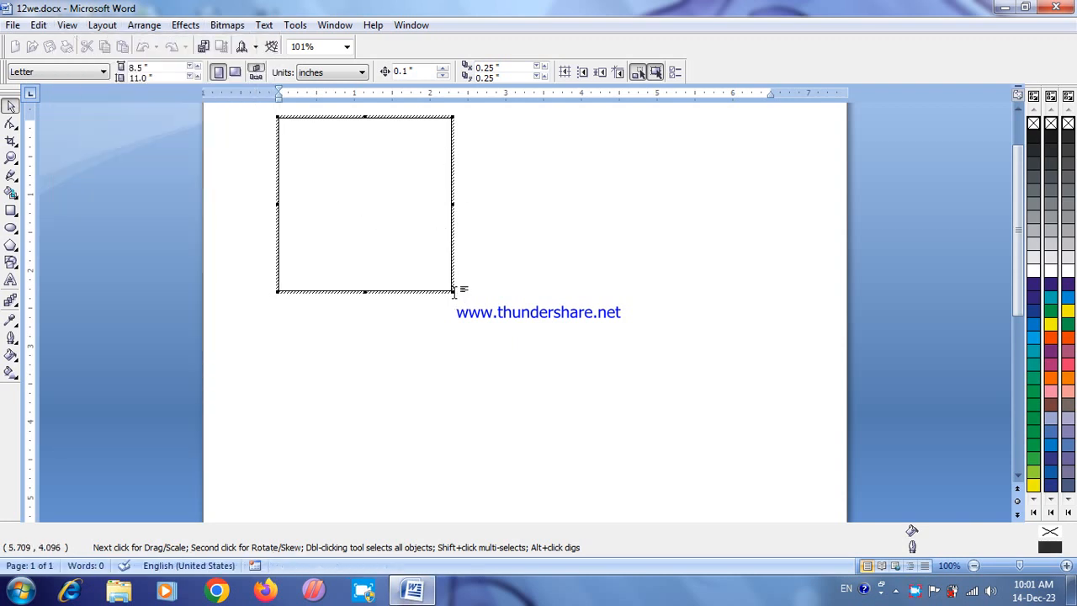
left_click_drag(452, 292, 547, 363)
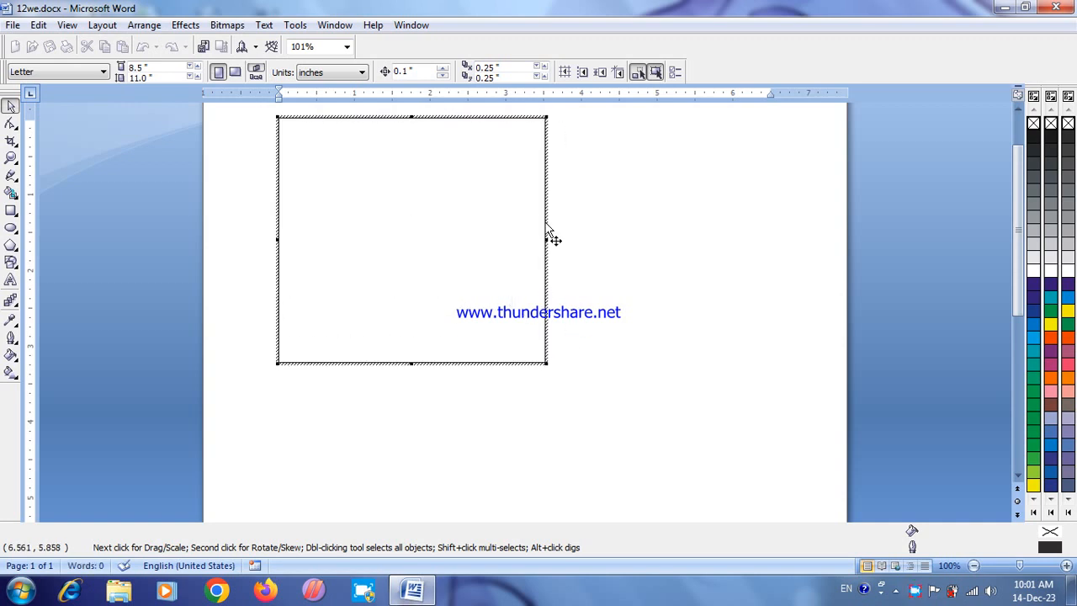
left_click_drag(548, 230, 651, 283)
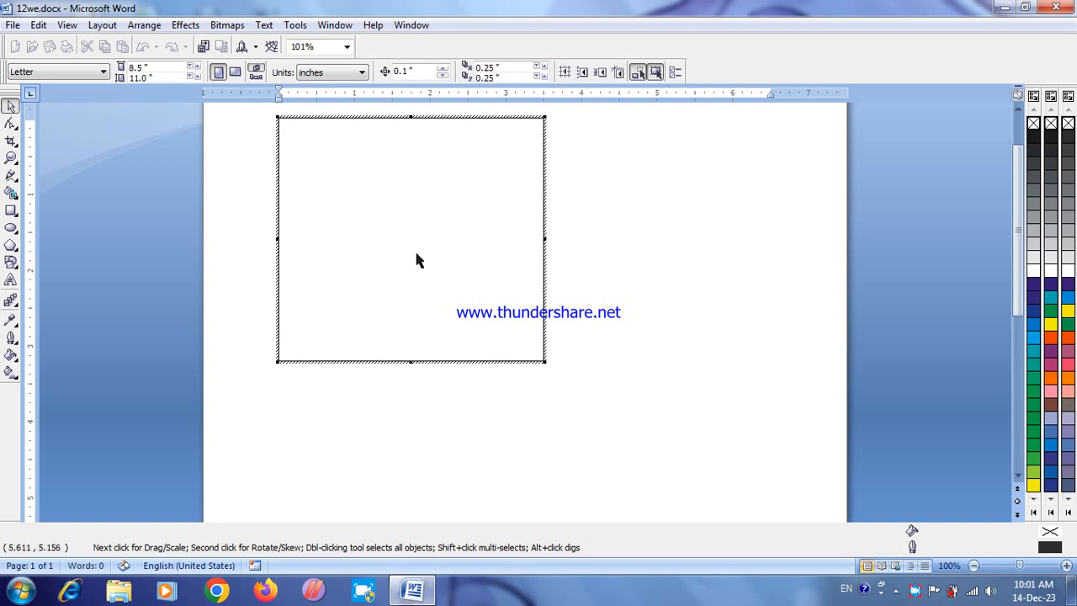
Step: Draw an upright ellipse about 0.67 by 1.58 inches in the frame's upper middle, filled with Magenta and without an outline
left_click(11, 227)
left_click_drag(383, 131, 421, 225)
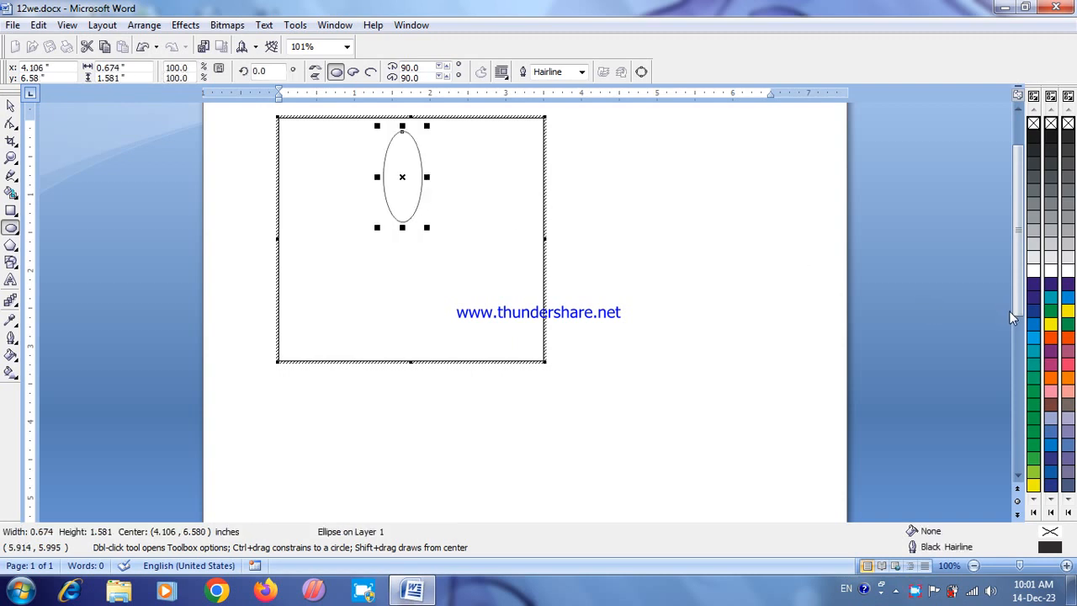
left_click(1067, 364)
right_click(1068, 365)
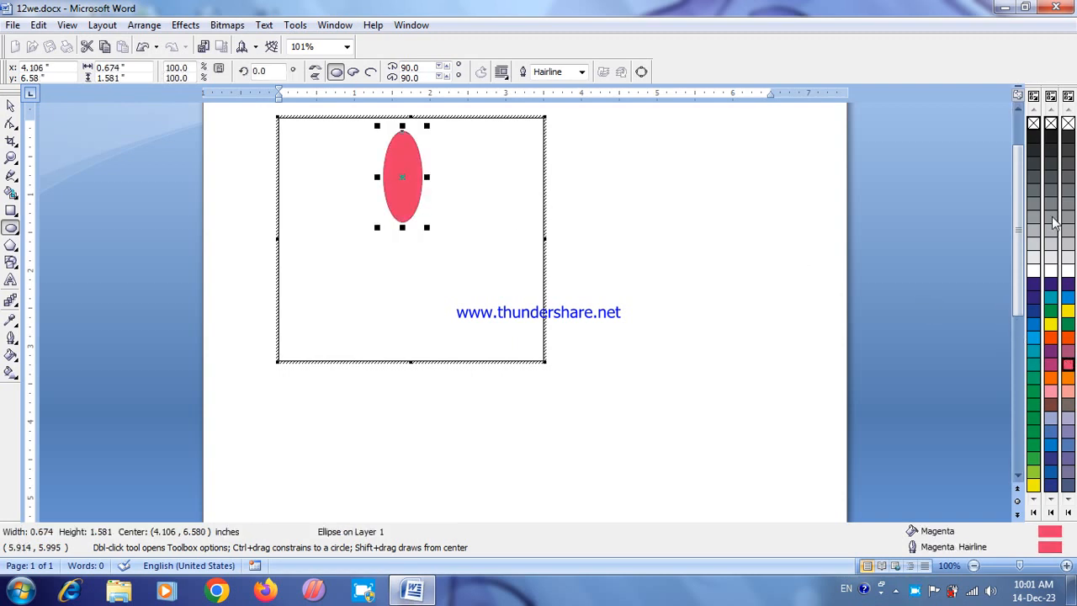
right_click(1067, 124)
key("space")
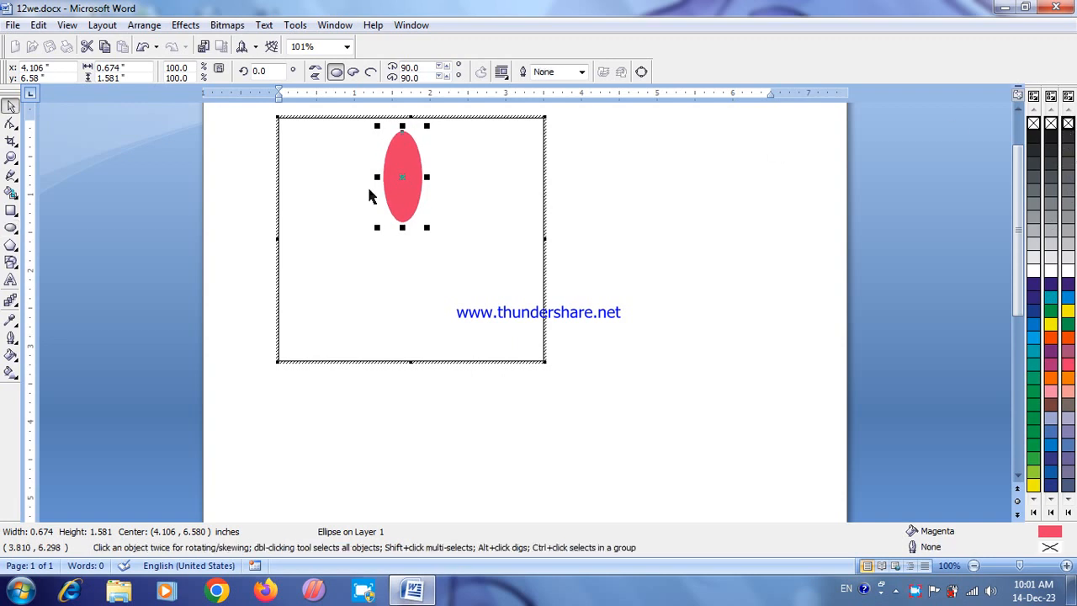
Step: Apply a fountain transparency to the ellipse, fading from its left edge to its centre
left_click(17, 306)
left_click(144, 309)
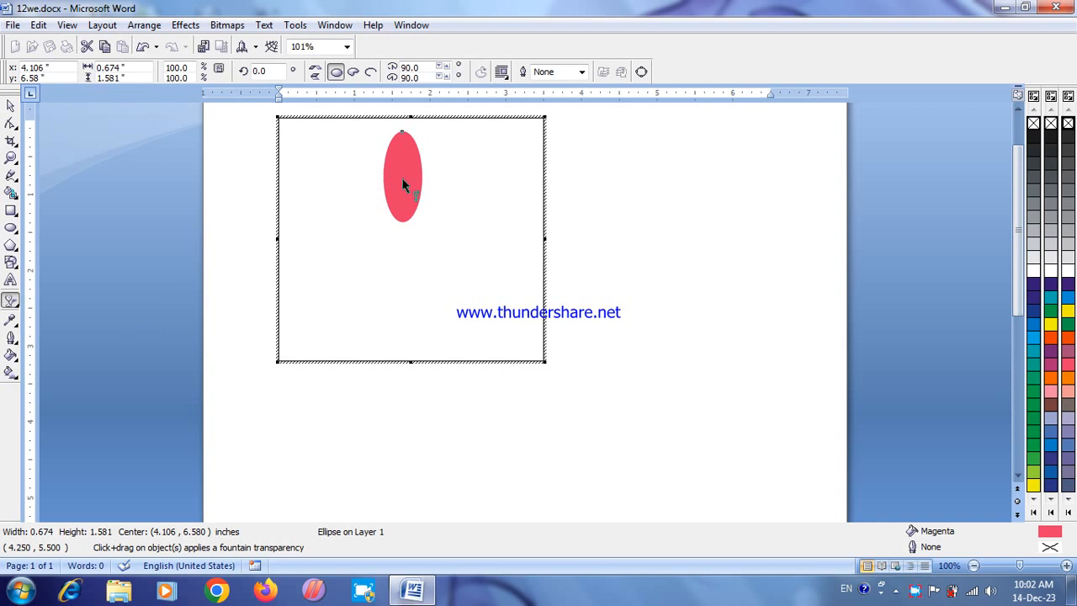
left_click_drag(379, 177, 404, 178)
key("space")
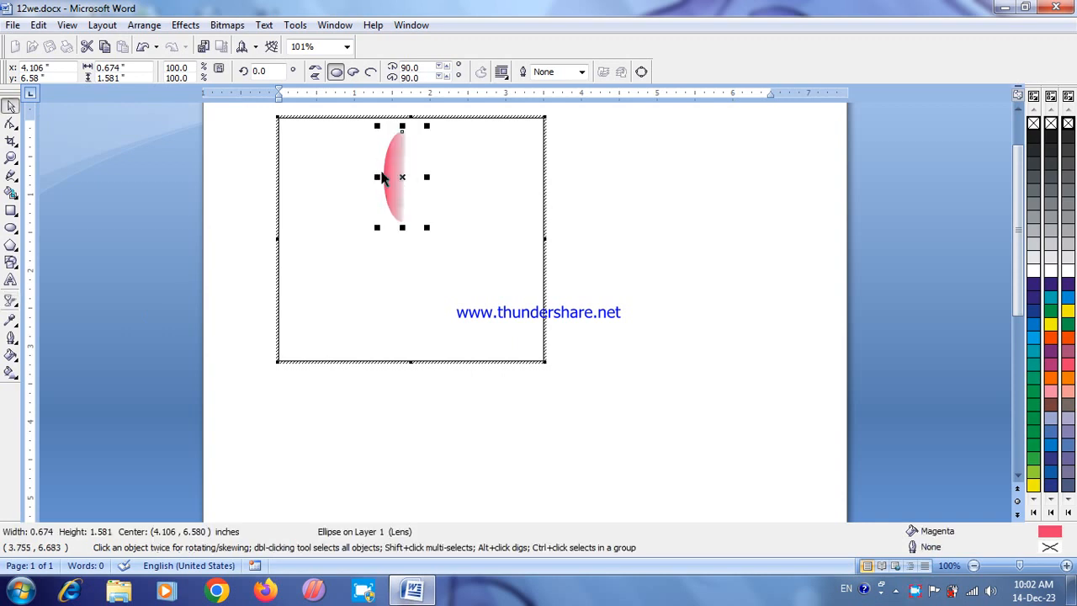
Step: Create a horizontally mirrored copy over the half-faded ellipse and group both into one petal
left_click_drag(376, 178, 416, 182)
left_click_drag(415, 183, 416, 181)
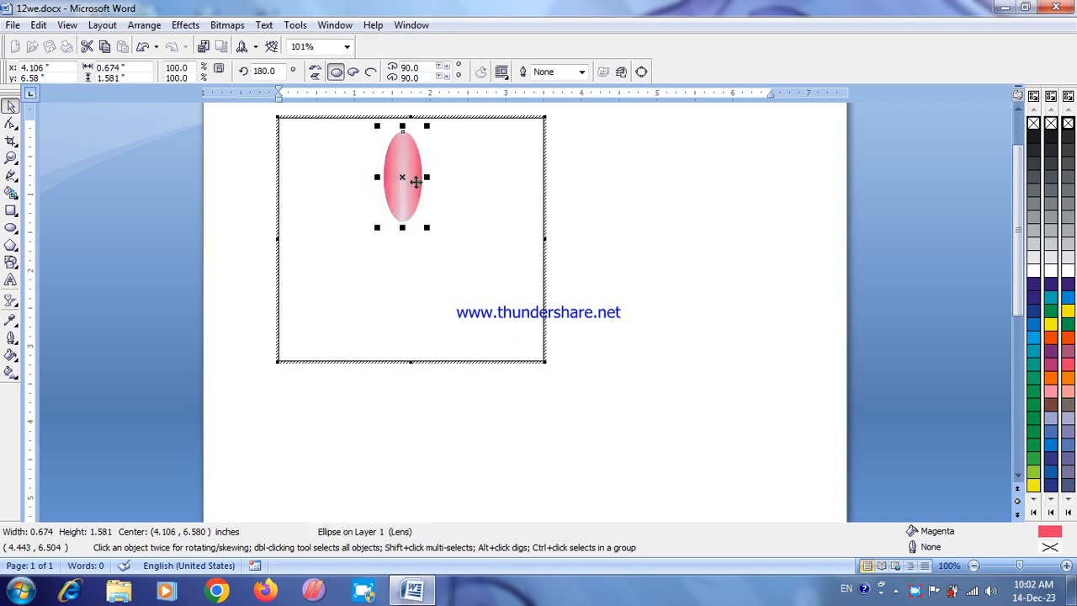
key("space")
key("space")
left_click_drag(365, 122, 409, 139)
left_click_drag(434, 217, 436, 235)
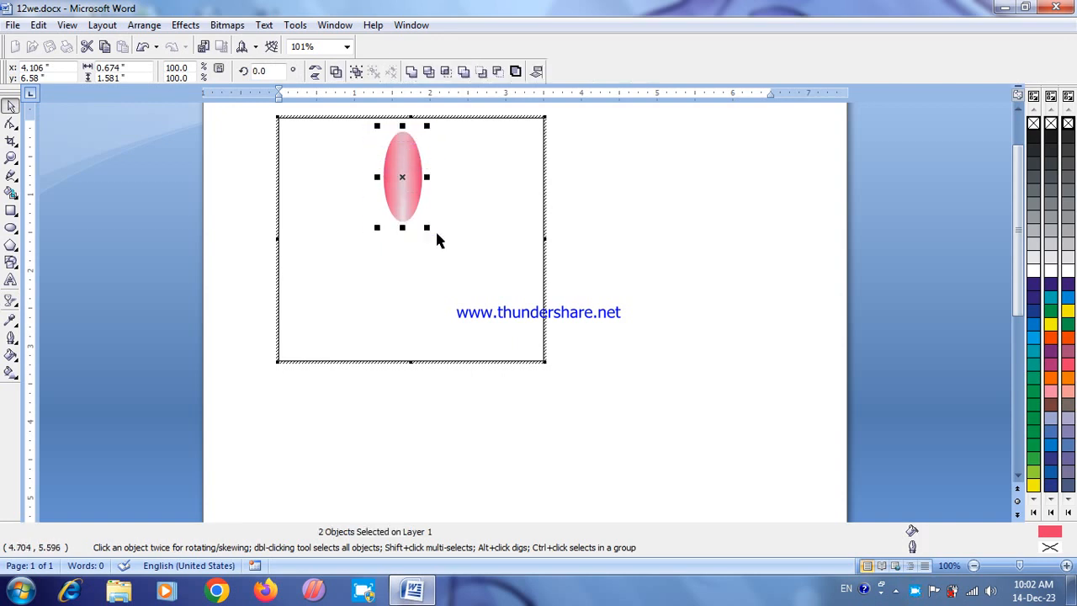
key("ctrl+g")
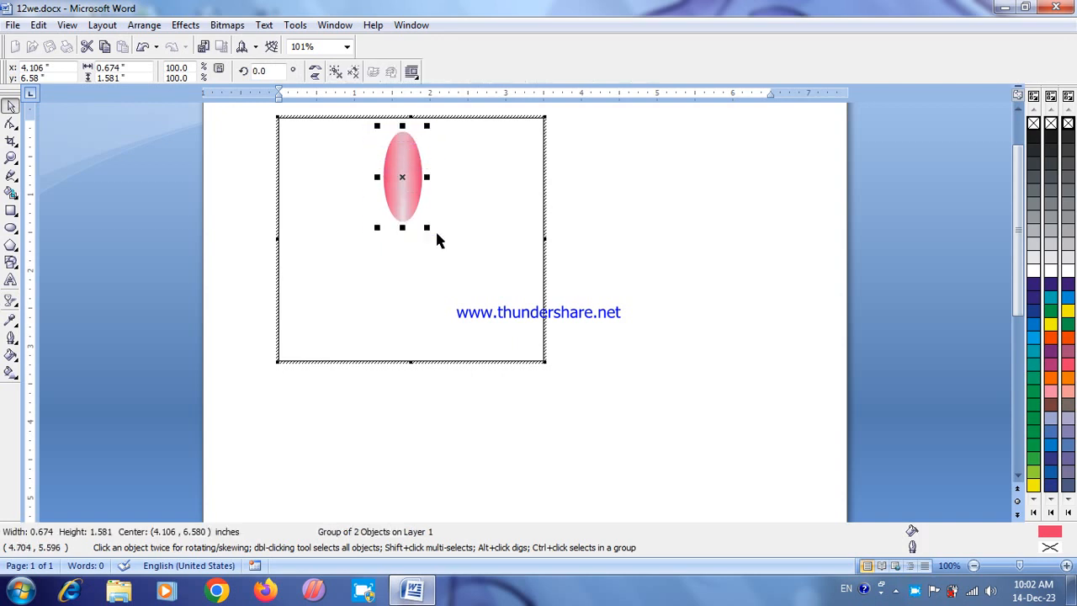
Step: Move the petal's rotation centre to its bottom tip and create a copy rotated 20° clockwise
left_click(402, 178)
left_click_drag(403, 195, 402, 224)
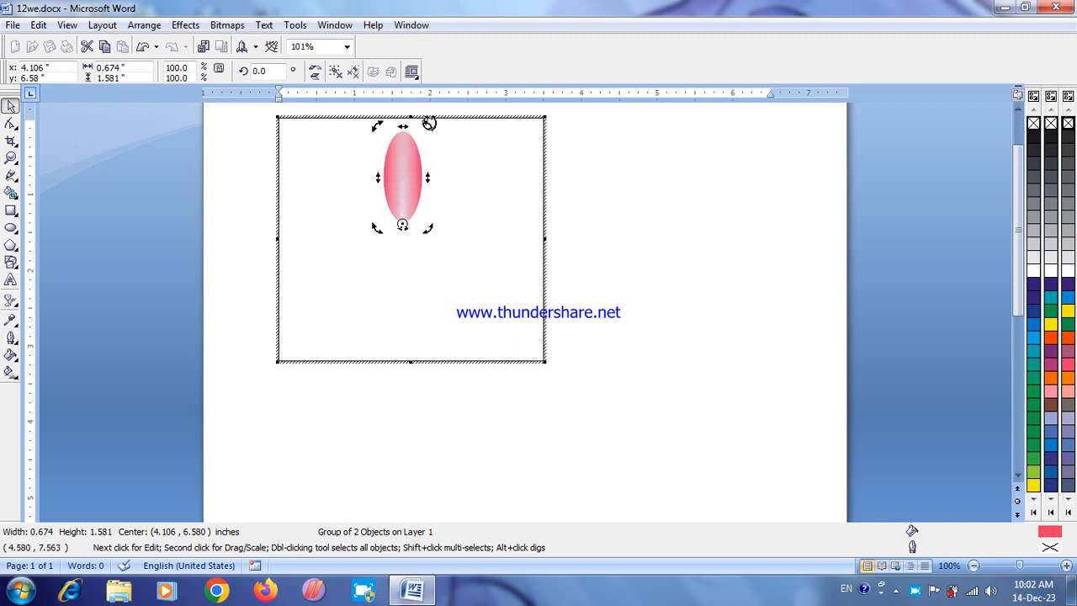
left_click_drag(428, 126, 464, 132)
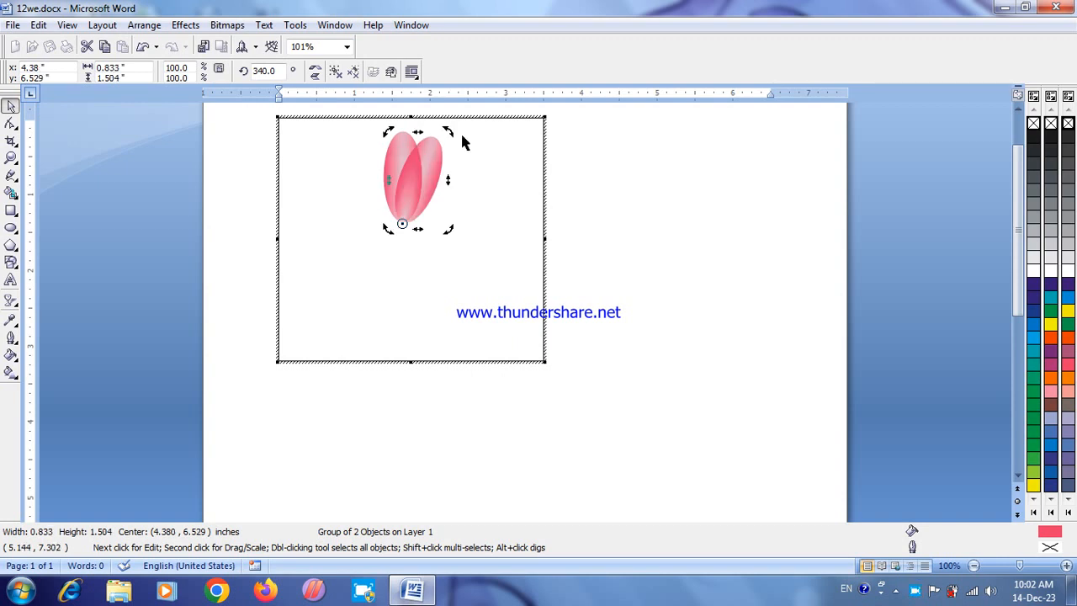
Step: Repeat the rotated petal copy around the same centre until the petals form a full flower
key("ctrl+r")
key("ctrl+r")
key("ctrl+r")
key("ctrl+r")
key("ctrl+r")
key("ctrl+r")
key("ctrl+r")
key("ctrl+r")
key("ctrl+r")
key("ctrl+r")
key("ctrl+r")
key("ctrl+r")
key("ctrl+r")
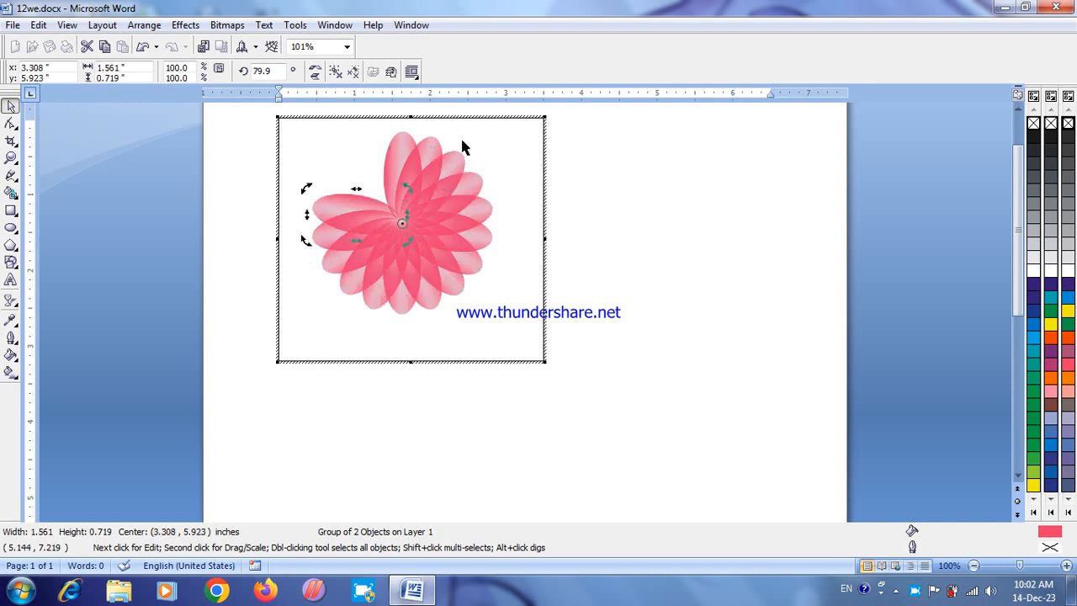
key("ctrl+r")
key("ctrl+r")
key("ctrl+r")
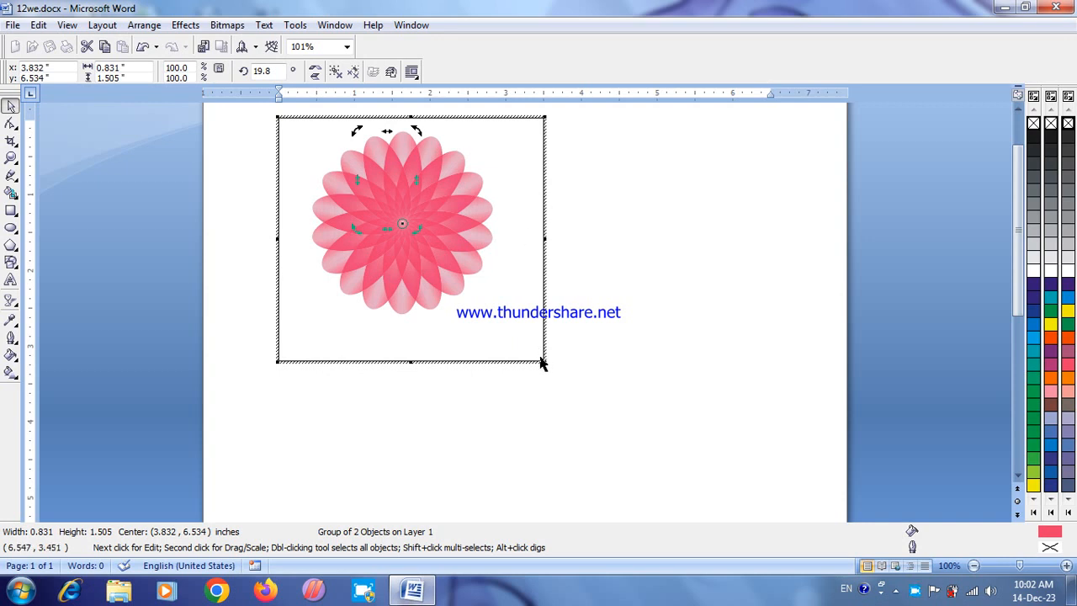
Step: Reduce the graphic's frame to about 3.2 by 2.9 inches and return to the Word document
left_click(513, 321)
left_click_drag(545, 363, 520, 336)
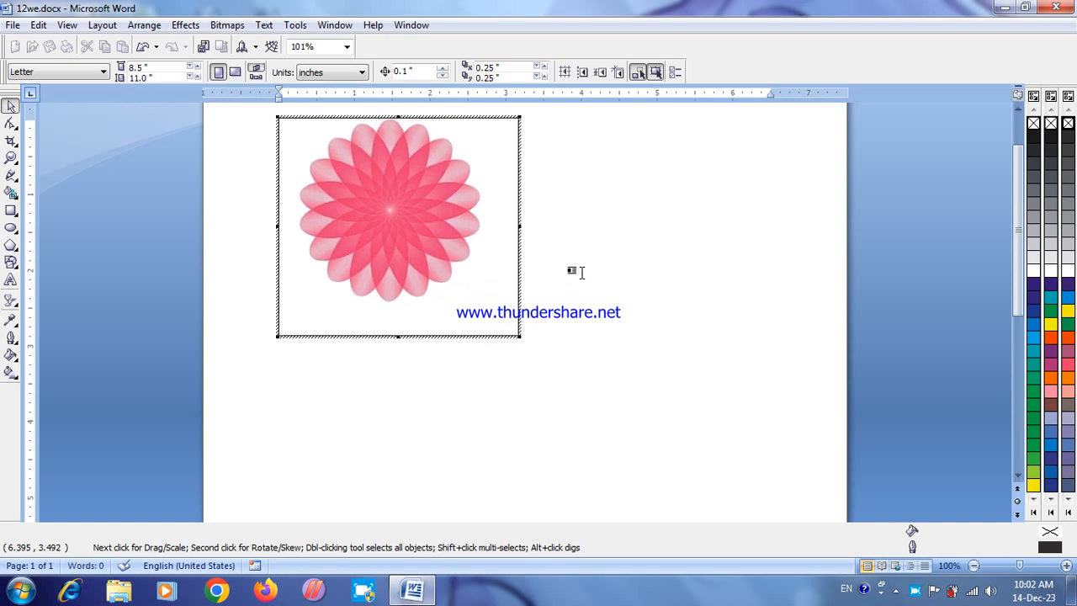
left_click(636, 270)
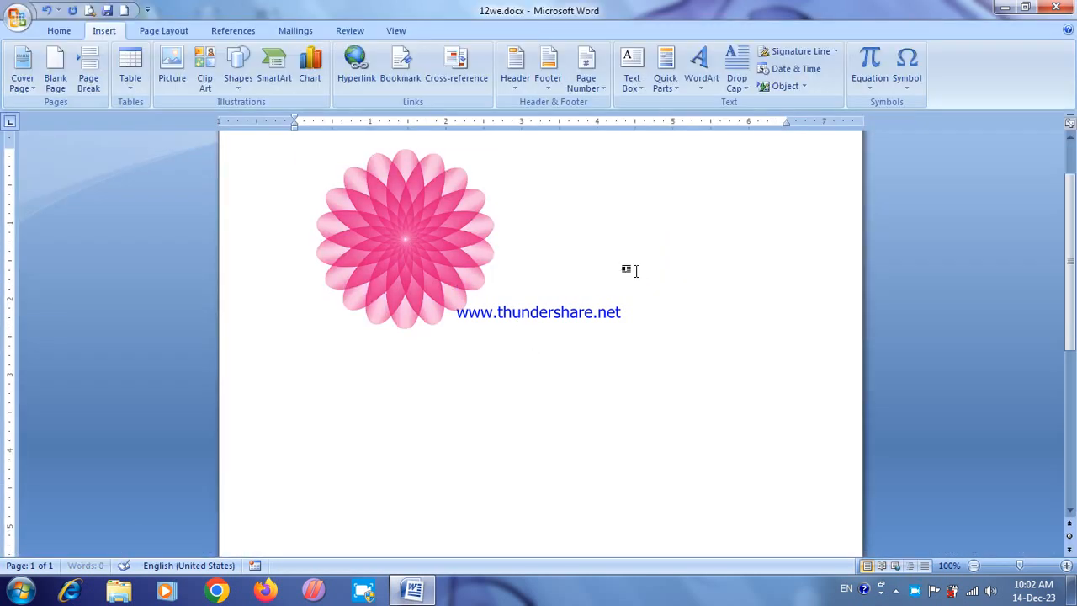
Step: Set the embedded flower graphic's text wrapping to In Front of Text
left_click(414, 243)
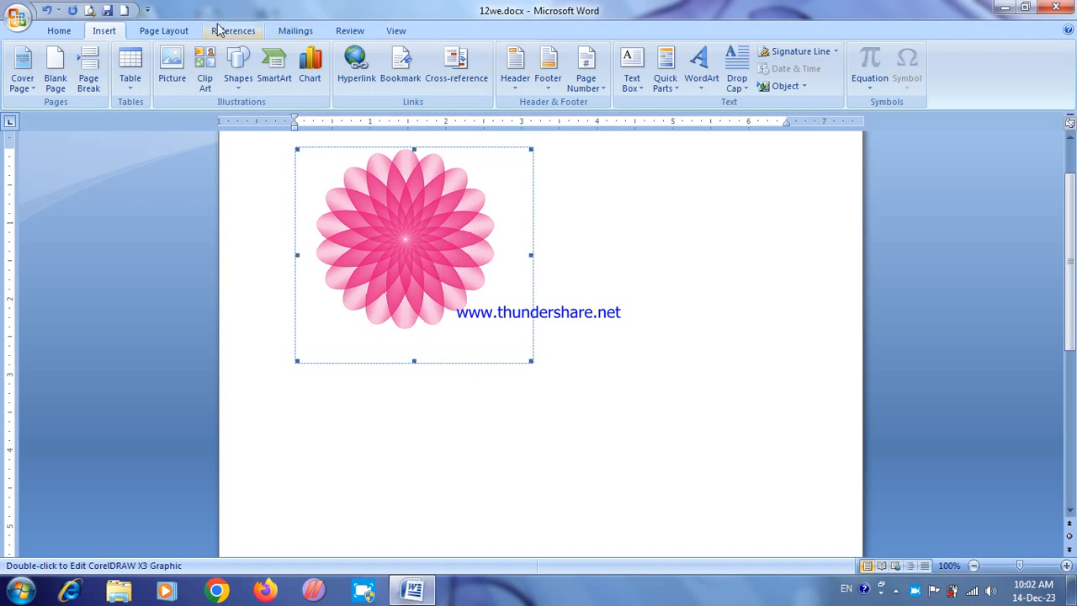
left_click(172, 31)
left_click(858, 76)
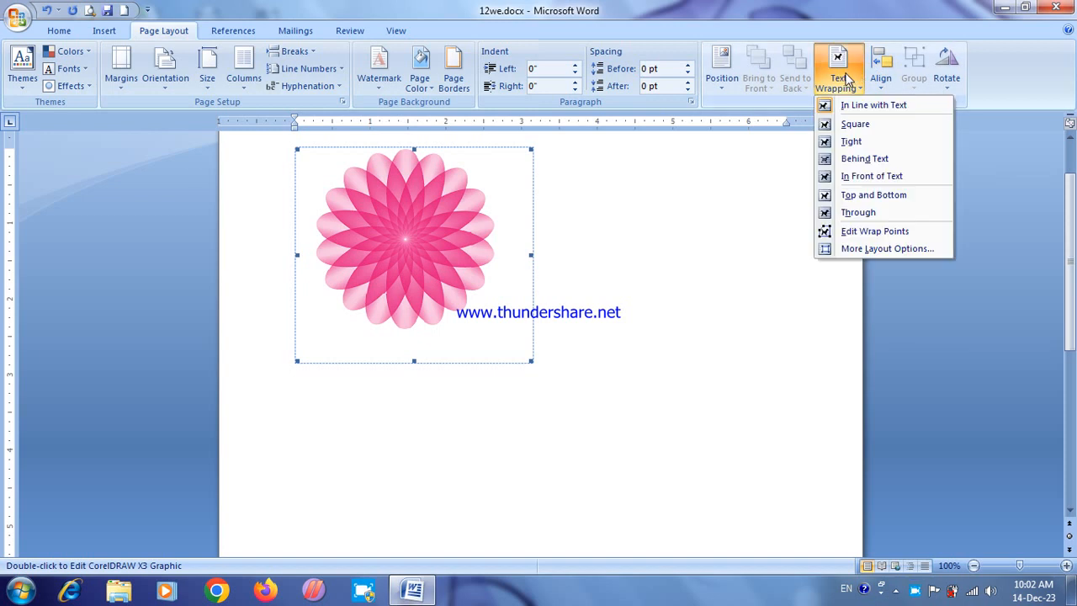
left_click(872, 177)
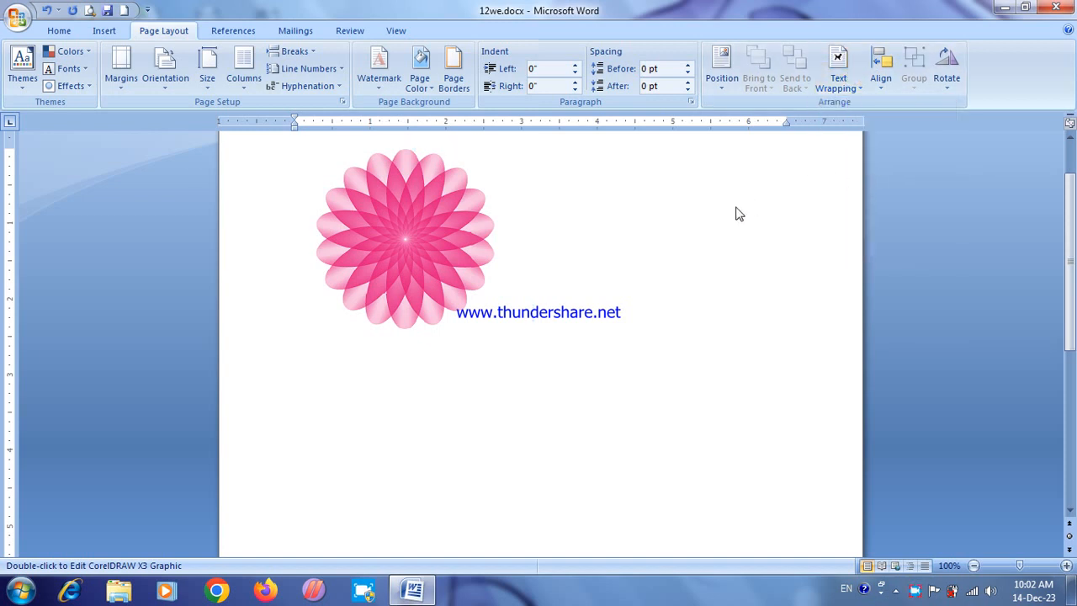
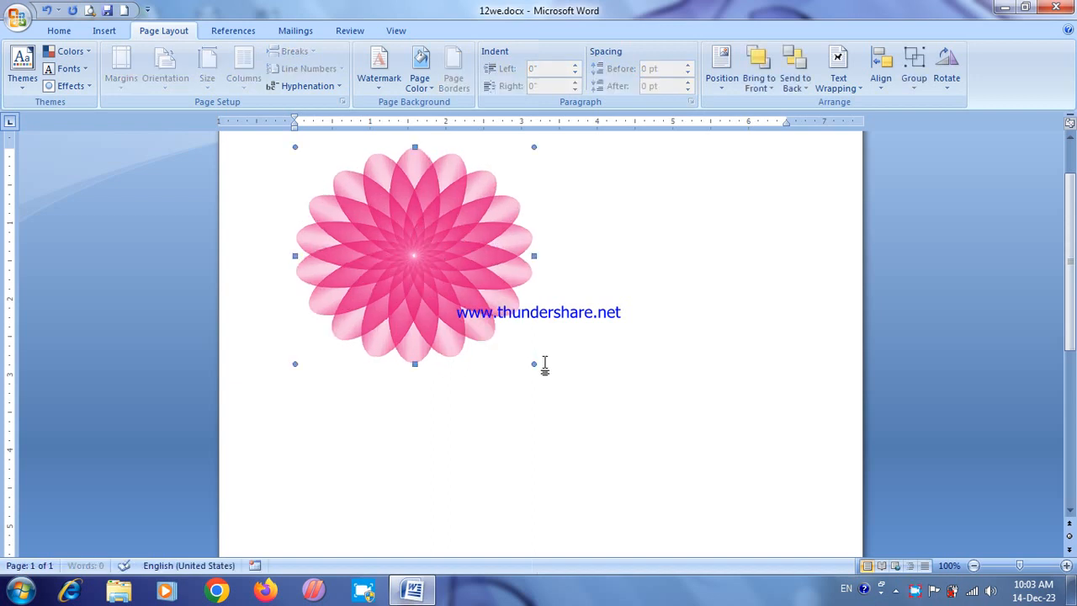
Step: Enlarge the embedded flower graphic to about 3.5 by 3.4 inches and move it to the middle of the page width
left_click_drag(533, 364, 497, 379)
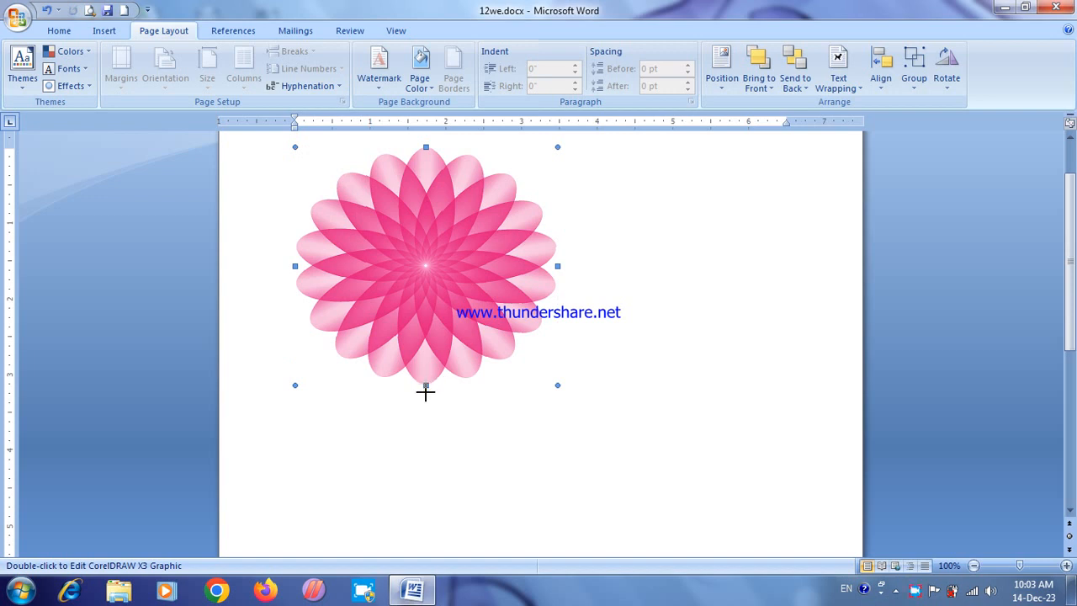
left_click_drag(425, 392, 426, 402)
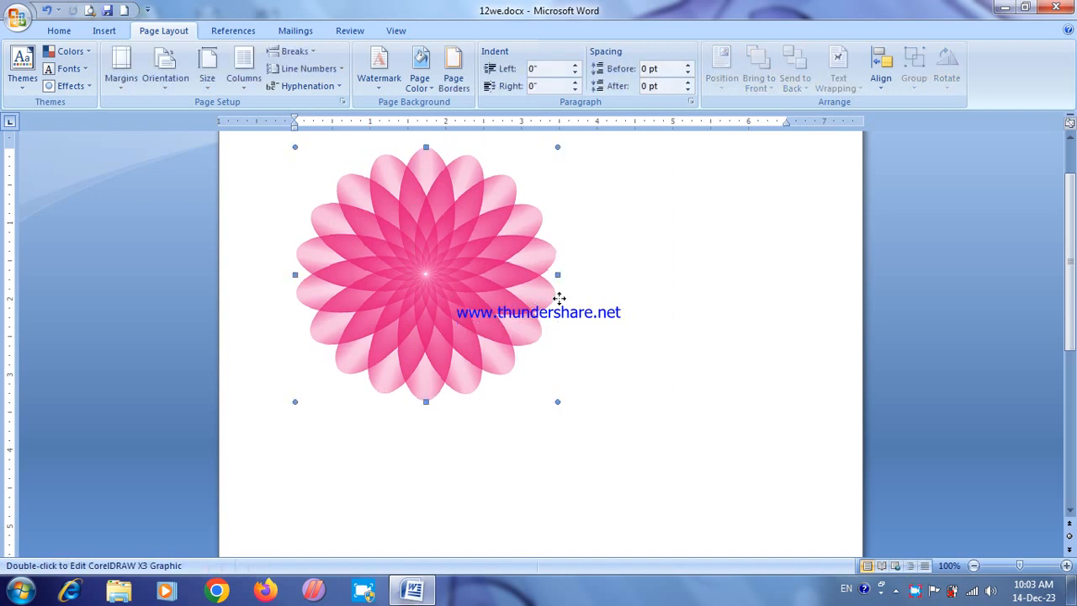
left_click_drag(448, 284, 559, 298)
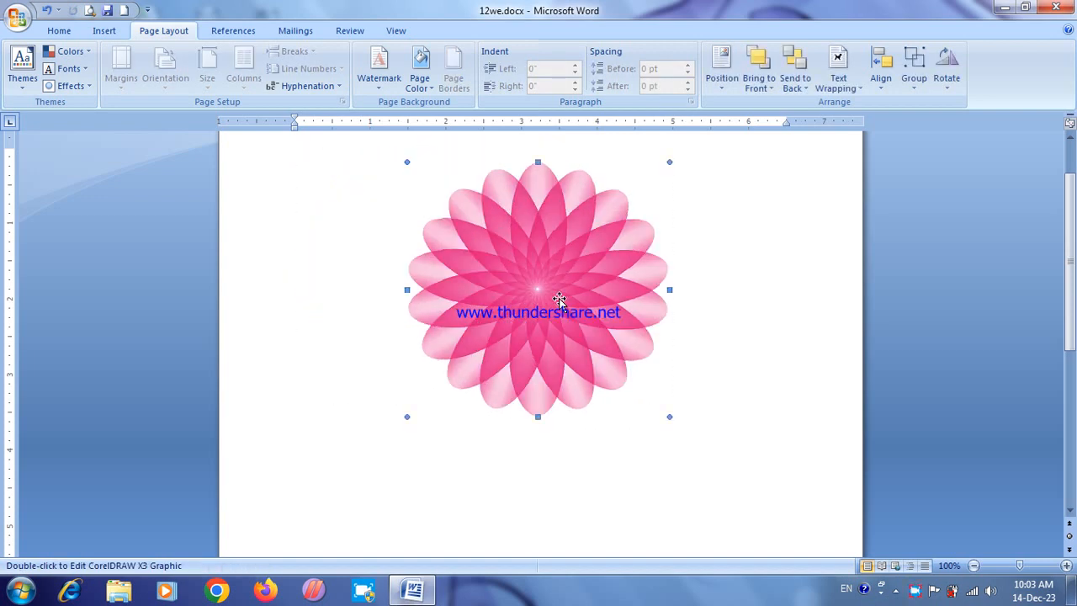
Step: Delete the embedded flower graphic from the page
key("Delete")
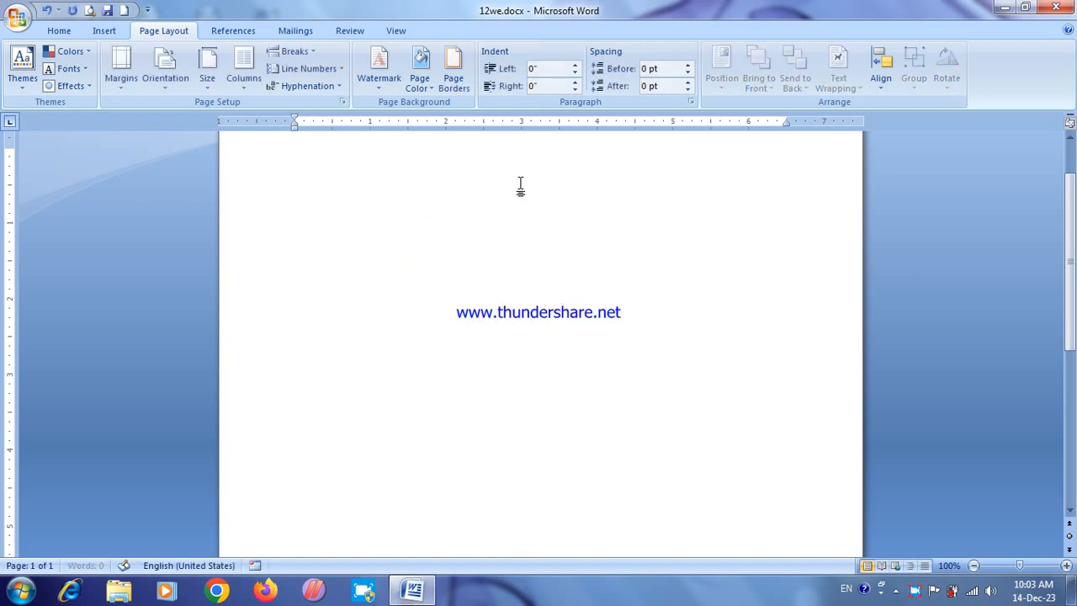
left_click(105, 31)
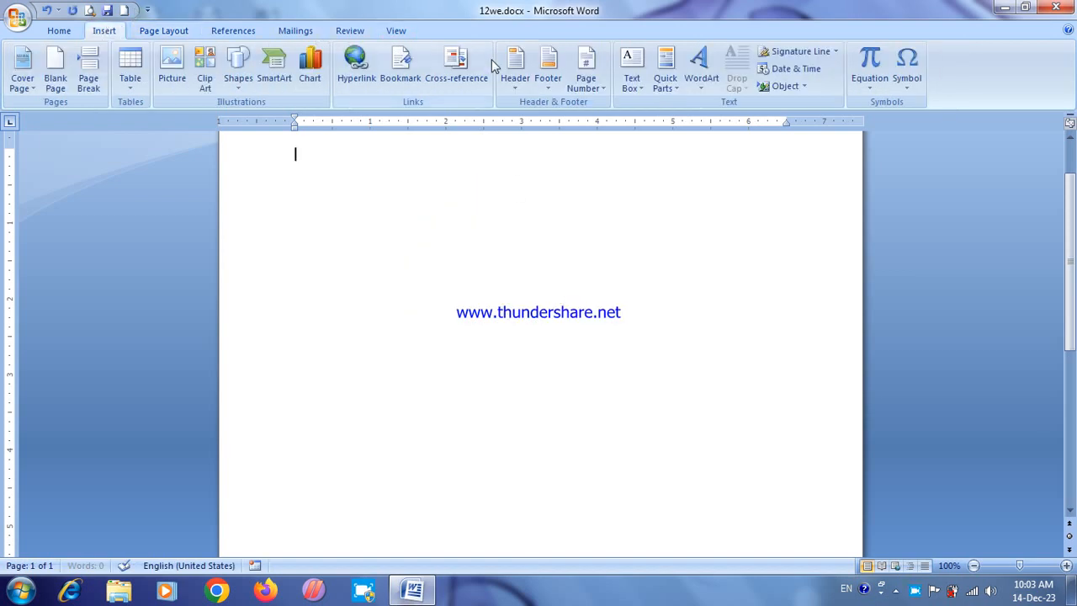
left_click(804, 87)
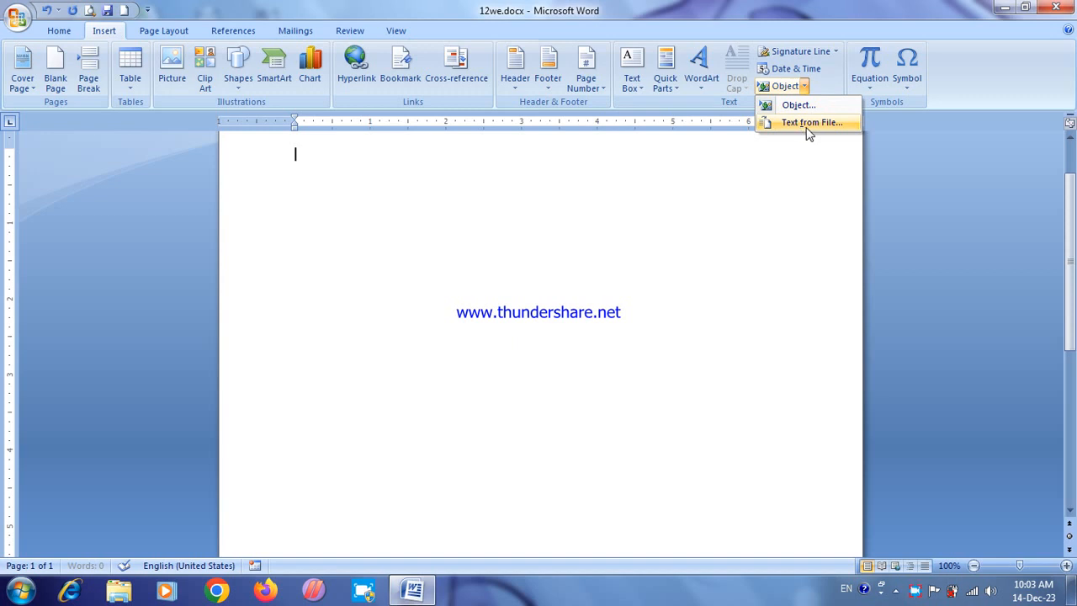
left_click(354, 276)
Step: Set the document's page margins to Narrow
left_click(165, 32)
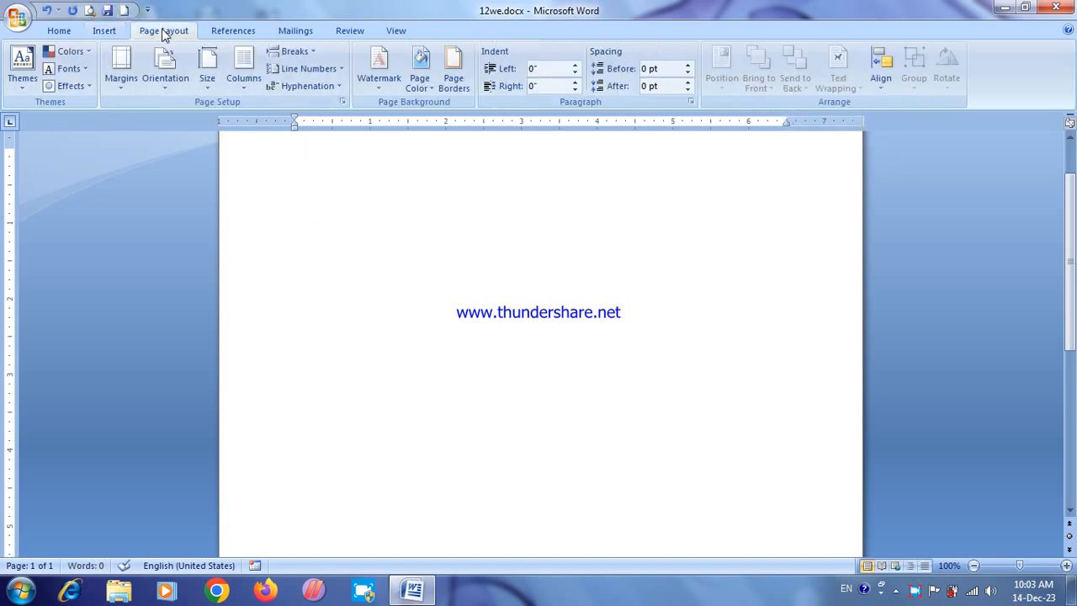
left_click(118, 81)
left_click(153, 213)
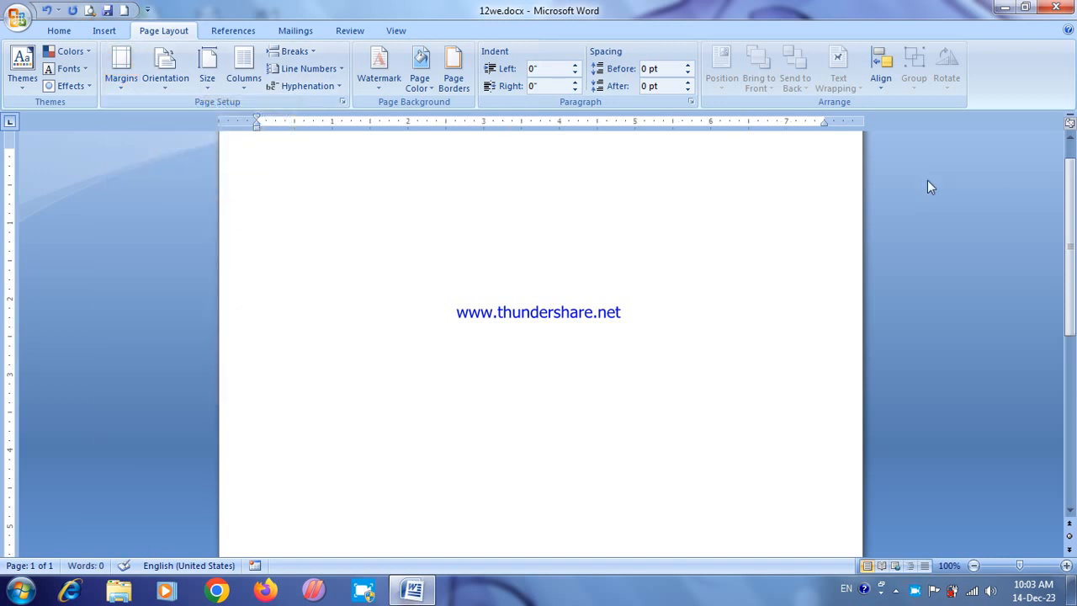
scroll(1067, 175, "up", 1)
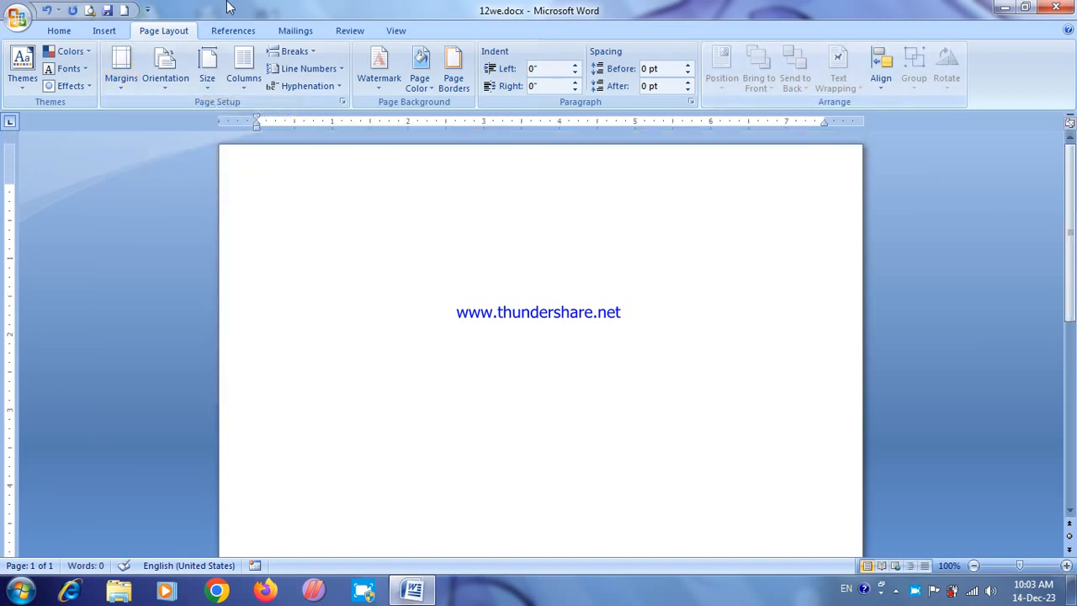
Step: Insert the text of the file AIMS1.docx from the Documents library into the blank page
left_click(103, 31)
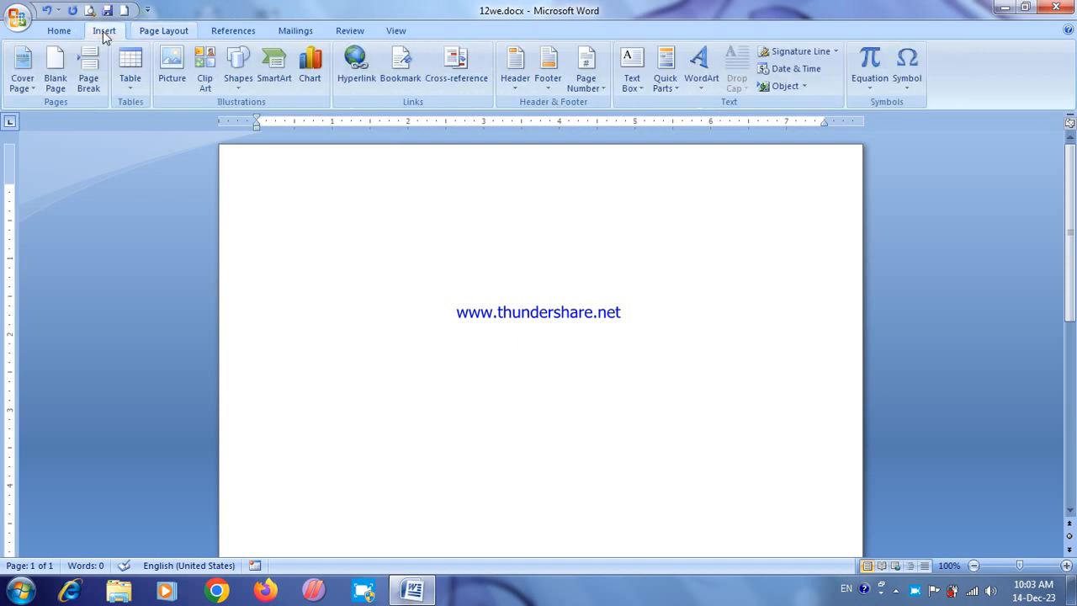
left_click(804, 87)
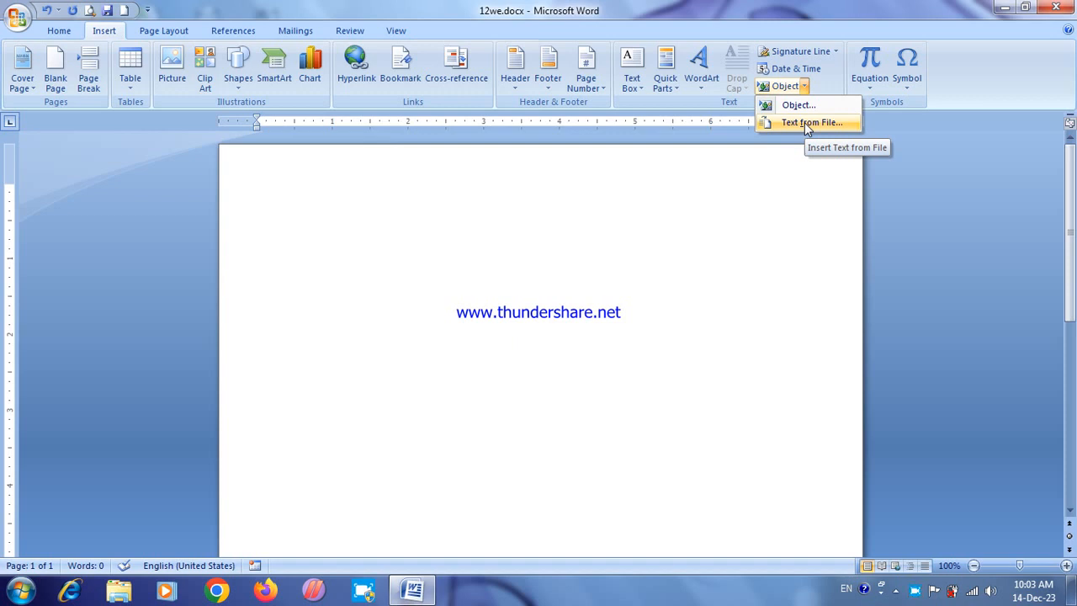
left_click(808, 124)
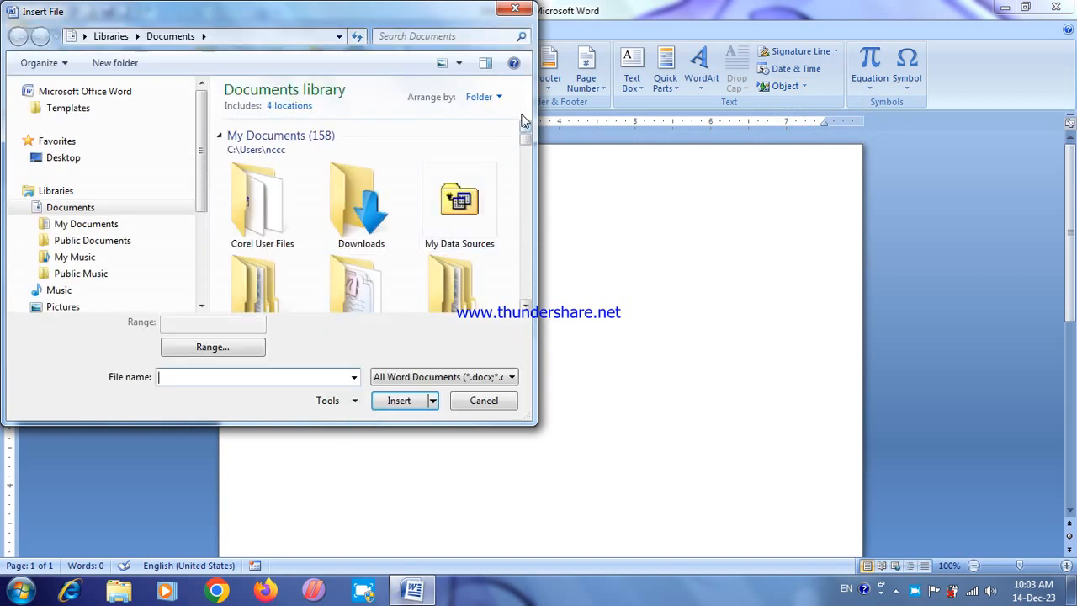
left_click_drag(525, 134, 526, 171)
scroll(525, 154, "down", 1)
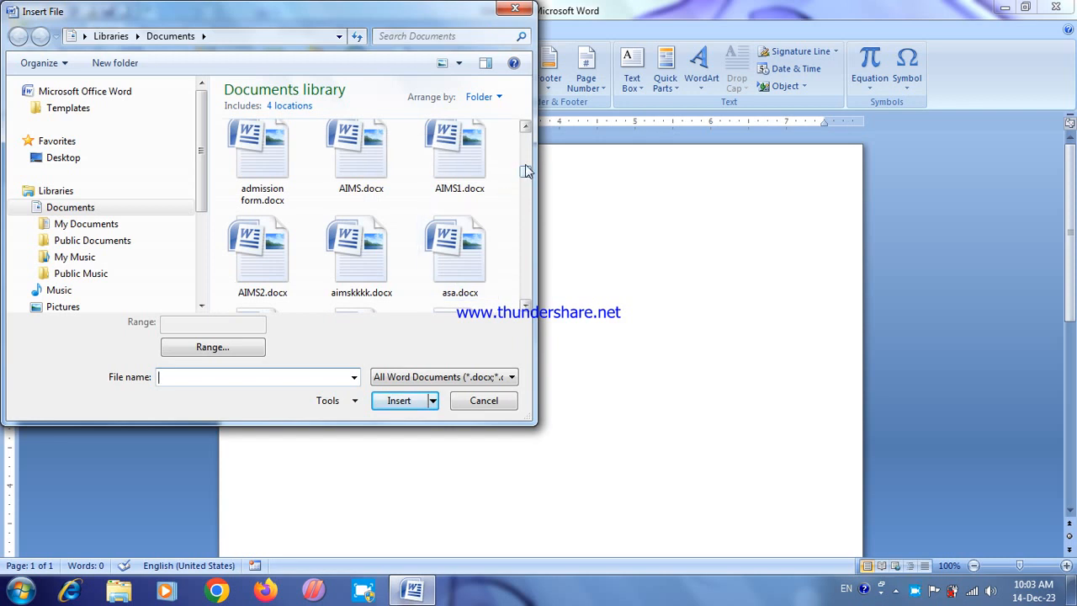
left_click(457, 156)
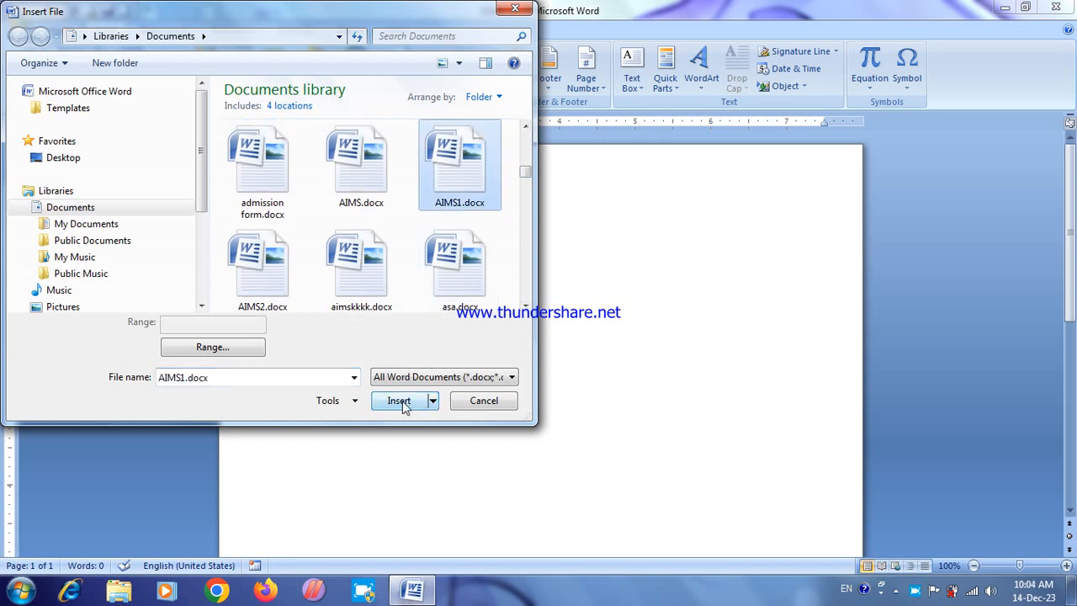
left_click(399, 401)
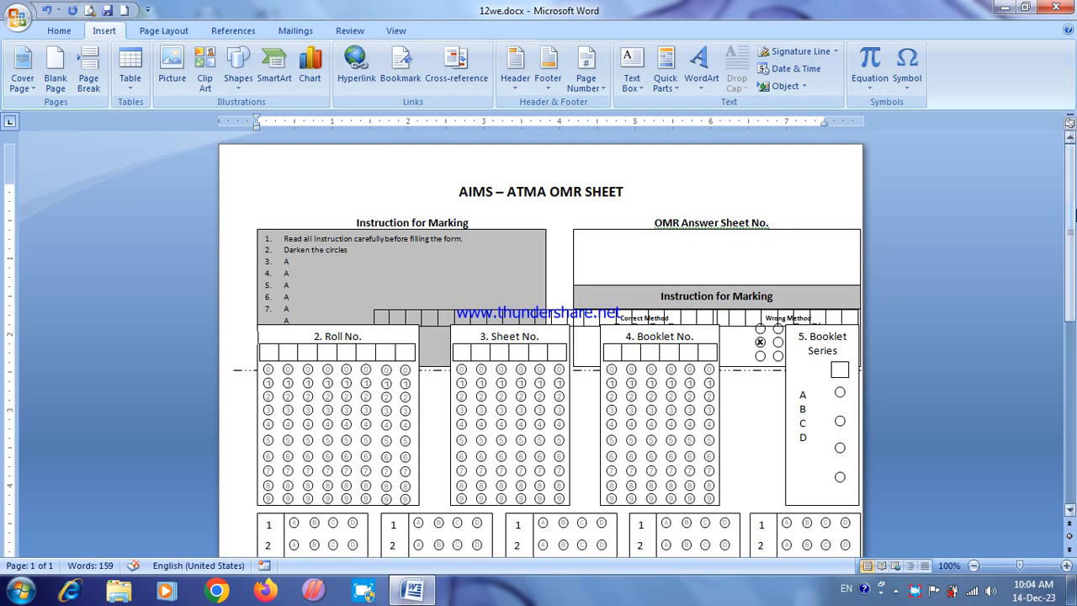
Step: Extend the sheet title's right indent to about 7.8 inches and narrow the left page margin to about 0.25 inch
left_click_drag(1069, 210, 1072, 144)
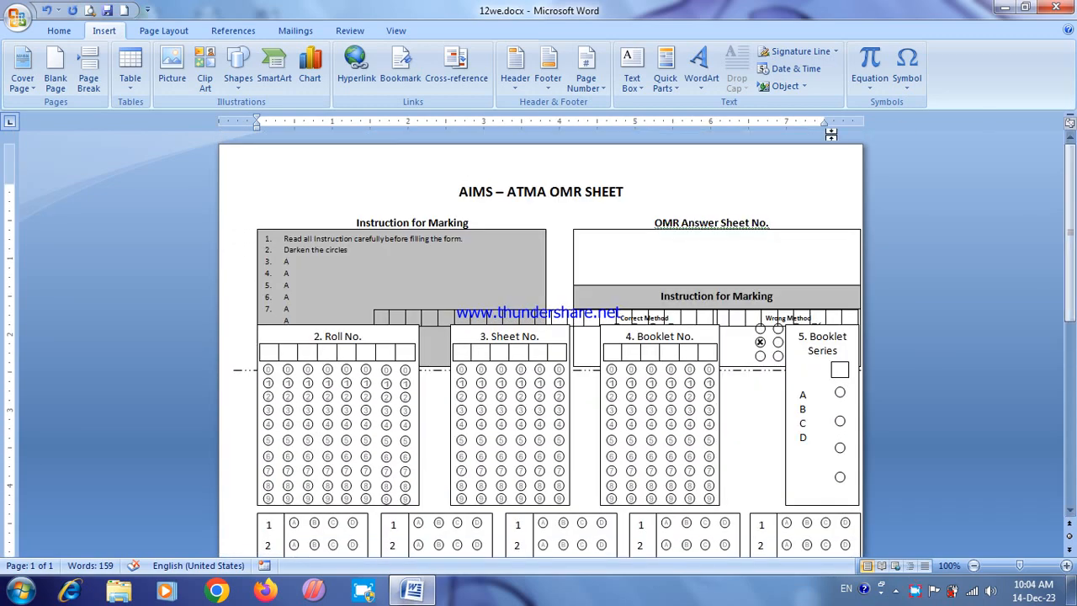
left_click(847, 184)
left_click_drag(824, 120, 847, 120)
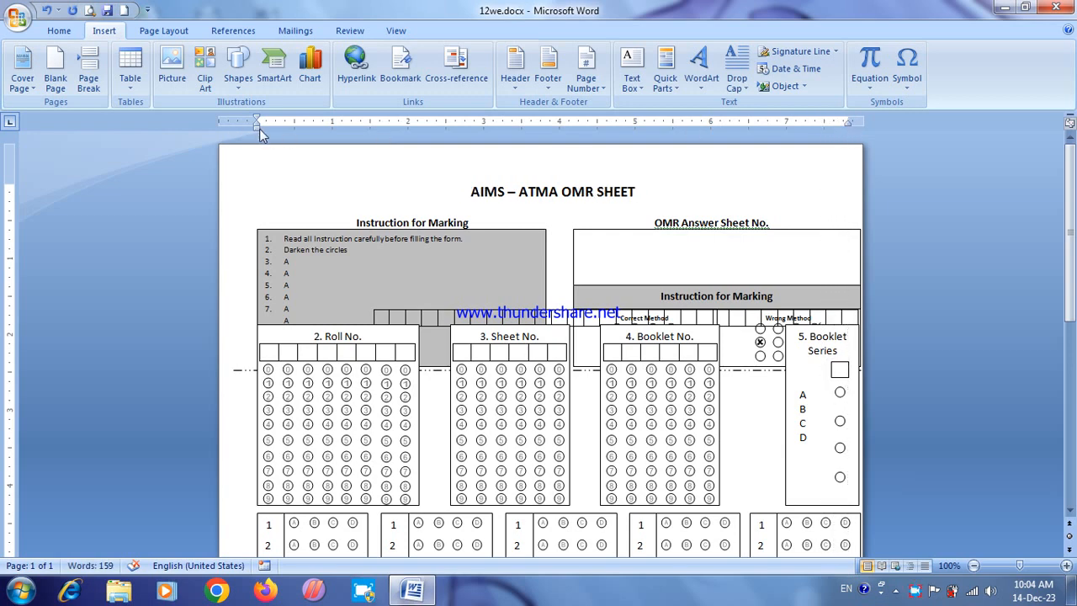
mouse_move(257, 128)
left_mouse_down()
mouse_move(233, 128)
mouse_move(247, 126)
left_mouse_up()
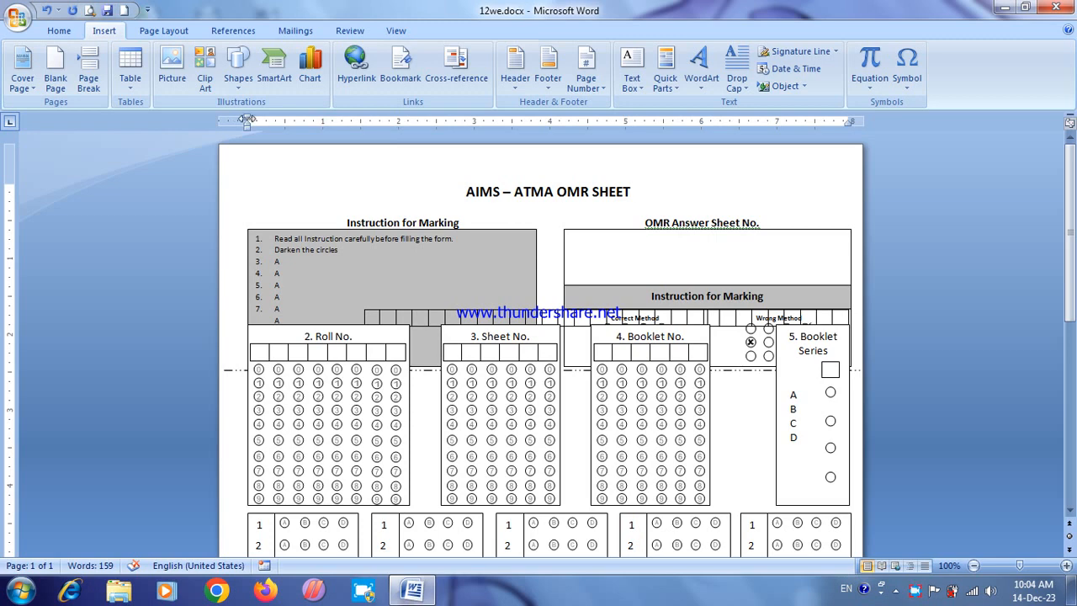
left_click_drag(246, 121, 237, 118)
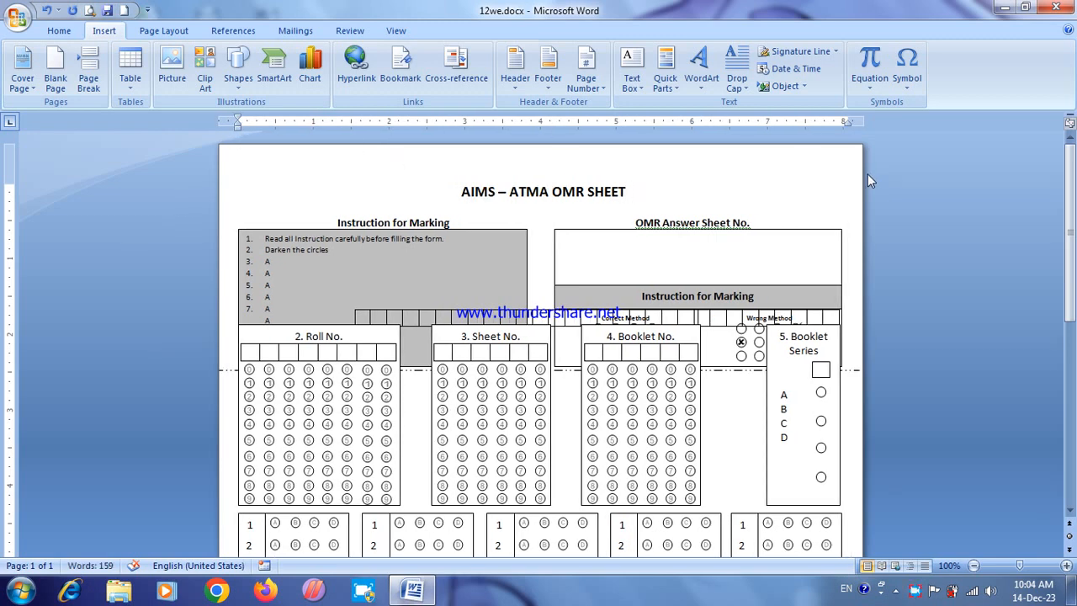
left_click_drag(849, 122, 845, 120)
Step: Reduce the page's top and bottom margins to about 0.25 inch each
left_click(270, 188)
left_click_drag(6, 181, 7, 162)
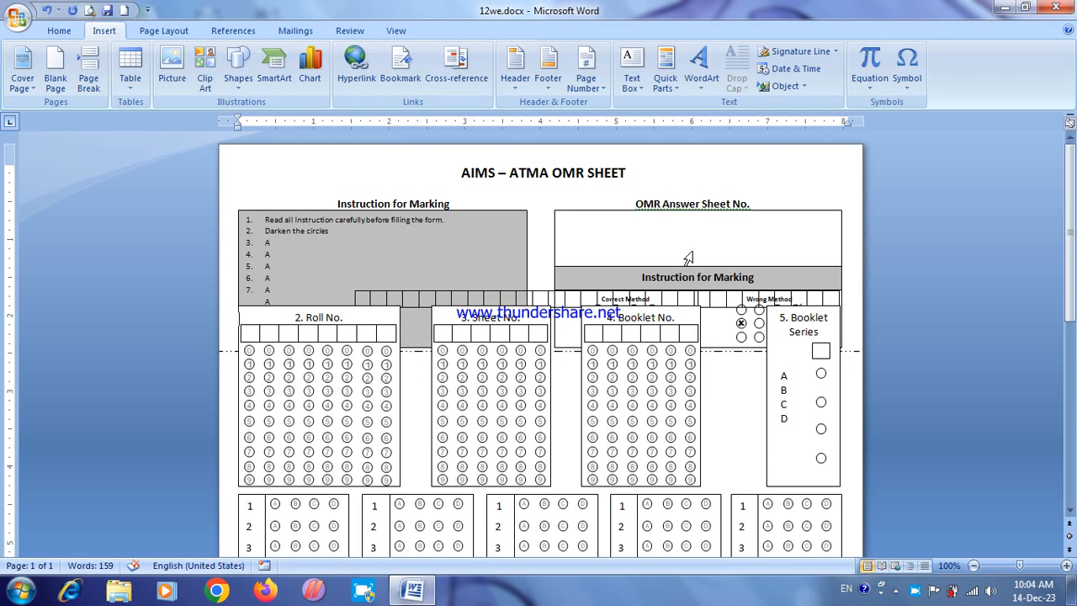
left_click_drag(1070, 232, 1049, 436)
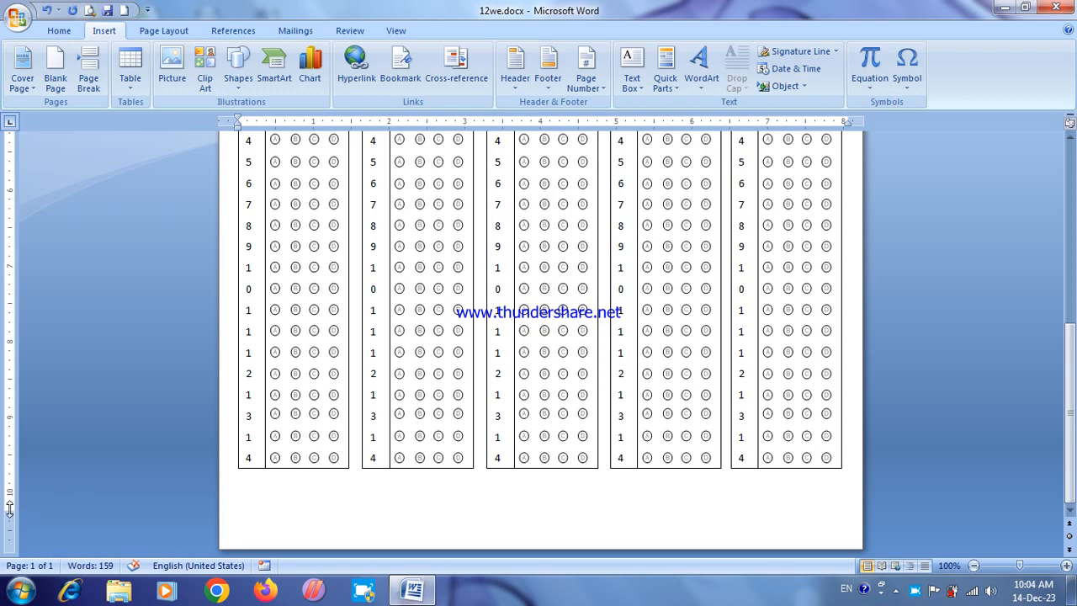
left_click_drag(9, 511, 8, 529)
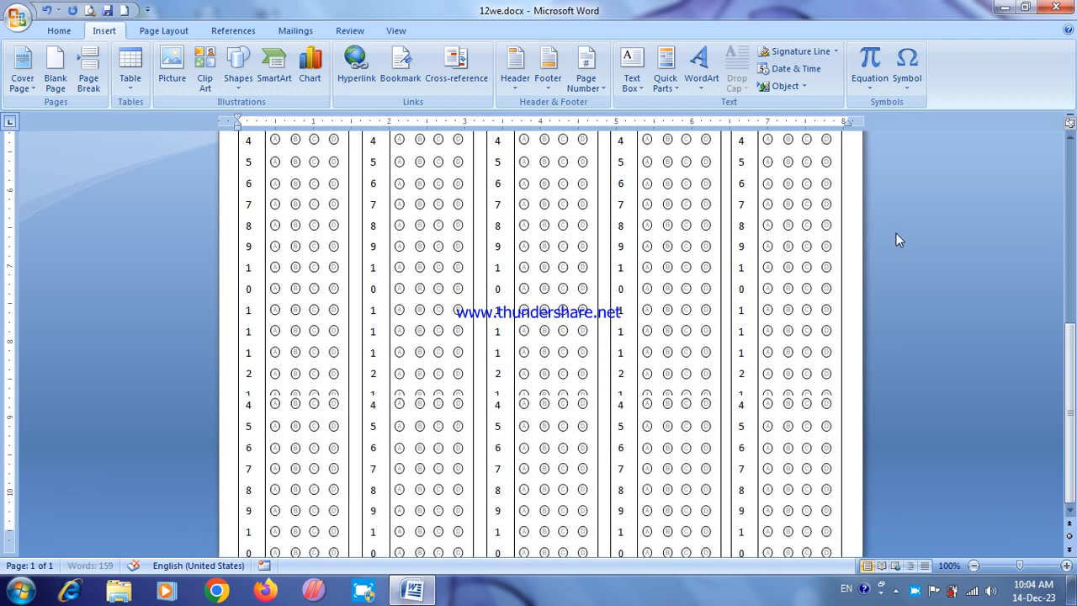
left_click_drag(1070, 419, 1075, 217)
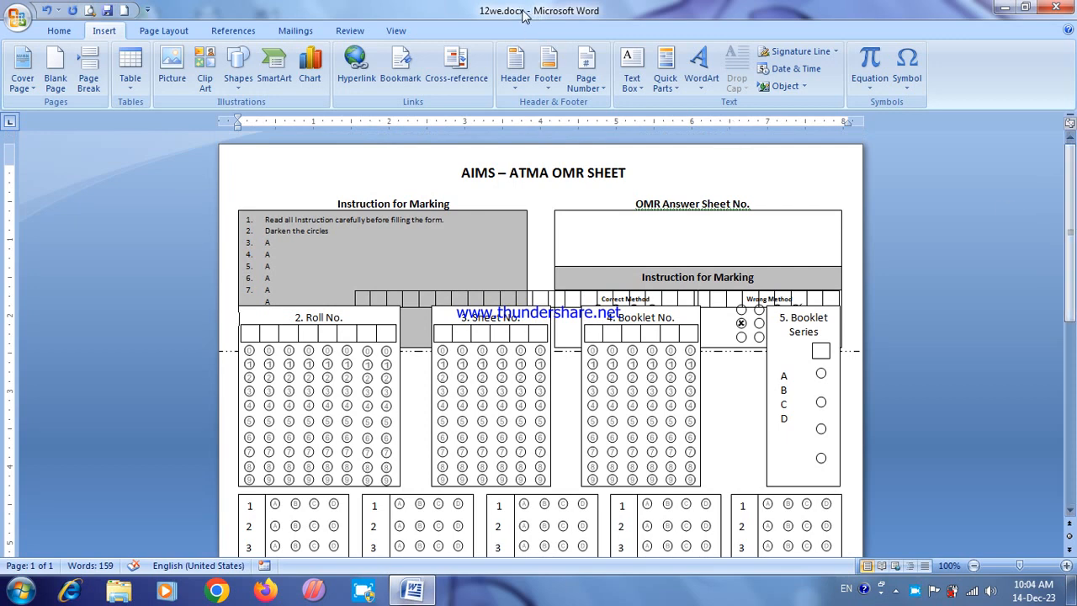
Step: Delete the entire inserted OMR sheet so the document is empty
left_click(789, 163)
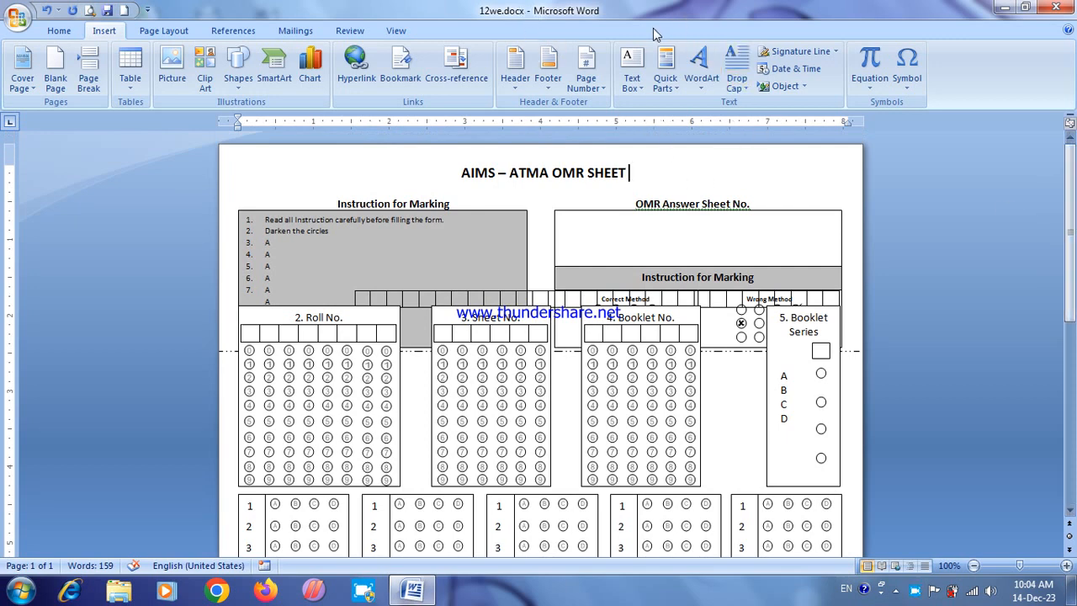
left_click(805, 87)
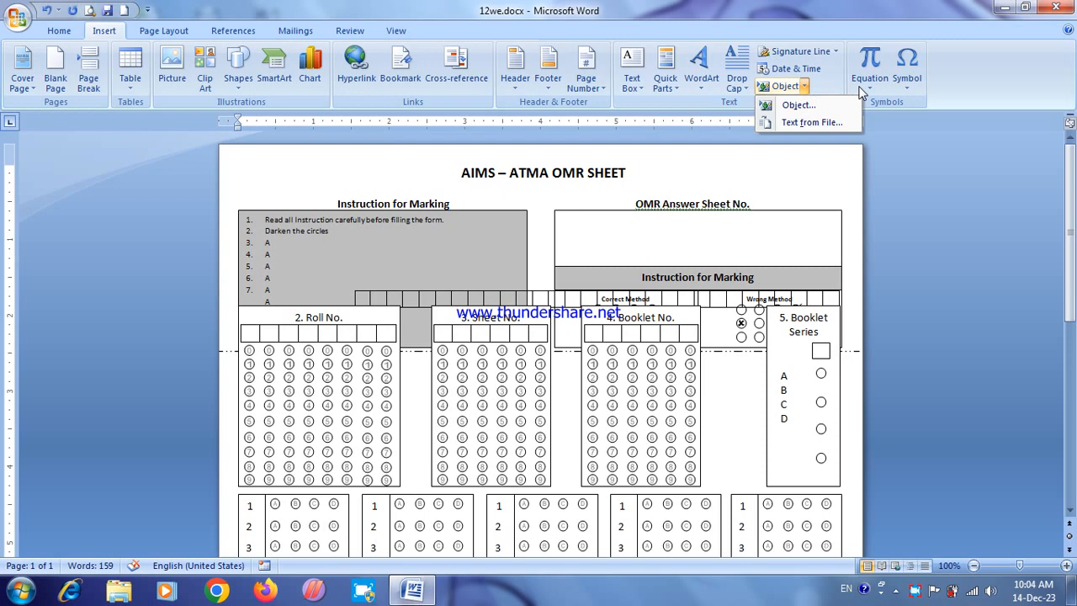
left_click(711, 159)
key("ctrl+a")
key("Delete")
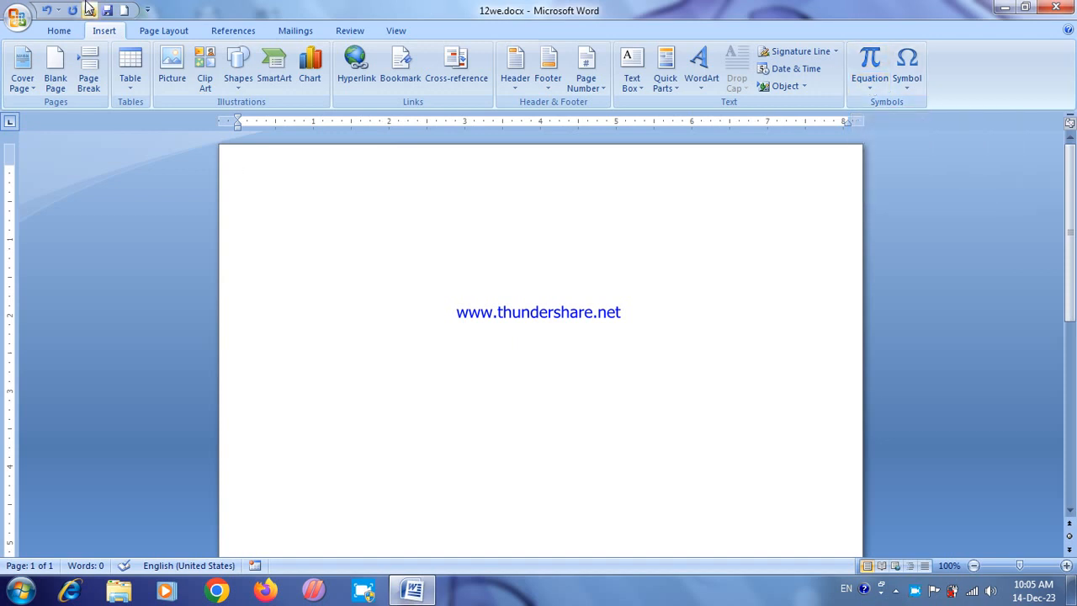
Step: Open the recent document qqq1.docx
left_click(19, 19)
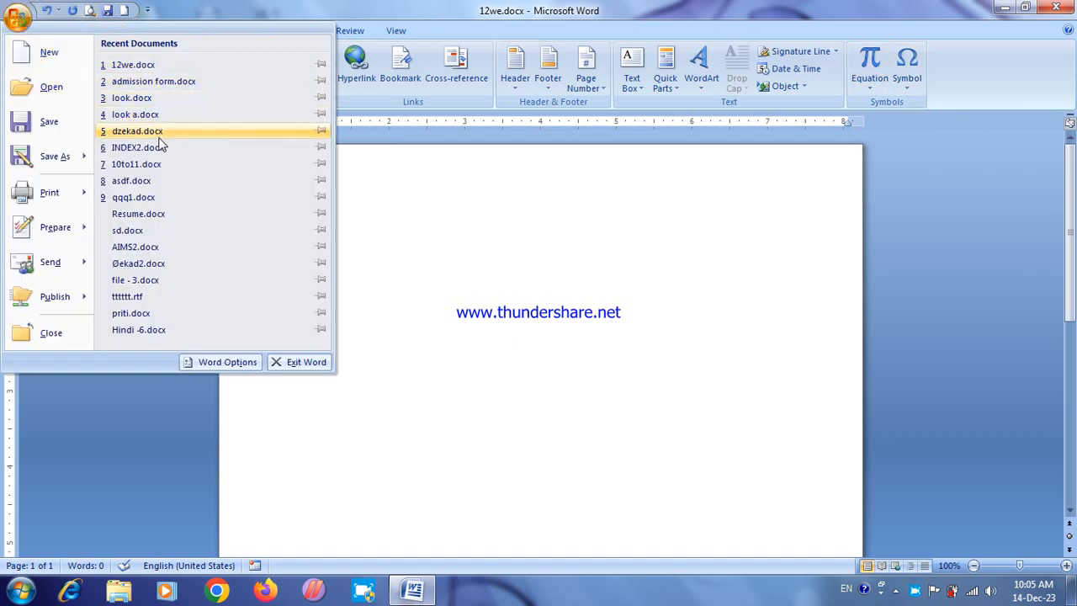
left_click(144, 200)
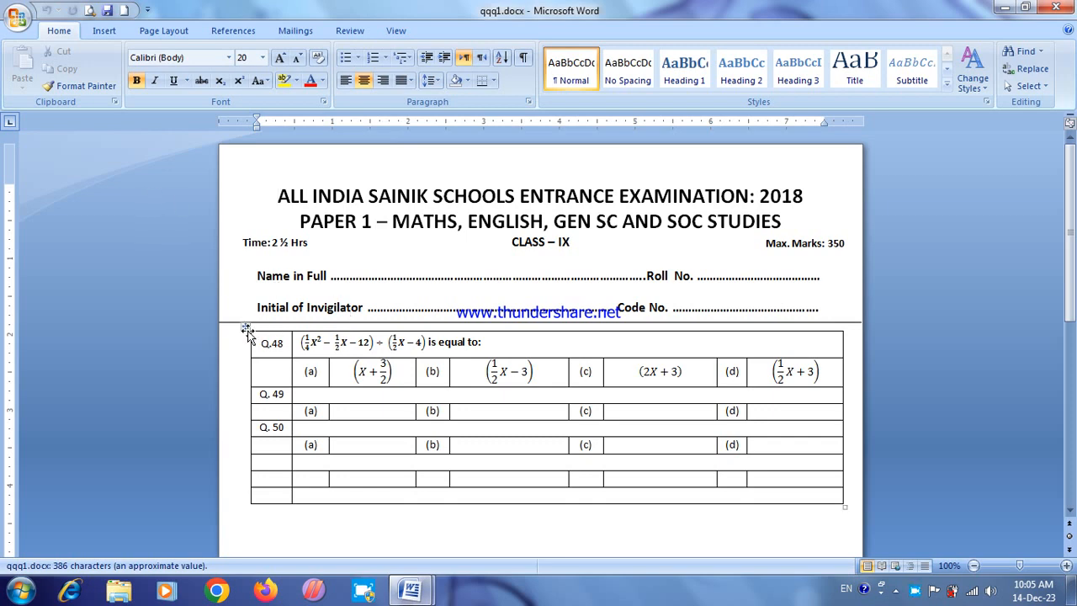
Step: Clear the contents of all cells in the question table below the exam header
left_click(246, 330)
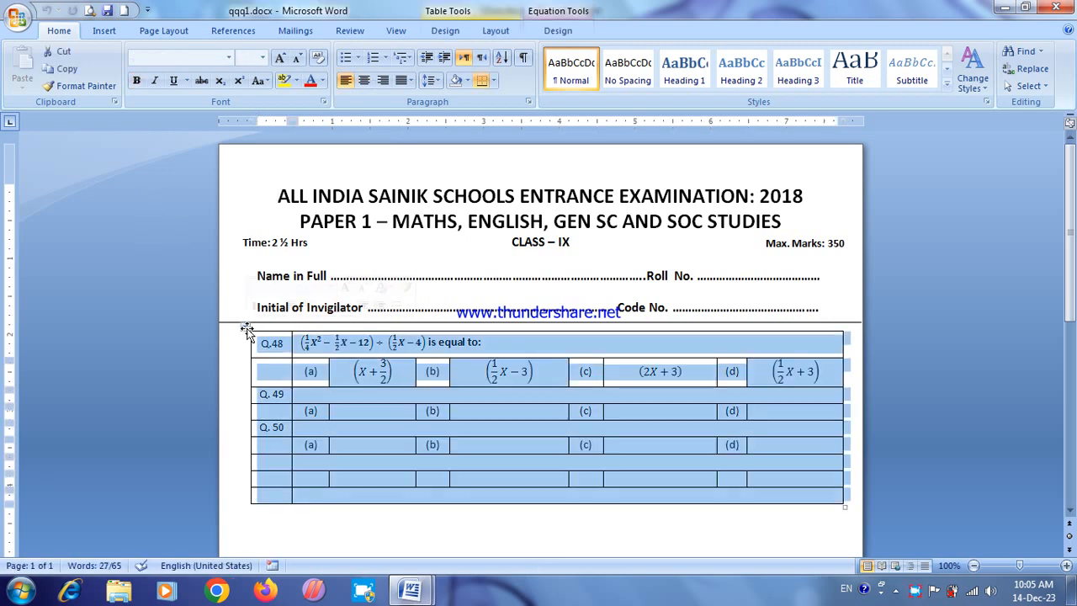
key("Delete")
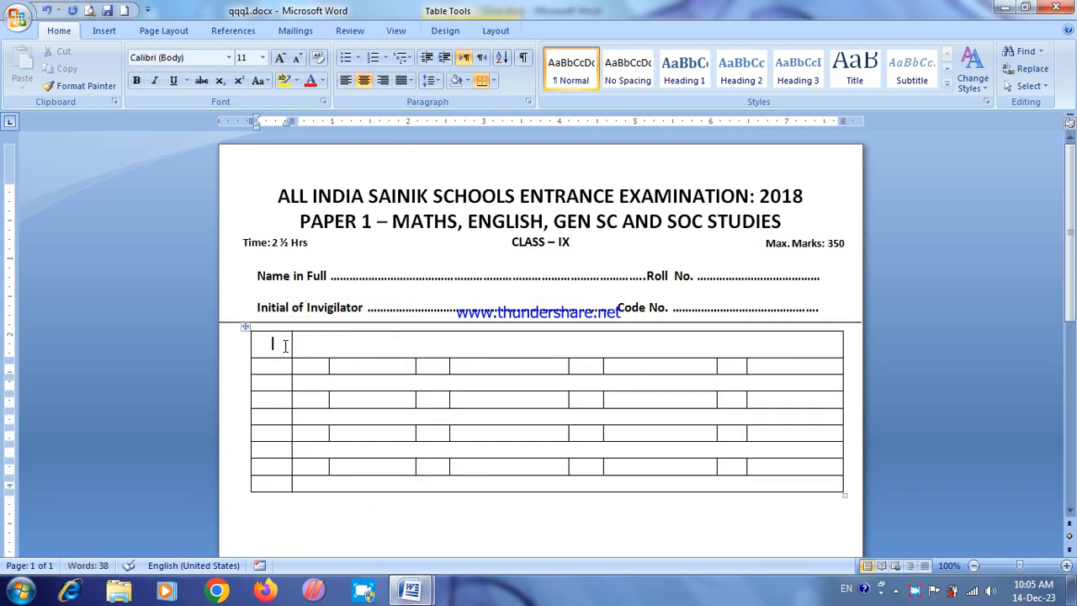
left_click(290, 519)
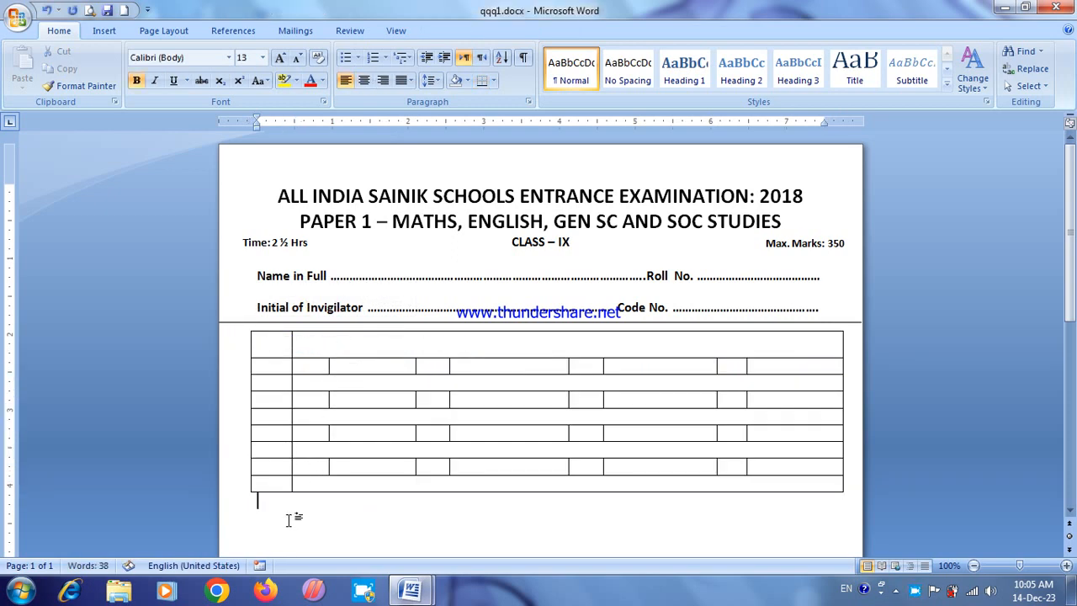
Step: Delete the whole question table below the exam header
left_click(247, 328)
left_click(312, 363)
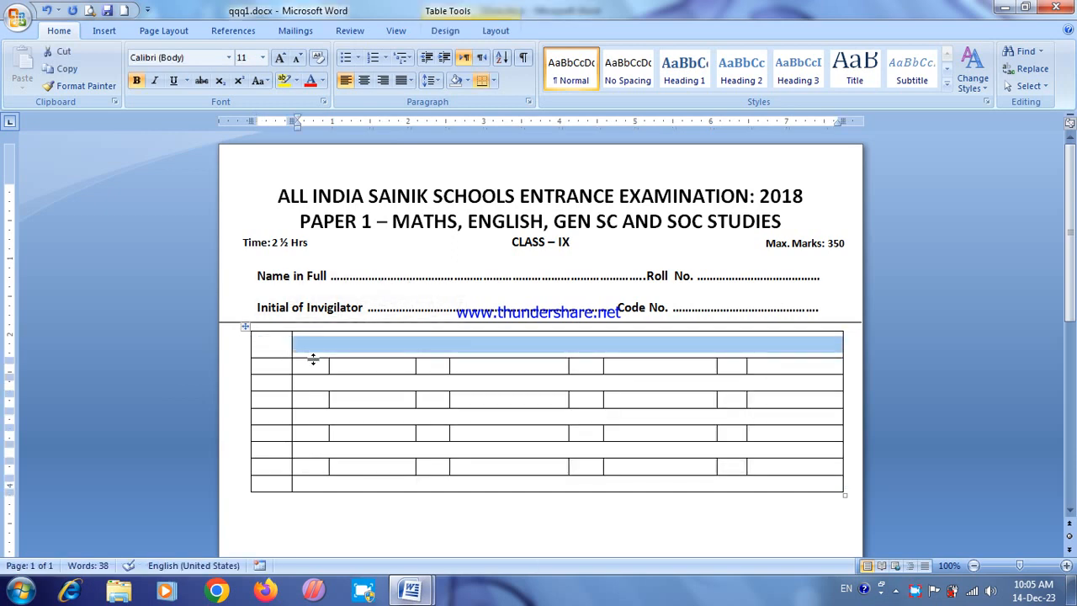
left_click(496, 30)
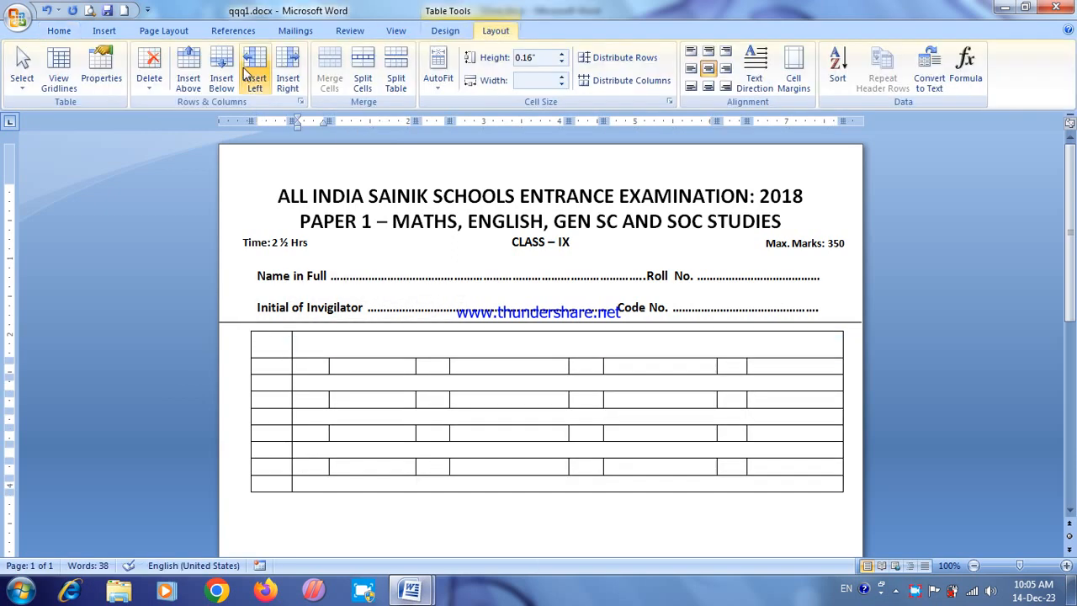
left_click(152, 80)
left_click(163, 157)
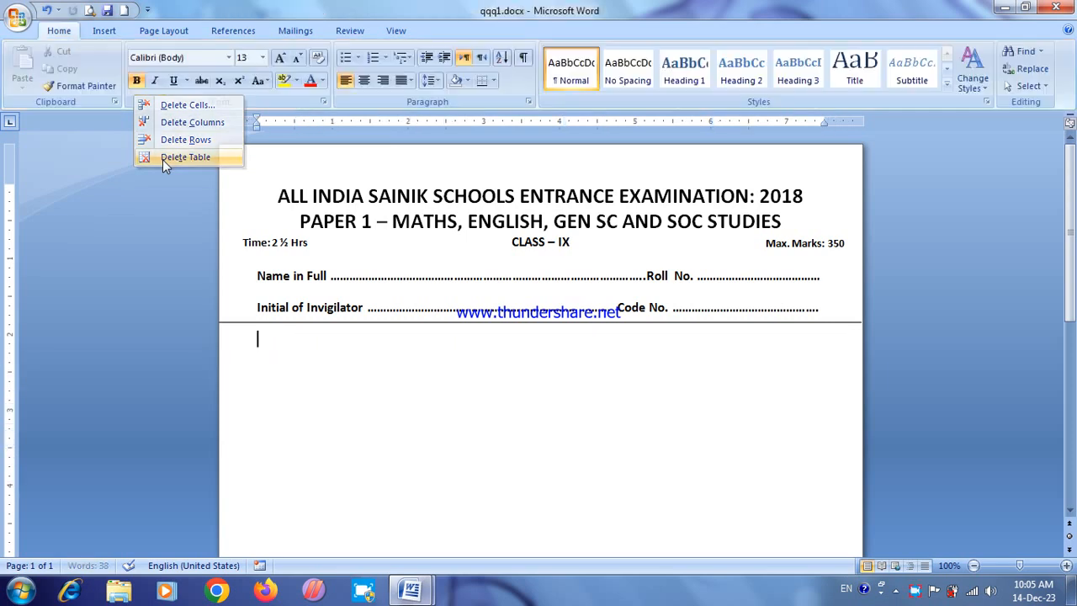
Step: Examine how the exam header is built: the divider line, centred title lines, Time and Max. Marks text boxes, and dotted name line
left_click(300, 322)
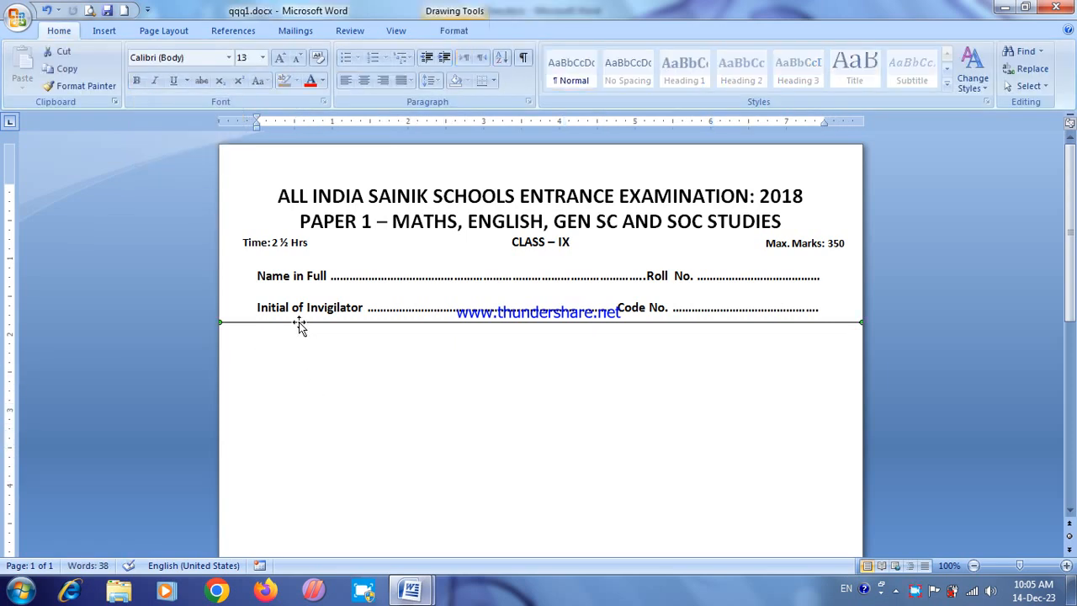
left_click(104, 31)
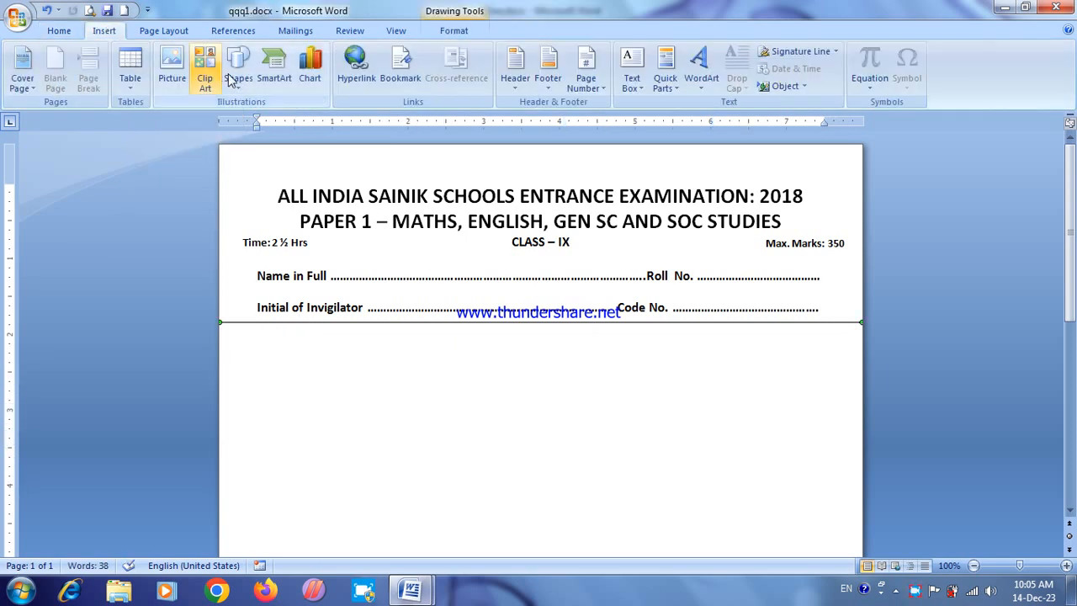
left_click(343, 333)
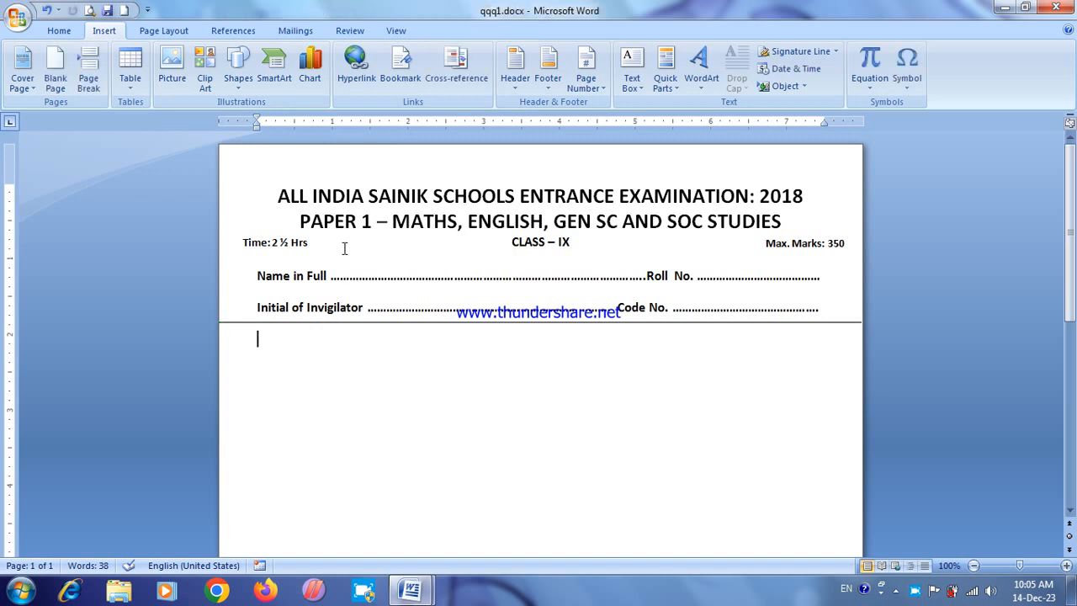
left_click(364, 196)
left_click_drag(264, 192, 440, 217)
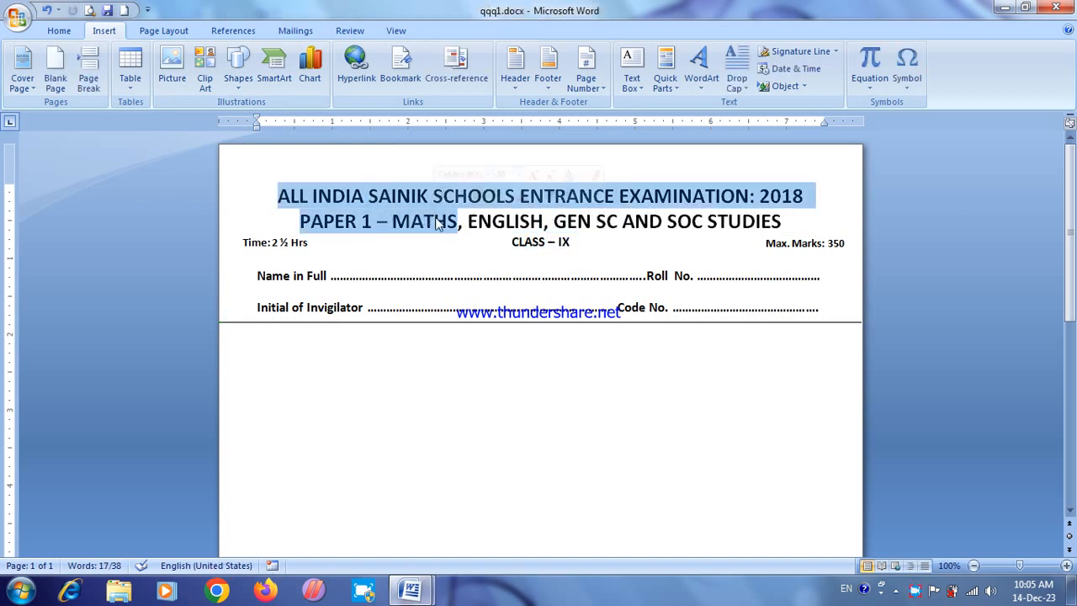
left_click(434, 220)
left_click(61, 32)
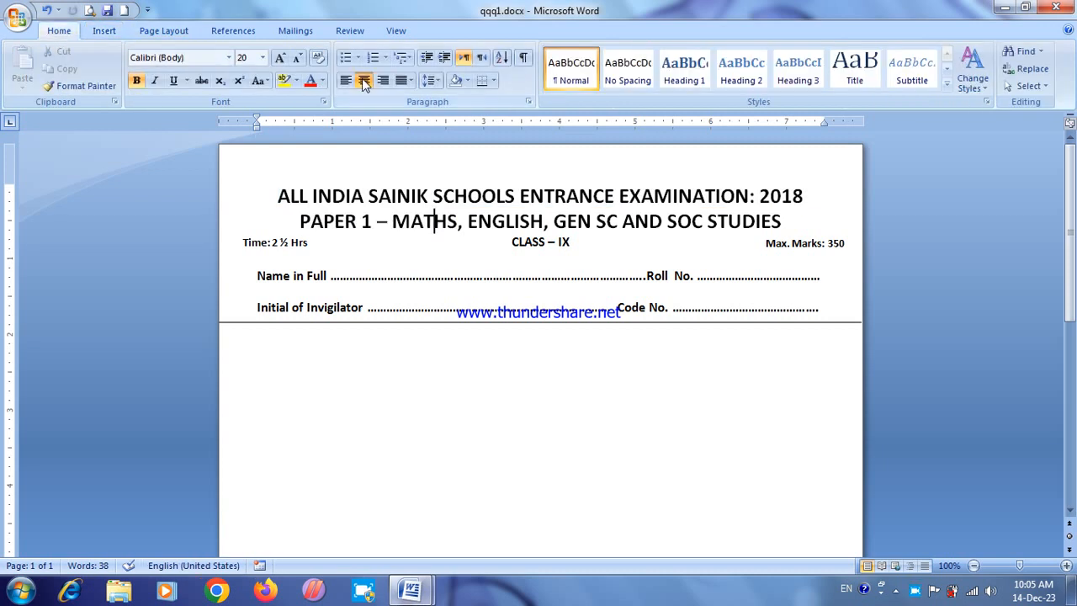
left_click(506, 195)
left_click(299, 241)
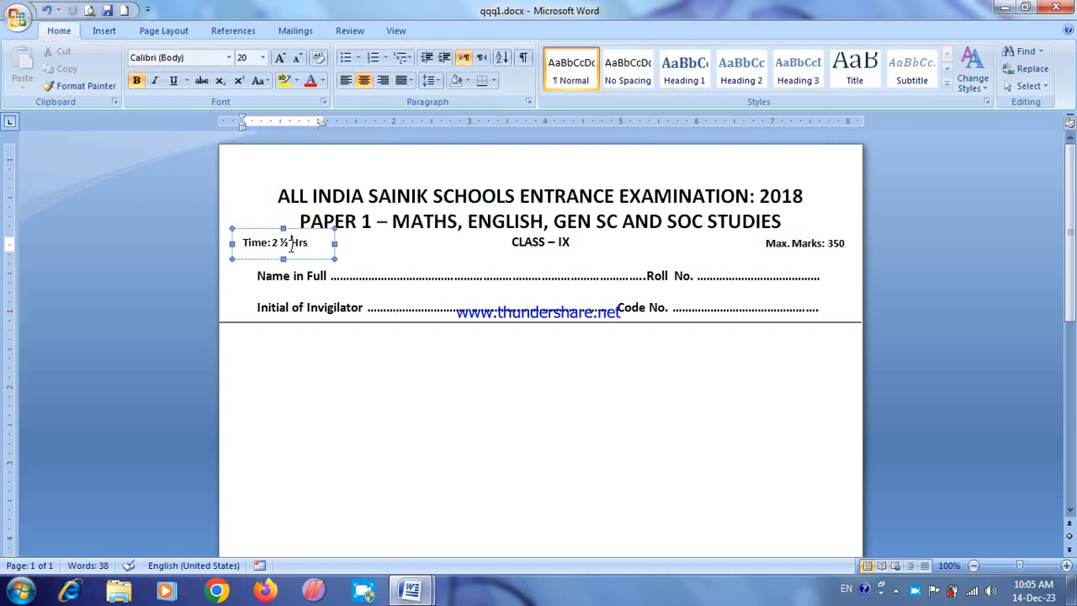
left_click(758, 242)
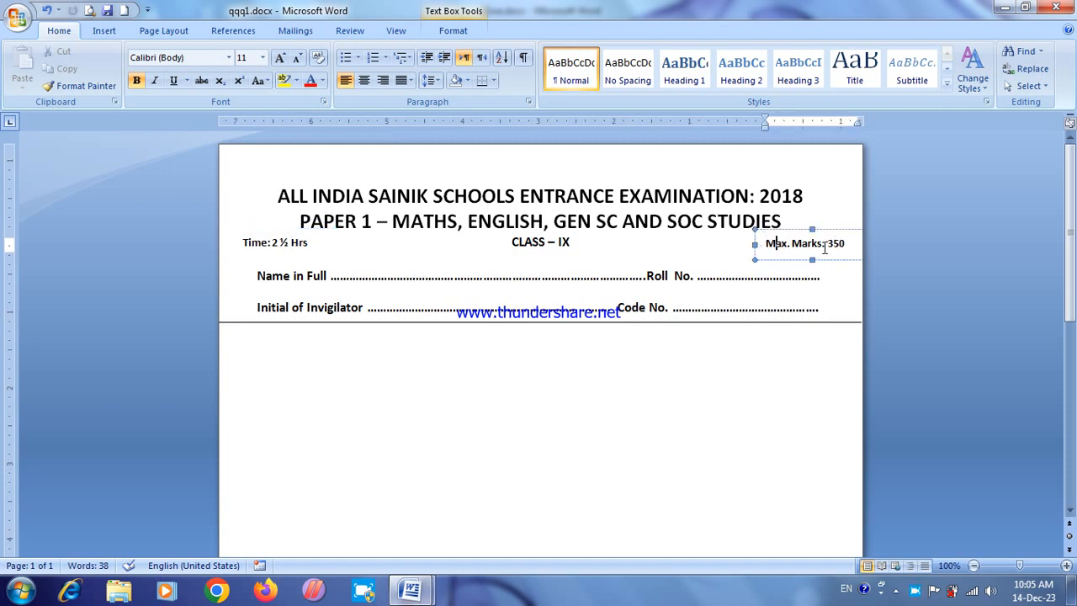
left_click(471, 275)
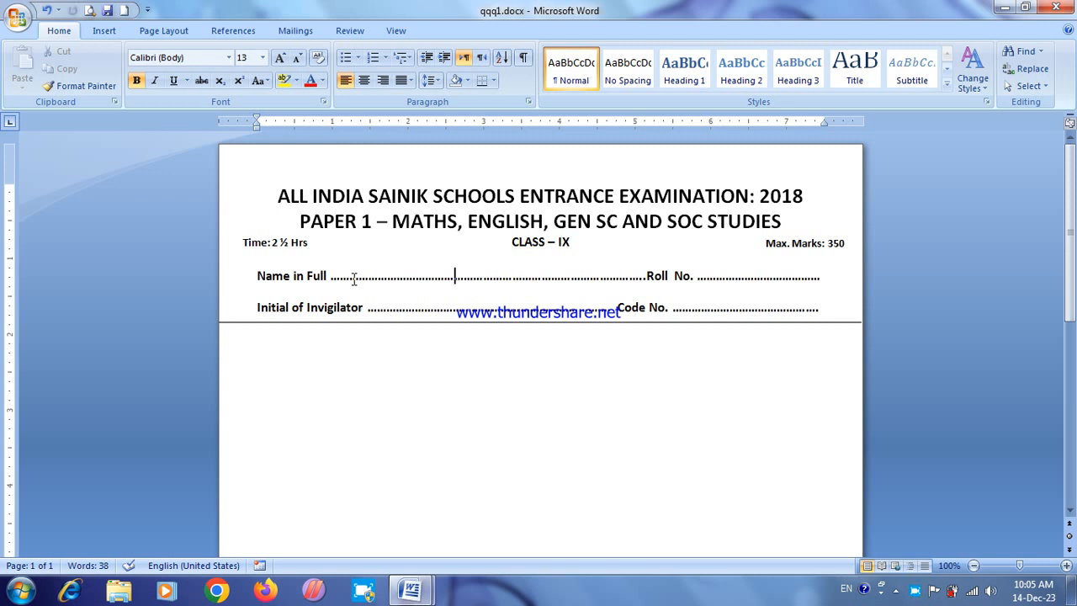
Step: Select the divider line beneath the exam header and display the available drawing shapes
left_click(321, 322)
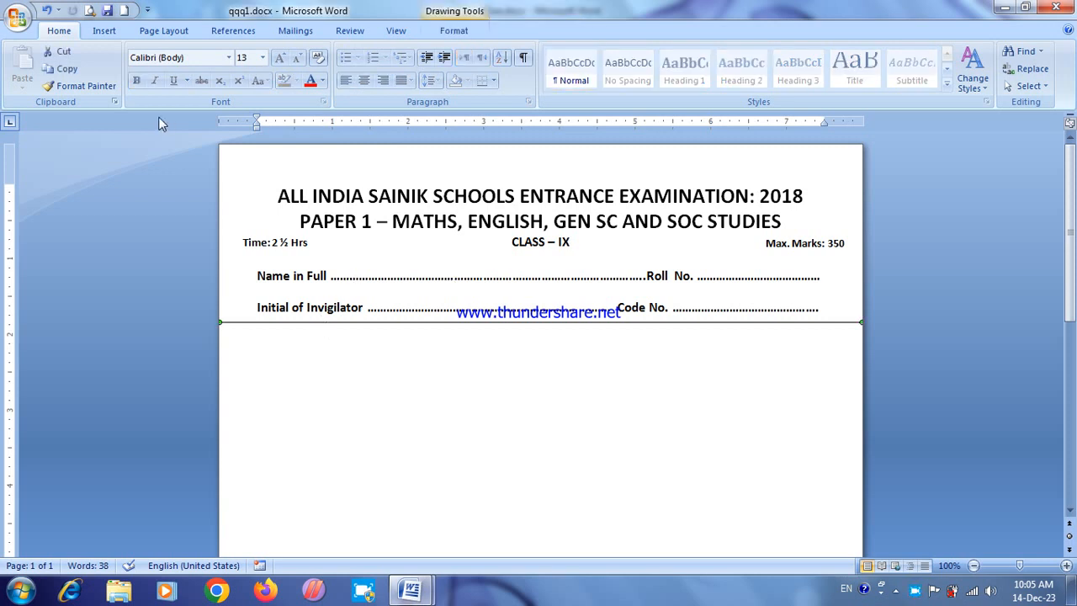
left_click(101, 32)
left_click(238, 74)
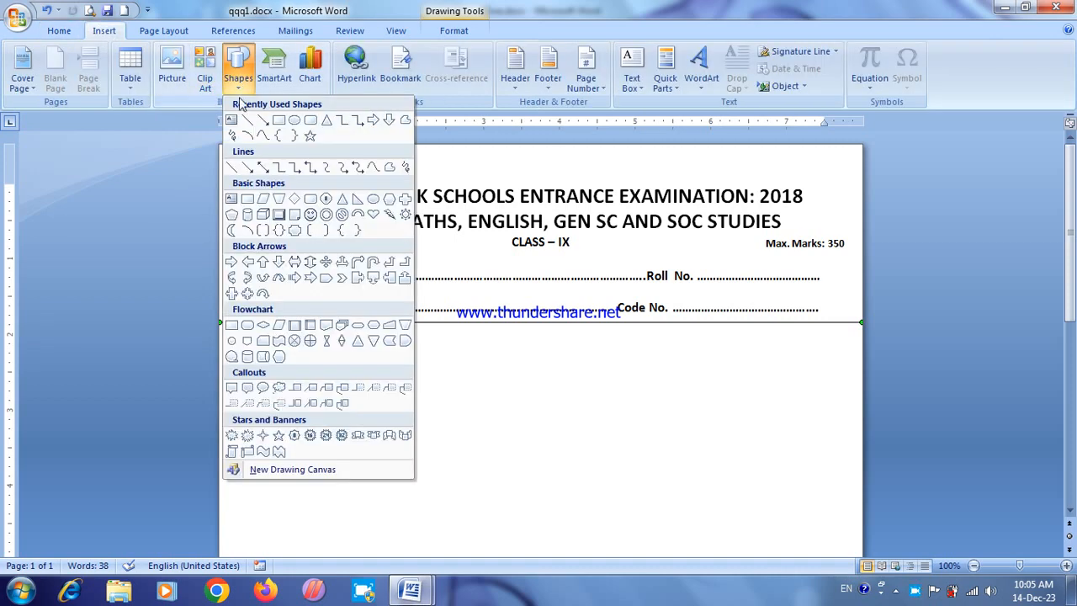
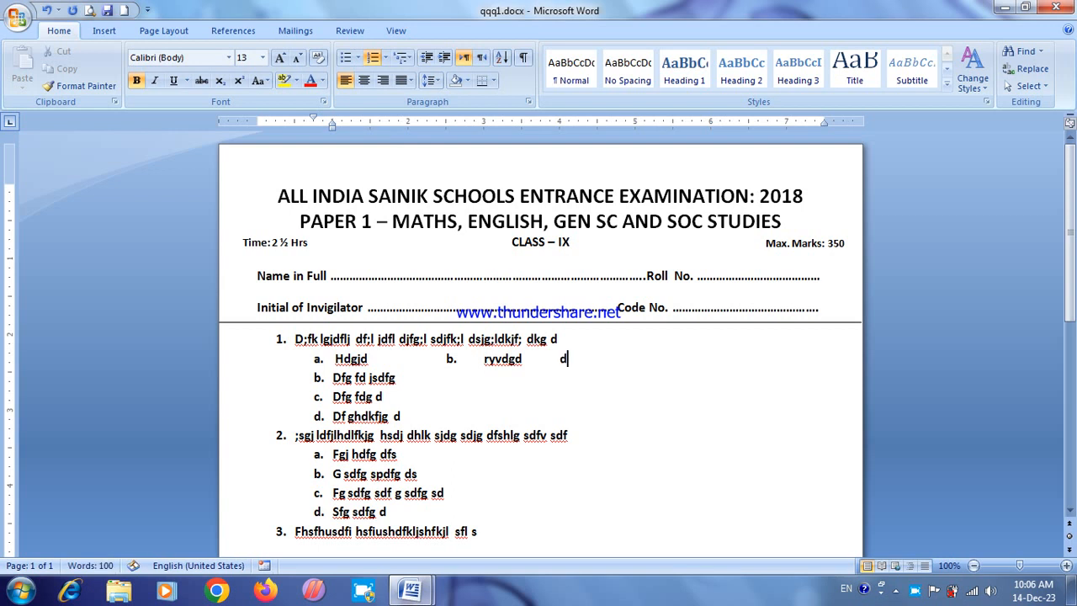
Step: Add options c. "sdf sdfs" and d. "vdfgh dfg gf" with tab spacing to the first question's option line
key("BackSpace")
type("c.")
key("Tab")
type("sdf sdfs")
key("Tab")
type("d.")
key("Tab")
type("vdfgh dfg gf")
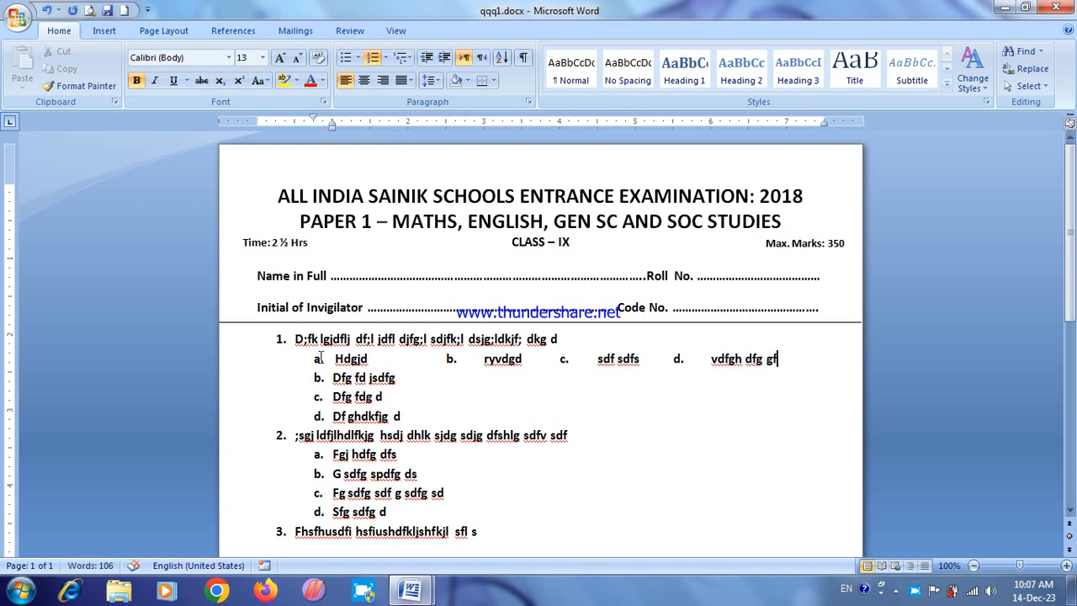
Step: Delete all the numbered questions and their options below the exam header's divider line
left_click_drag(335, 358, 644, 346)
left_click(617, 421)
left_click_drag(456, 362, 484, 362)
left_click(536, 435)
left_click_drag(242, 349, 269, 557)
key("Delete")
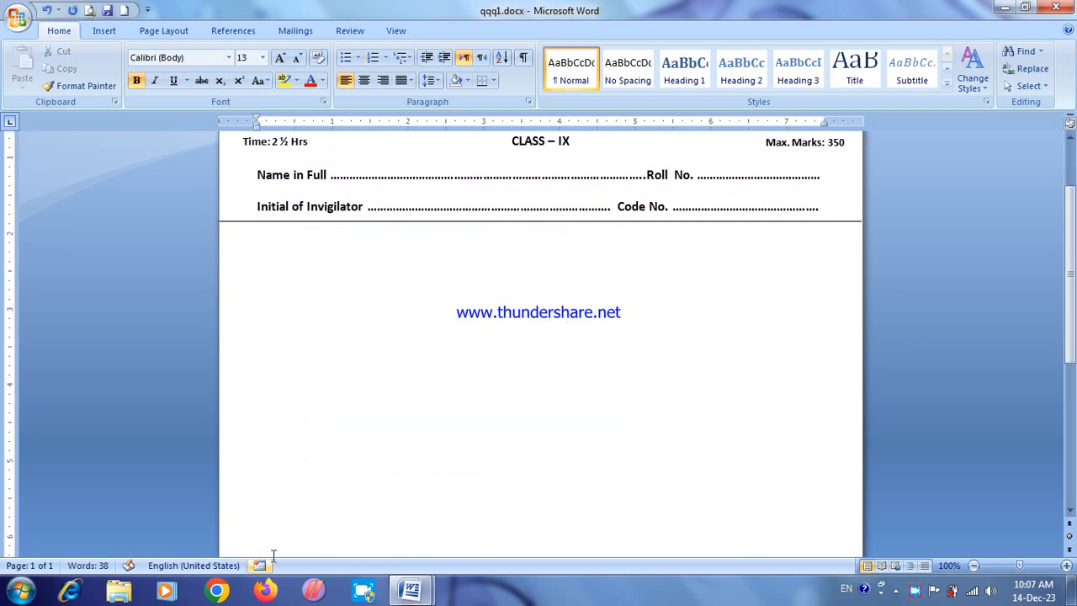
Step: Insert a table with seven columns and eight rows below the exam header
left_click(268, 251)
left_click(104, 30)
left_click(131, 78)
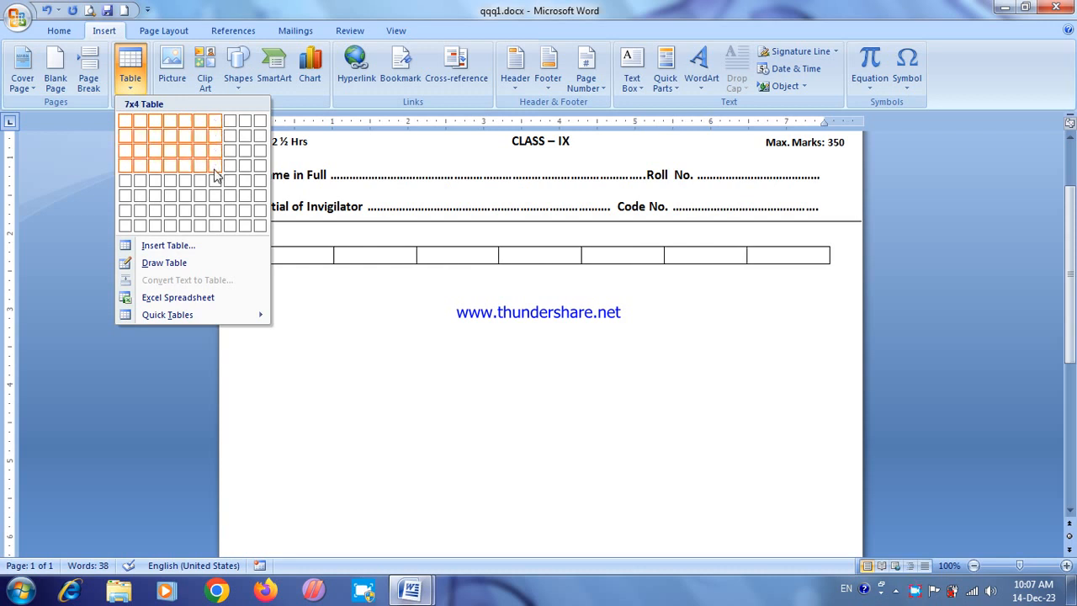
left_click(213, 226)
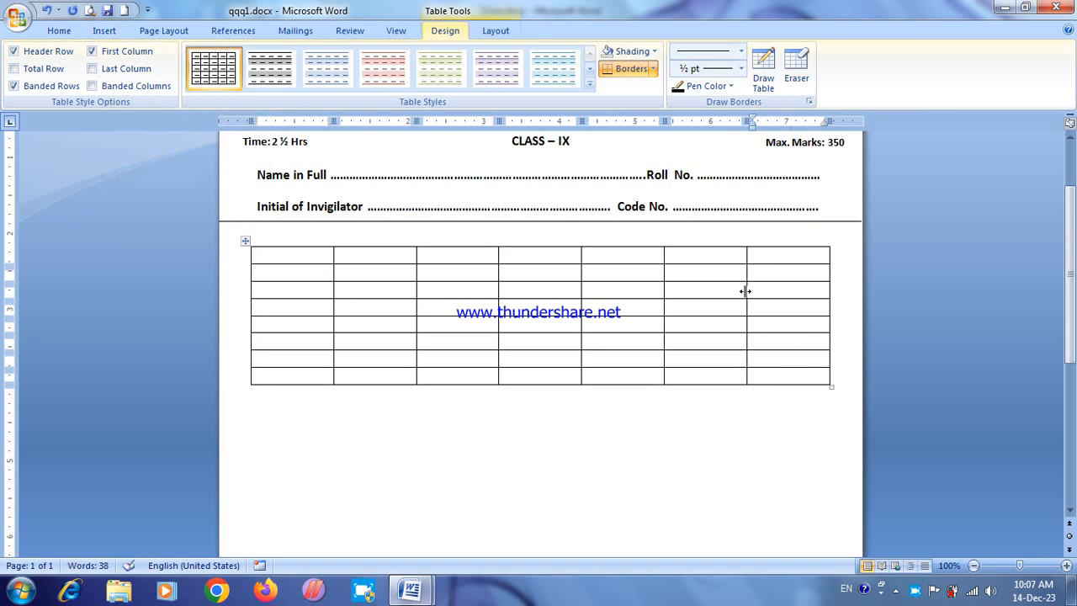
Step: Select the whole table and insert a matching block of rows below it twice
left_click(245, 241)
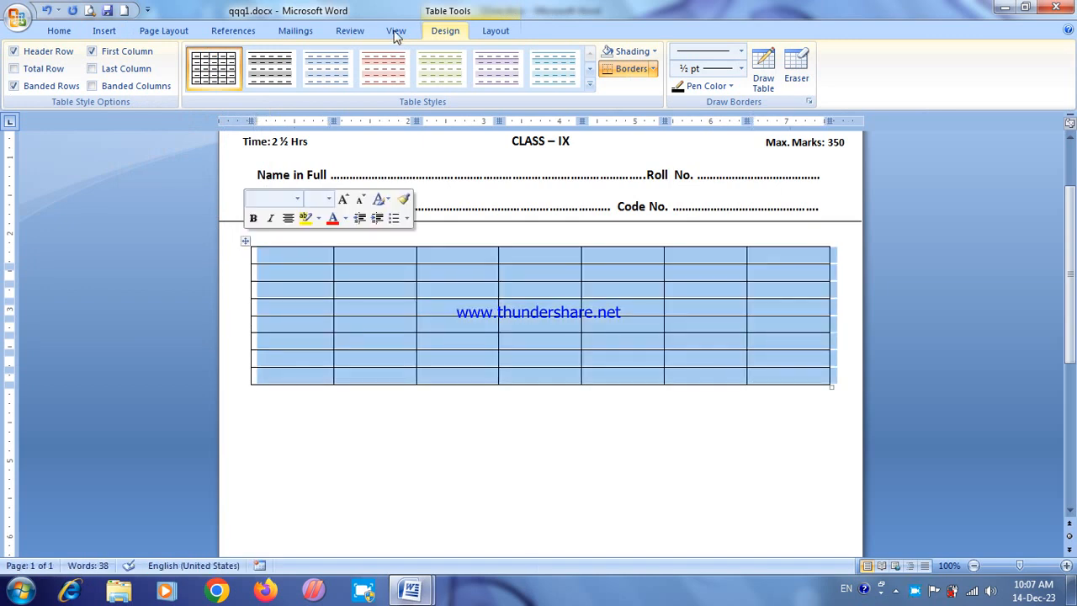
left_click(494, 31)
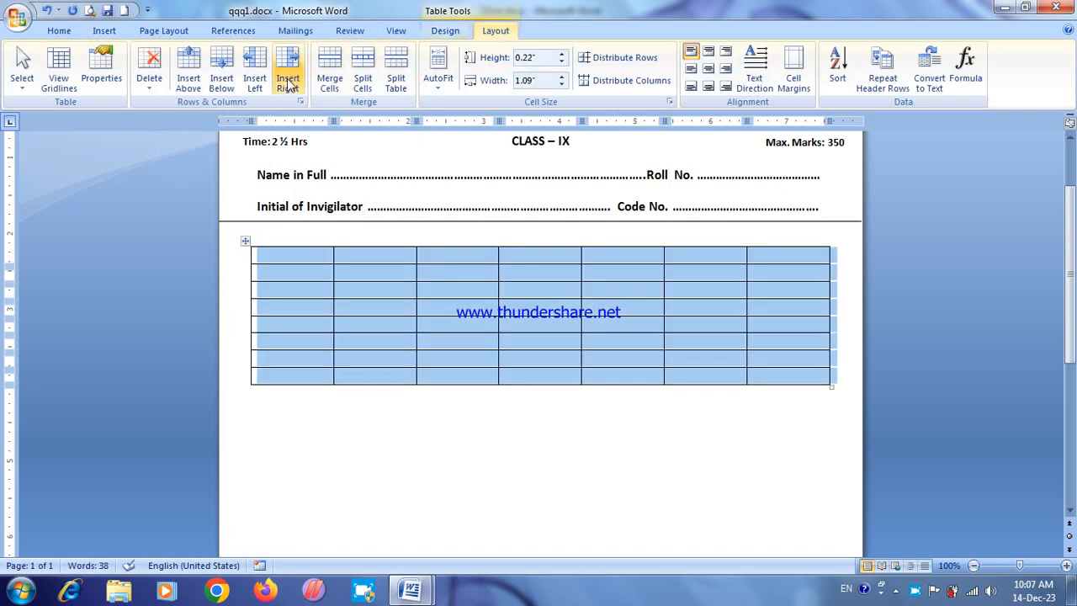
left_click(223, 82)
left_click(223, 83)
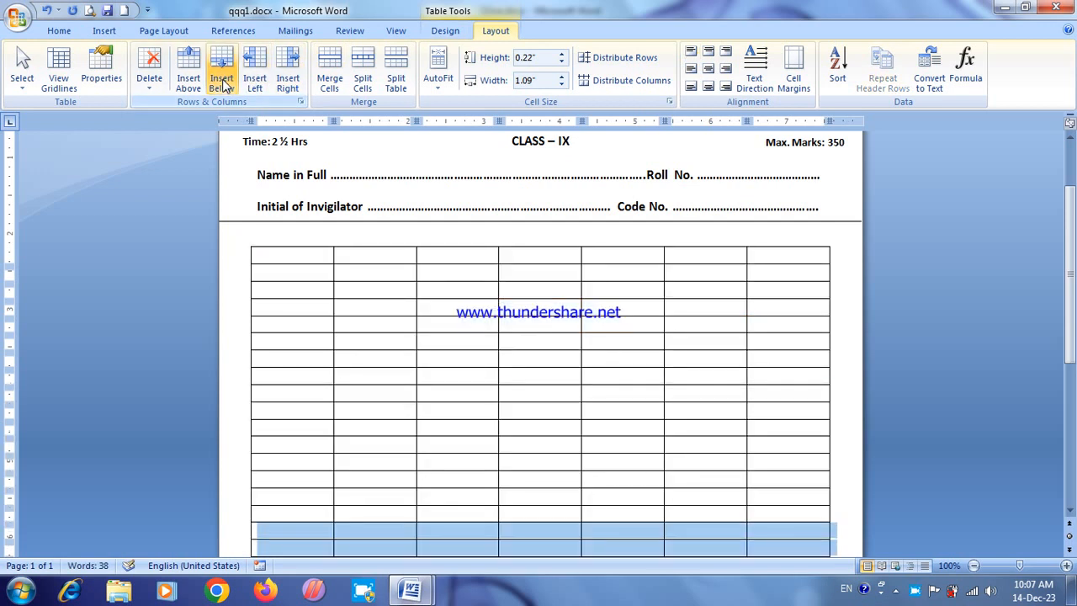
left_click(393, 276)
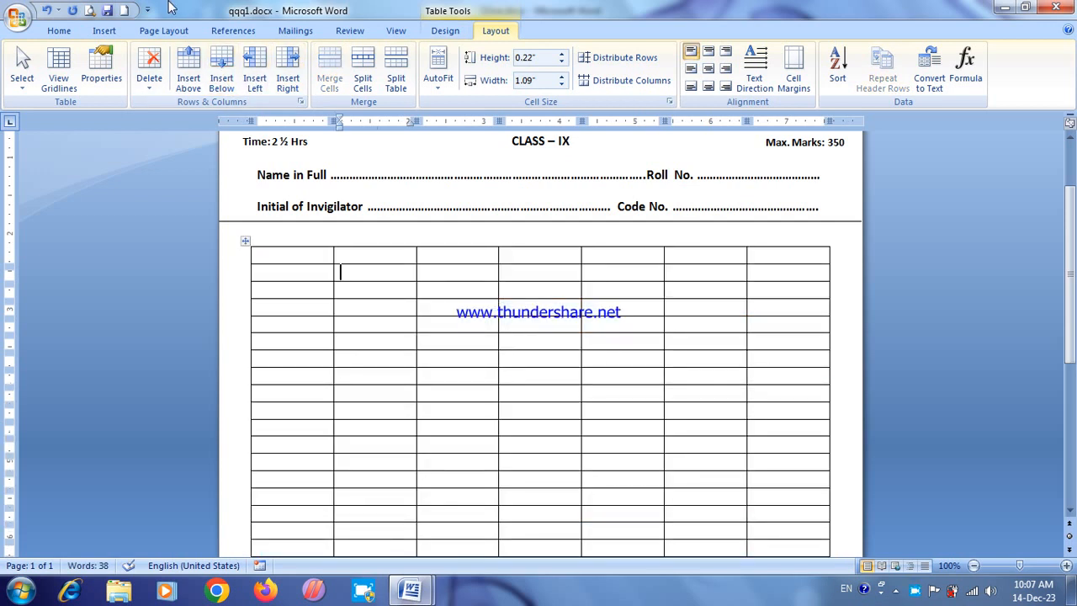
left_click(105, 30)
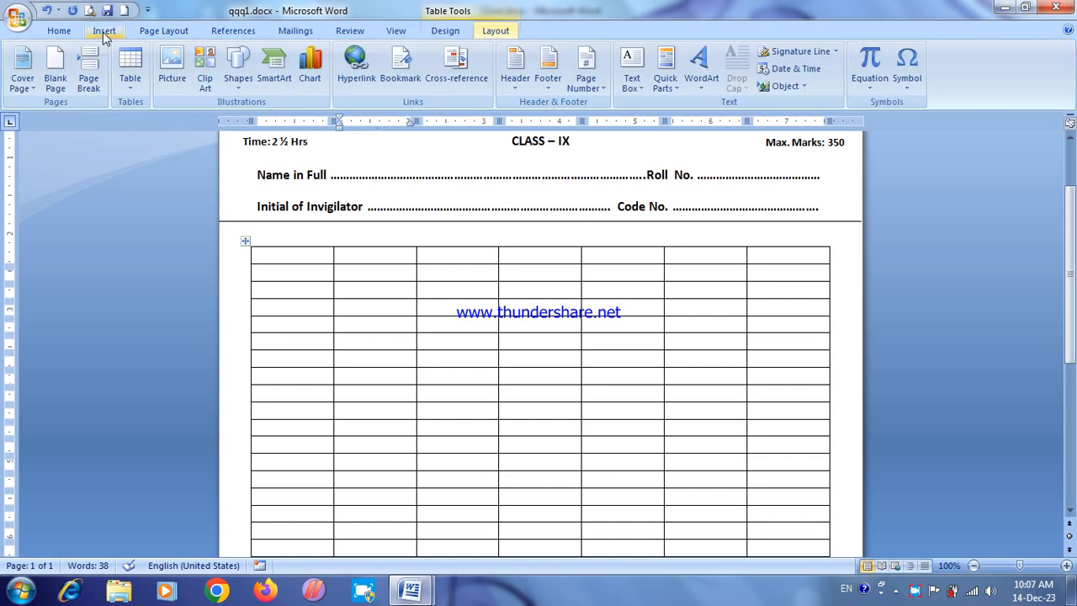
left_click(131, 70)
left_click(175, 247)
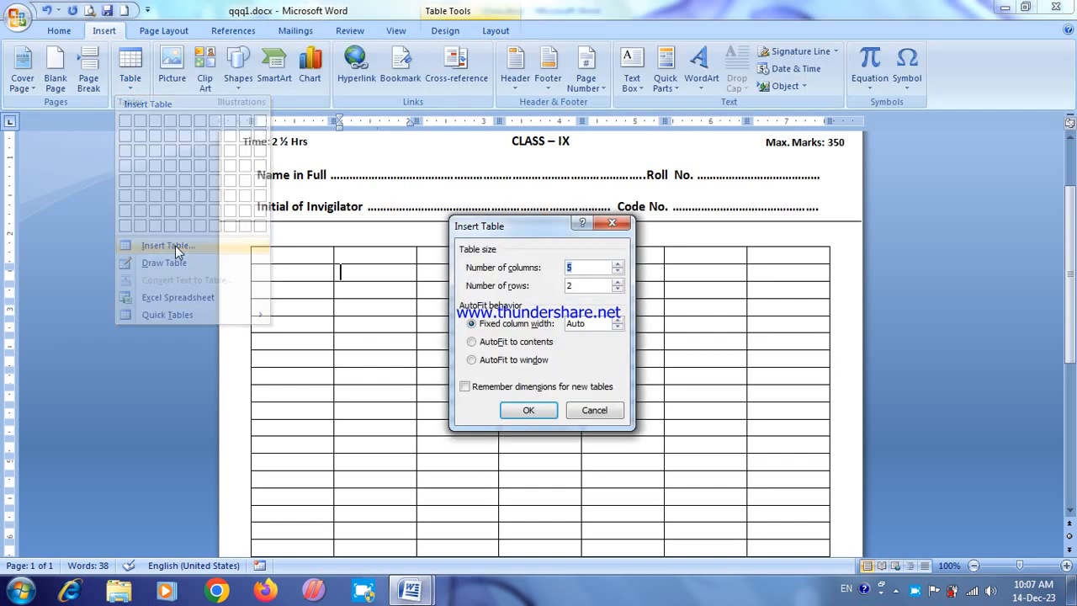
left_click(612, 222)
left_click(439, 310)
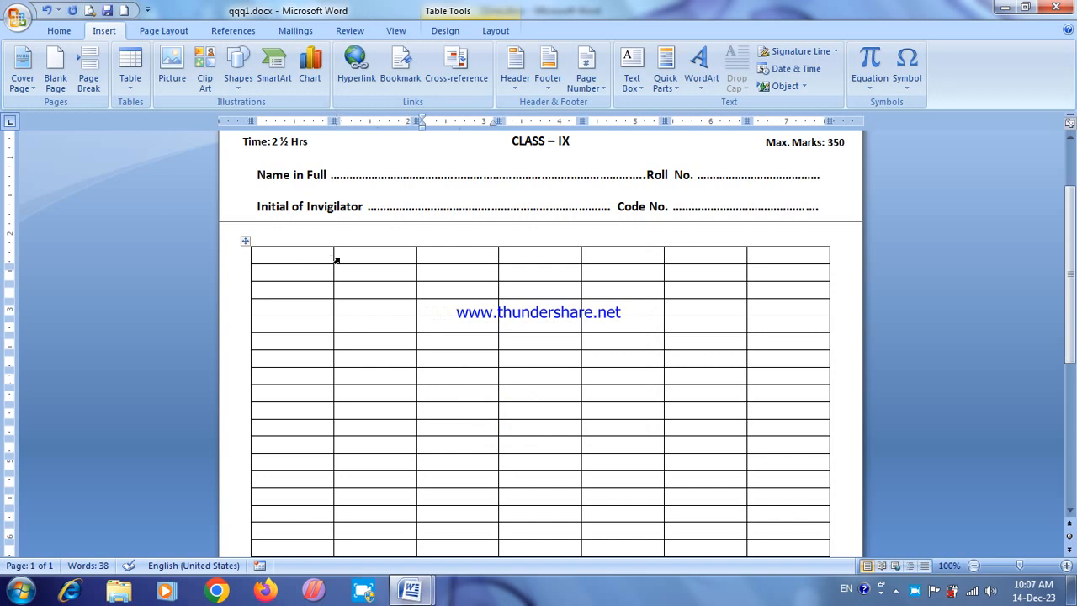
Step: Undo the narrowing of the table's first column and both row insertions
left_click_drag(333, 257, 289, 262)
key("ctrl+z")
key("ctrl+z")
key("ctrl+z")
Step: Narrow the table's first column to question-number width and enter "Q.1" in its top cell
left_click(322, 253)
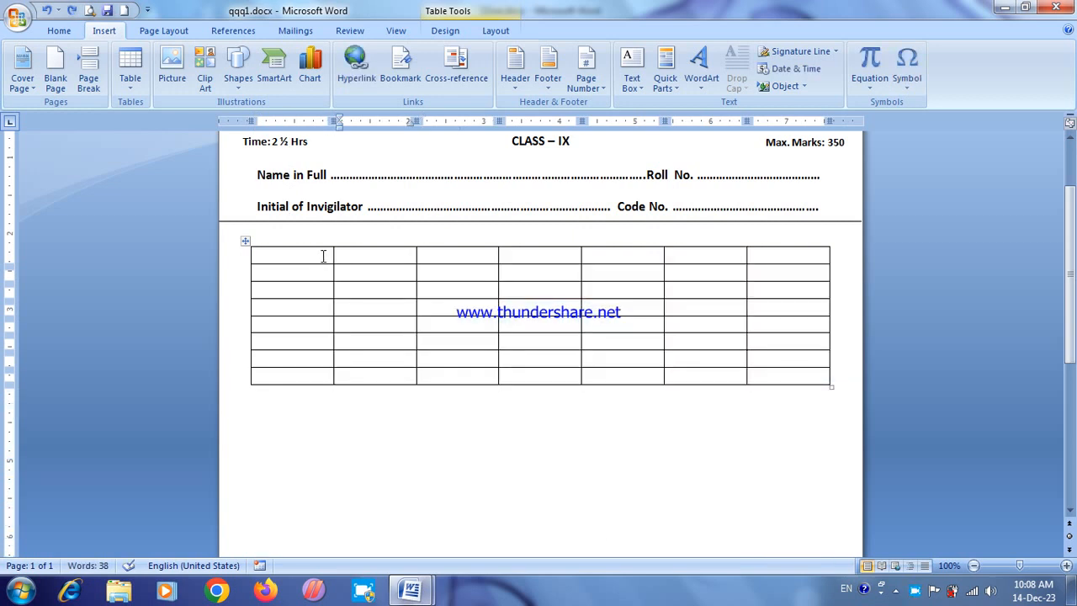
left_click_drag(333, 268, 284, 277)
left_click(270, 256)
type("Q")
key("BackSpace")
type("Q.1")
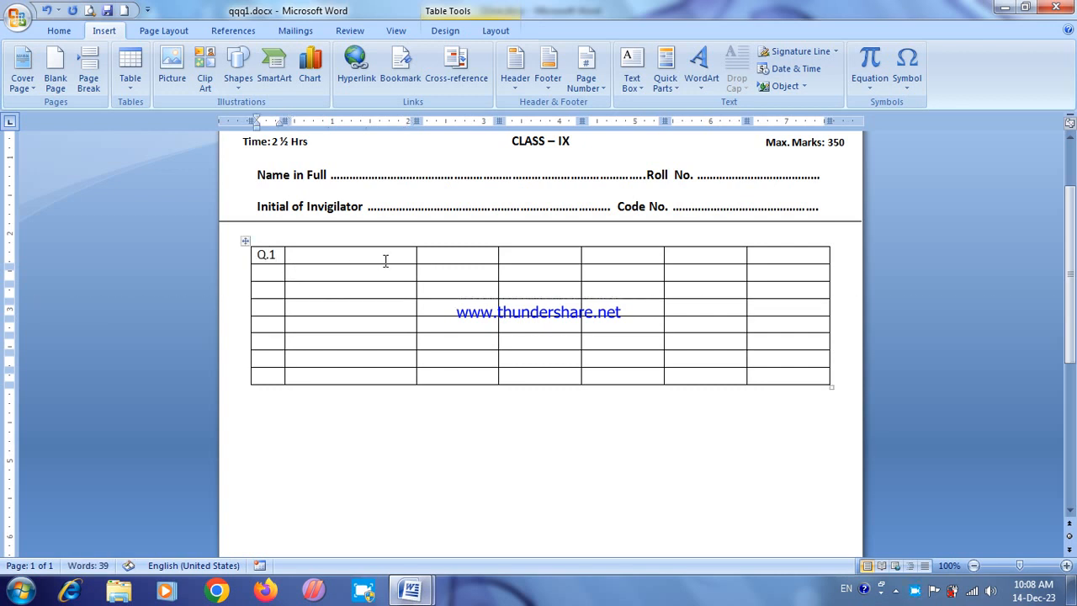
Step: Narrow the second column to label width and enter "(a)" in its second row
mouse_move(416, 279)
left_mouse_down()
mouse_move(295, 286)
mouse_move(313, 295)
left_mouse_up()
left_click(296, 272)
type("(a)")
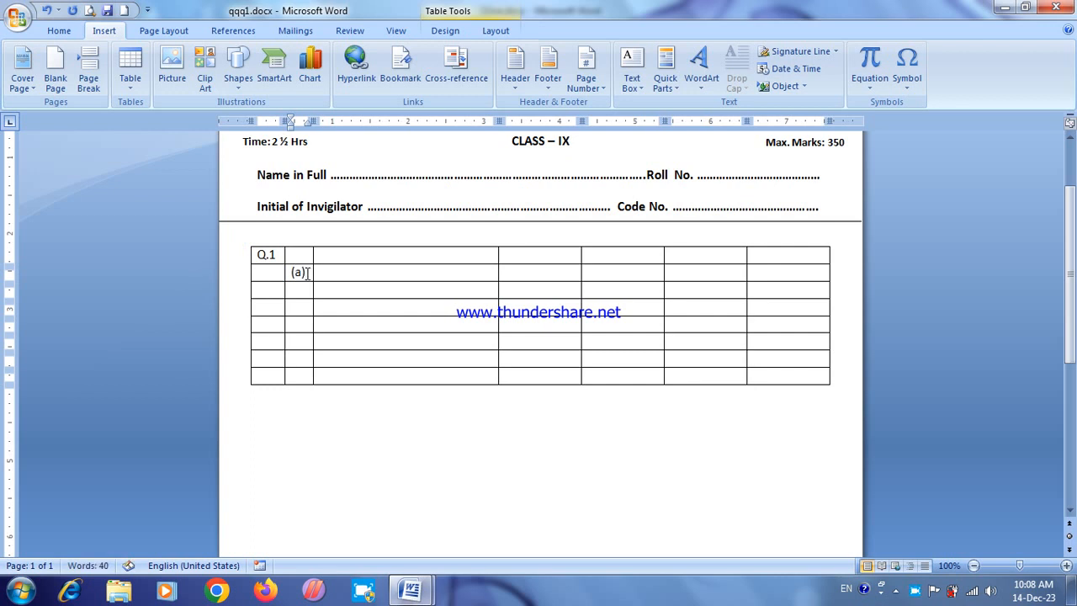
left_click(352, 288)
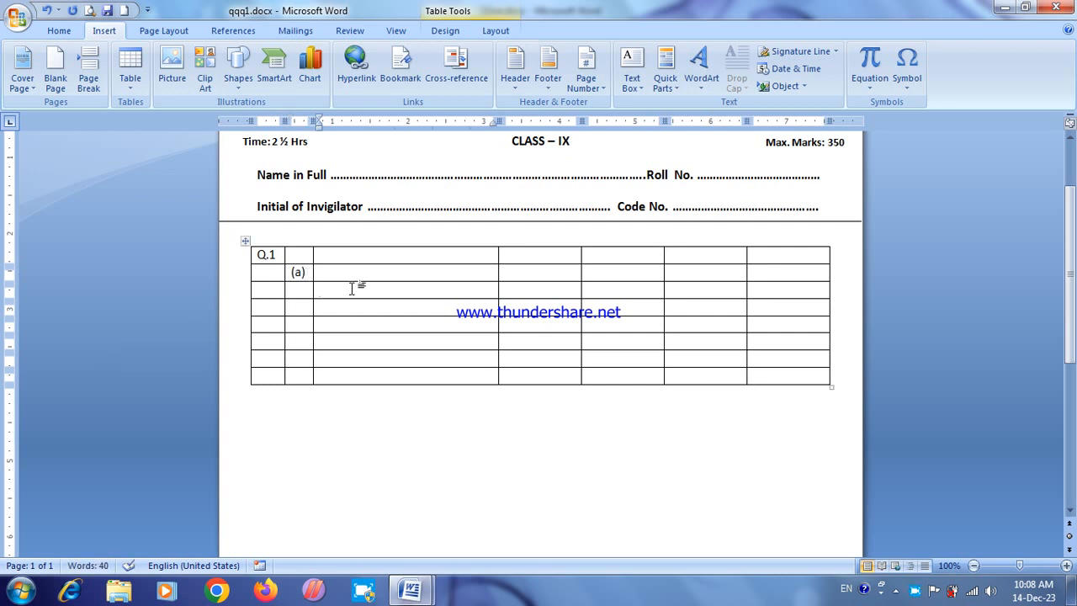
Step: Resize the third column for an answer, narrow the fourth to label width, and enter "(b)" in the fourth column's second row
left_click(340, 275)
left_click_drag(498, 274, 427, 276)
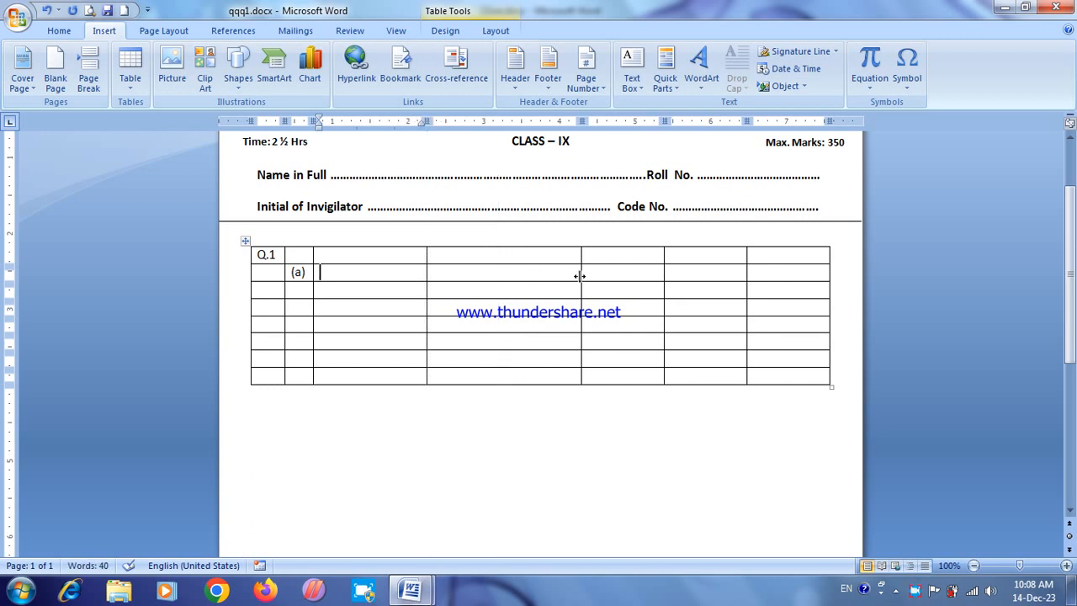
left_click_drag(523, 277, 450, 276)
left_click(438, 273)
type("(b)")
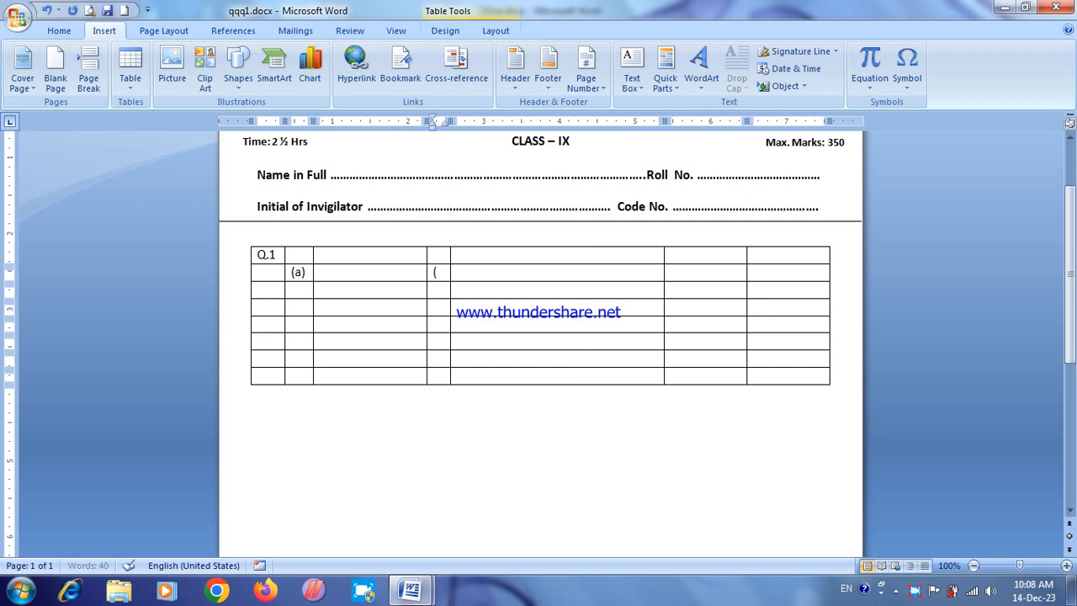
Step: Resize the fifth column for an answer, narrow the sixth to label width, and enter "(c)" in the sixth column's second row
left_click(507, 274)
mouse_move(665, 278)
left_mouse_down()
mouse_move(561, 284)
mouse_move(568, 279)
left_mouse_up()
left_click_drag(747, 279, 596, 288)
left_click(585, 272)
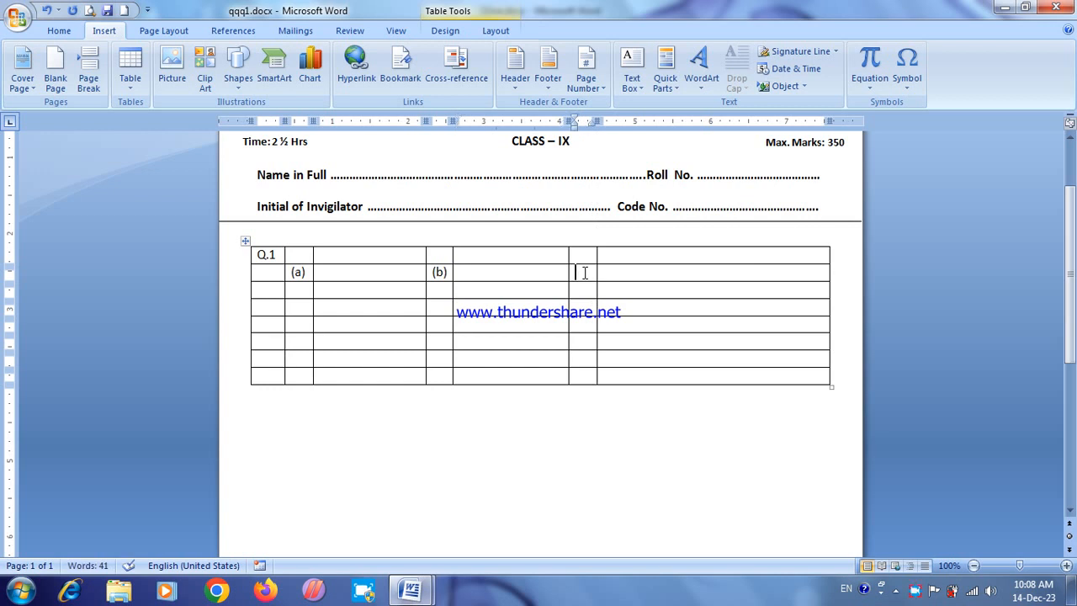
type("(c)")
key("ctrl+z")
Step: Draw two full-height vertical lines with Draw Table to split the last column into answer, narrow label and answer columns
left_click(445, 31)
left_click(762, 71)
left_click_drag(705, 245, 705, 380)
left_click_drag(722, 246, 723, 383)
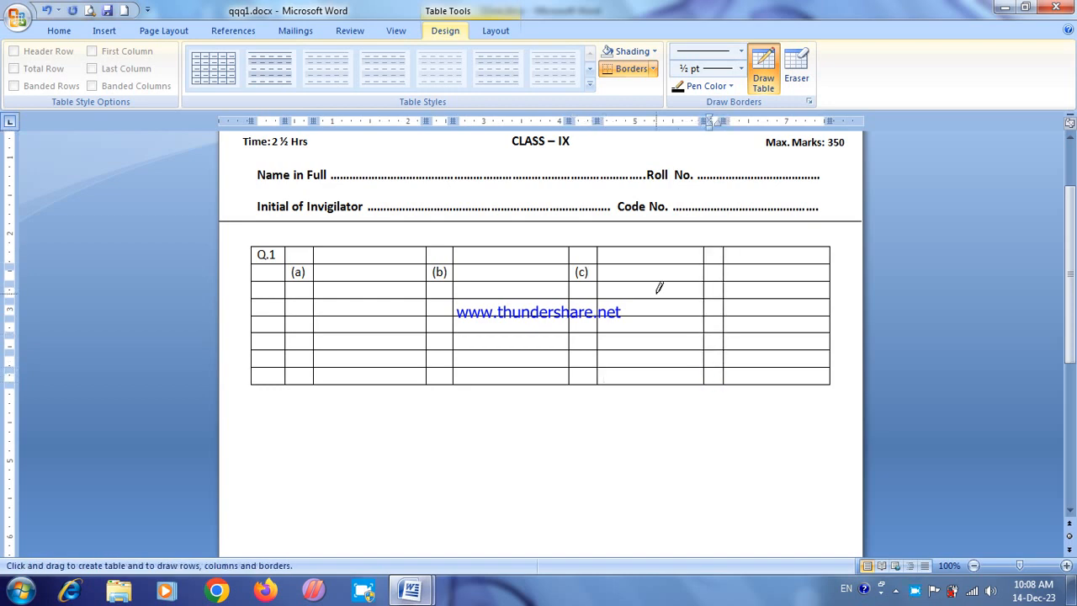
key("Escape")
Step: Widen the newly drawn narrow column slightly and enter "(d)" in its second row
left_click_drag(723, 292, 729, 293)
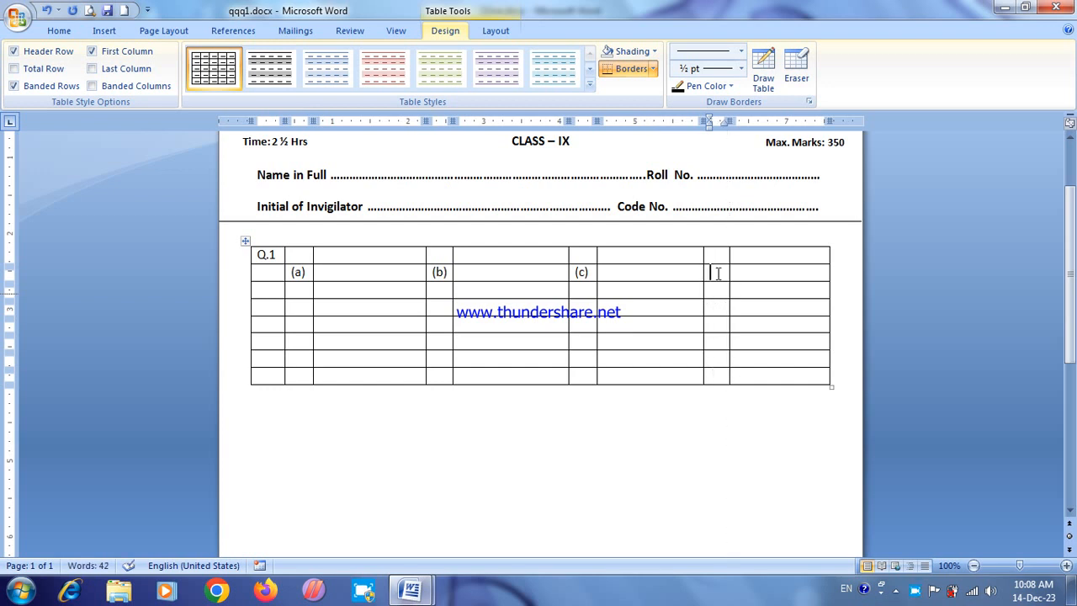
type("(d)")
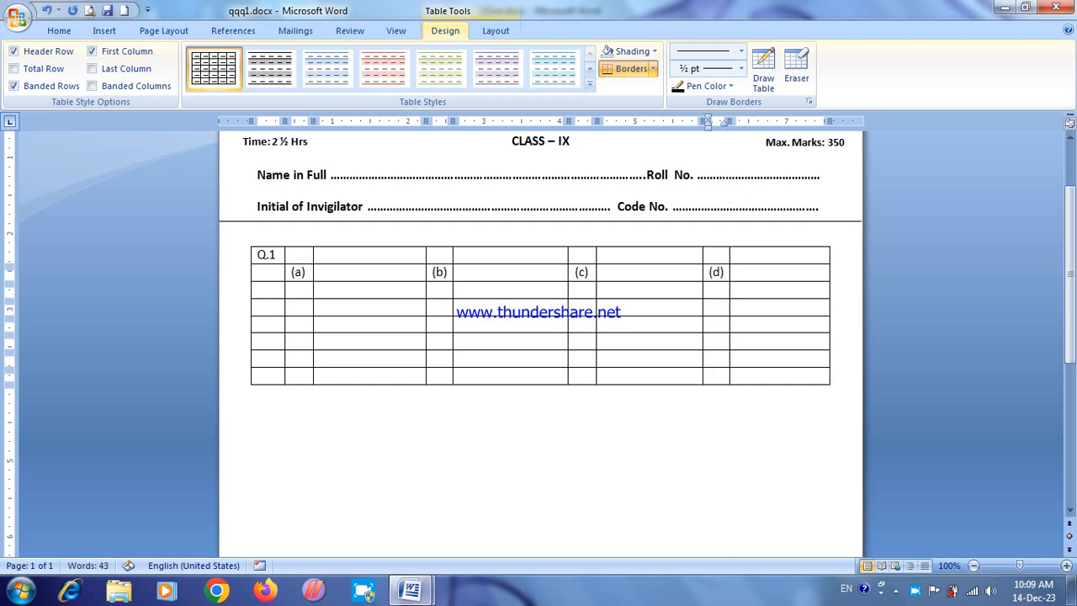
left_click(731, 323)
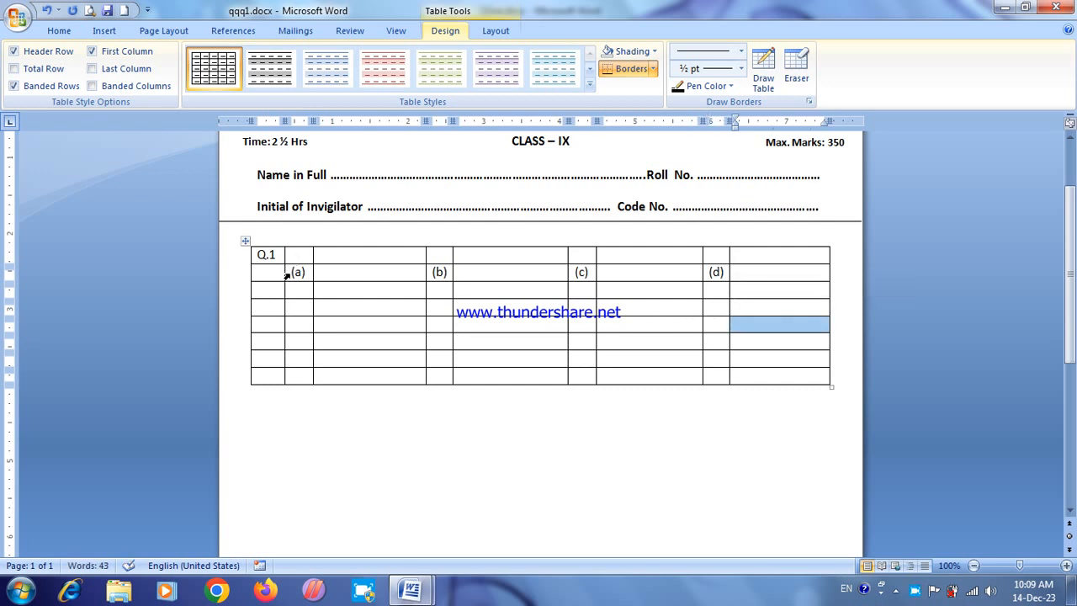
Step: Copy the (a) to (d) option label cells from the second row into the fourth and seventh rows
left_click_drag(287, 275, 725, 282)
key("ctrl+c")
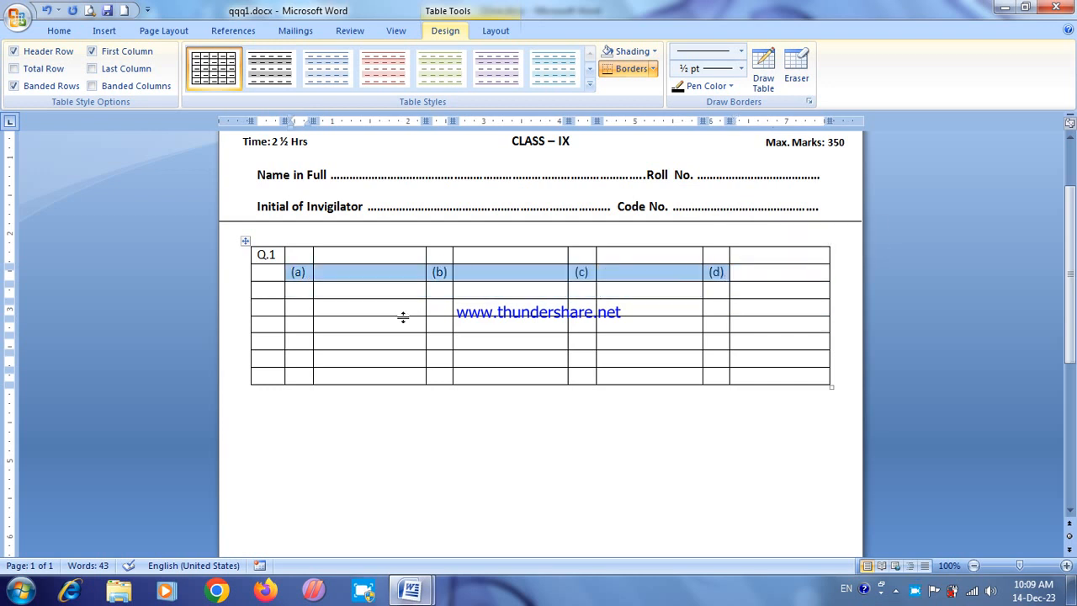
left_click(292, 261)
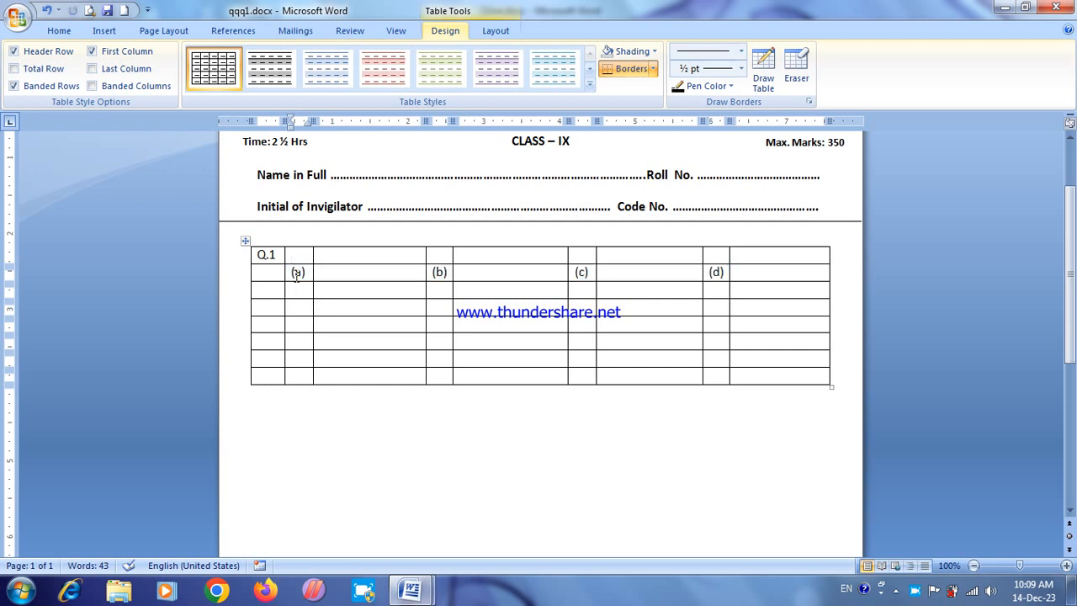
left_click(299, 308)
key("ctrl+v")
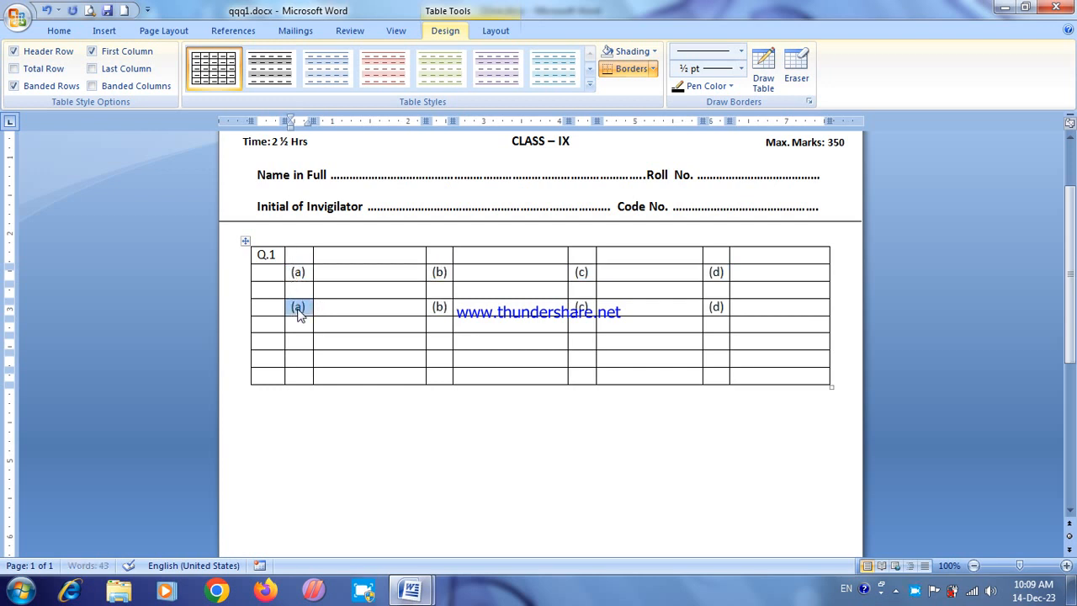
left_click(298, 341)
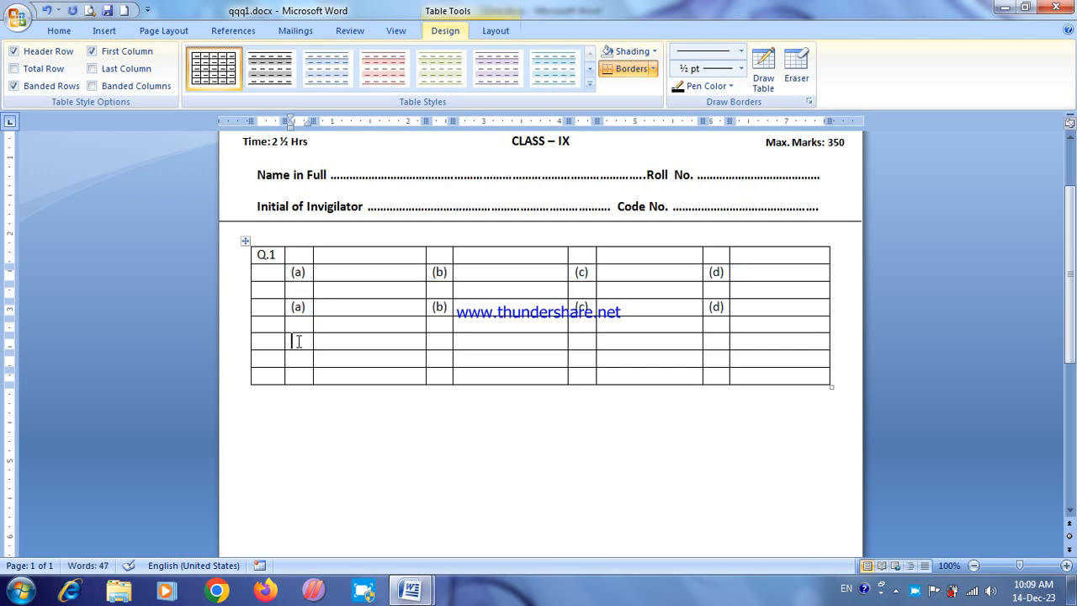
left_click(299, 358)
key("ctrl+v")
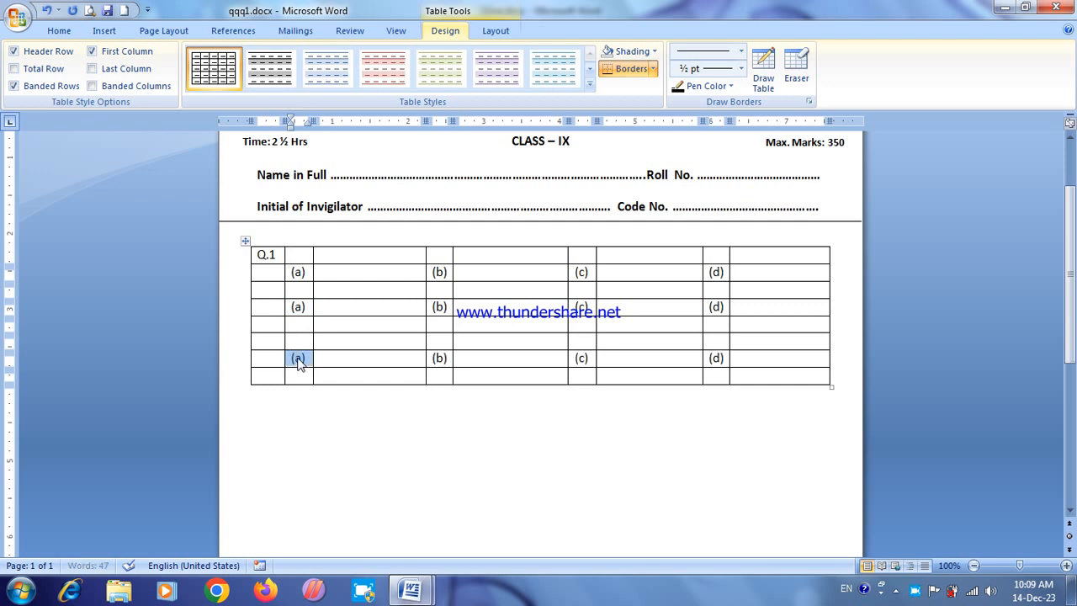
Step: Extend the table with six more rows at its end
left_click(800, 376)
key("Tab")
key("Tab")
key("Tab")
key("Tab")
key("Tab")
key("Tab")
key("Tab")
key("Tab")
key("Tab")
key("Tab")
key("Tab")
key("Tab")
key("Tab")
key("Tab")
key("Tab")
key("Tab")
key("Tab")
key("Tab")
key("Tab")
key("Tab")
key("Tab")
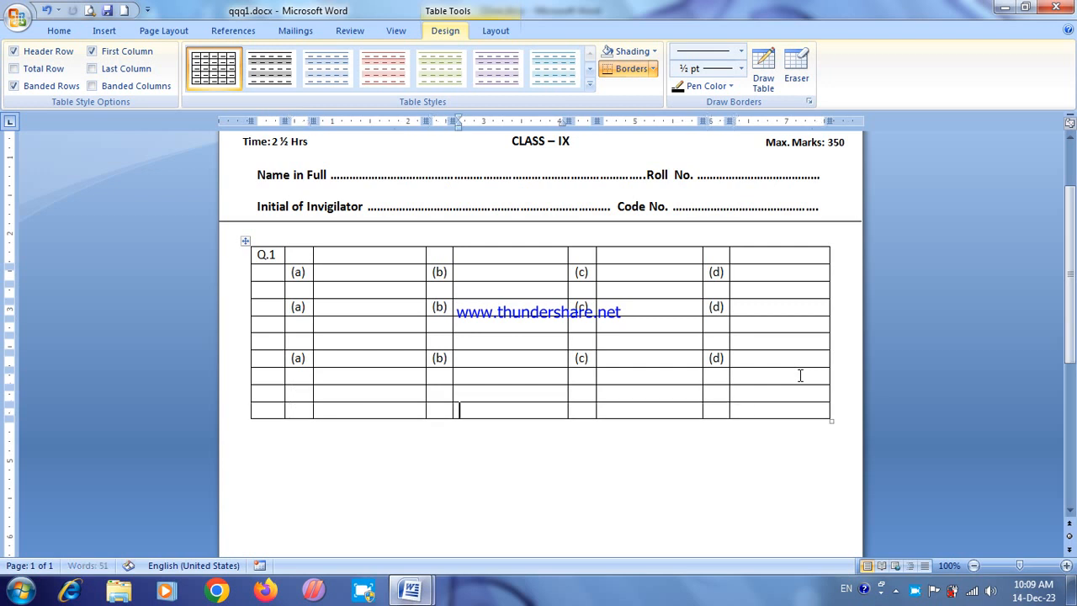
key("Tab")
key("Tab")
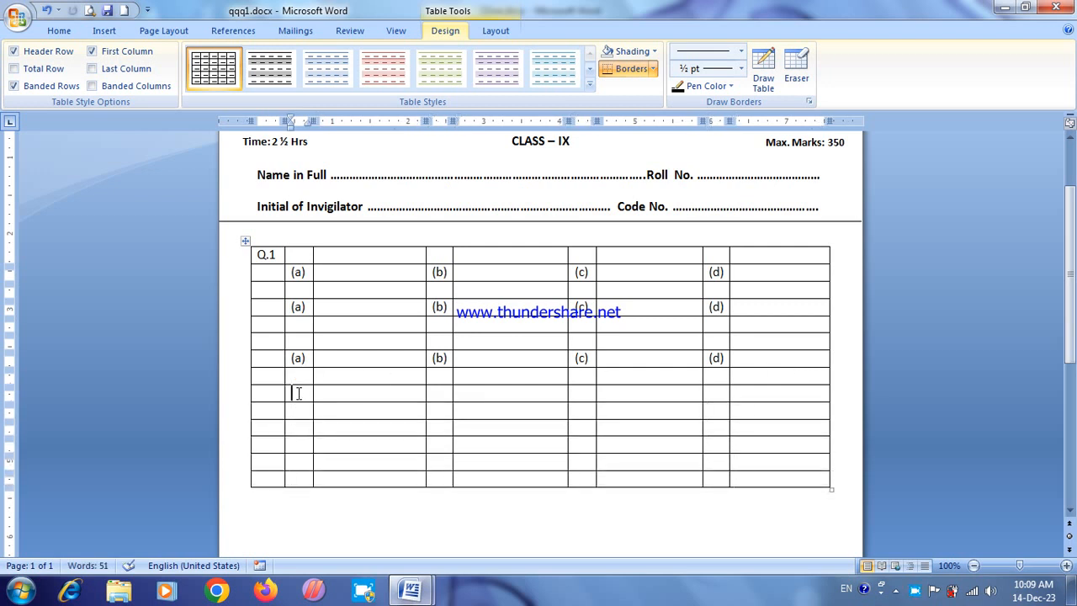
Step: Paste the (a) to (d) option labels into the ninth, eleventh and thirteenth rows
key("ctrl+v")
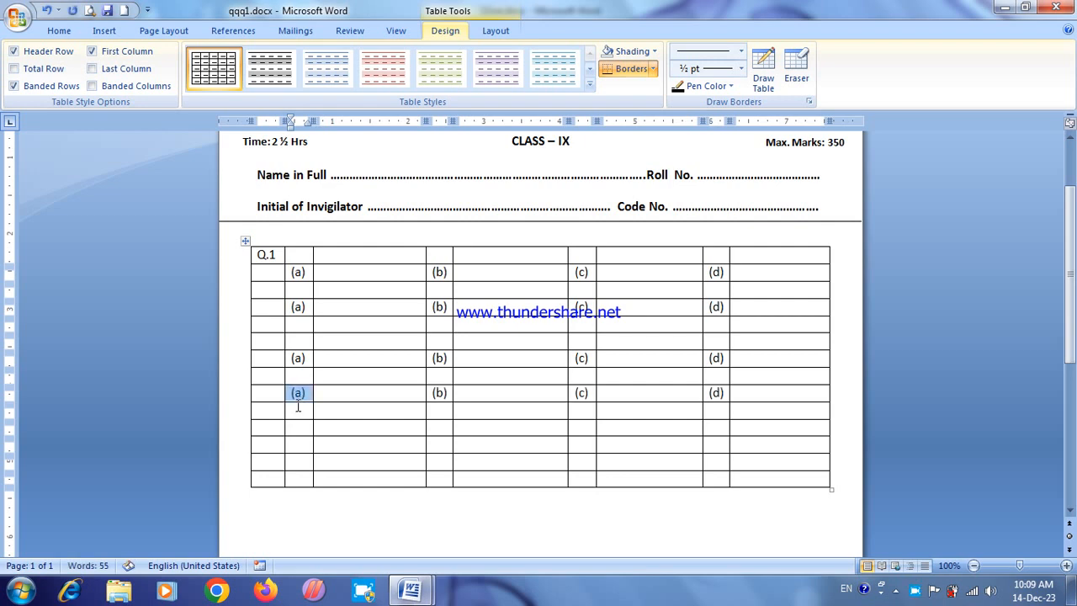
left_click(302, 410)
key("ctrl+v")
left_click(299, 462)
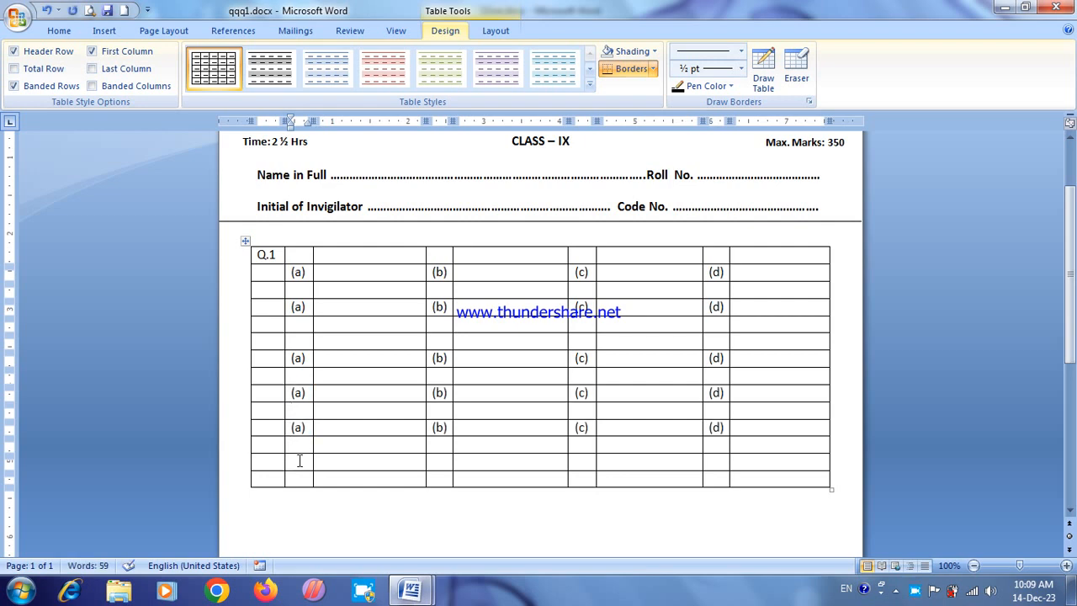
key("ctrl+v")
Step: Merge the empty first-row cells beside Q.1 into one wide cell
left_click(366, 313)
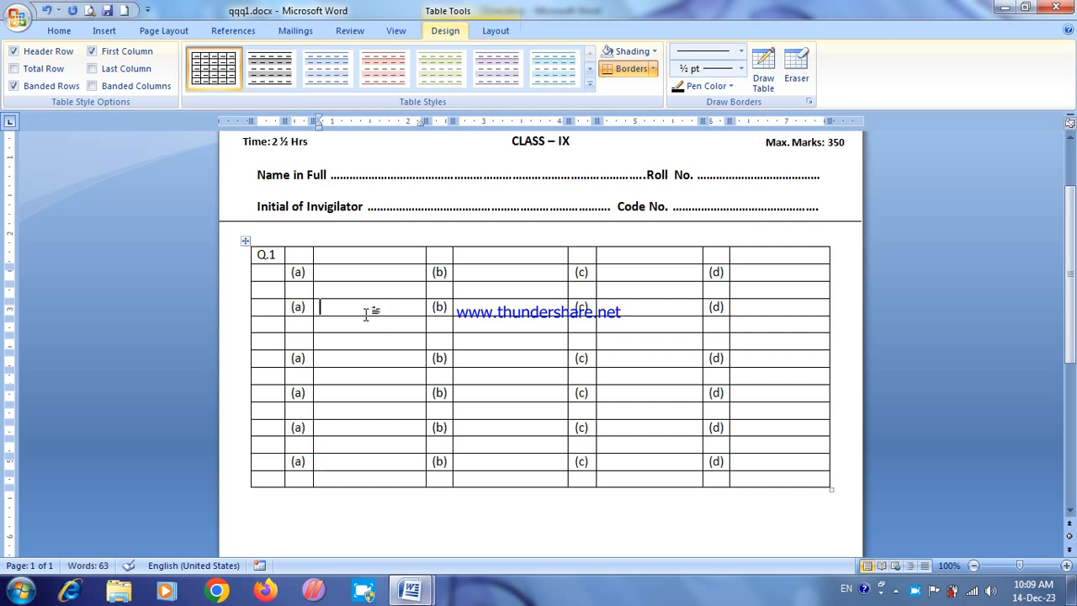
left_click_drag(307, 256, 749, 250)
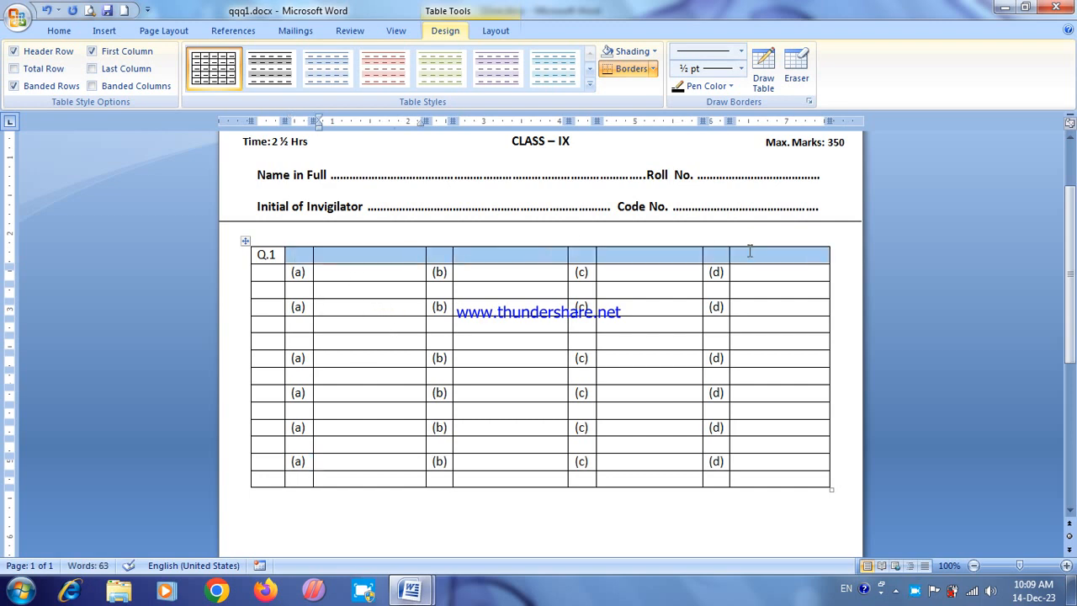
left_click(59, 30)
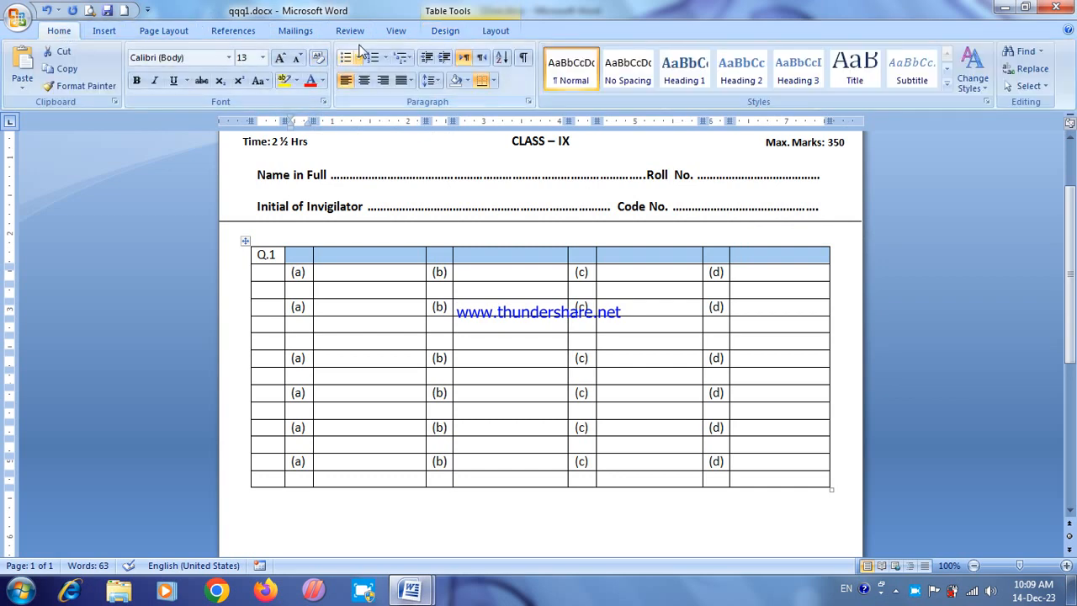
left_click(495, 30)
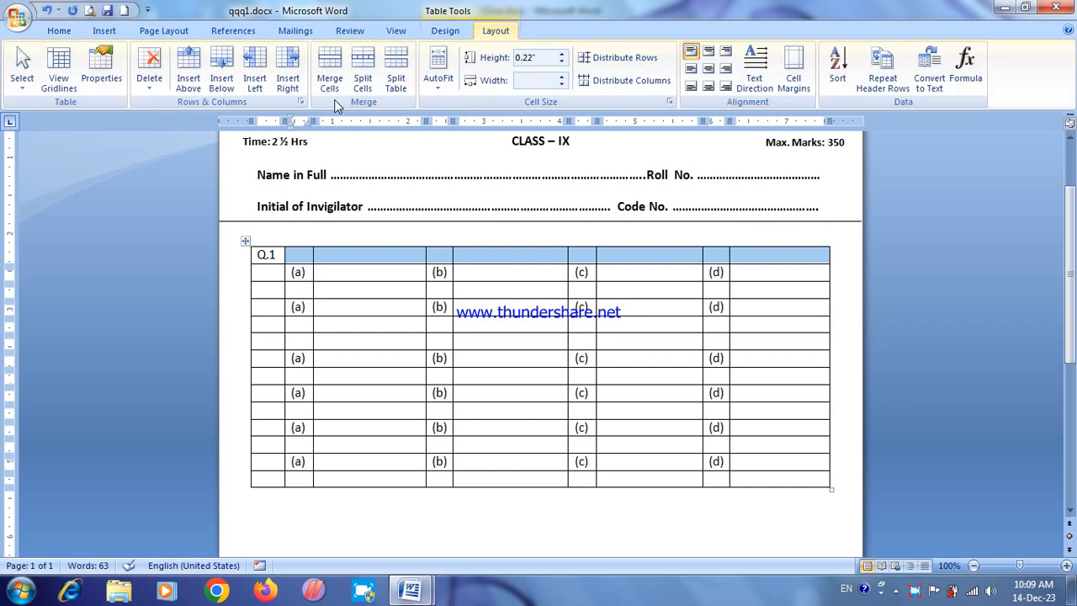
left_click(329, 68)
left_click(354, 320)
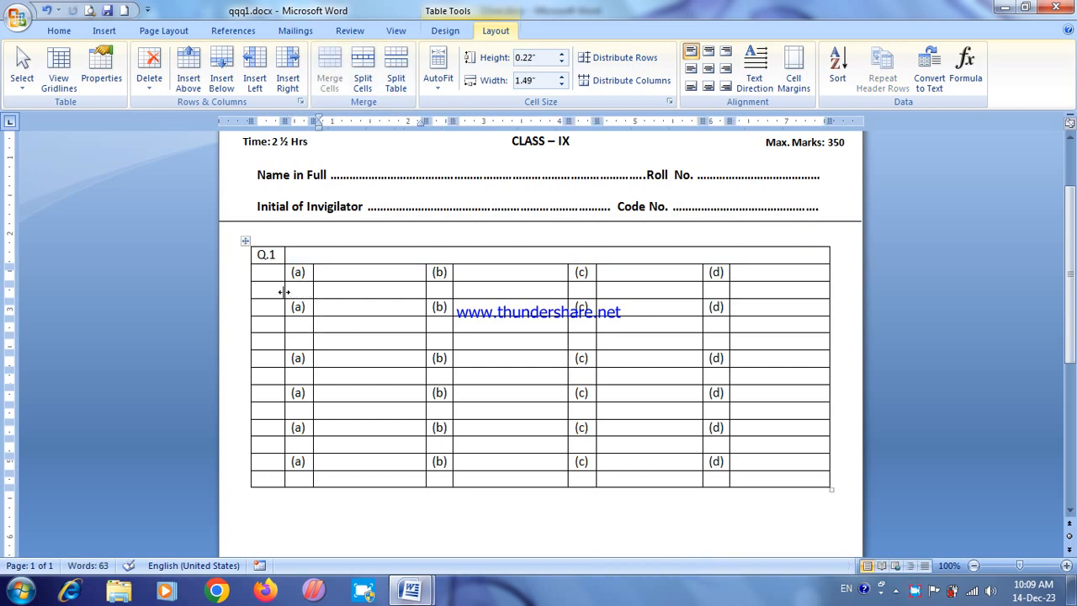
left_click(286, 291)
left_click(295, 290)
Step: Try to apply the Format Painter within the merged cell beside Q.1
left_click(328, 256)
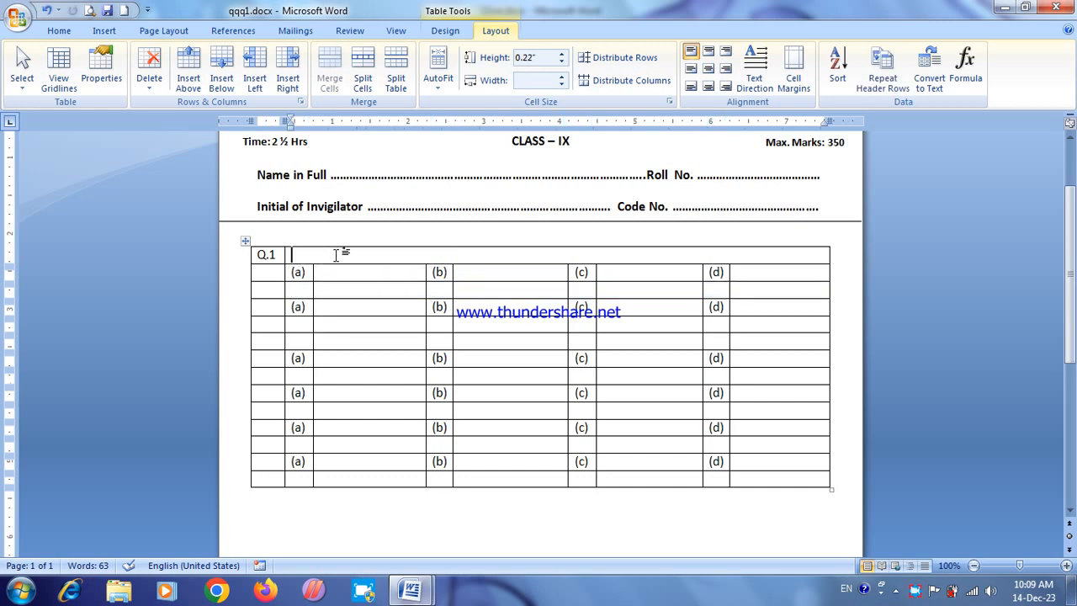
left_click(59, 32)
left_click(80, 86)
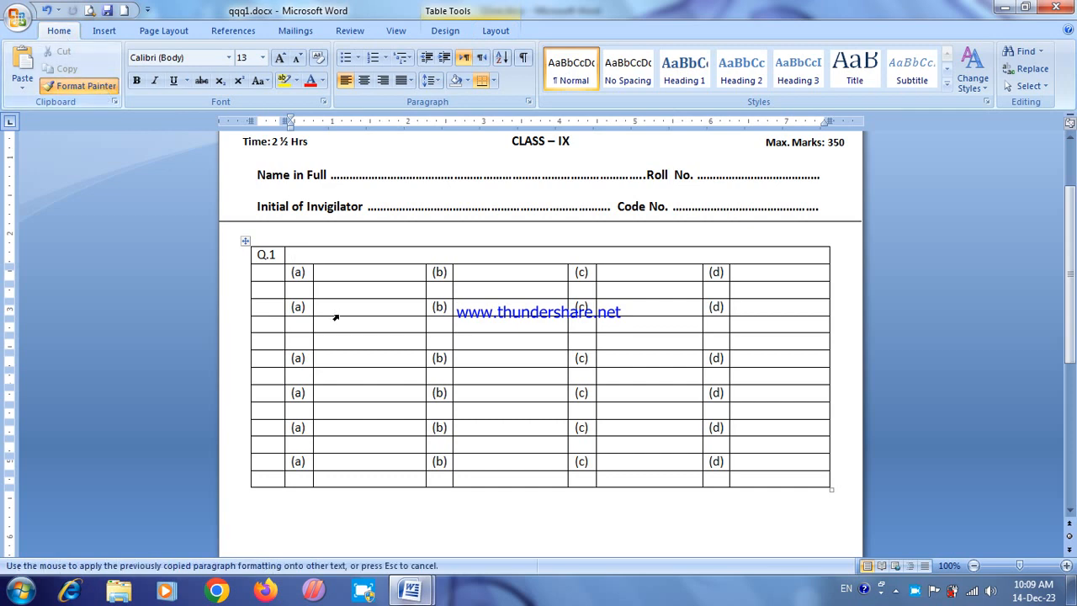
left_click(307, 259)
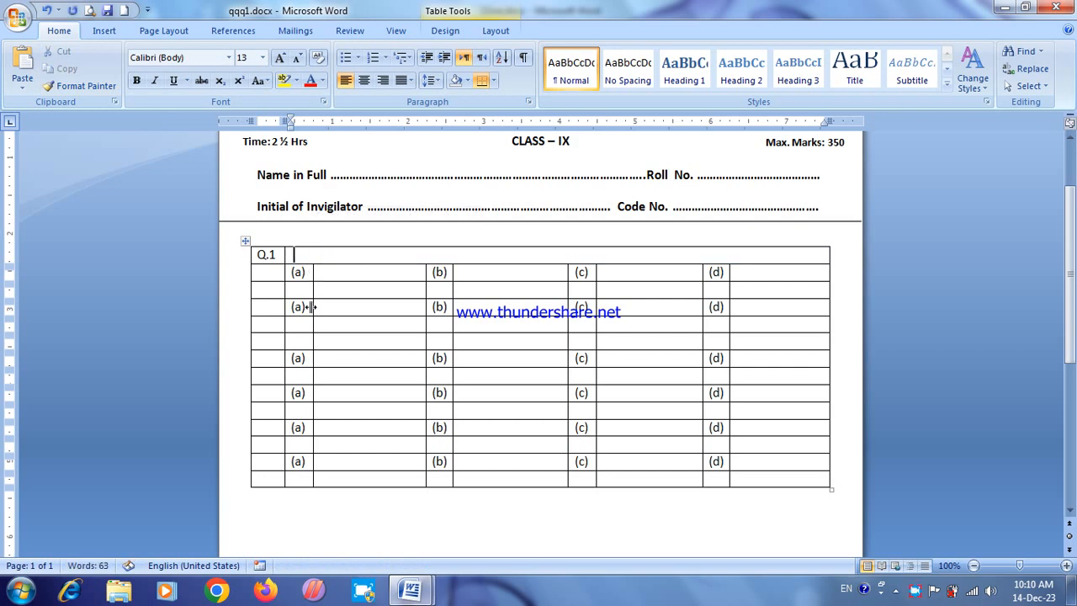
Step: Merge the third row's empty cells after the first column into one wide cell
left_click_drag(304, 289, 738, 289)
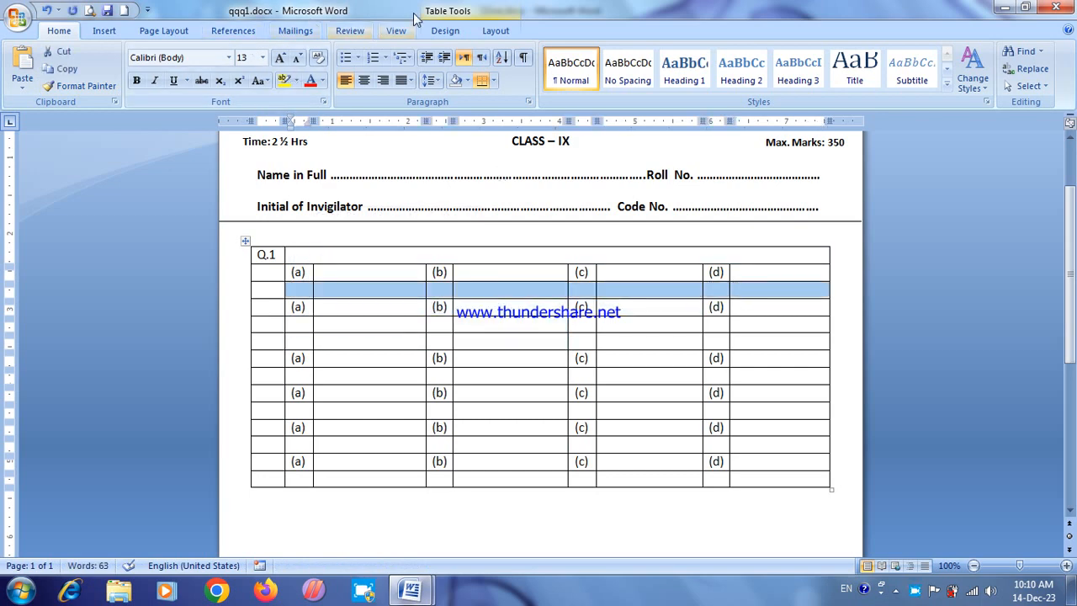
left_click(495, 31)
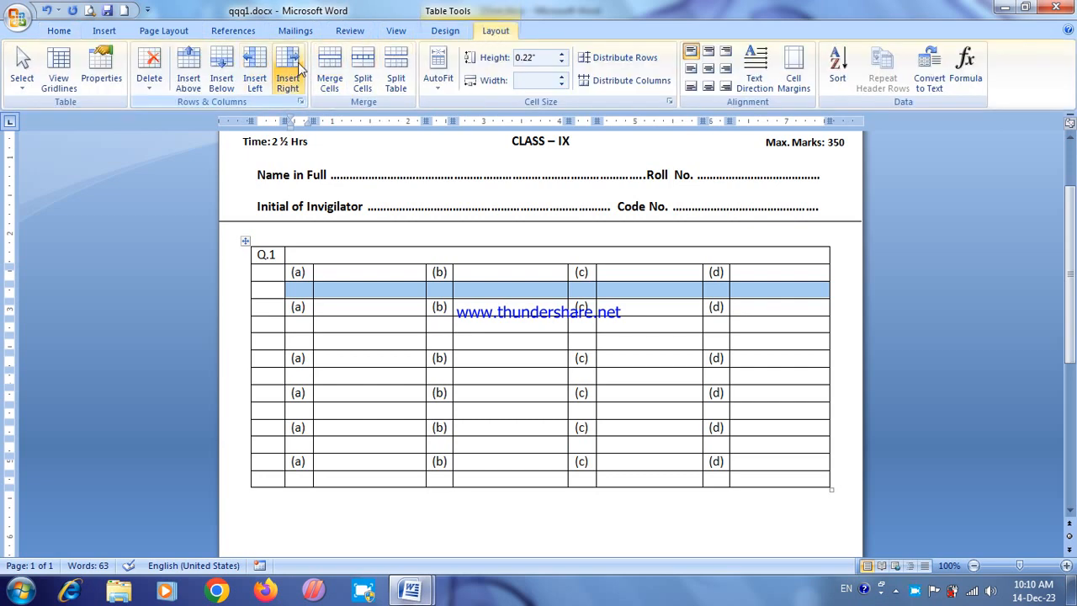
left_click(329, 72)
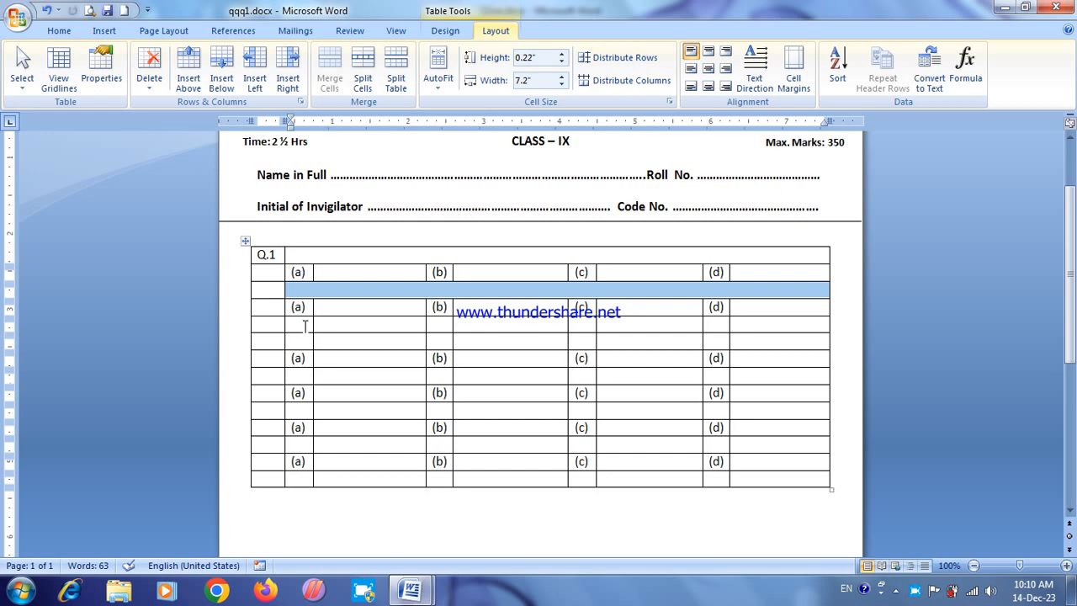
Step: Delete the fifth table row, the first of the two consecutive blank rows
left_click(234, 328)
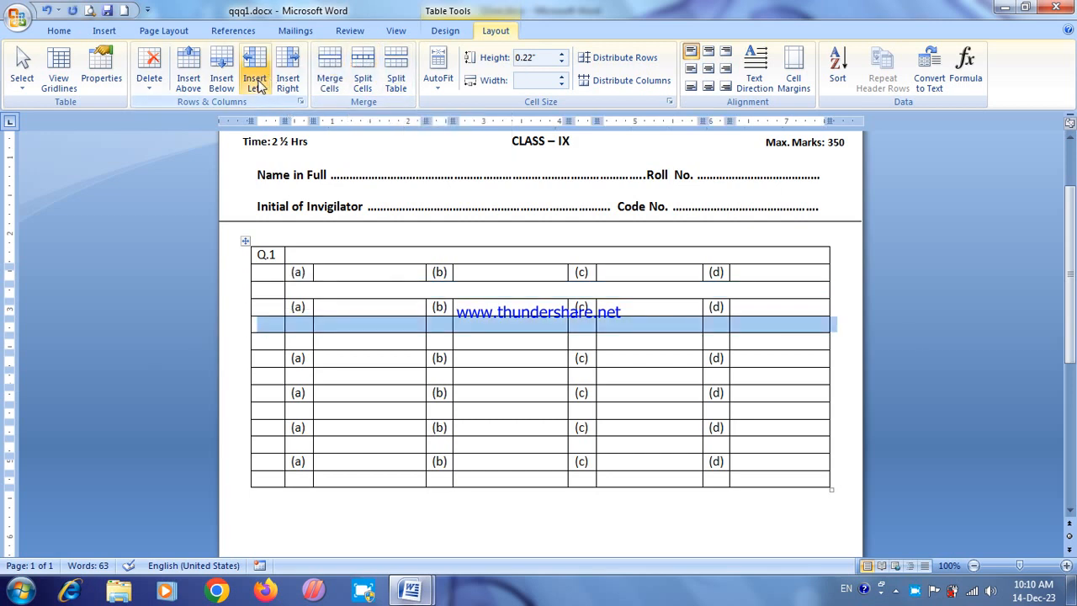
left_click(154, 85)
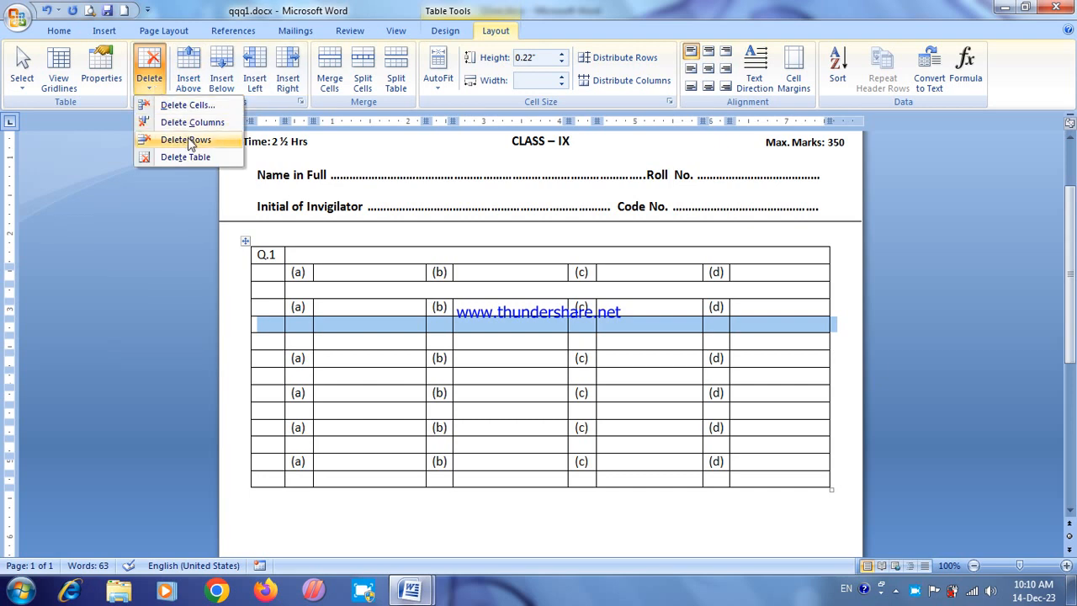
left_click(183, 140)
Step: Merge the cells after the first column in the blank fifth row, and do the same in the seventh row
left_click_drag(308, 326, 825, 325)
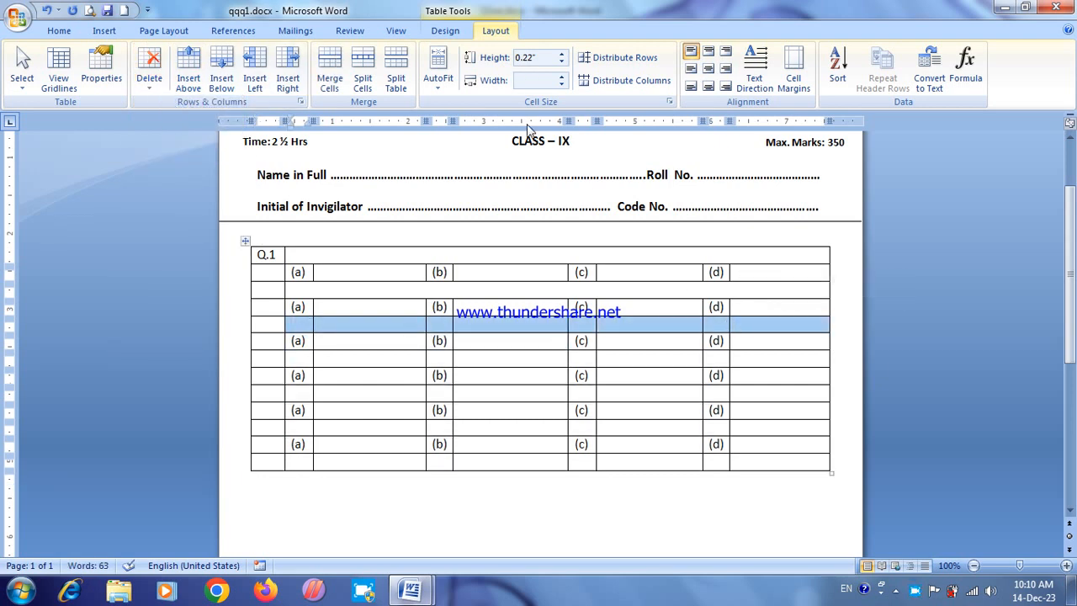
left_click(328, 78)
left_click_drag(312, 362, 520, 353)
left_click_drag(674, 379, 759, 356)
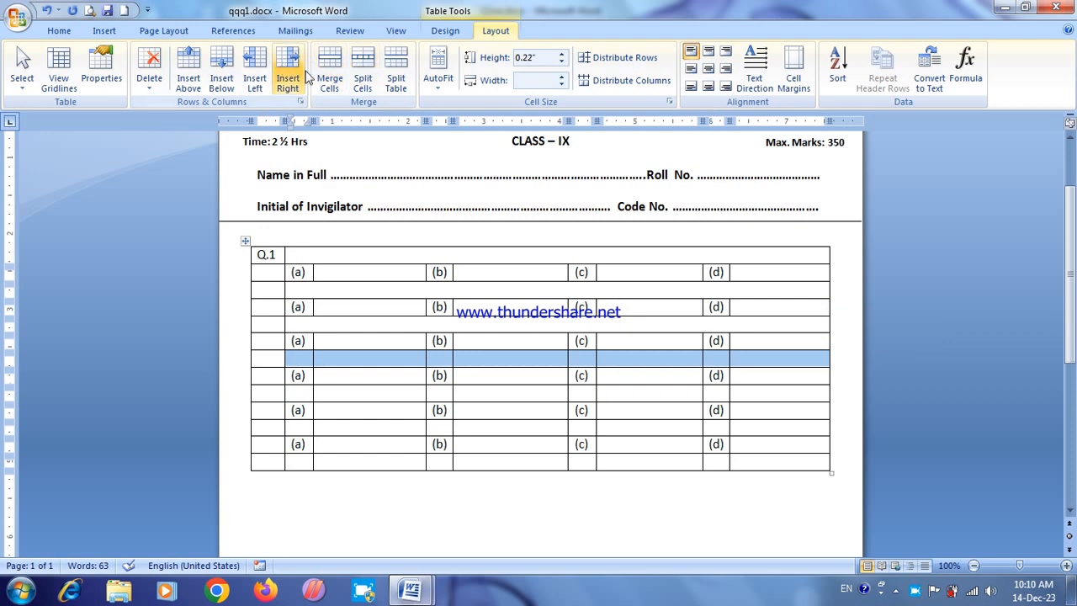
left_click(328, 78)
Step: Merge the blank cells after the first column in the ninth row and likewise in the eleventh row
left_click(308, 393)
left_click_drag(308, 393, 752, 392)
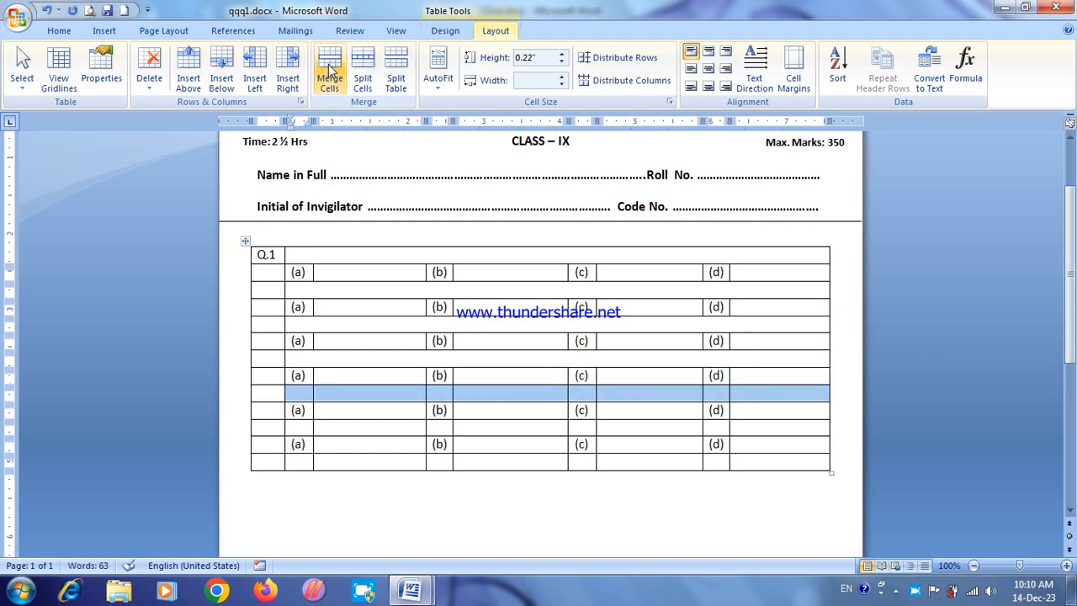
left_click(330, 71)
left_click_drag(310, 427, 766, 428)
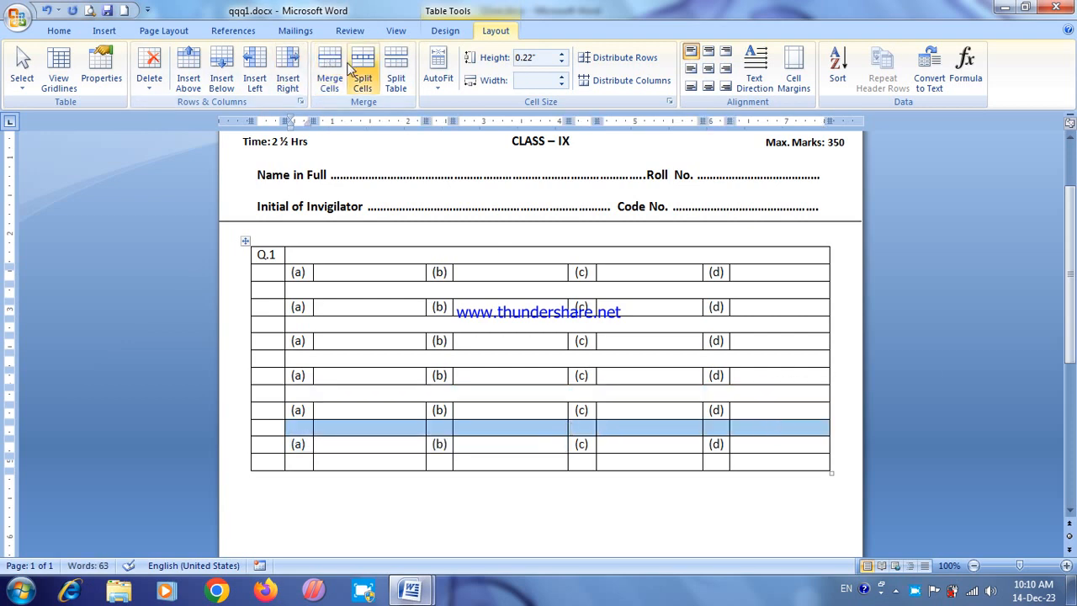
left_click(330, 71)
Step: Insert a new equation containing a pair of round brackets in the merged cell beside Q.1
left_click(306, 255)
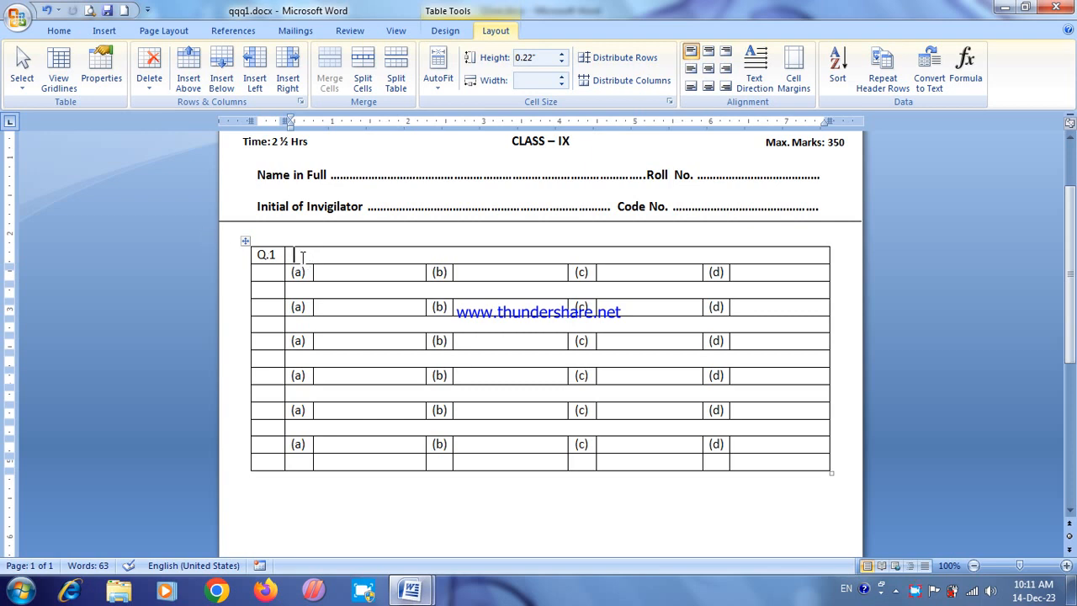
left_click(104, 32)
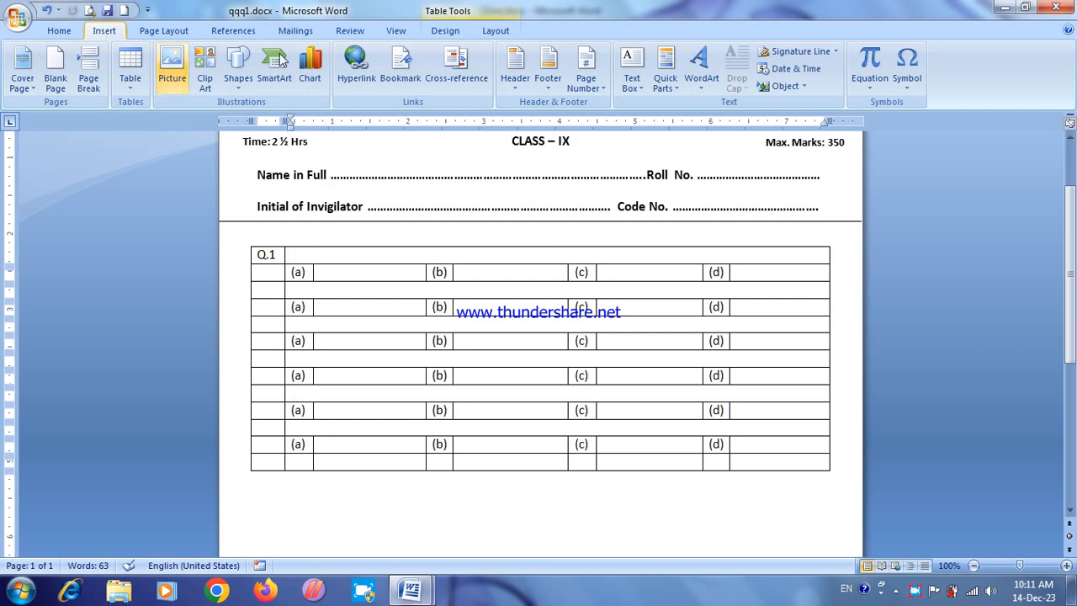
left_click(863, 90)
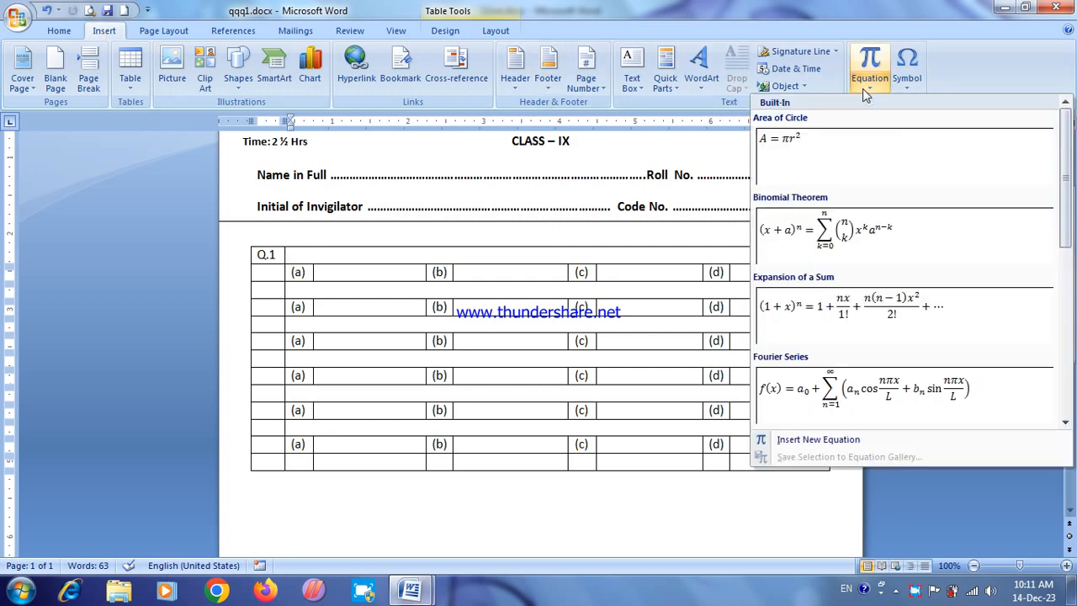
left_click(803, 441)
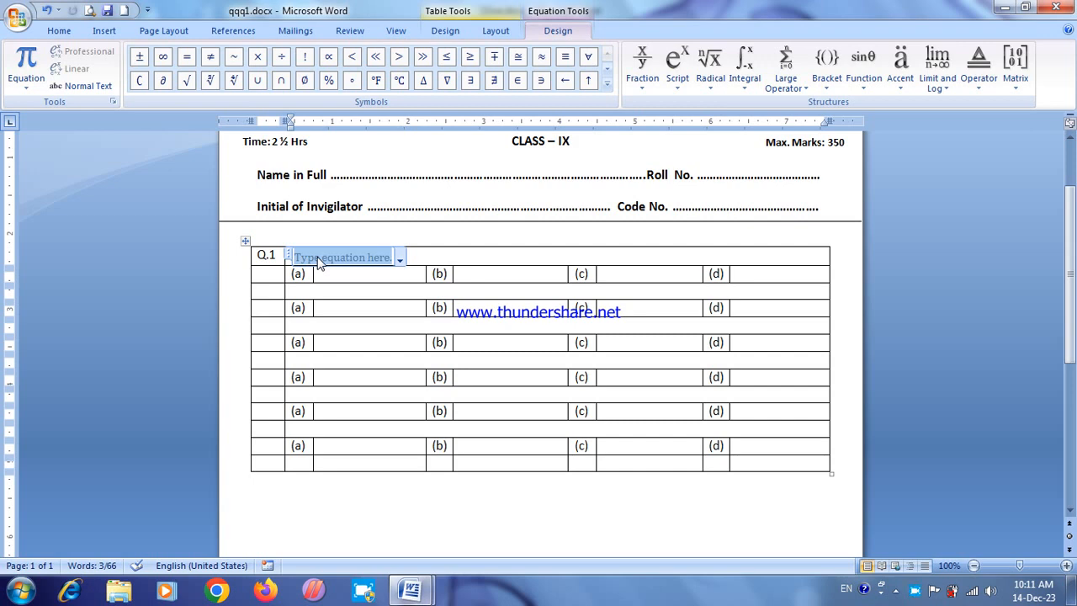
left_click(827, 63)
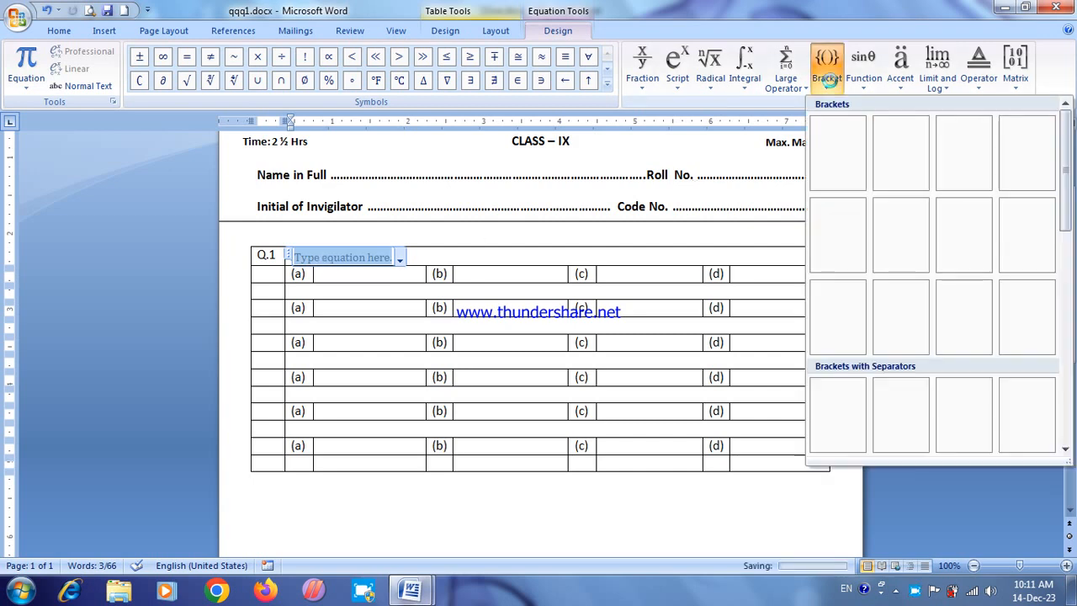
left_click(831, 128)
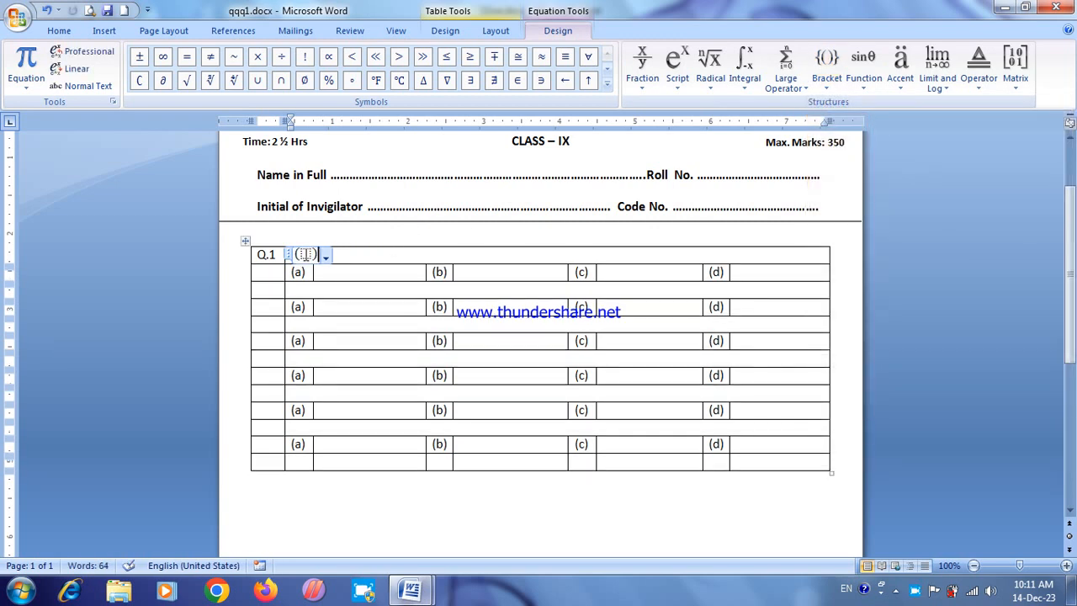
Step: Fill the equation's brackets with an empty stacked fraction followed by X with superscript 2
left_click(641, 66)
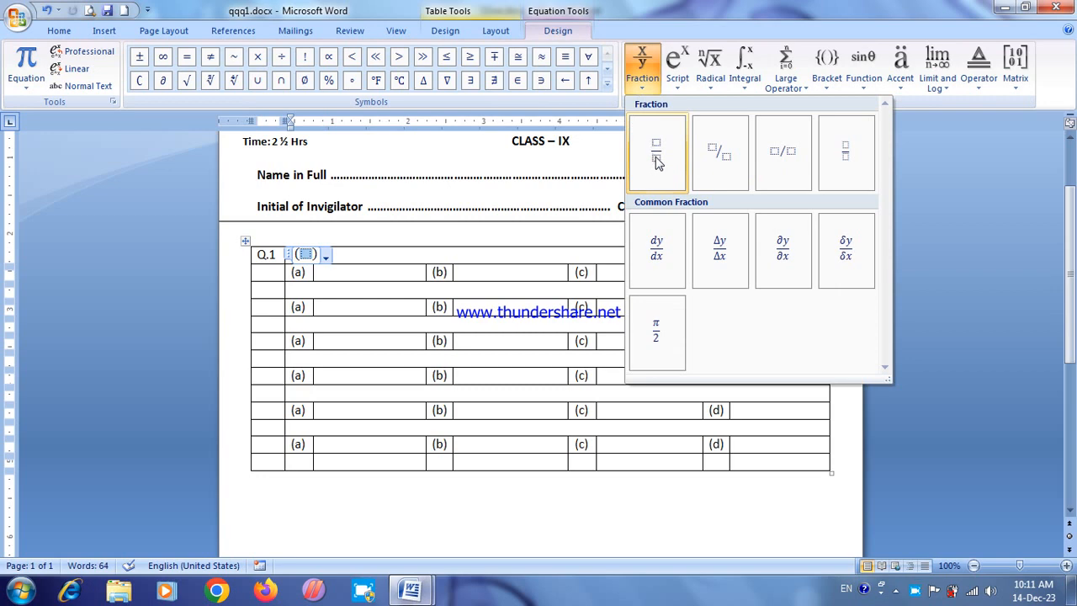
left_click(655, 150)
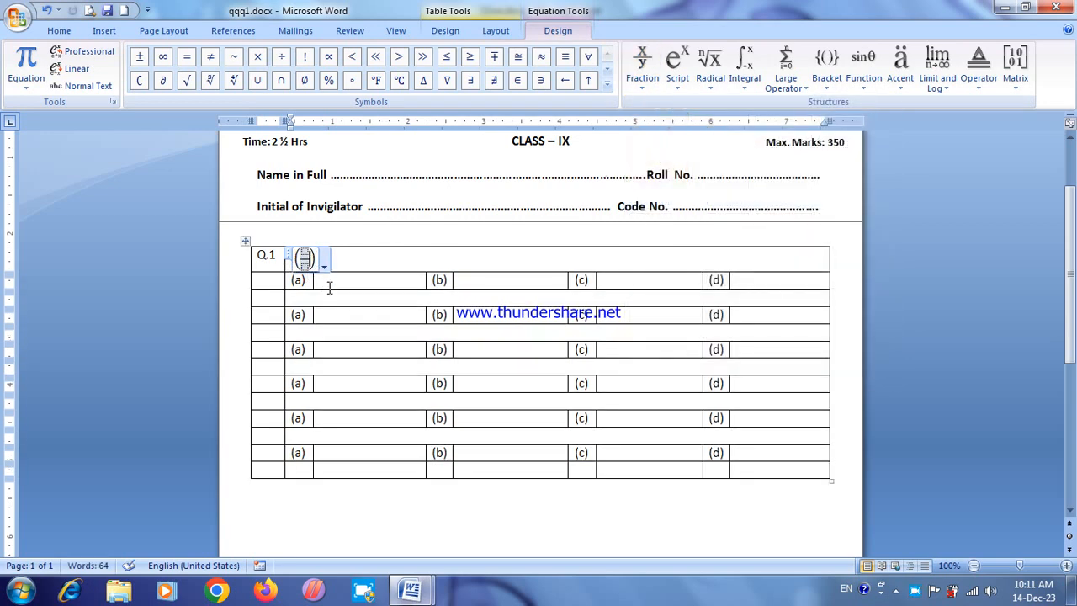
type("x")
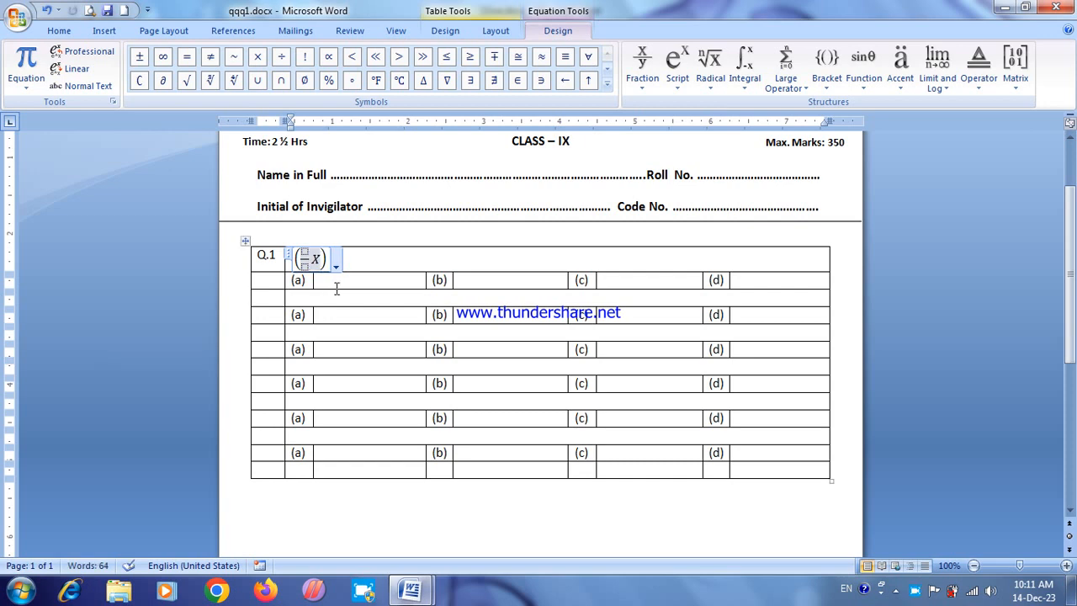
double_click(318, 259)
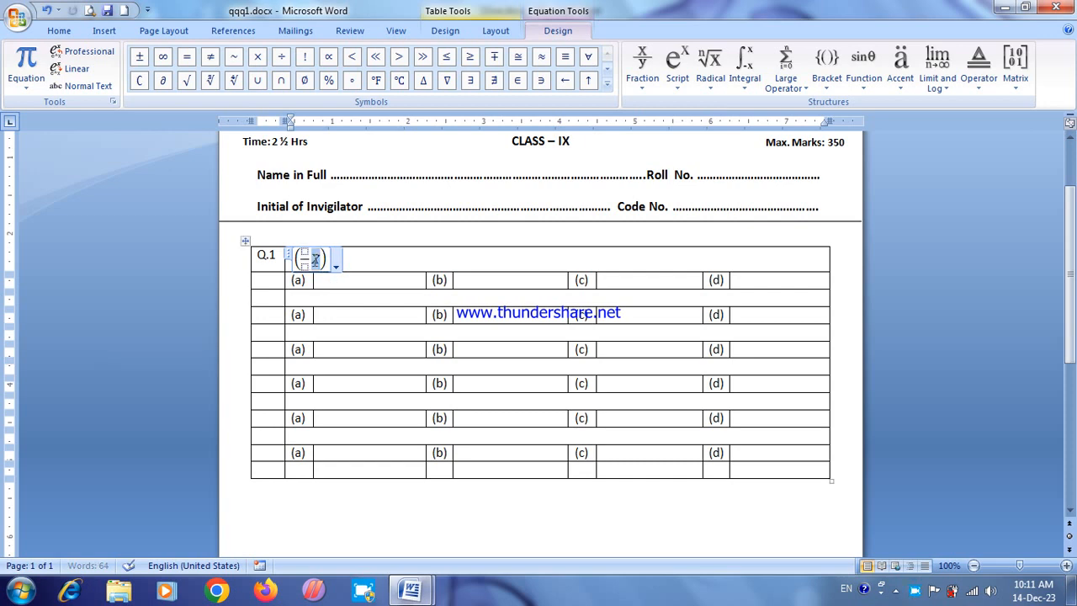
left_click(677, 74)
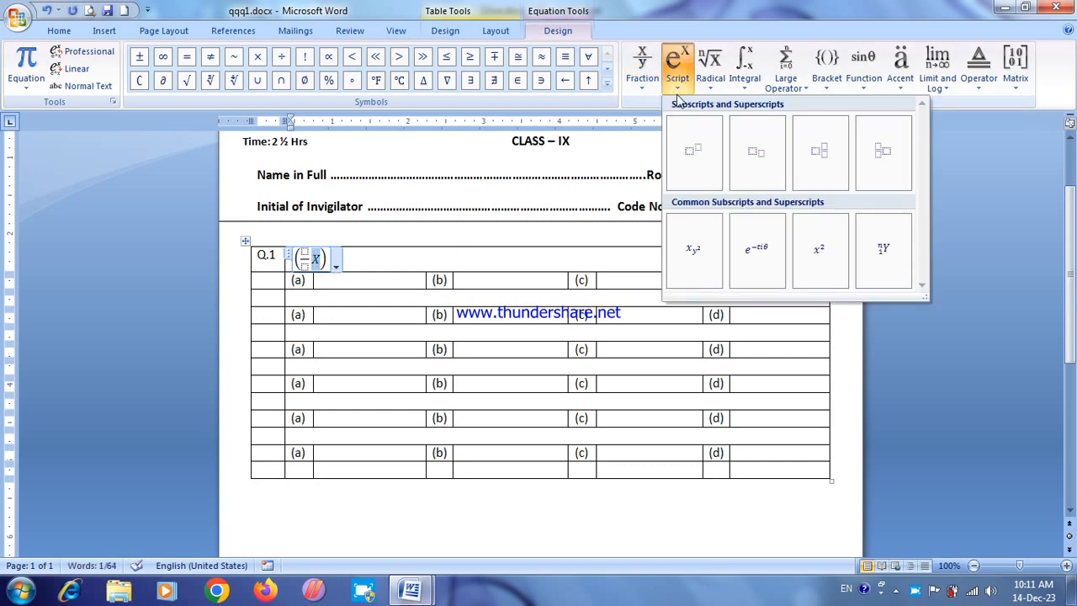
left_click(692, 149)
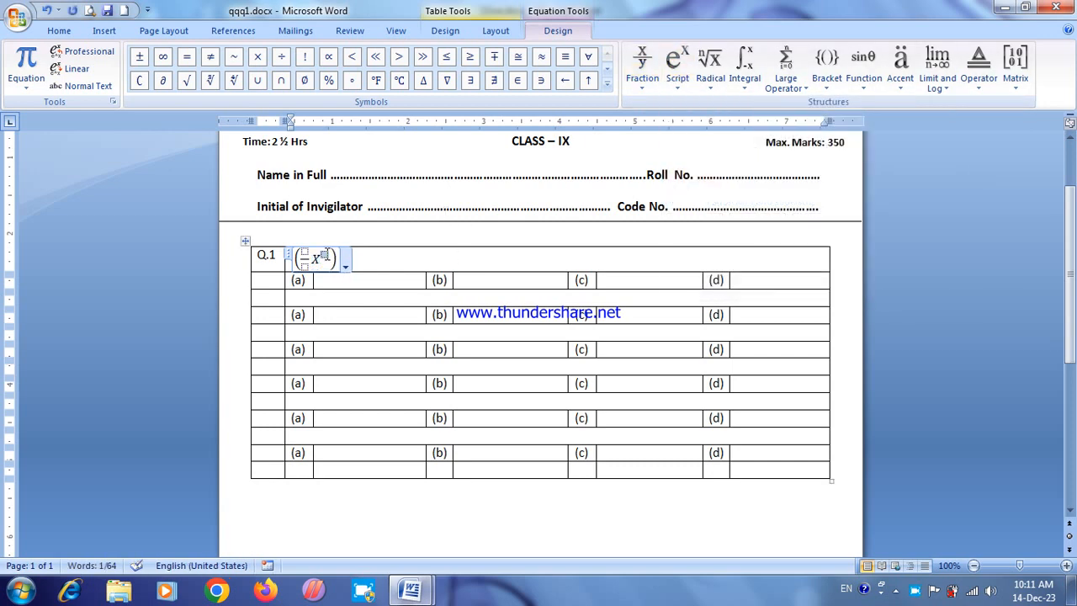
type("2")
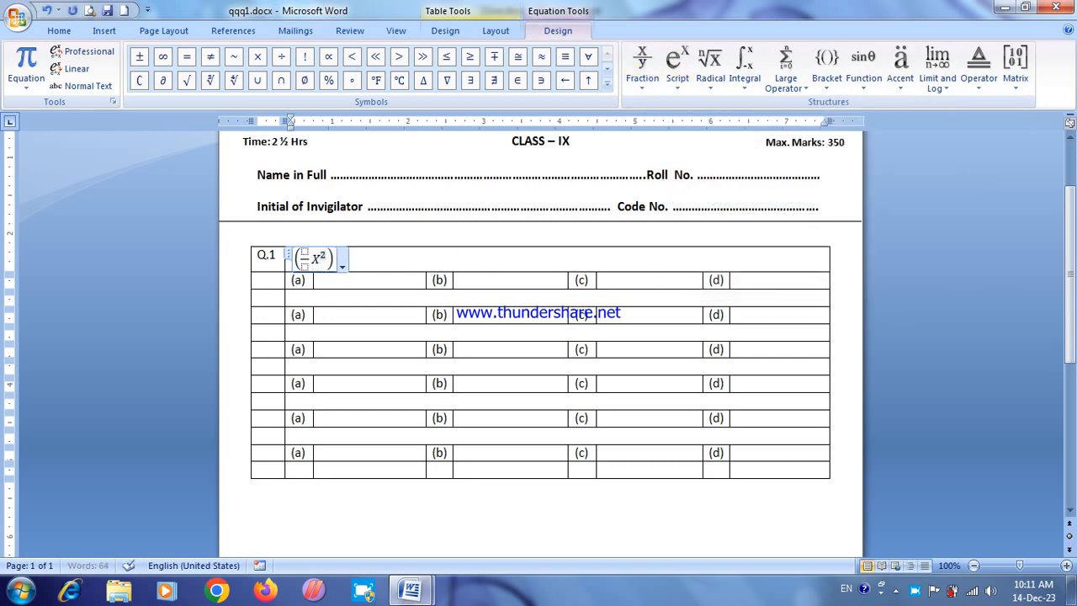
Step: Extend the bracketed expression after X² with a minus sign, another empty stacked fraction and X
left_click(303, 250)
left_click(318, 260)
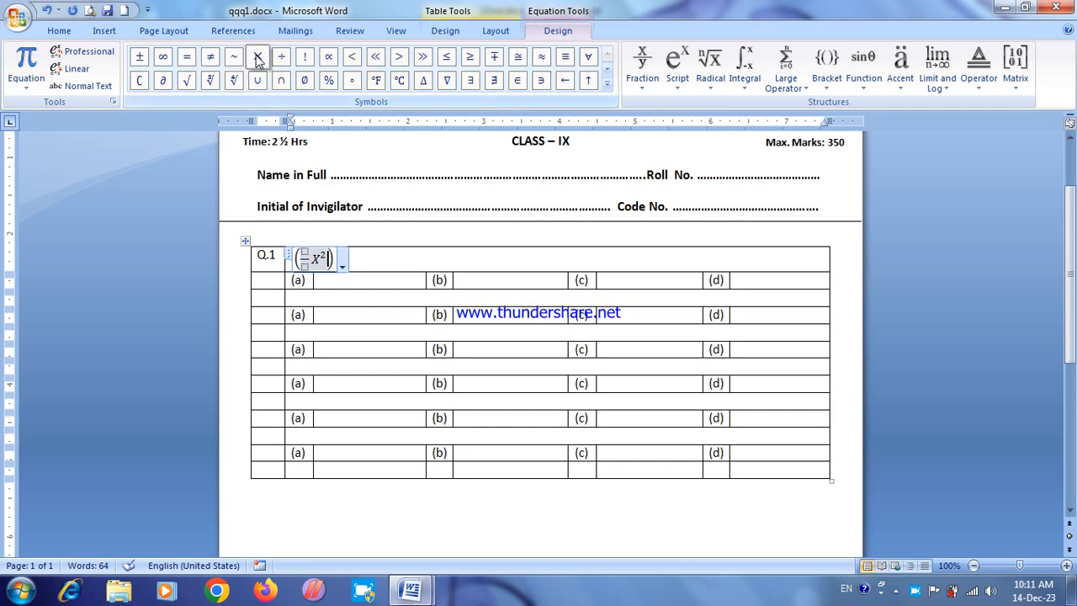
left_click(607, 84)
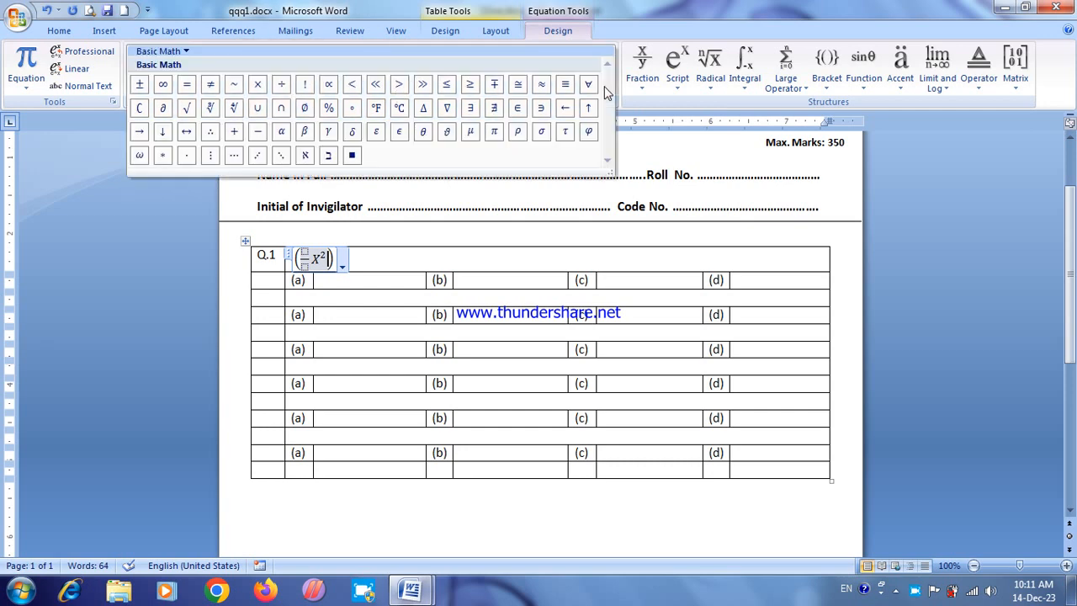
left_click(257, 132)
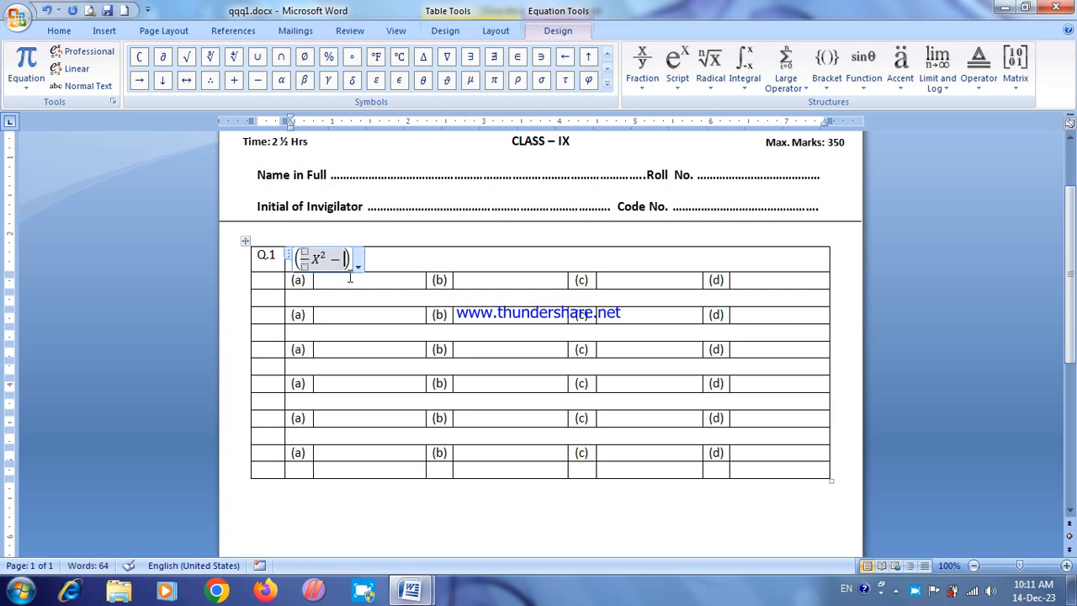
left_click(642, 77)
left_click(656, 150)
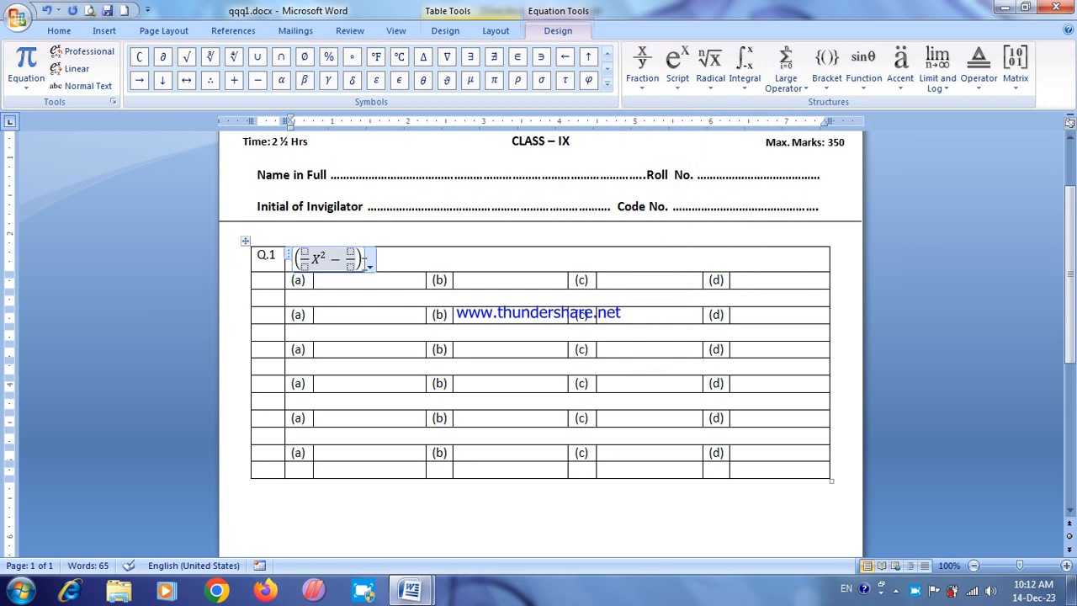
type("X")
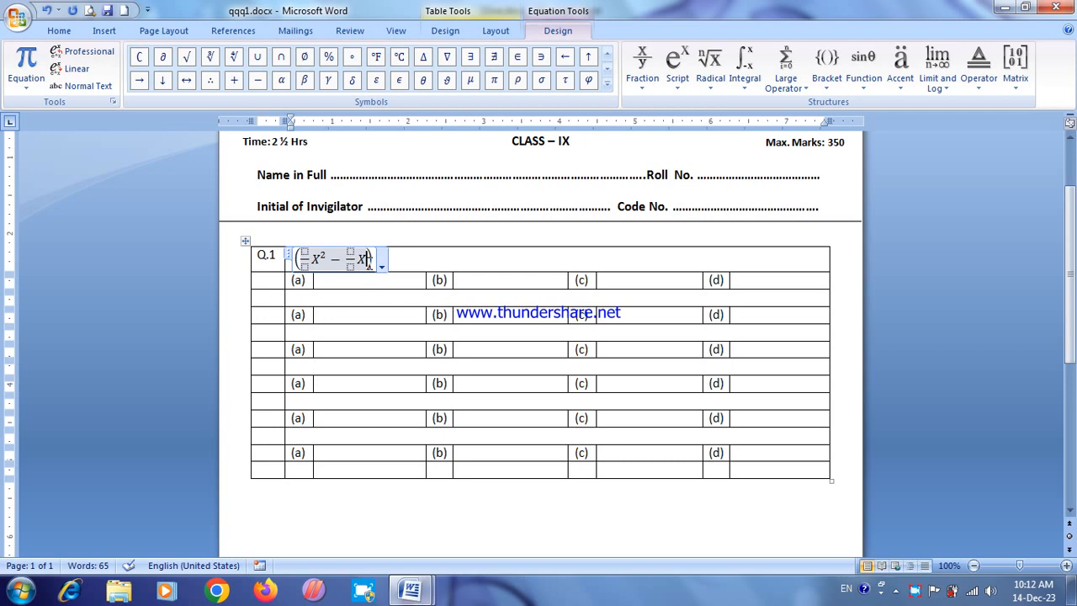
Step: Complete the first bracketed expression in the Q.1 equation with a minus sign and 12
left_click(257, 80)
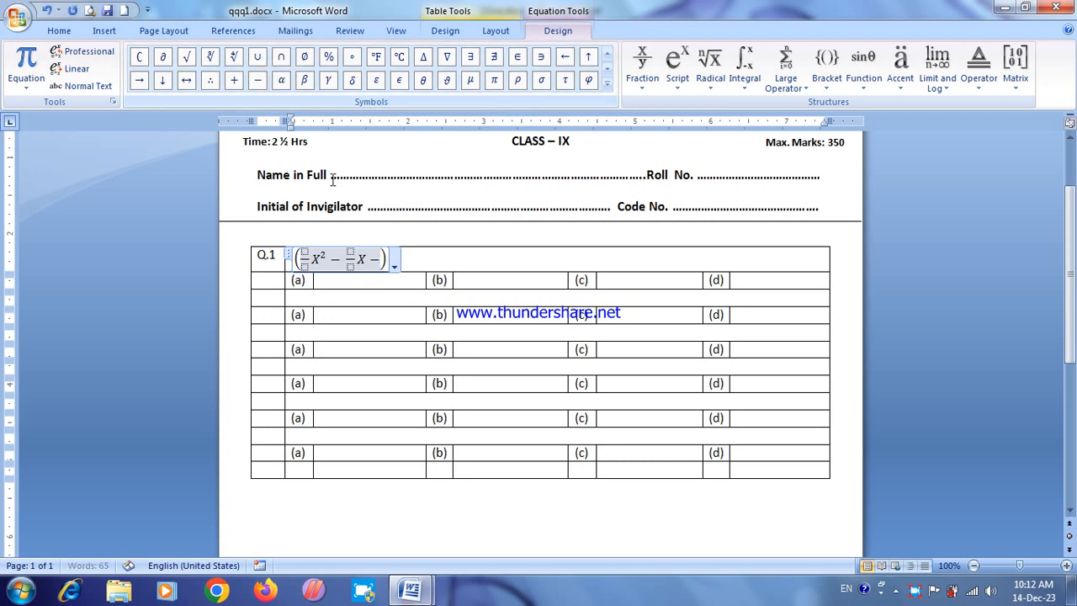
type("12")
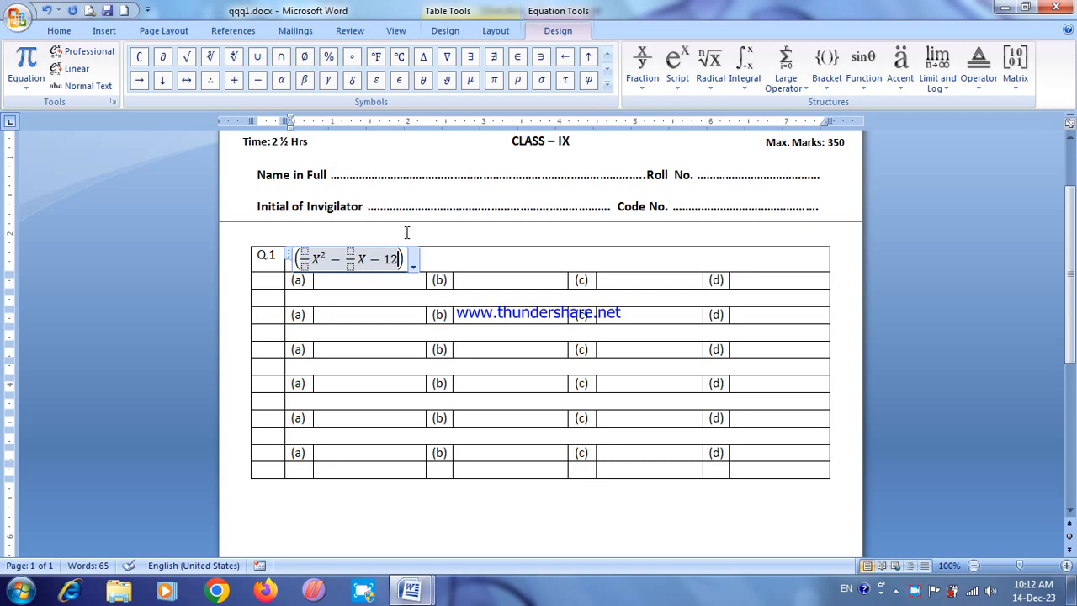
left_click(404, 259)
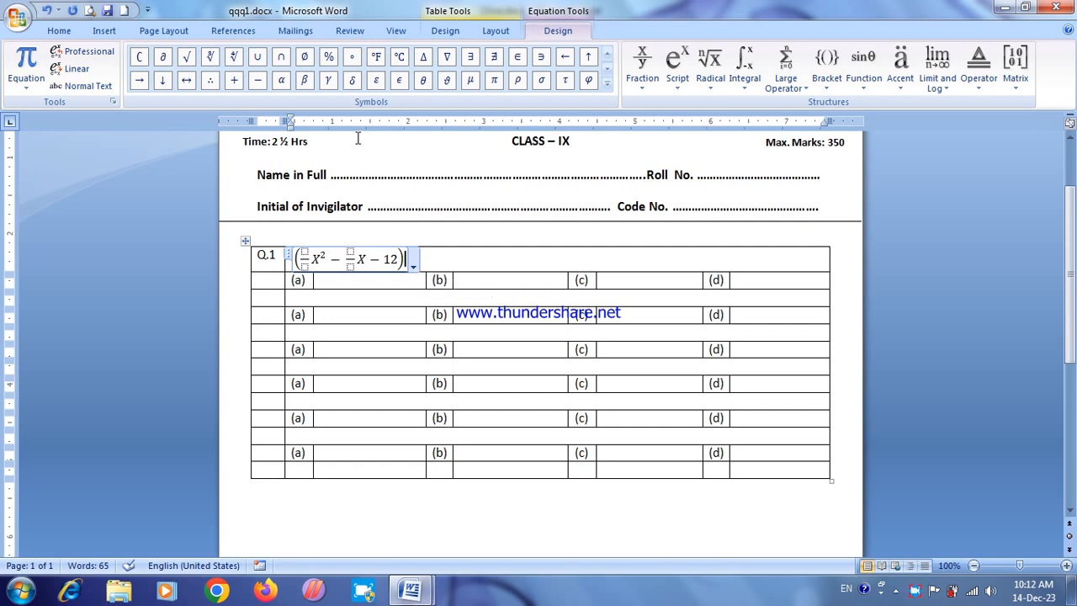
Step: Append a division sign and an empty pair of round brackets after the first bracketed expression
left_click(607, 84)
left_click(283, 81)
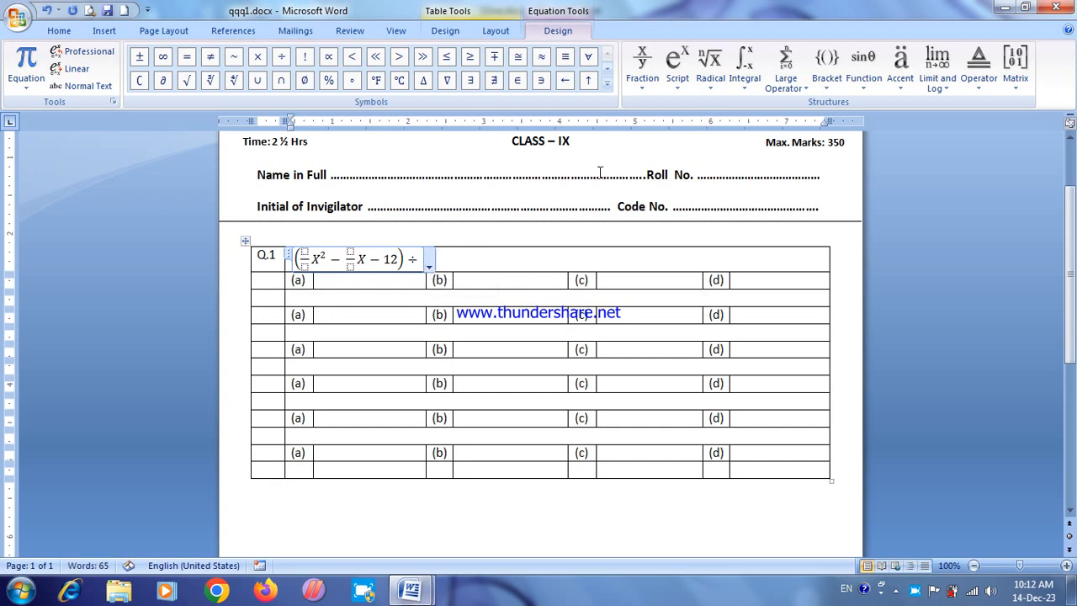
left_click(826, 80)
left_click(837, 155)
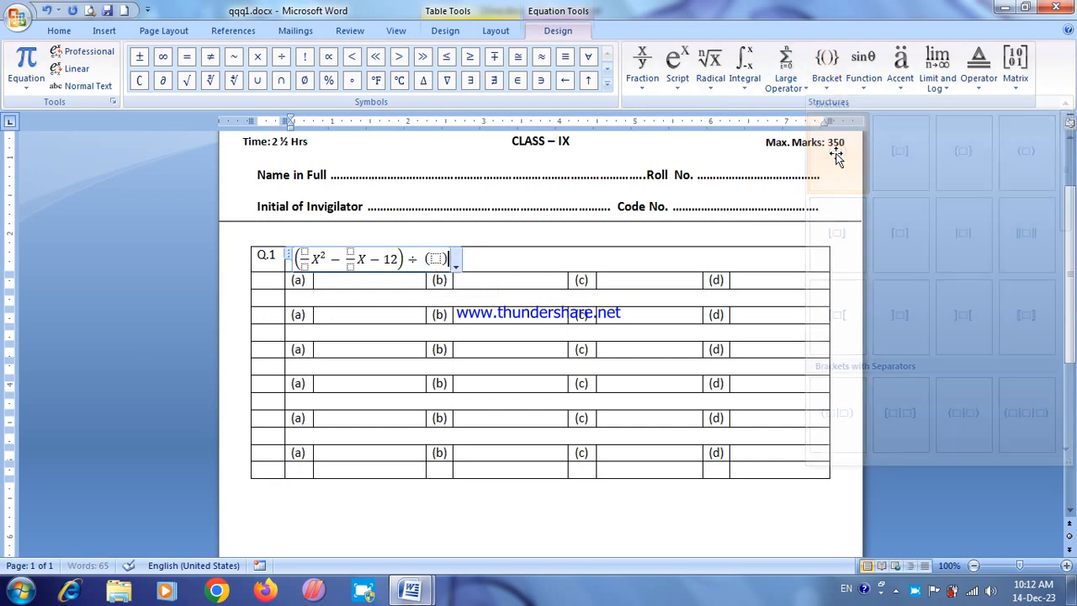
Step: Fill the second pair of brackets with an empty stacked fraction followed by X − 4
left_click(437, 257)
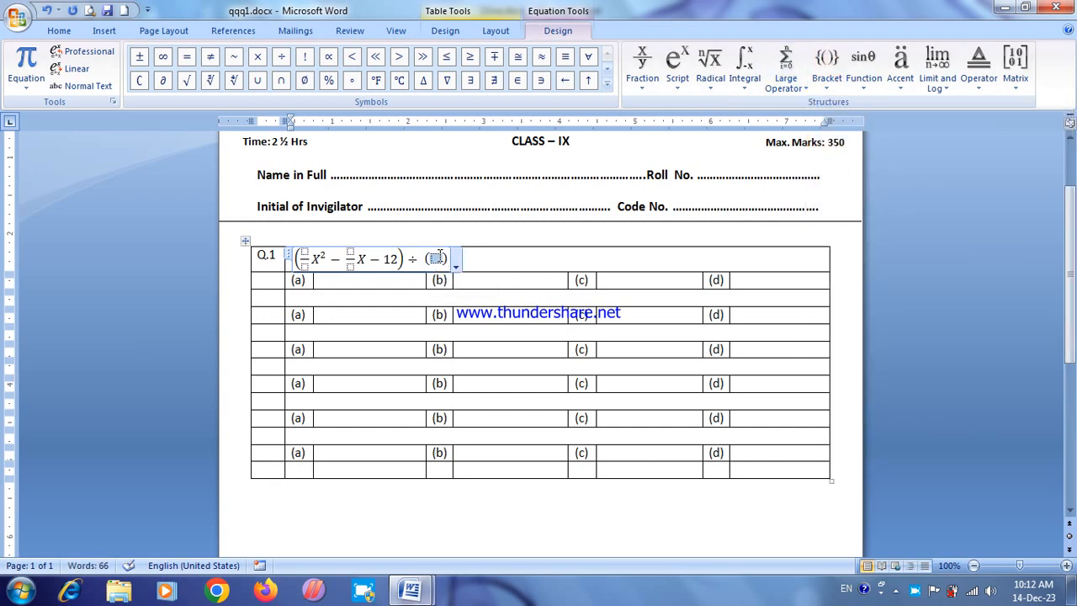
left_click(643, 79)
left_click(649, 150)
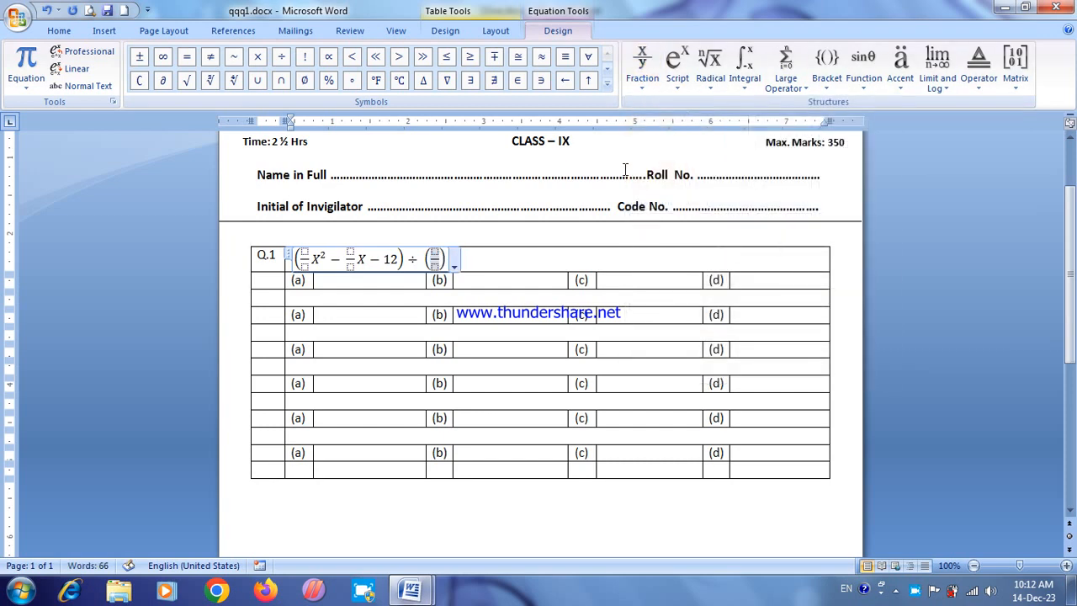
type("X")
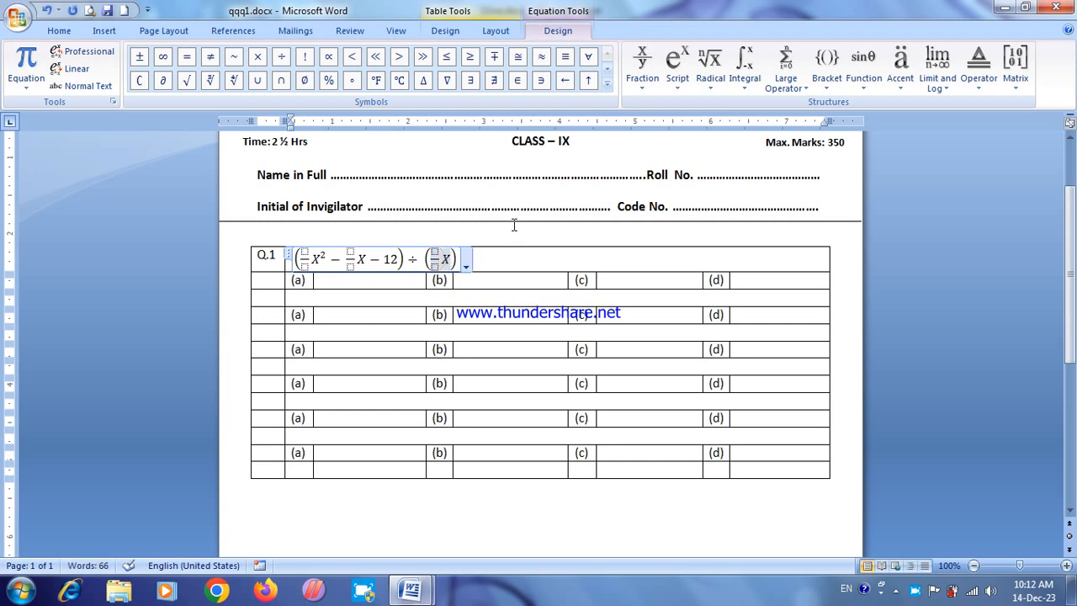
type("-")
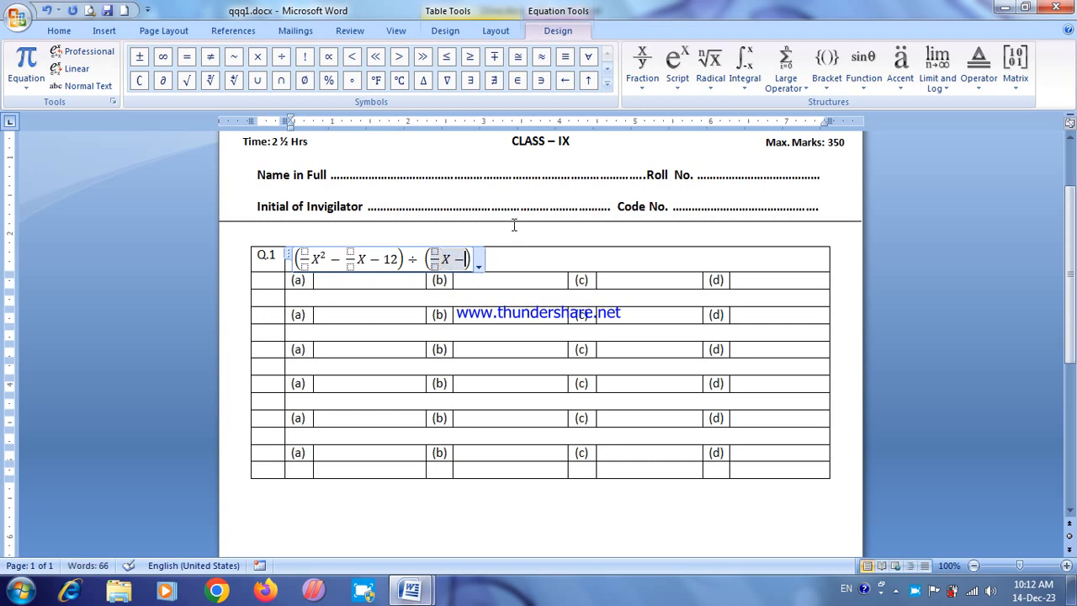
type("4")
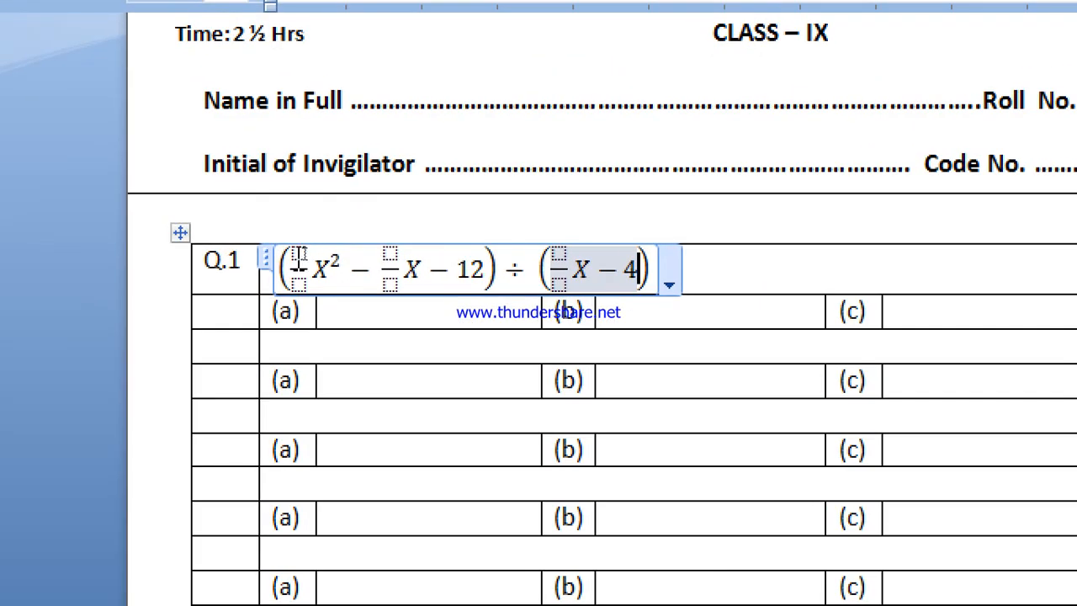
Step: Fill the empty fraction before X² with numerator 1 and denominator 4
left_click(299, 255)
type("4")
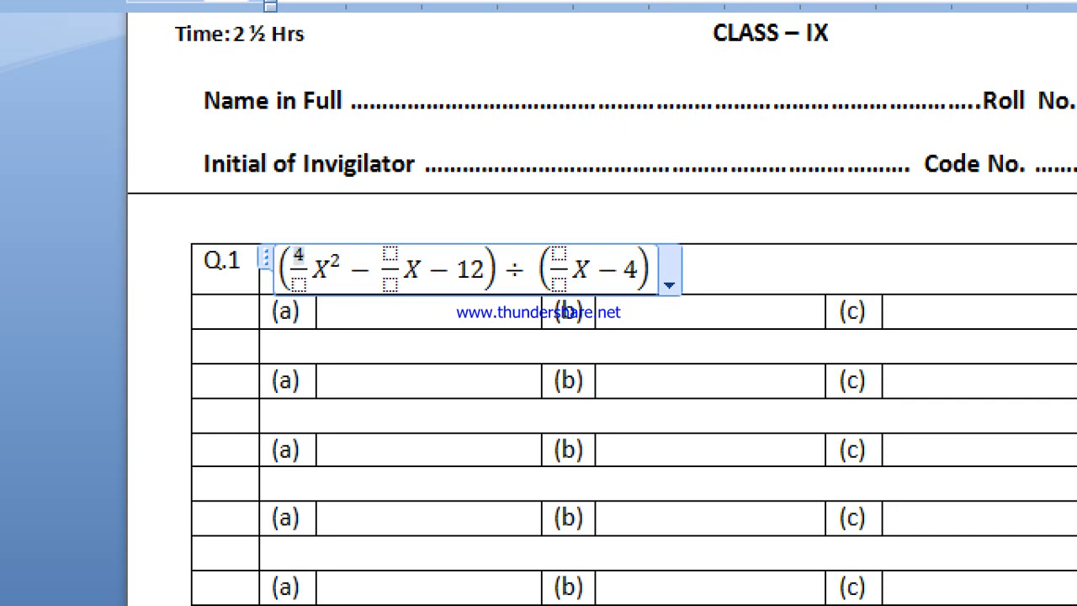
key("Up")
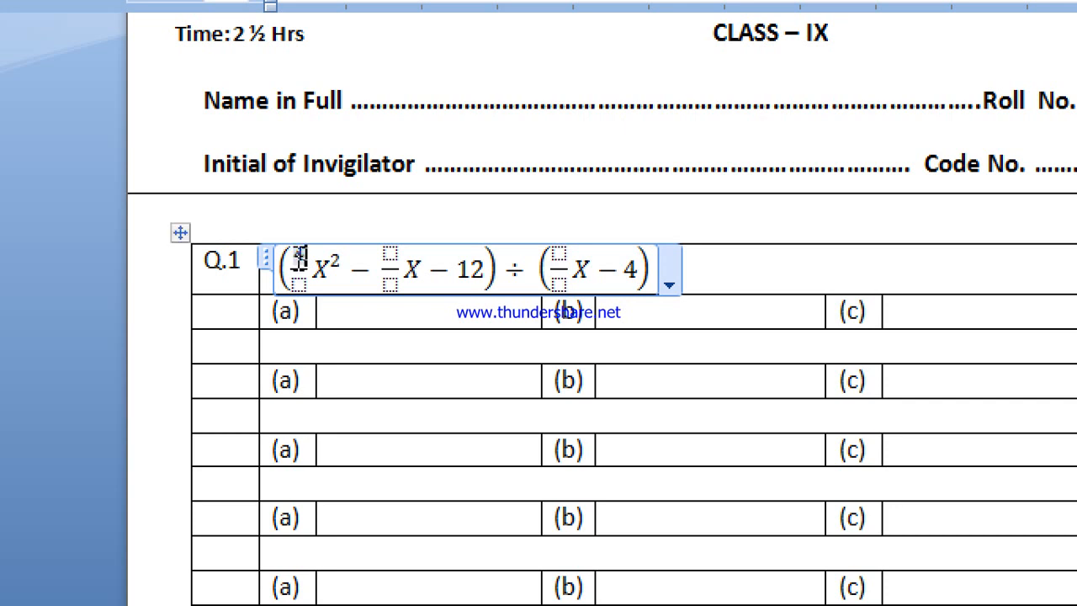
key("BackSpace")
type("1")
key("Down")
type("4")
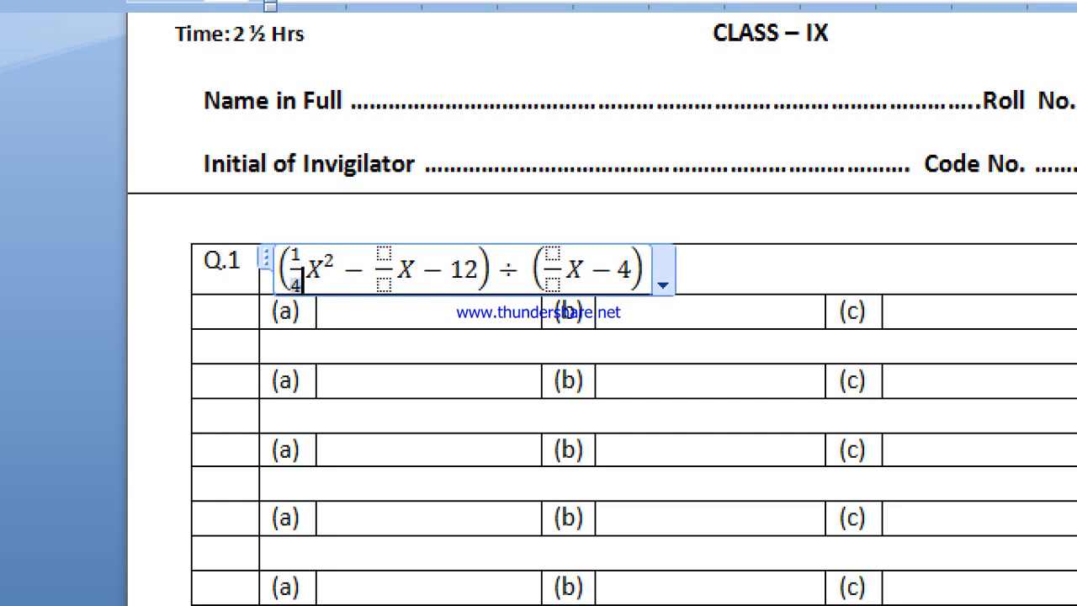
Step: Fill the two remaining empty fractions, one in each bracketed expression, with 1 over 2
left_click(386, 249)
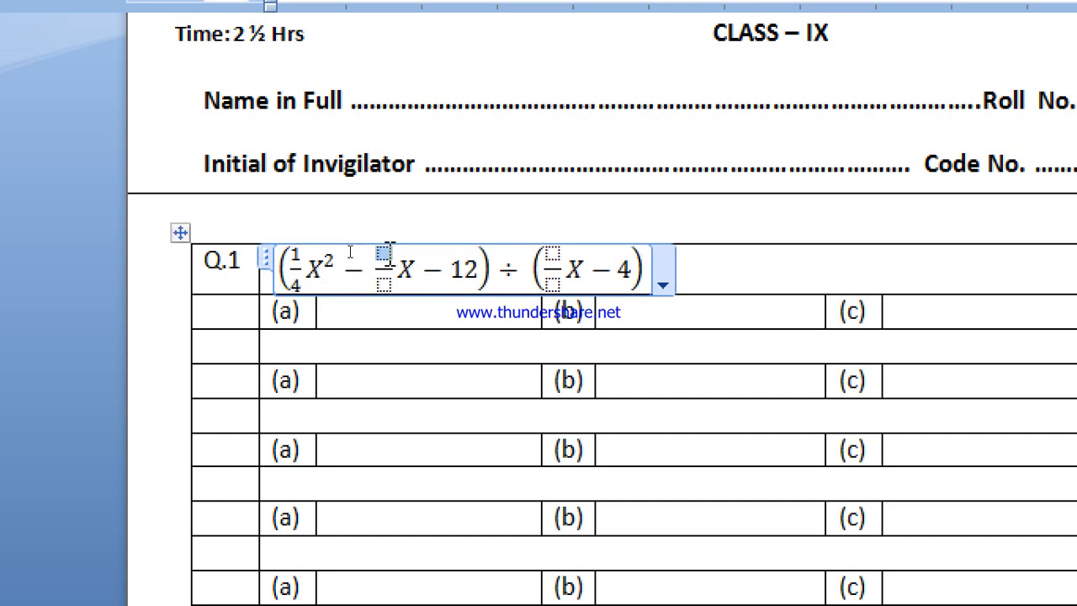
type("1")
key("Down")
type("2")
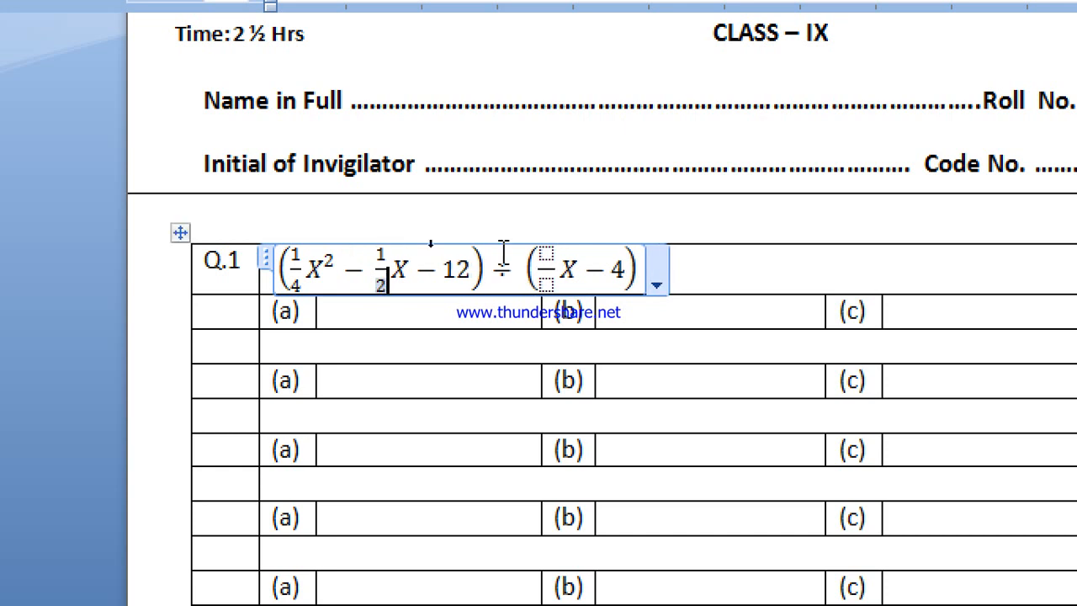
left_click(547, 253)
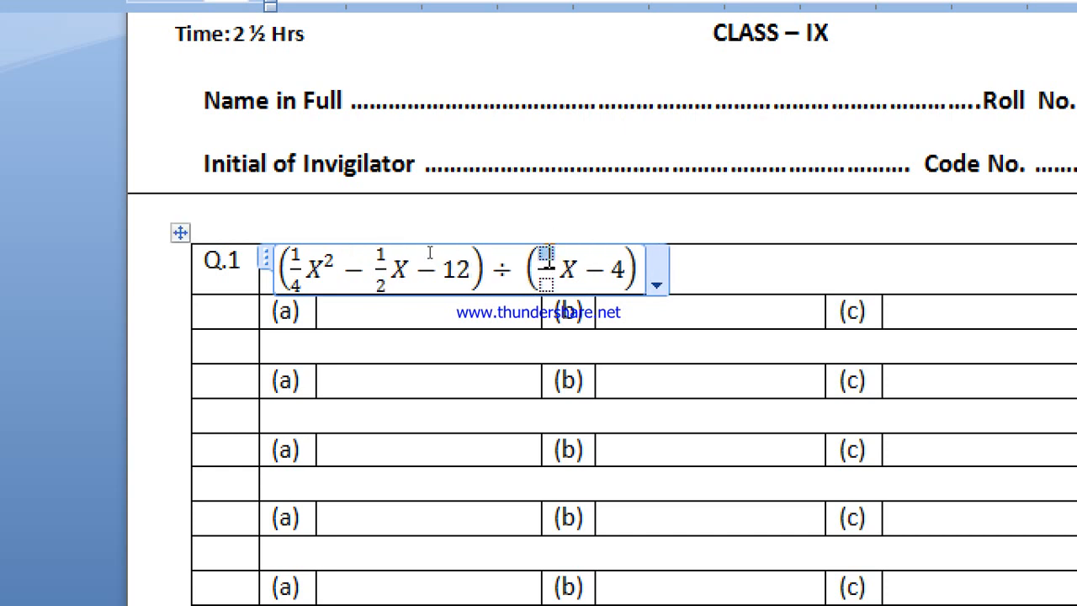
type("1")
key("Down")
type("2")
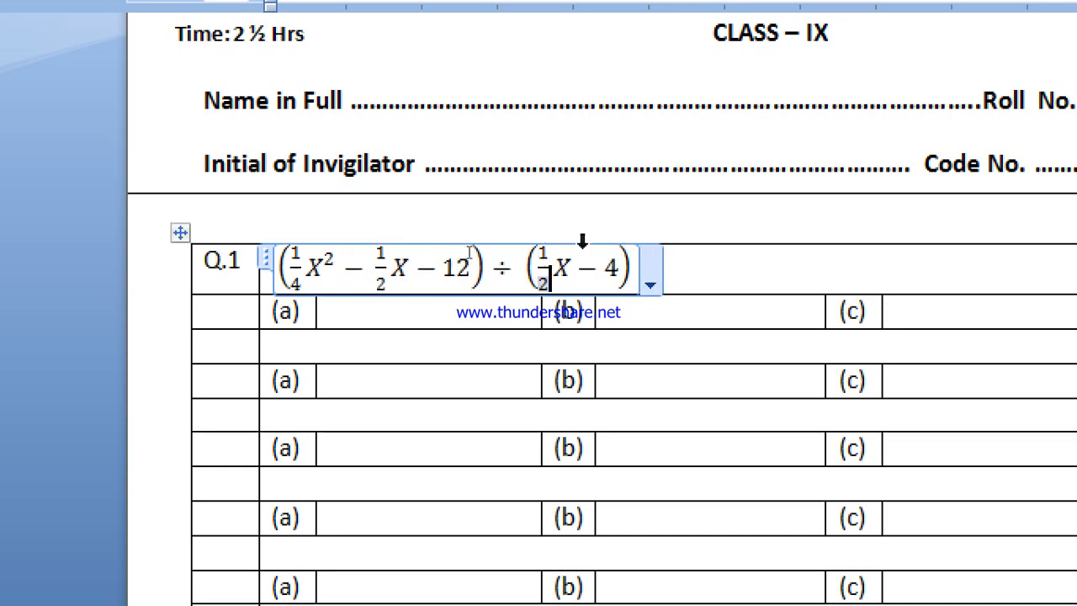
Step: Add the text "is equal to:" after the Q.1 equation, outside the equation itself
left_click(639, 269)
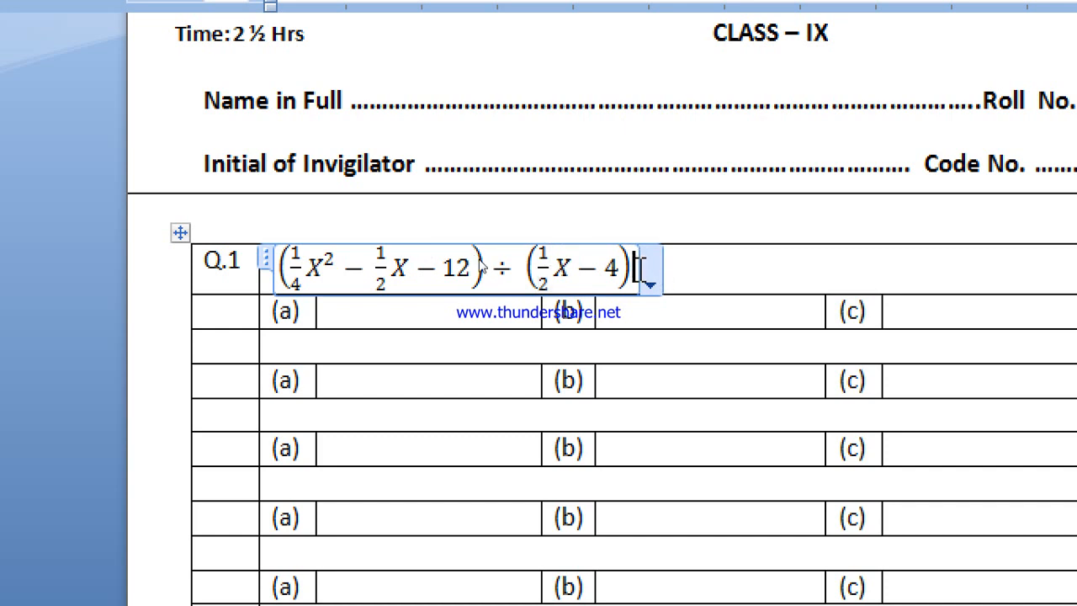
left_click(685, 264)
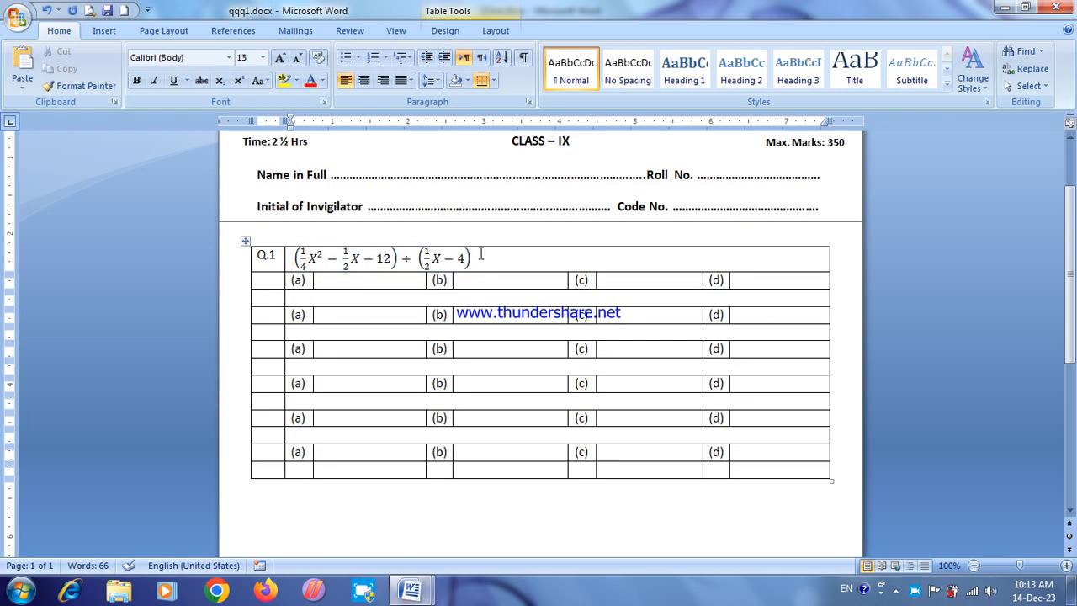
left_click(467, 259)
left_click(558, 30)
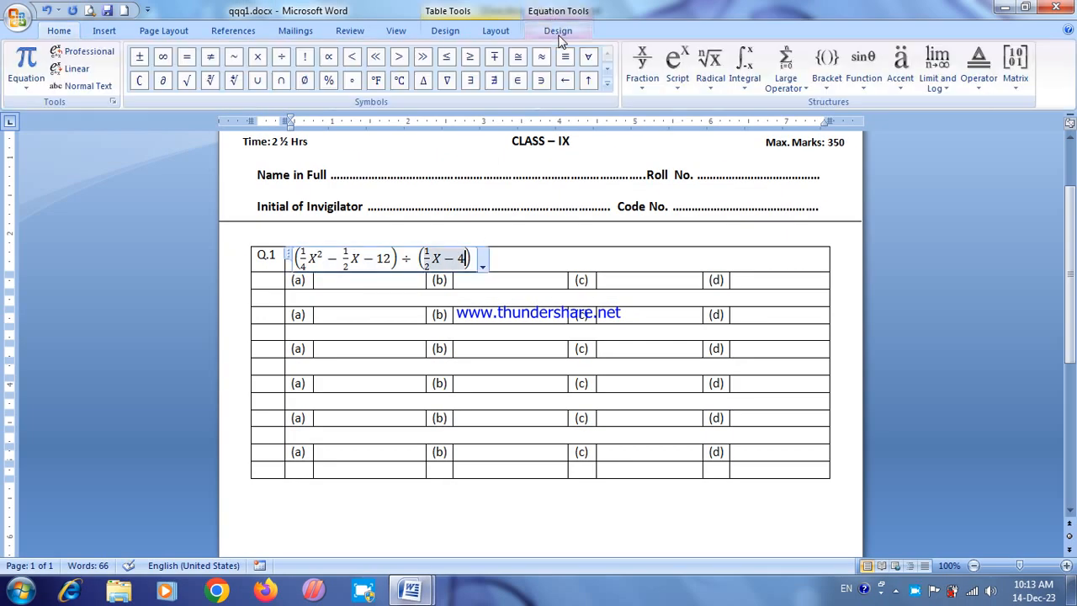
left_click(496, 261)
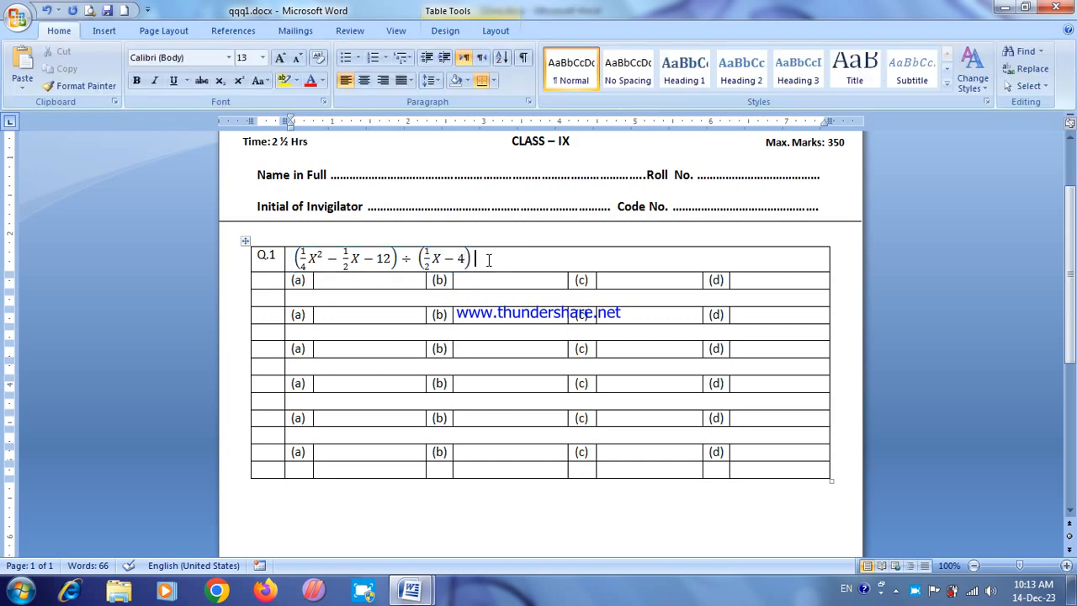
type("is equal to:")
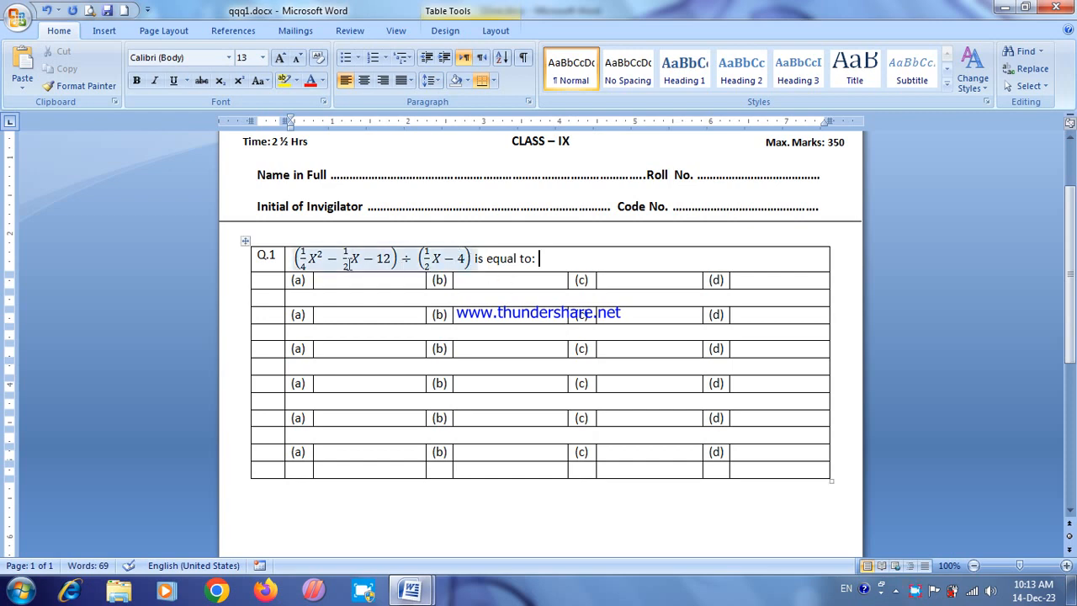
Step: Format the whole Q.1 equation at font size 11, in bold and without italics
left_click_drag(292, 258, 478, 258)
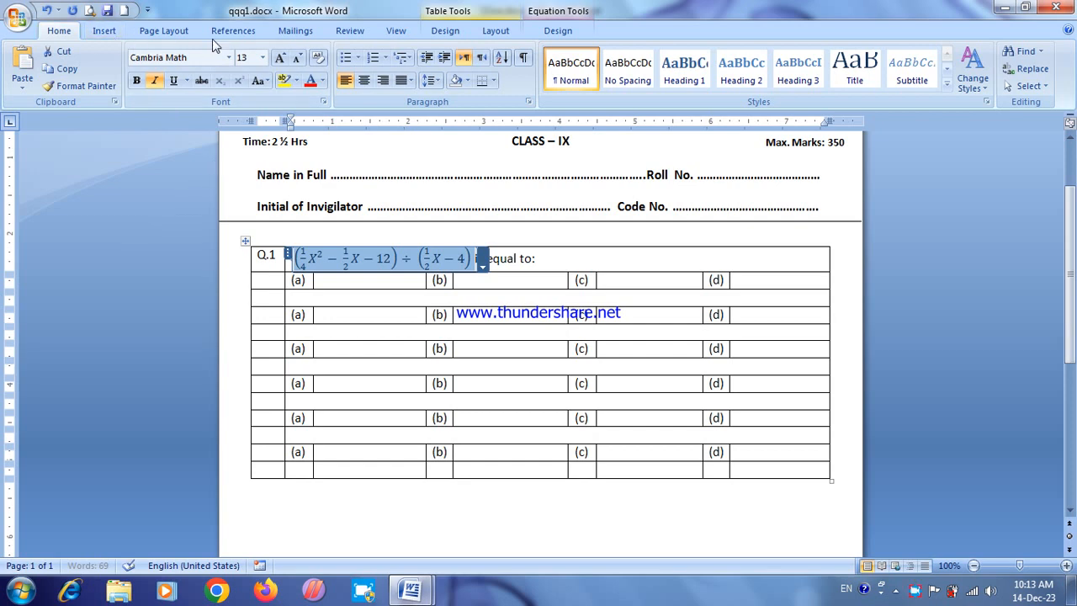
left_click(297, 58)
left_click(296, 59)
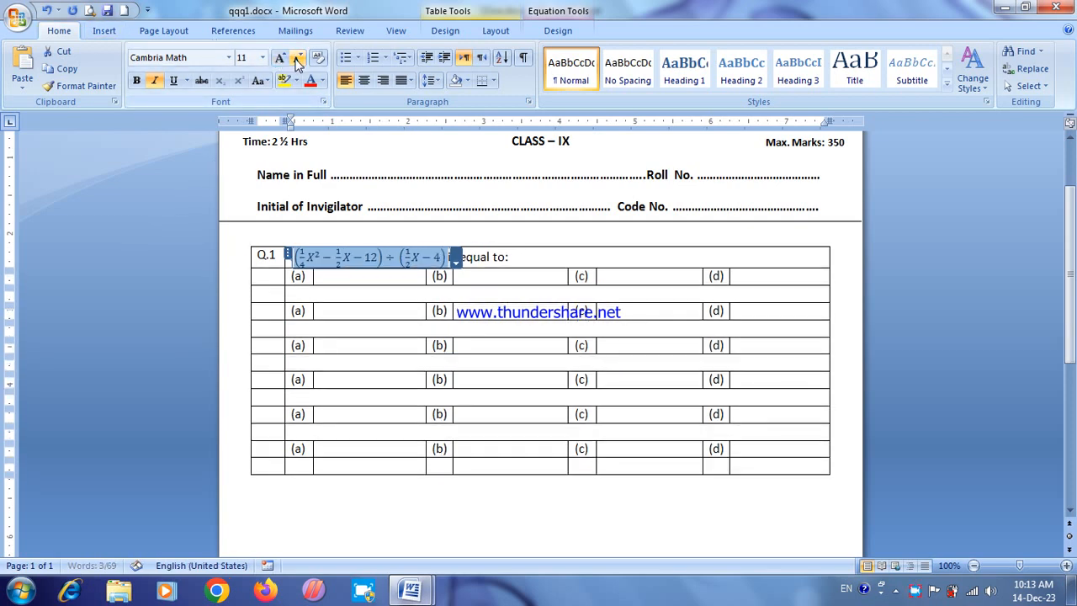
left_click(136, 81)
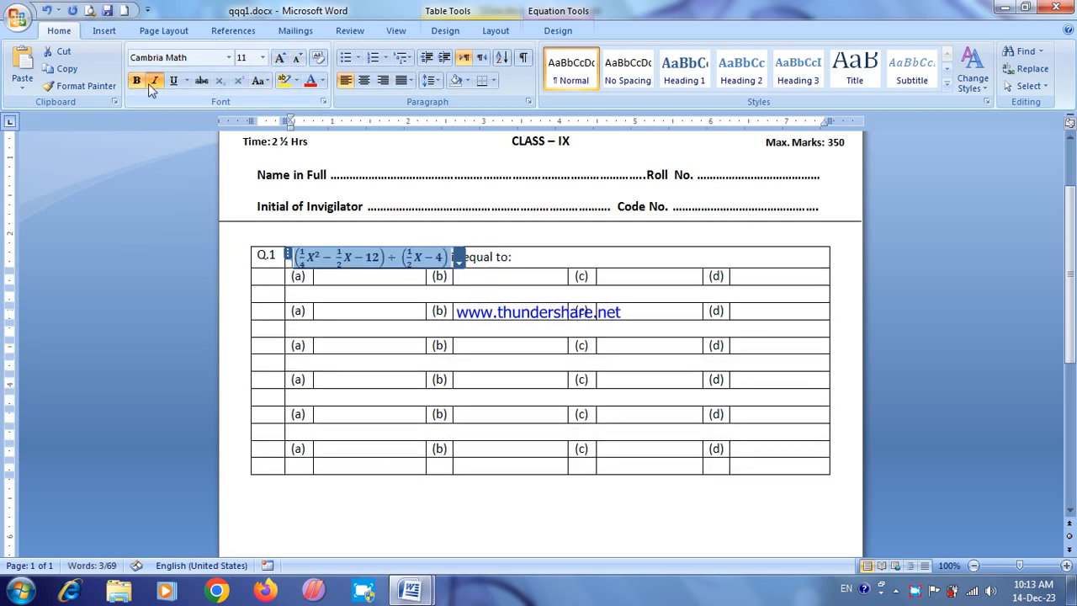
left_click(155, 82)
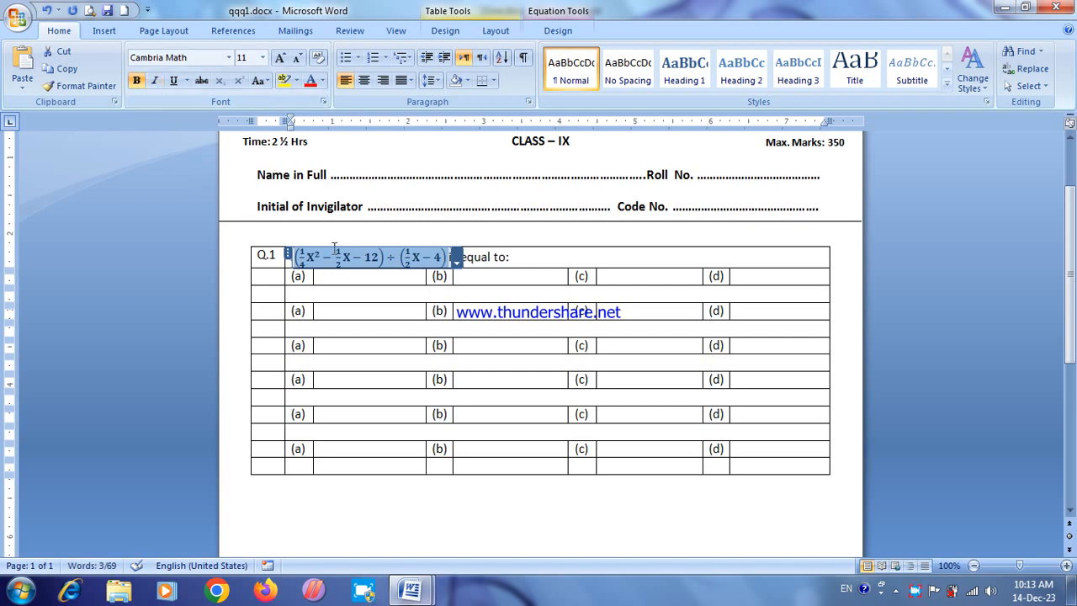
left_click(372, 259)
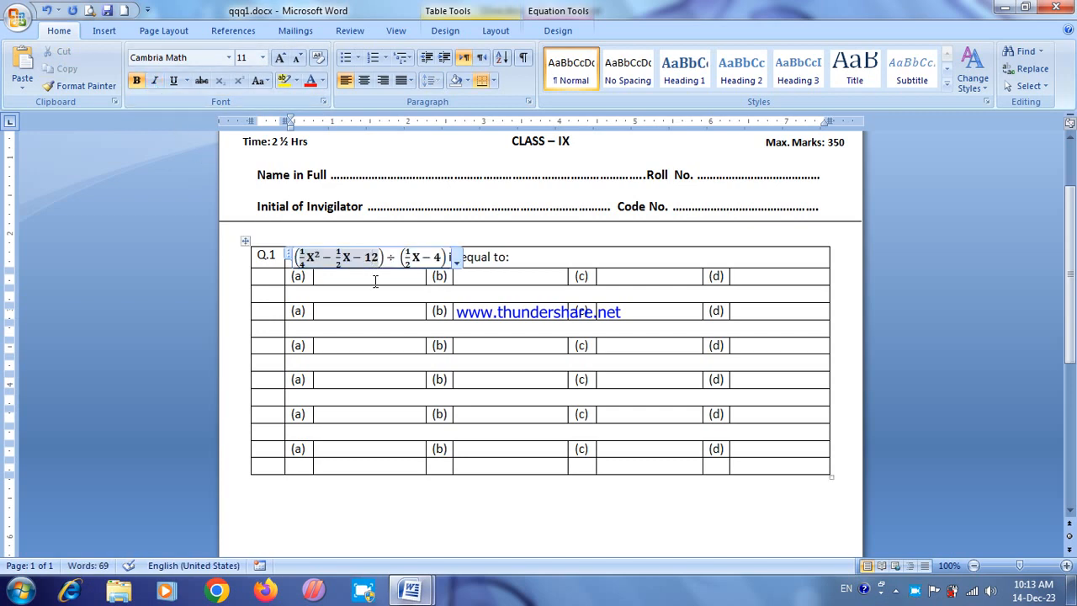
Step: Make the Q.1 row slightly taller by lowering its bottom border
left_click(521, 264)
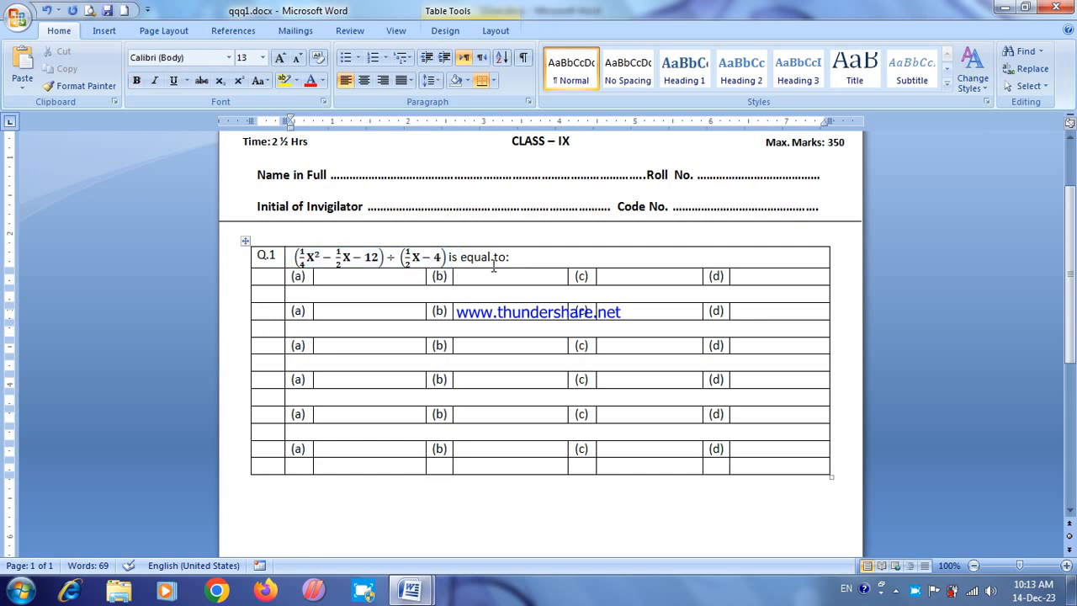
left_click_drag(492, 268, 478, 267)
left_click(244, 244)
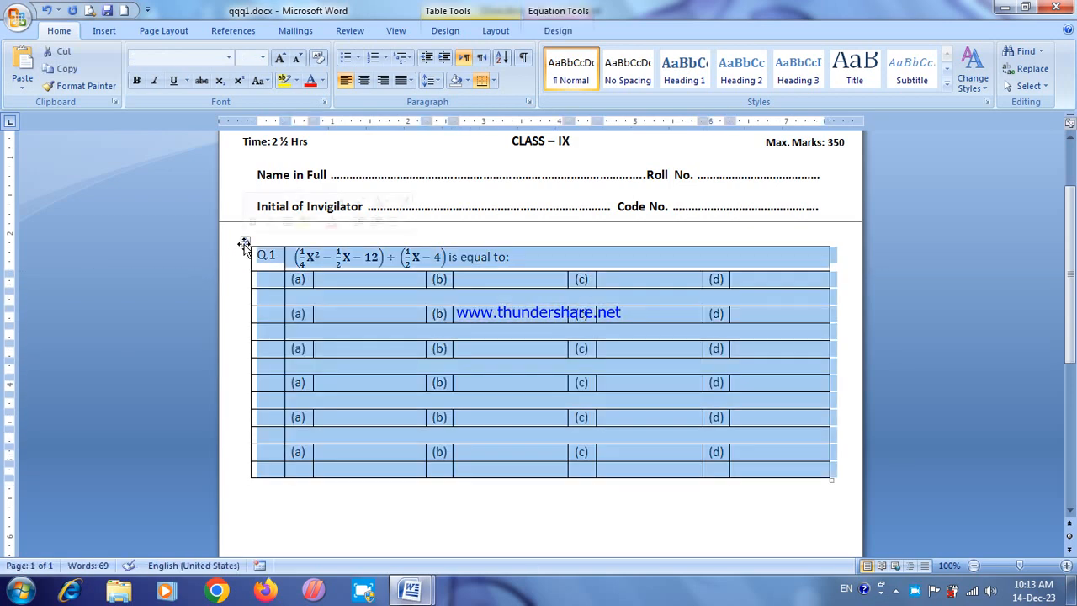
left_click(530, 256)
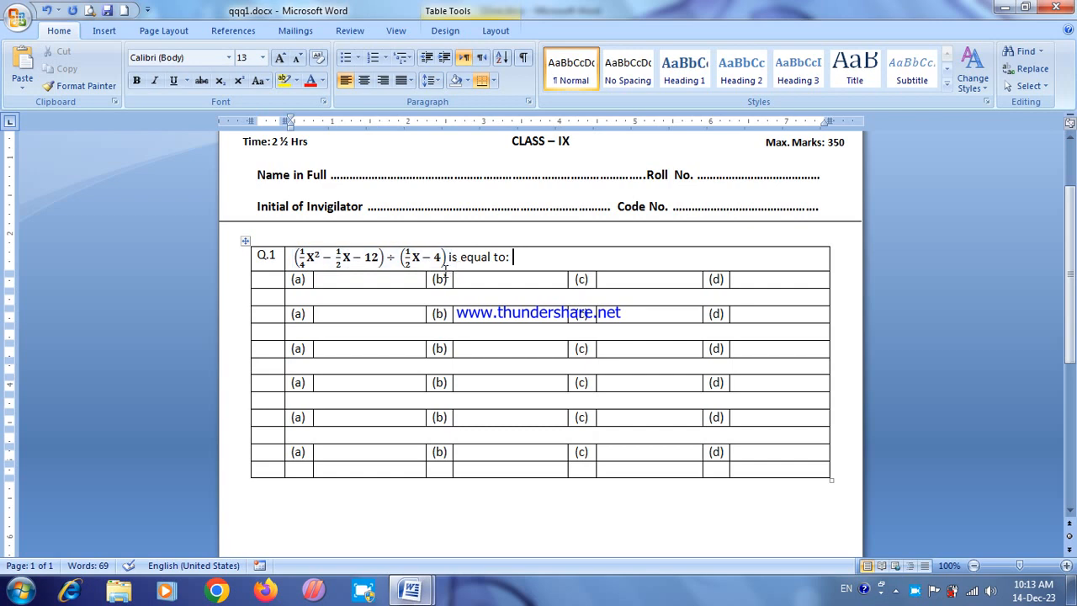
Step: Insert a new equation containing an empty pair of round brackets in the answer cell beside option (a) of Q.1
left_click(335, 280)
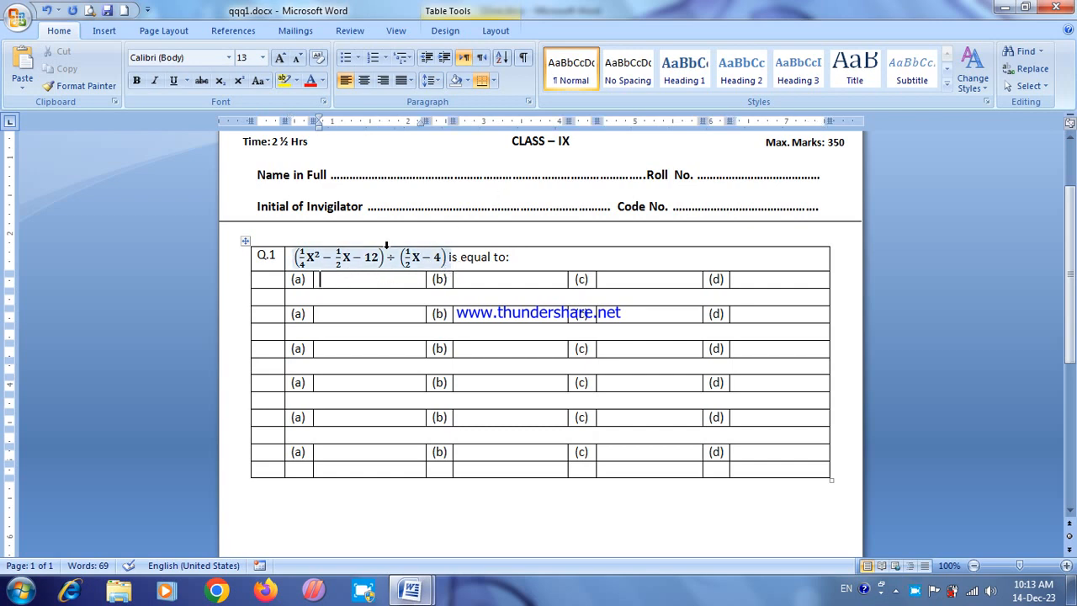
left_click(452, 30)
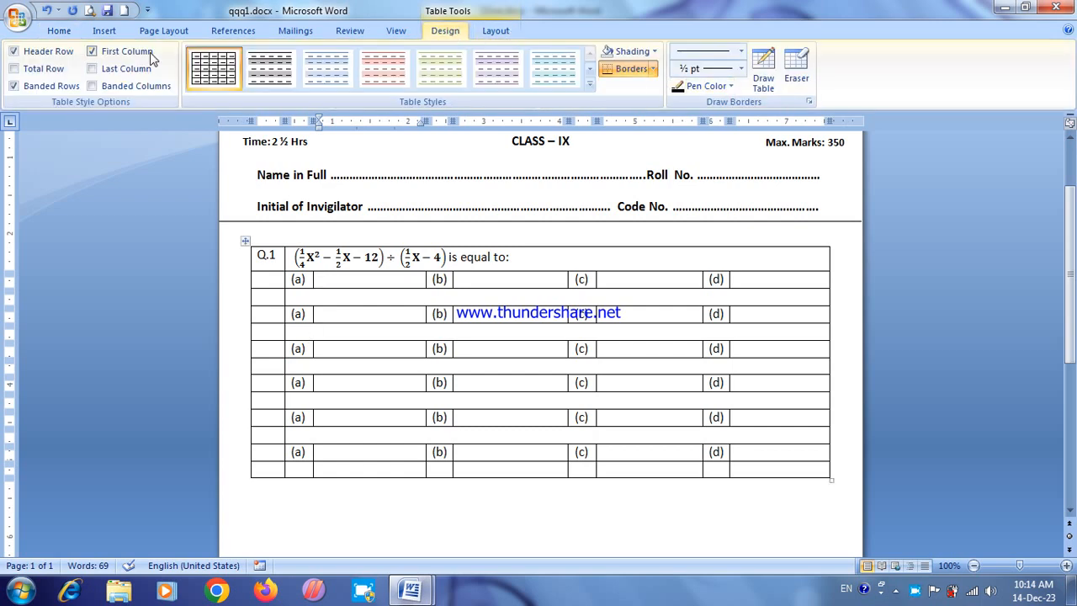
left_click(105, 30)
left_click(869, 84)
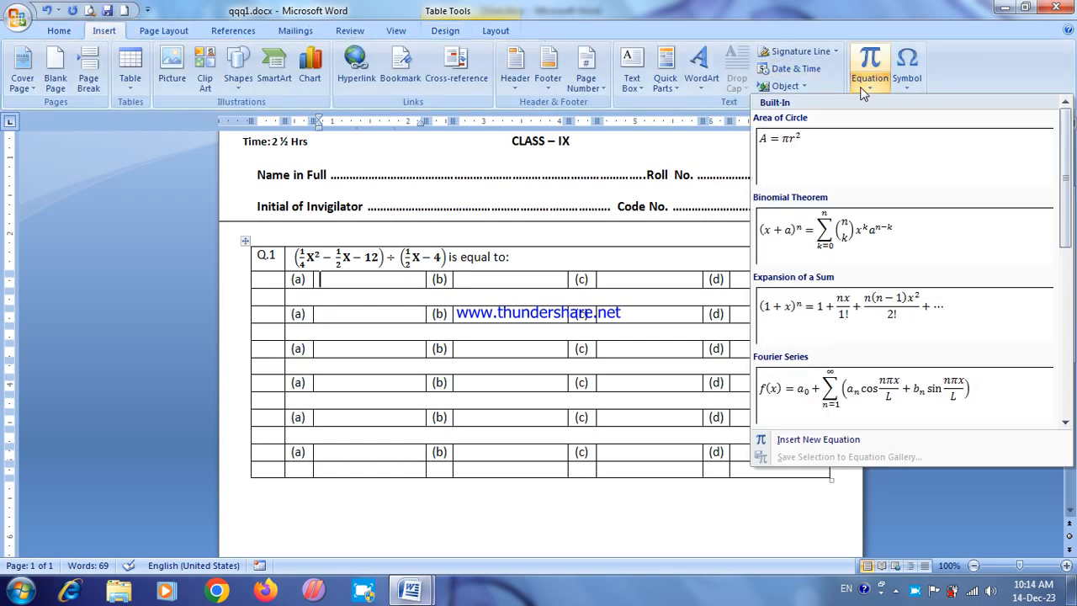
left_click(817, 438)
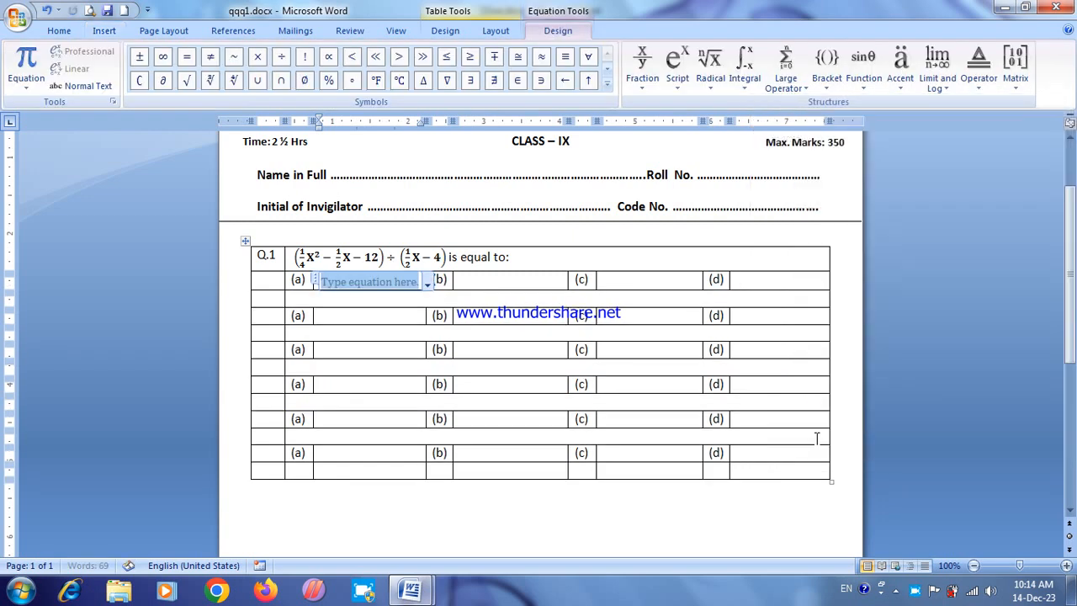
left_click(826, 65)
left_click(835, 154)
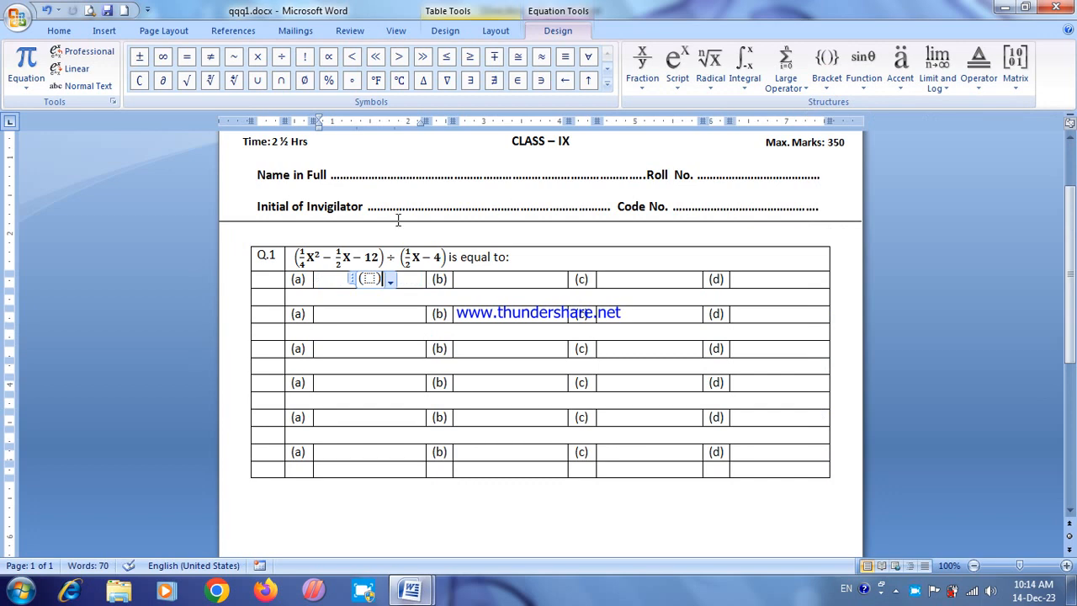
Step: Enter "X +" followed by an empty stacked fraction inside the brackets of the Q.1 option (a) equation
left_click(369, 279)
type("X")
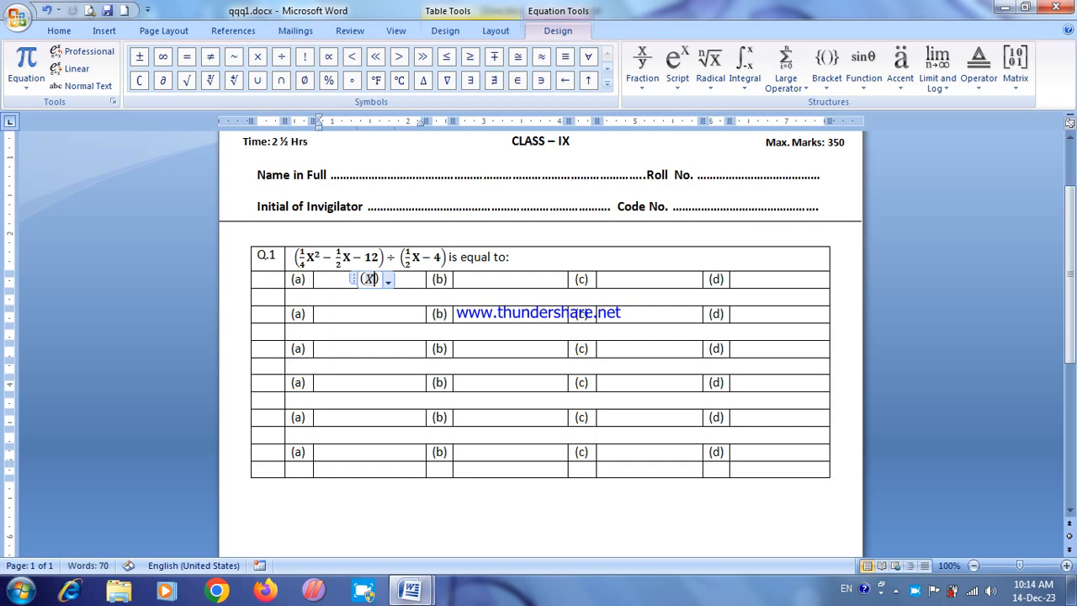
type("+")
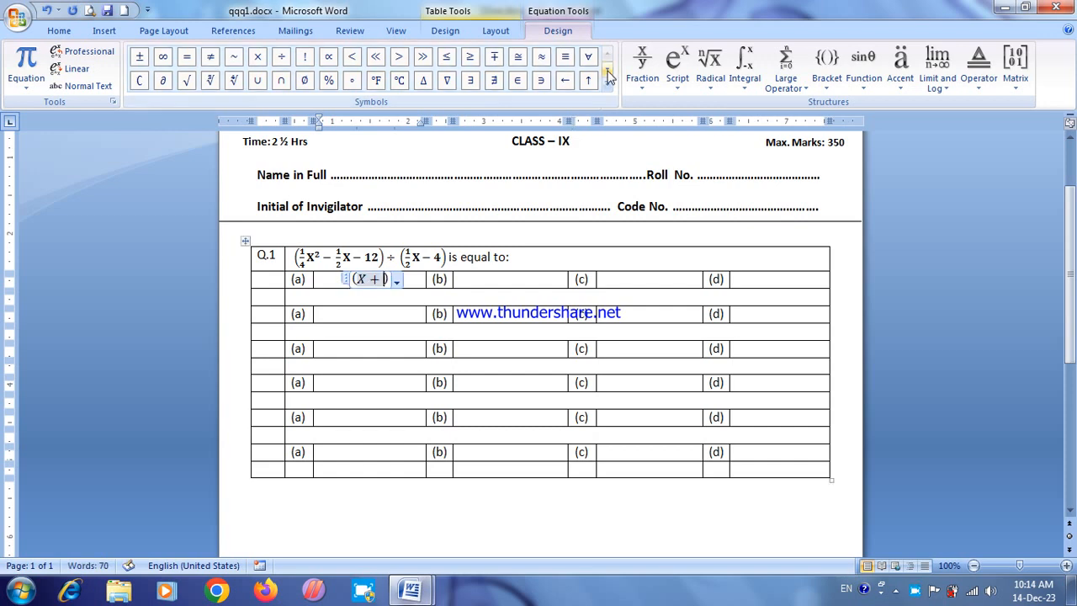
left_click(642, 67)
left_click(653, 150)
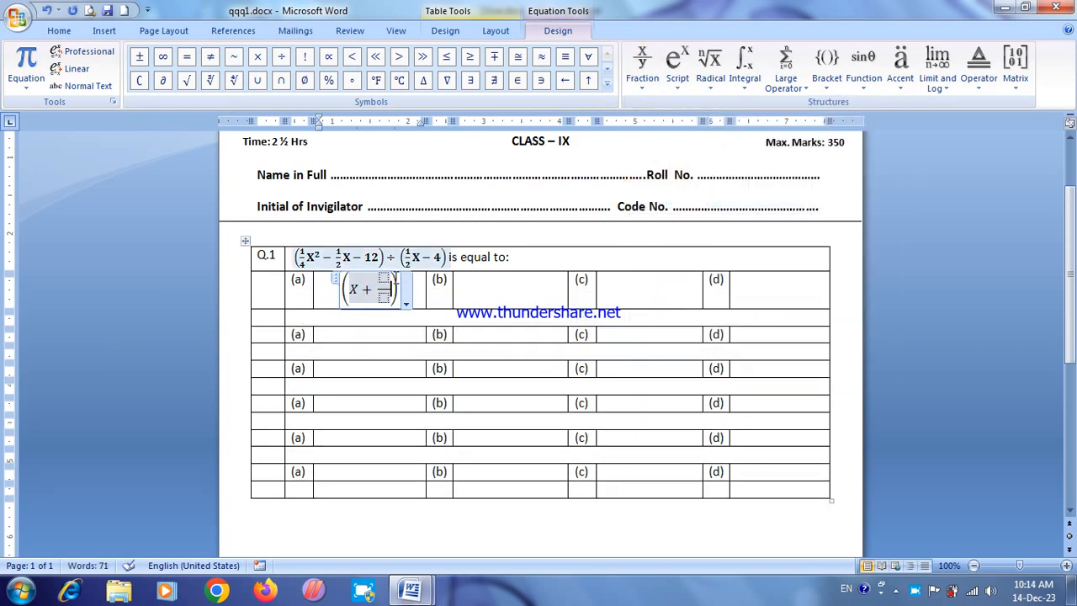
Step: Fill the fraction in the option (a) equation with 3 over 2
type("1")
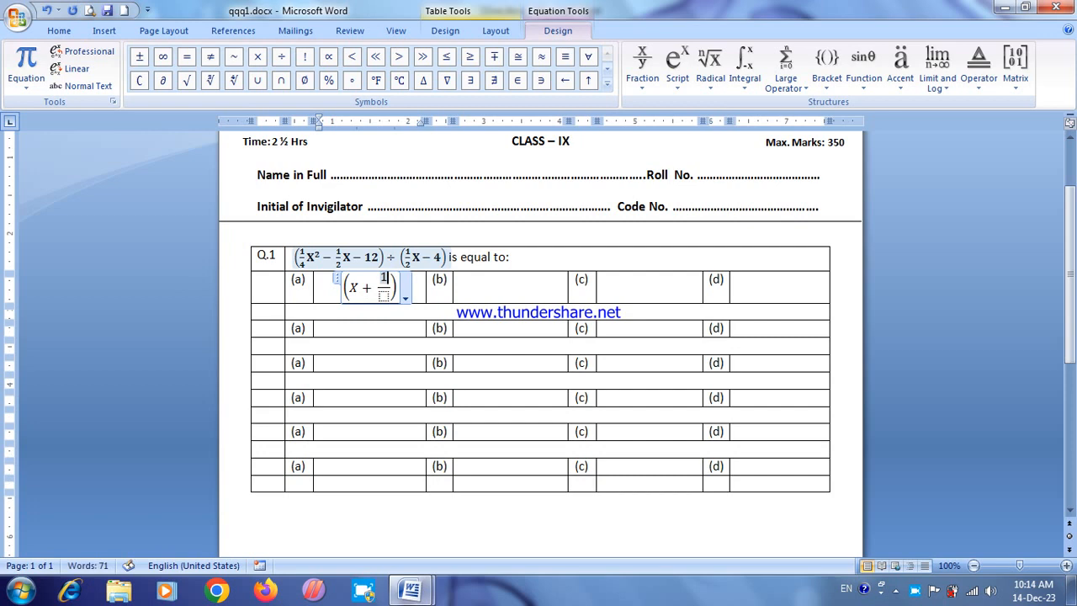
key("Up")
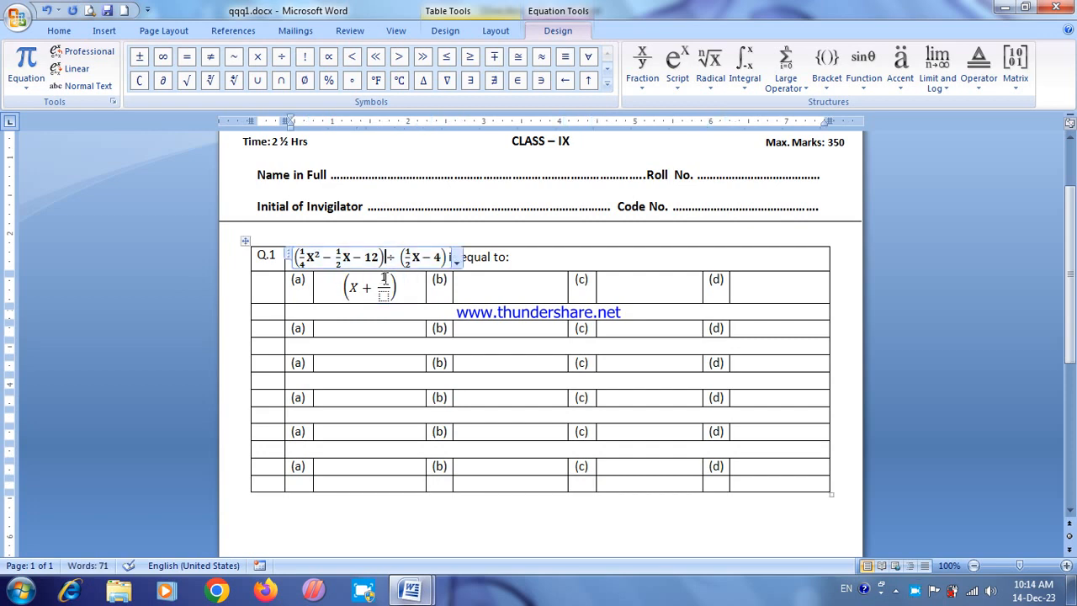
key("Down")
key("BackSpace")
type("3")
key("Down")
type("2")
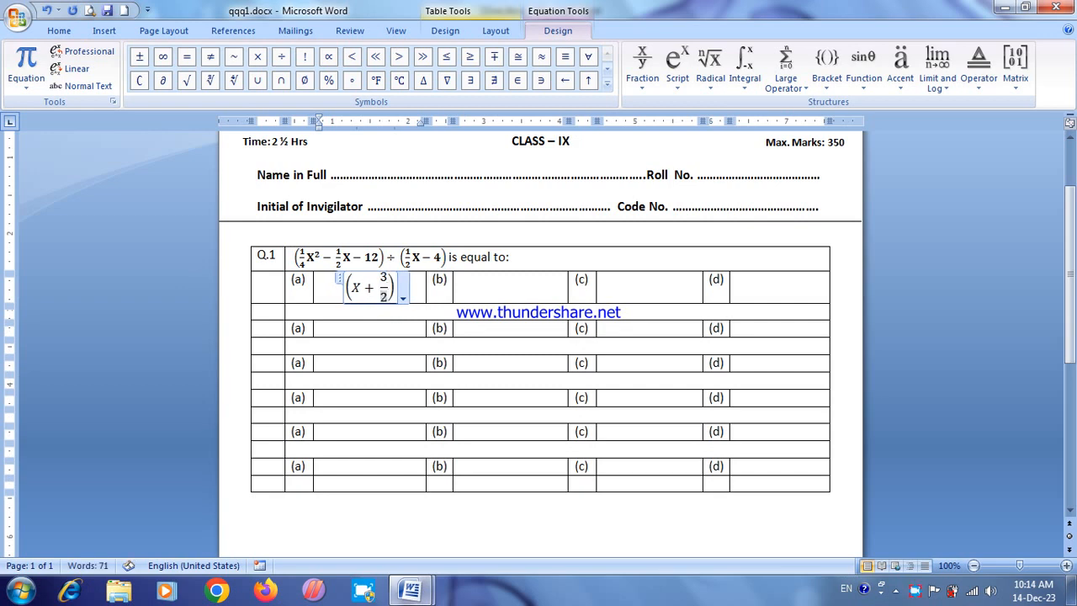
Step: Set the font size of the entire question table to 11
left_click(480, 288)
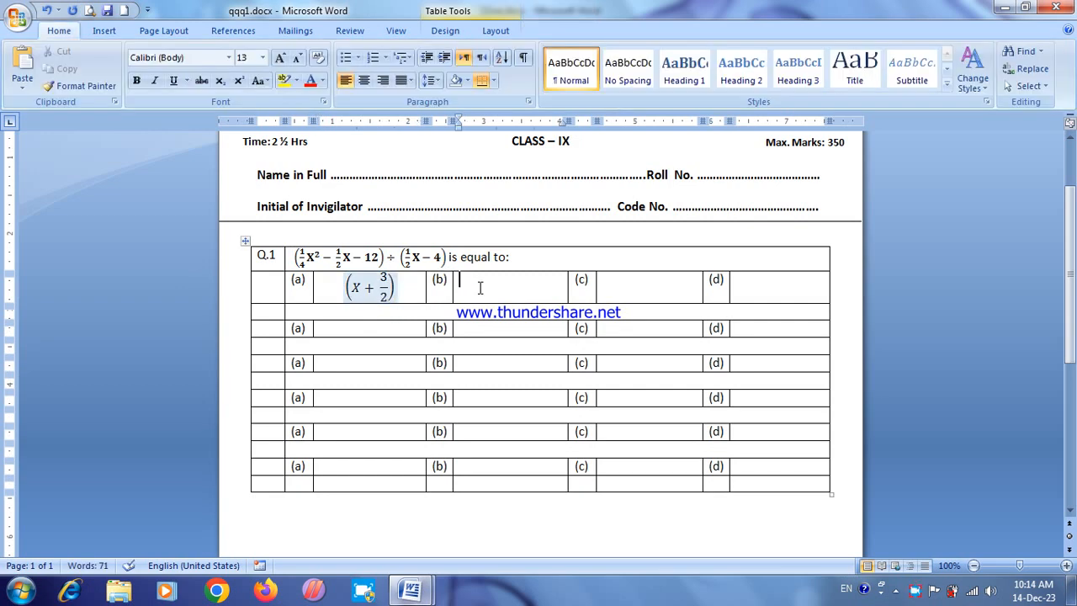
left_click(400, 288)
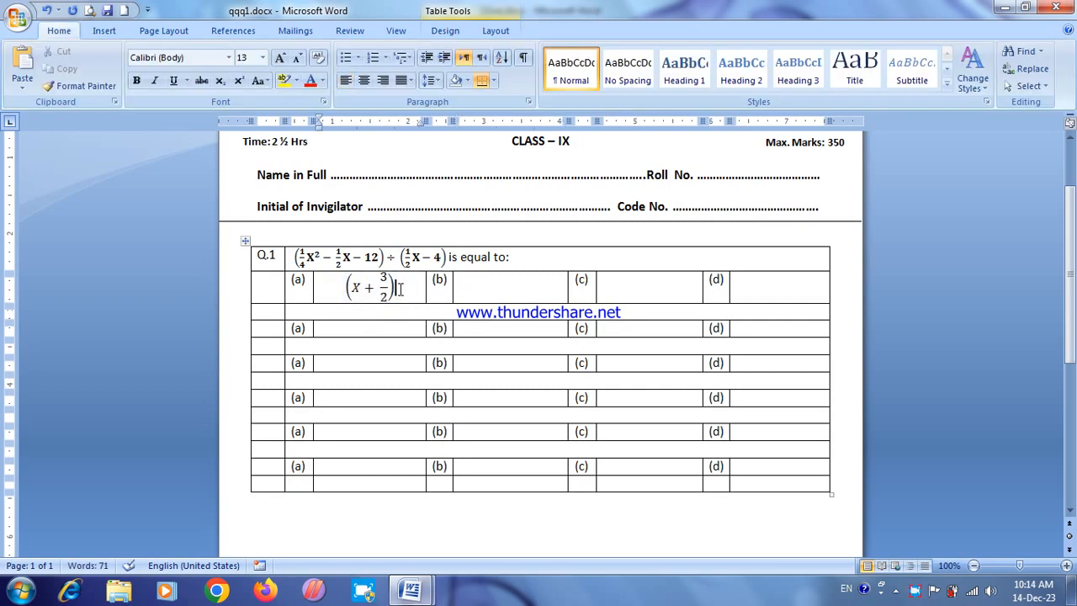
left_click(485, 288)
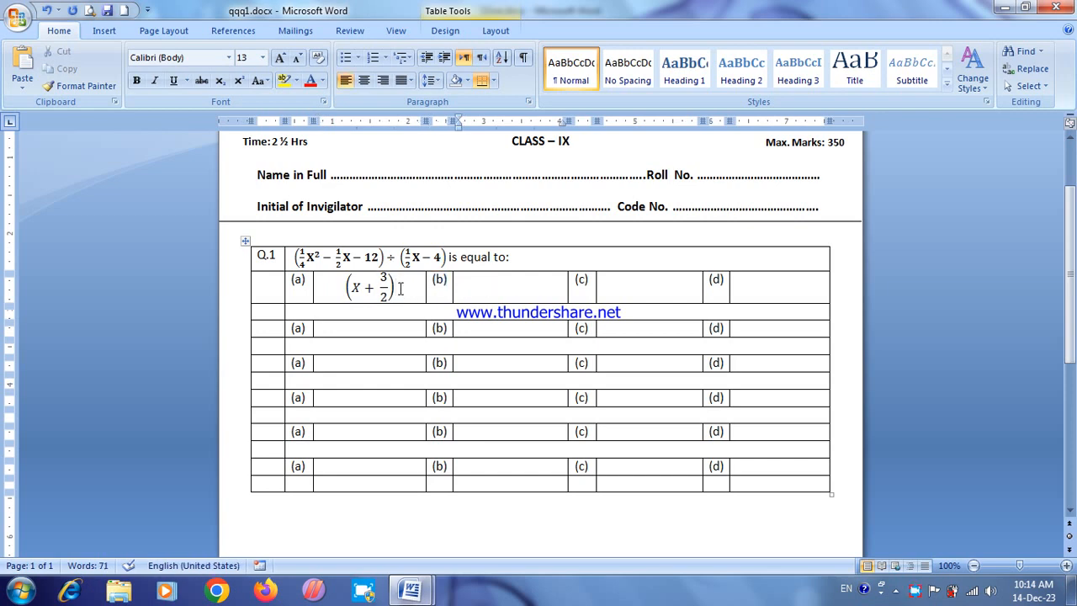
left_click(244, 241)
left_click(263, 57)
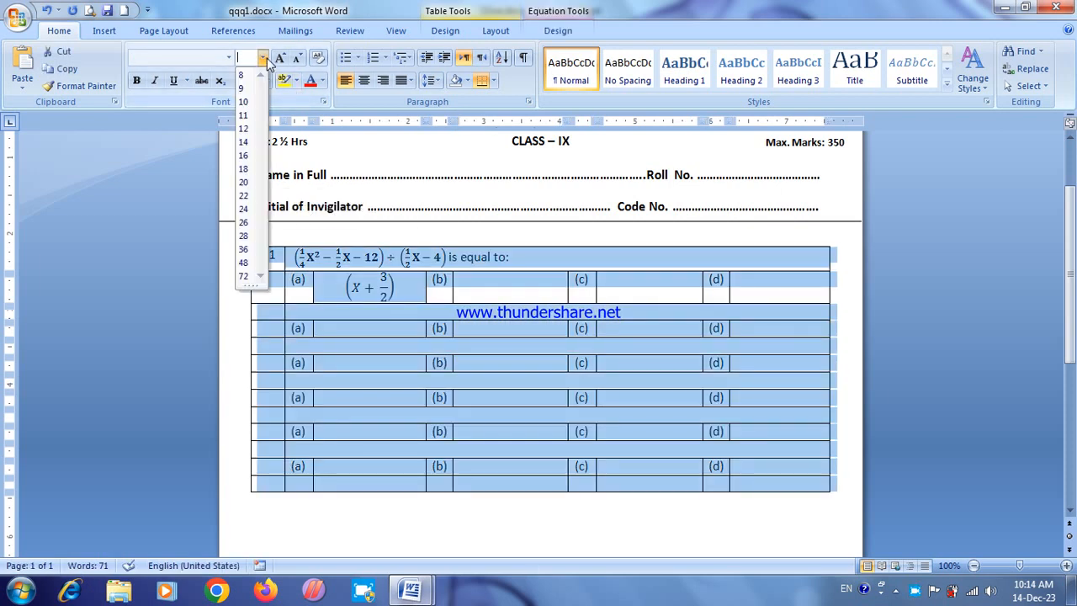
left_click(243, 116)
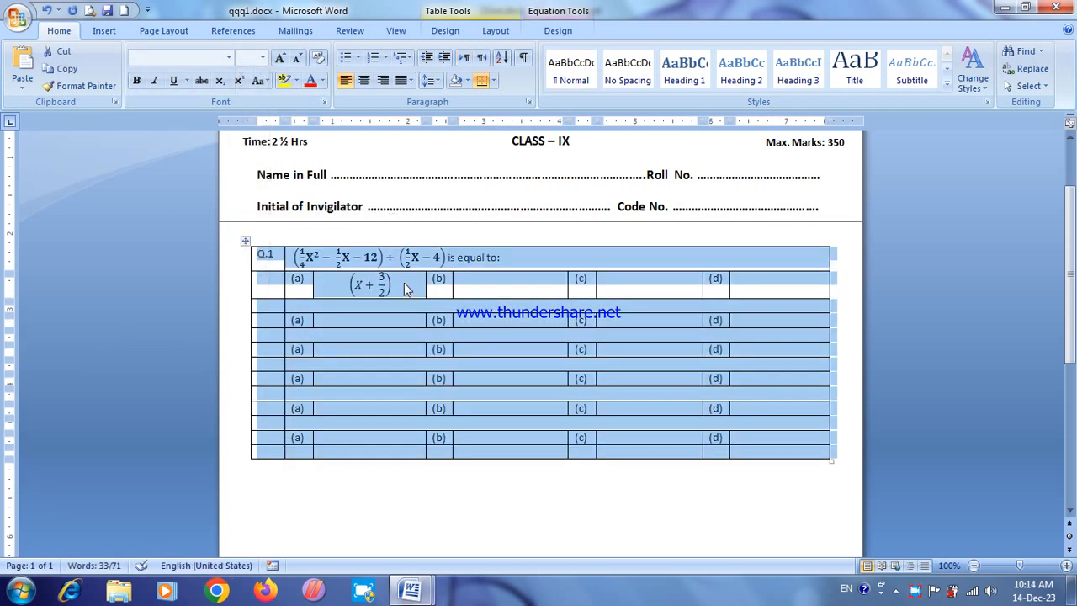
left_click(405, 286)
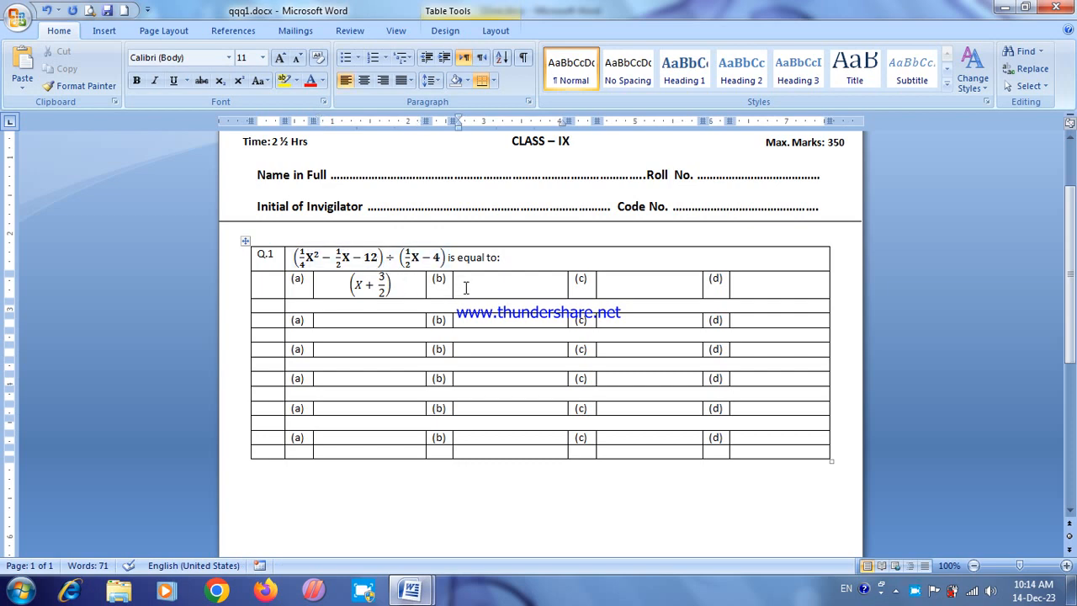
Step: Align the option (a) equation to the left of its cell
left_click(394, 282)
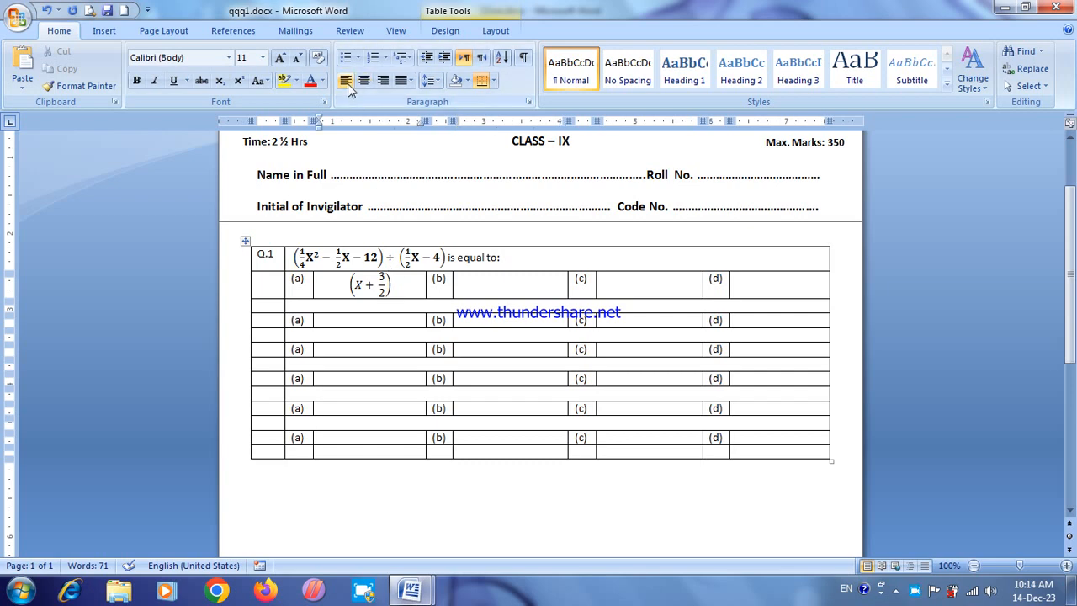
left_click(380, 282)
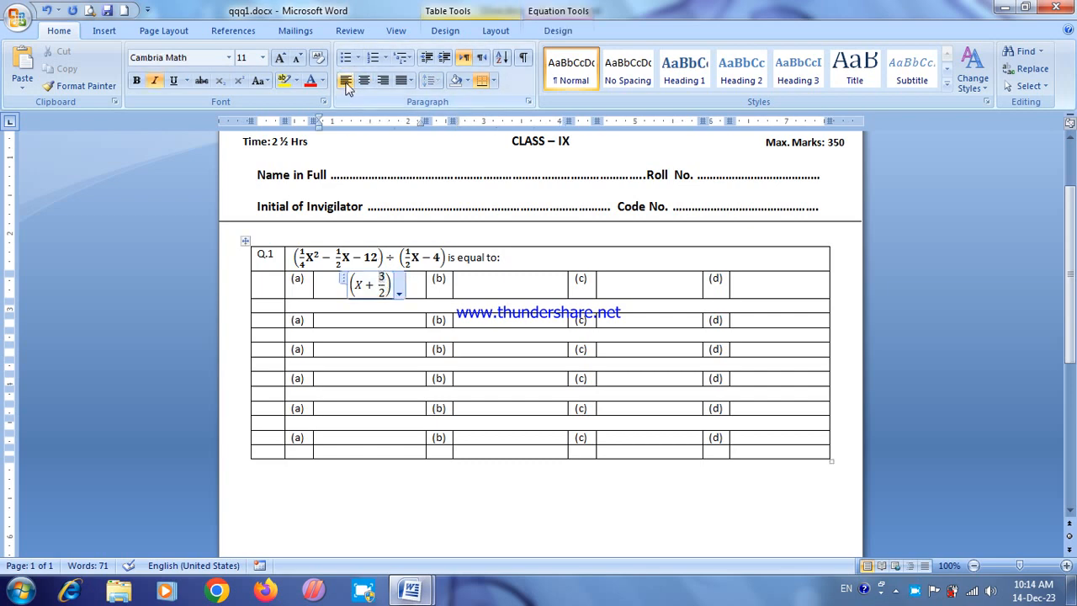
left_click(345, 80)
Step: Insert a new equation in the Q.1 option (b) answer cell, with an empty stacked fraction inside round brackets
left_click(461, 282)
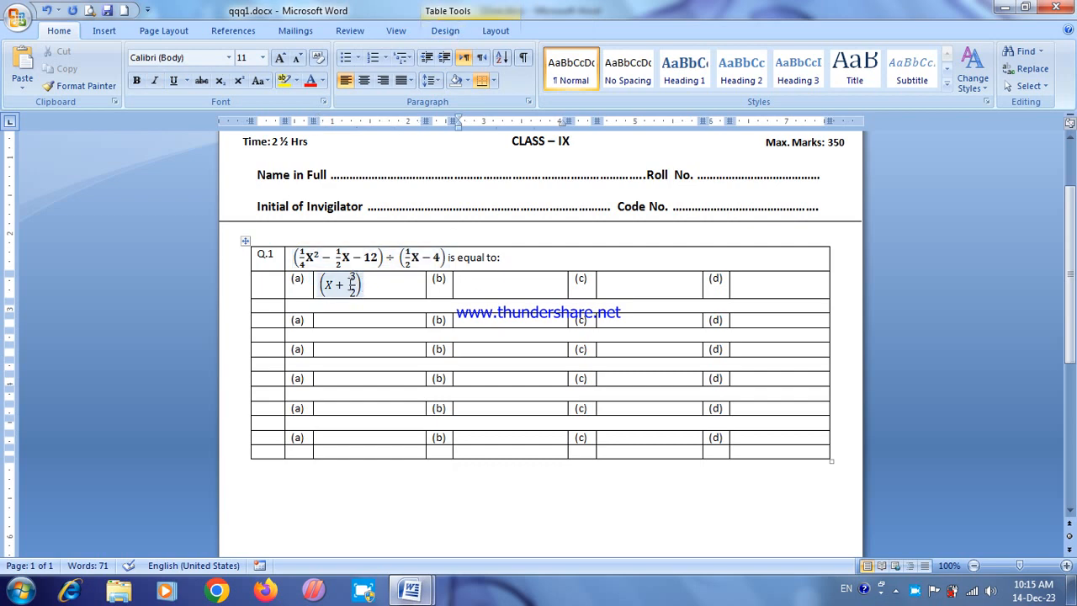
left_click(118, 31)
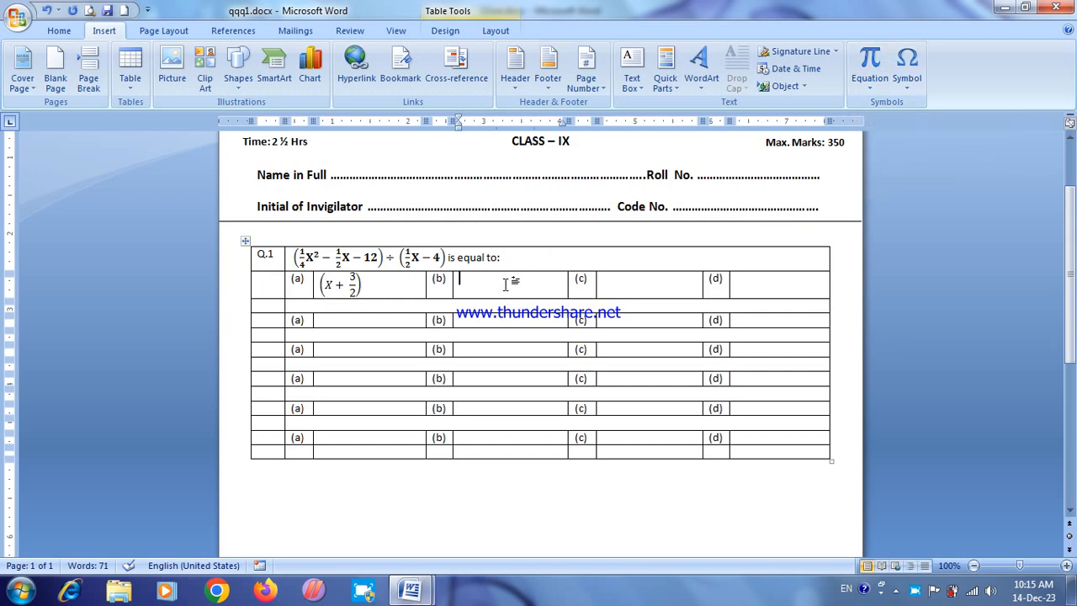
key("alt+equal")
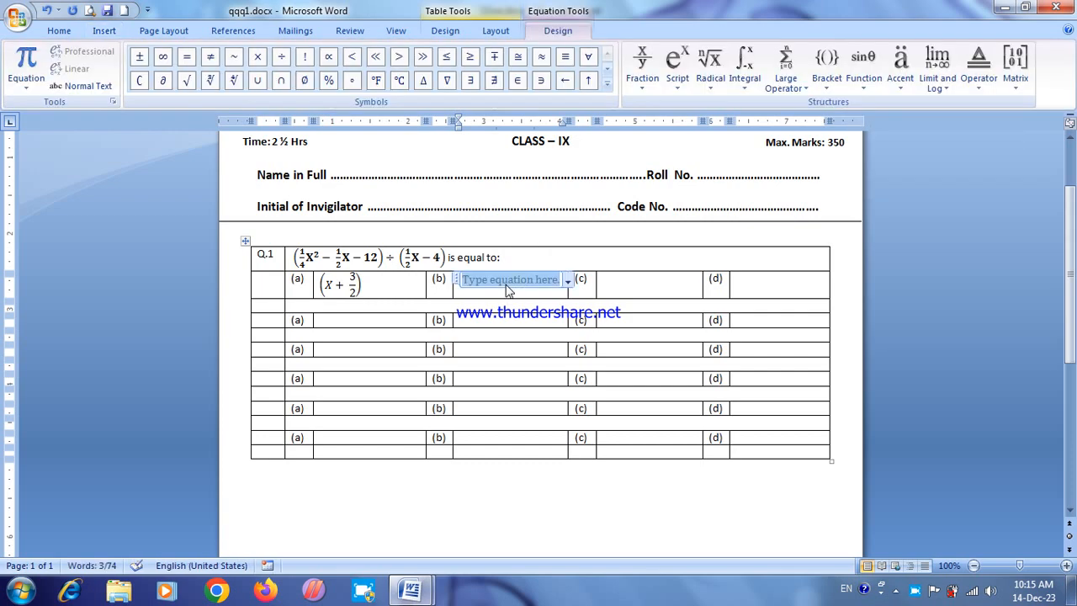
left_click(827, 61)
left_click(832, 149)
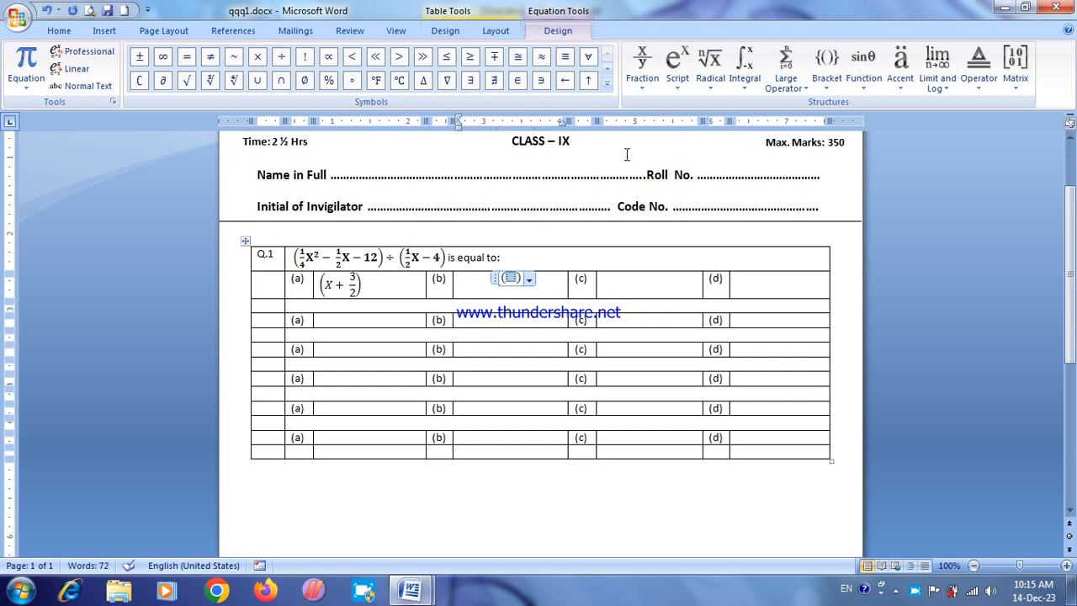
left_click(642, 63)
left_click(653, 148)
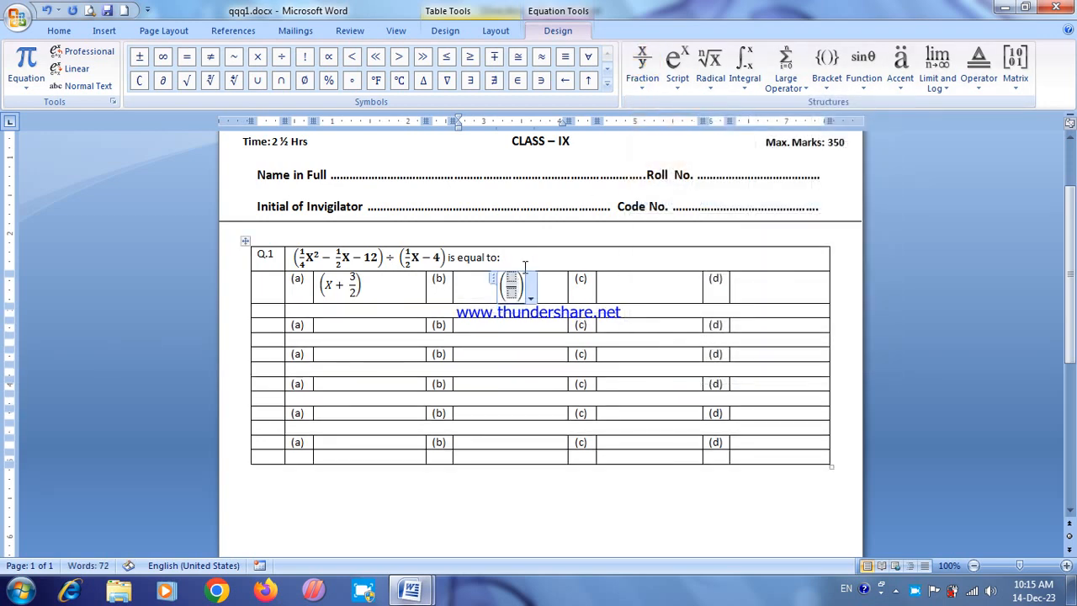
Step: Complete the option (b) equation as (1/2 X − 3), adding "X − 3" after the fraction and filling it with 1 over 2
left_click(523, 268)
type("X")
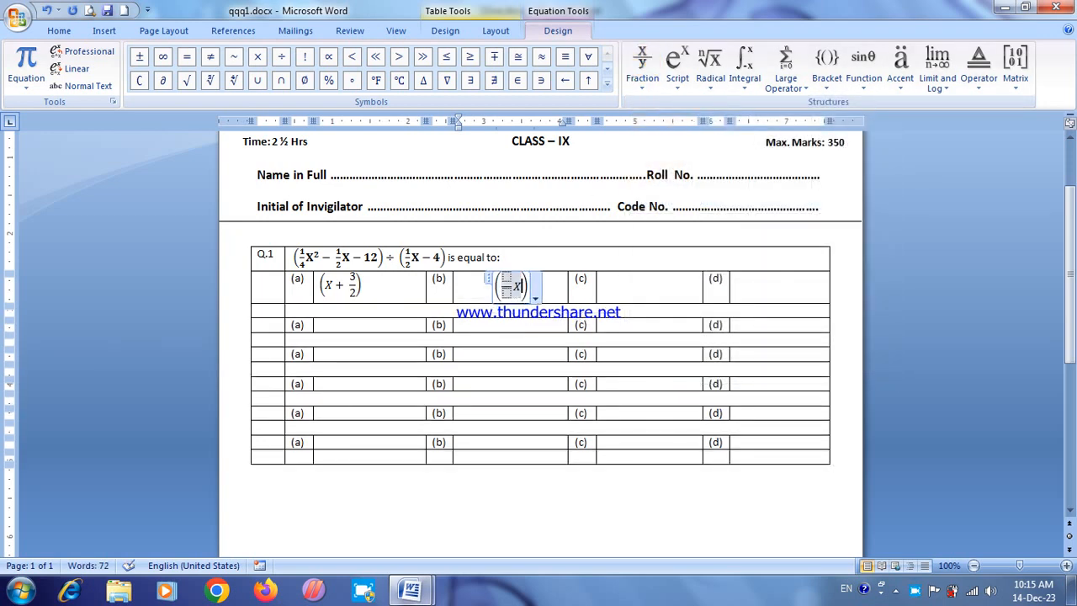
type("-3")
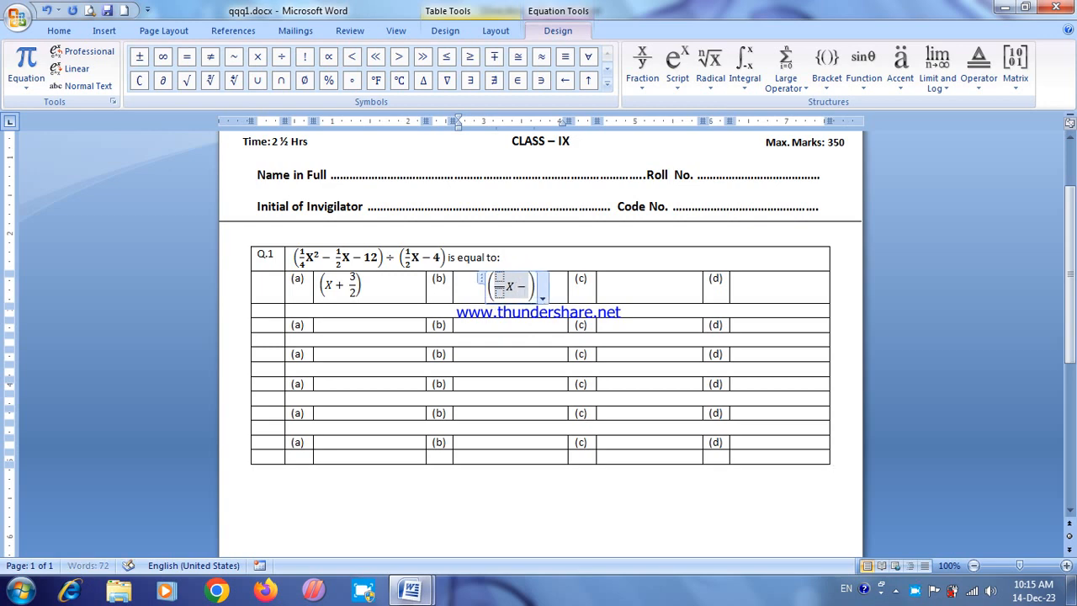
left_click(523, 273)
left_click(496, 277)
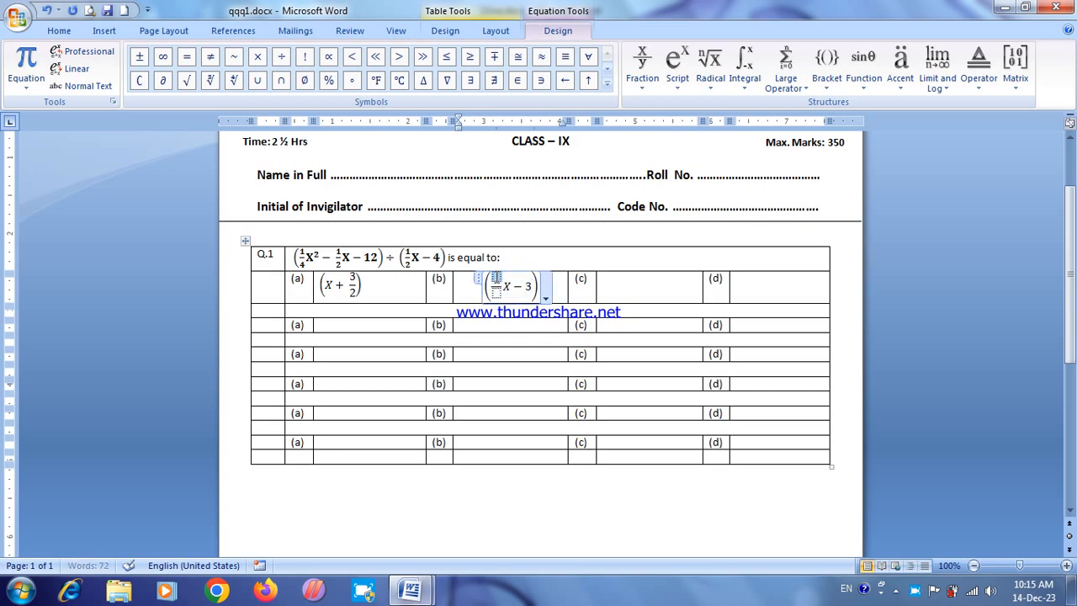
type("1/")
key("Down")
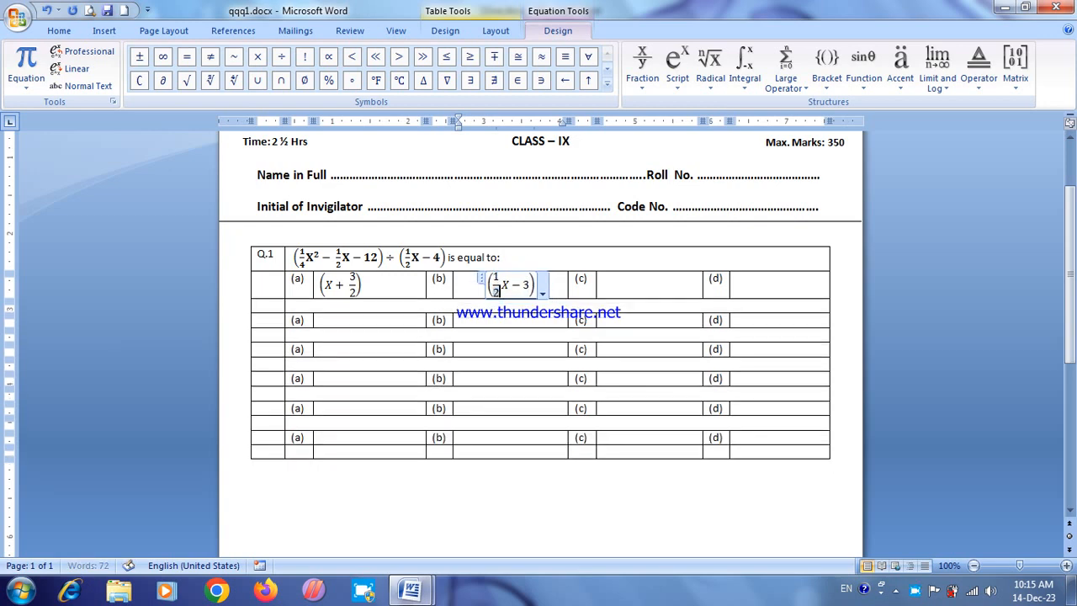
type("2")
Step: Insert a new equation containing an empty pair of round brackets in the Q.1 option (c) answer cell
left_click(612, 283)
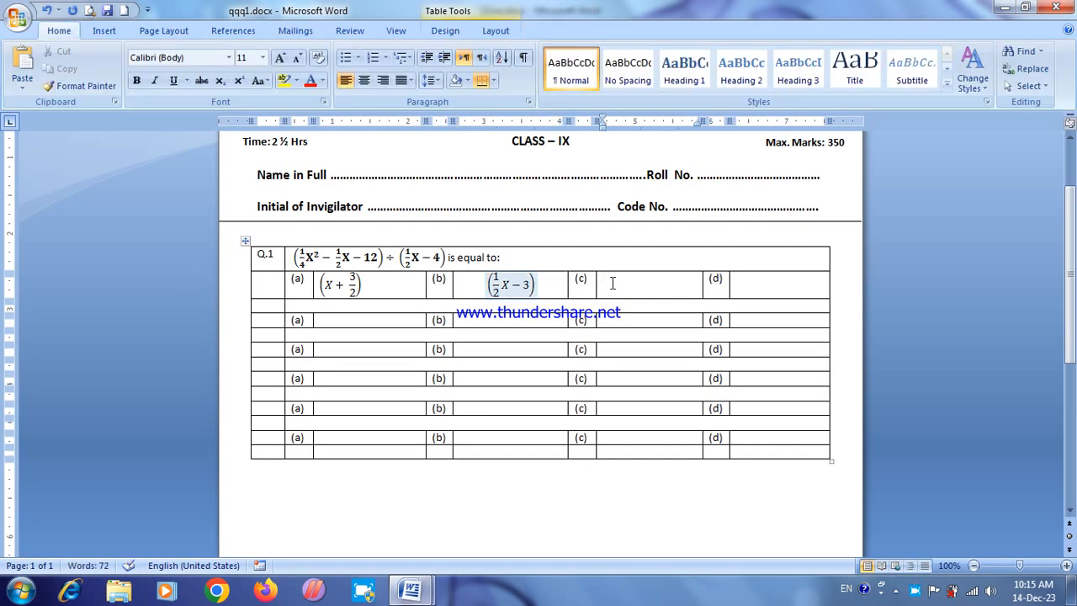
key("alt+equal")
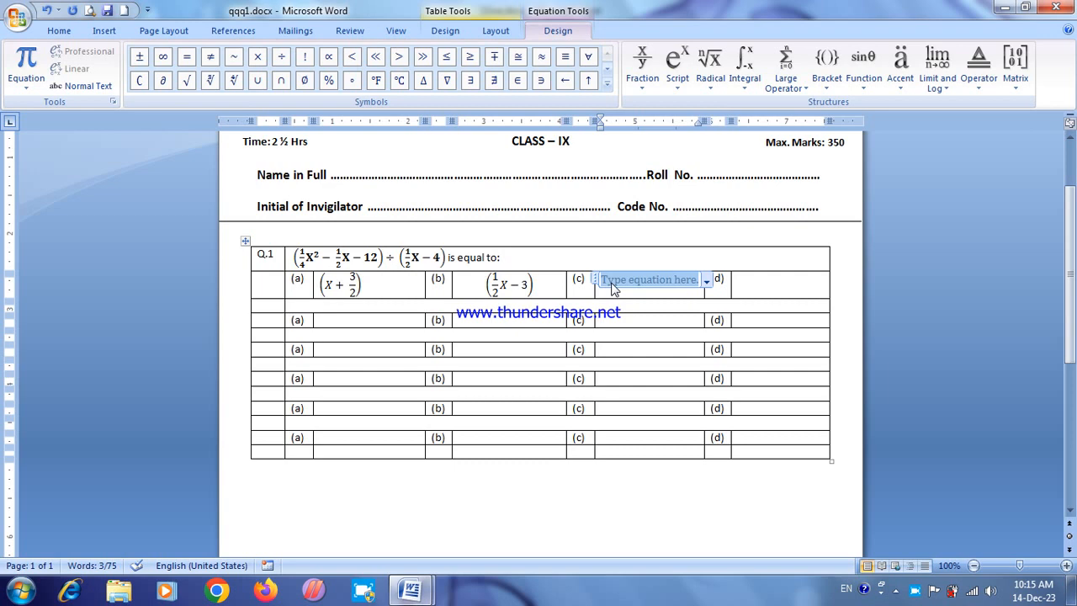
left_click(826, 58)
left_click(831, 149)
type("2X")
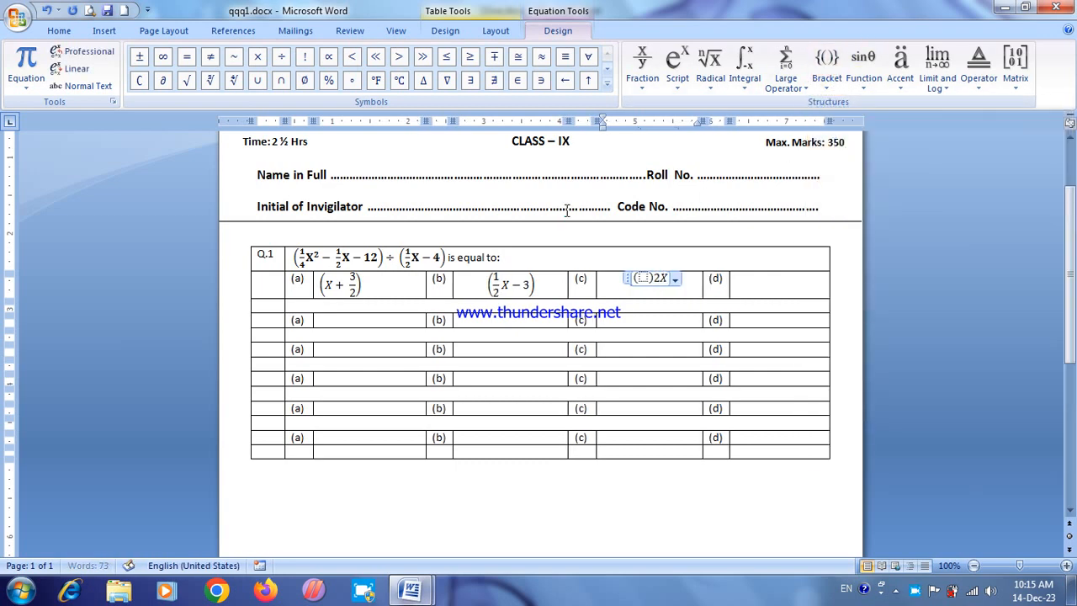
left_click(566, 211)
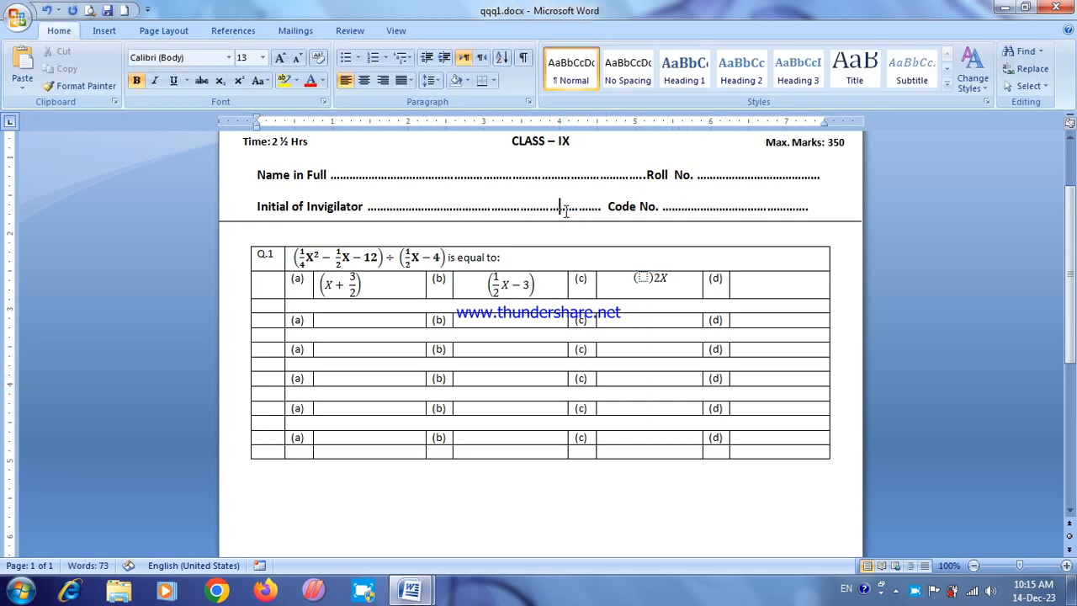
left_click(661, 278)
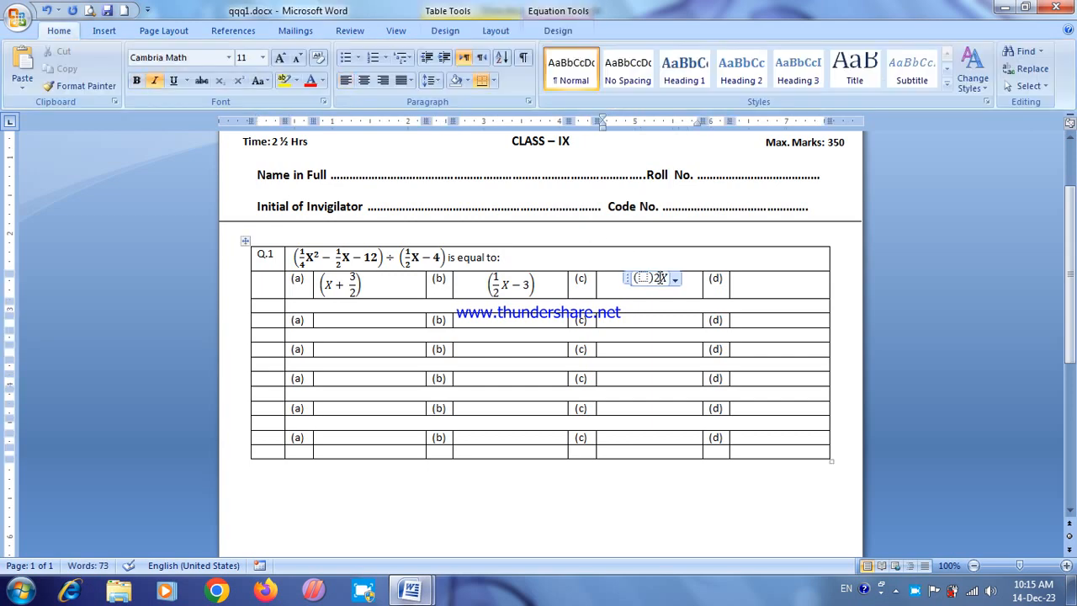
key("BackSpace")
key("BackSpace")
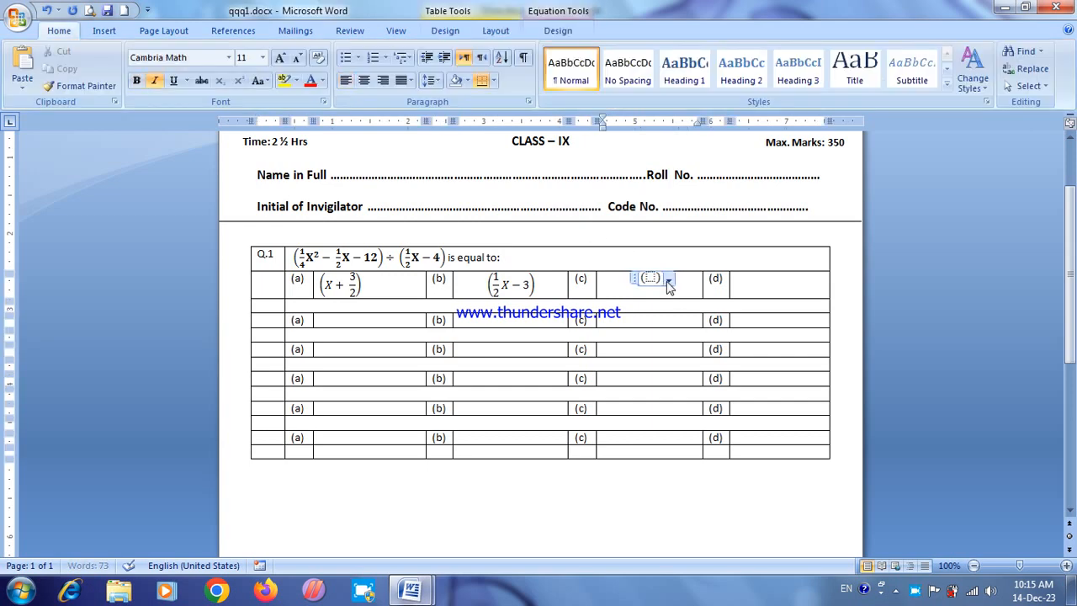
Step: Enter "2X + 3" inside the brackets of the option (c) equation
left_click(650, 278)
type("2X ")
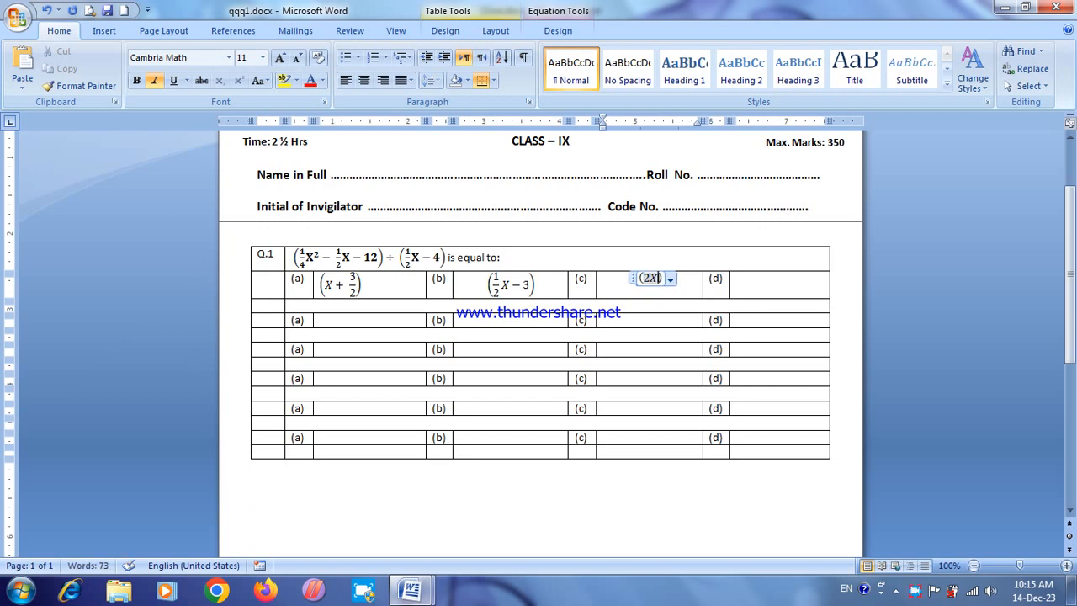
type("+ 3")
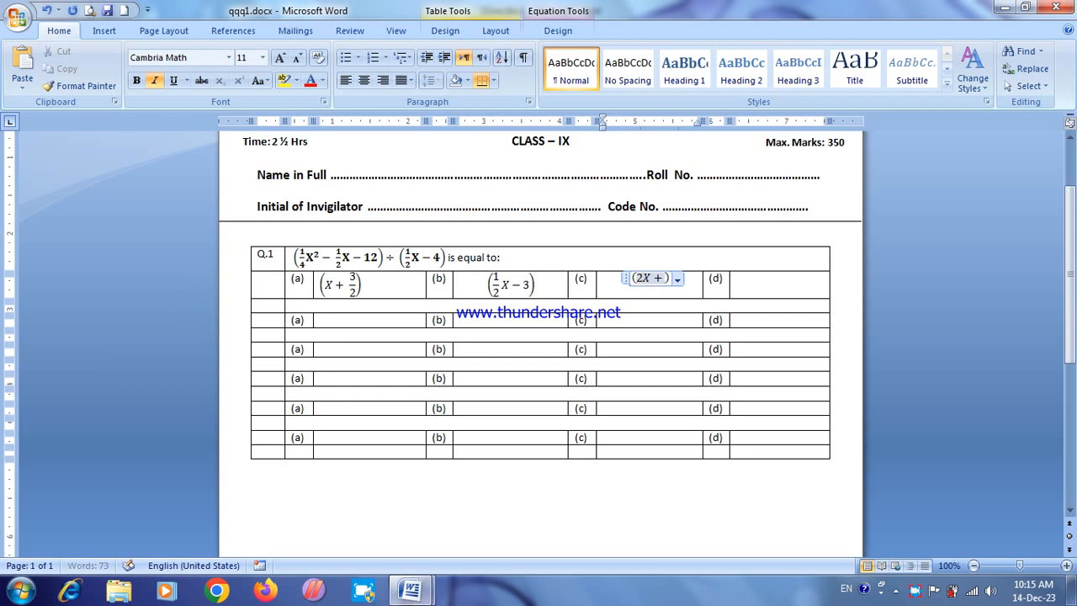
Step: Insert a new equation in the Q.1 option (d) answer cell, with an empty stacked fraction inside round brackets
left_click(733, 284)
left_click(746, 287)
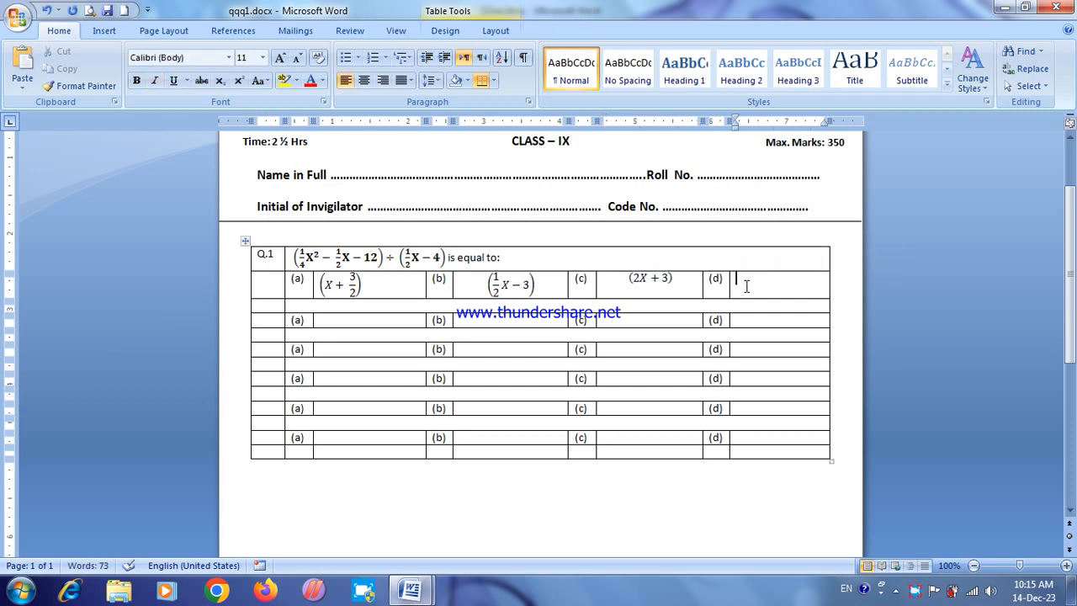
key("alt+equal")
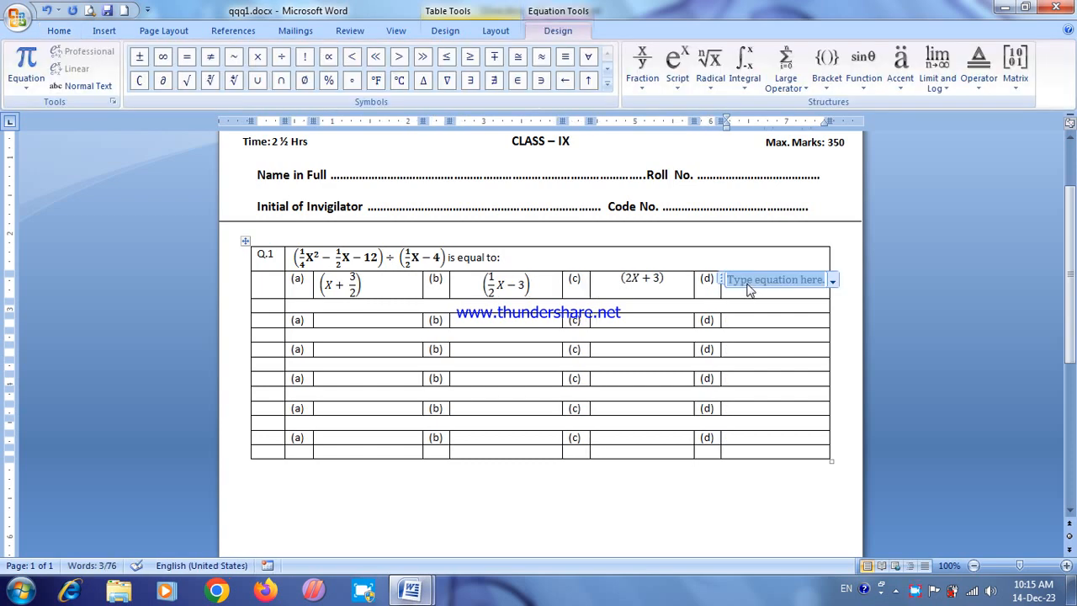
left_click(827, 58)
left_click(832, 153)
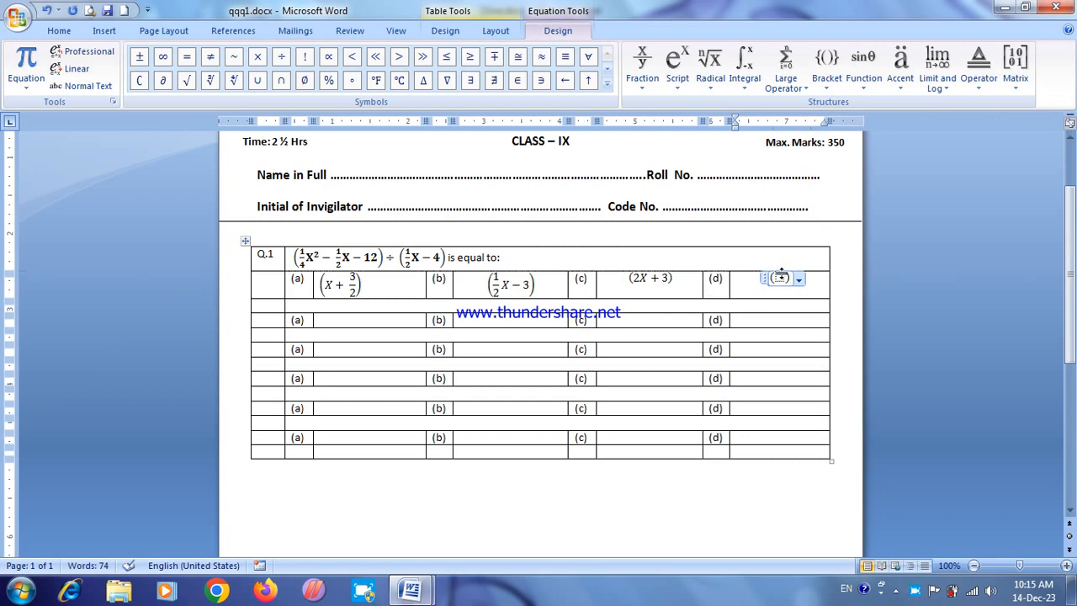
left_click(642, 63)
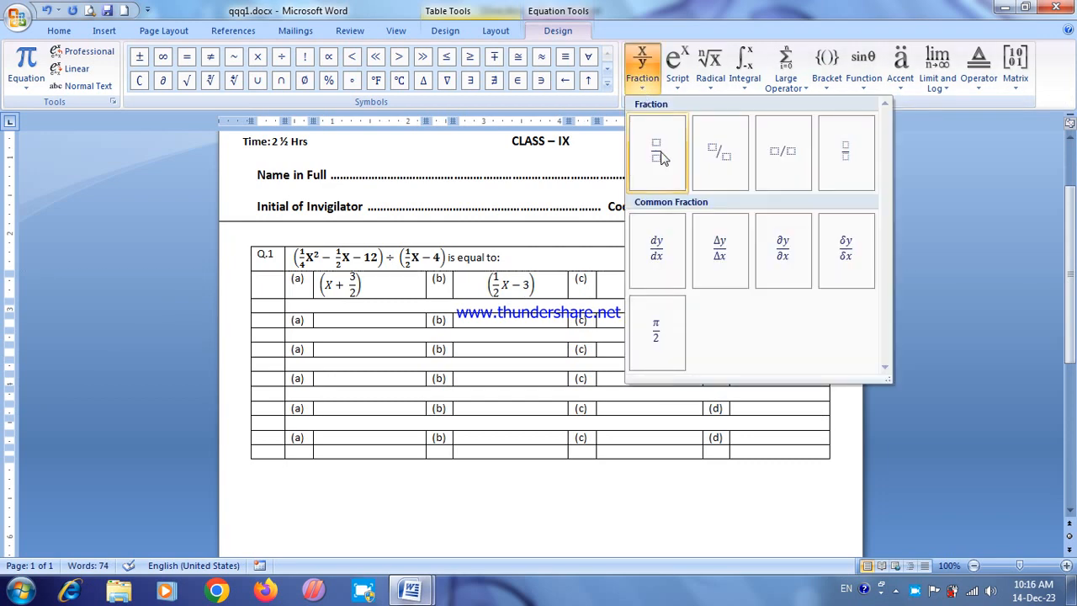
left_click(654, 154)
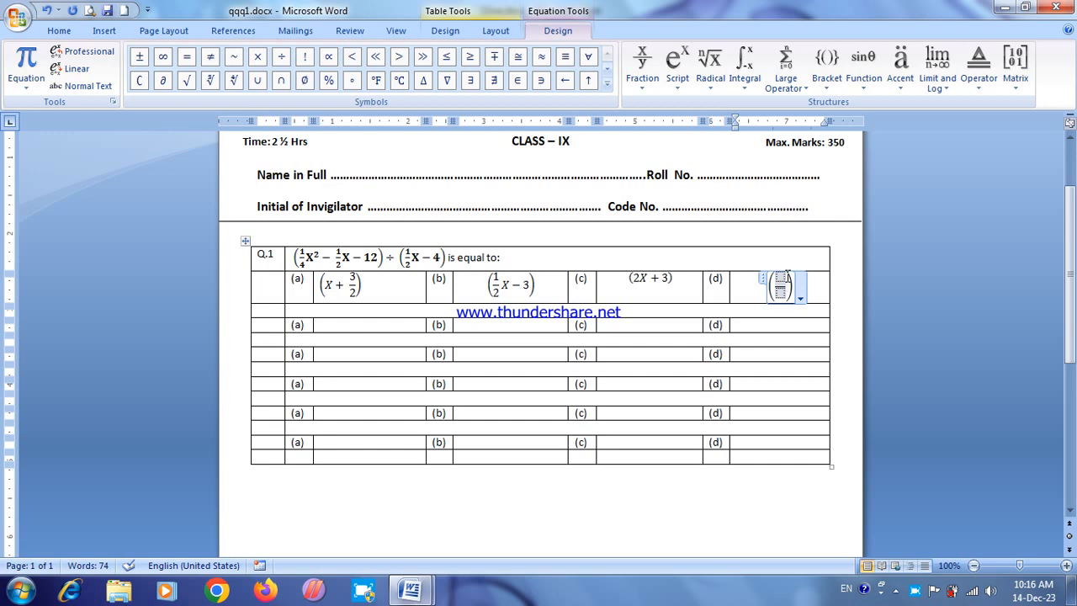
Step: Complete the option (d) equation as (1/2 X + 3), adding "X + 3" after the fraction and filling it with 1 over 2
type("X + ")
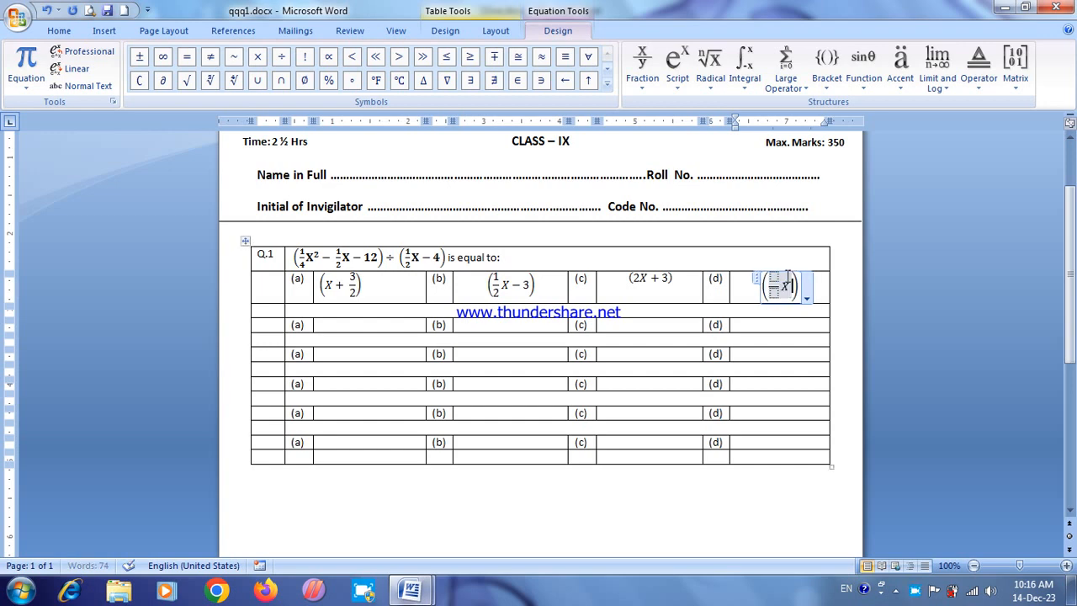
type("3")
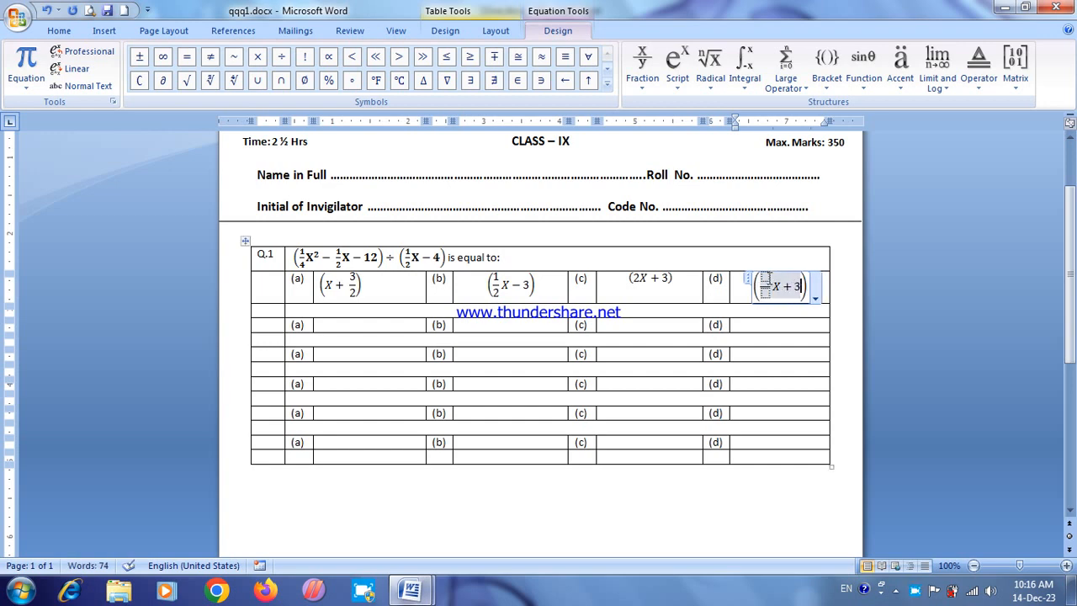
left_click(765, 276)
type("1")
left_click(766, 292)
type("2")
left_click(798, 337)
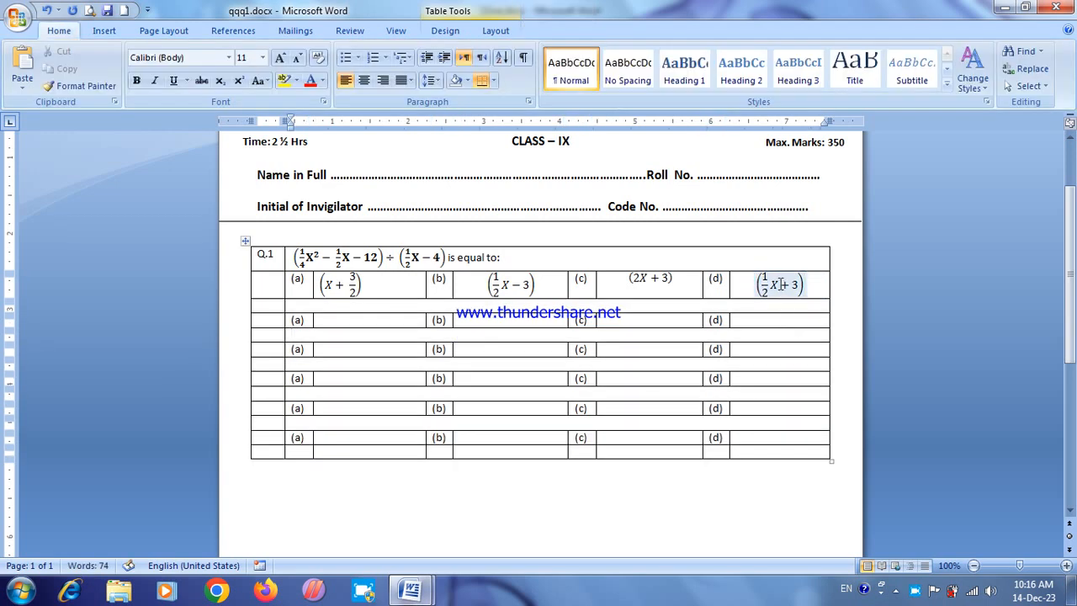
Step: Align the contents of the whole question table to the left and vertically centred in their cells
left_click(245, 241)
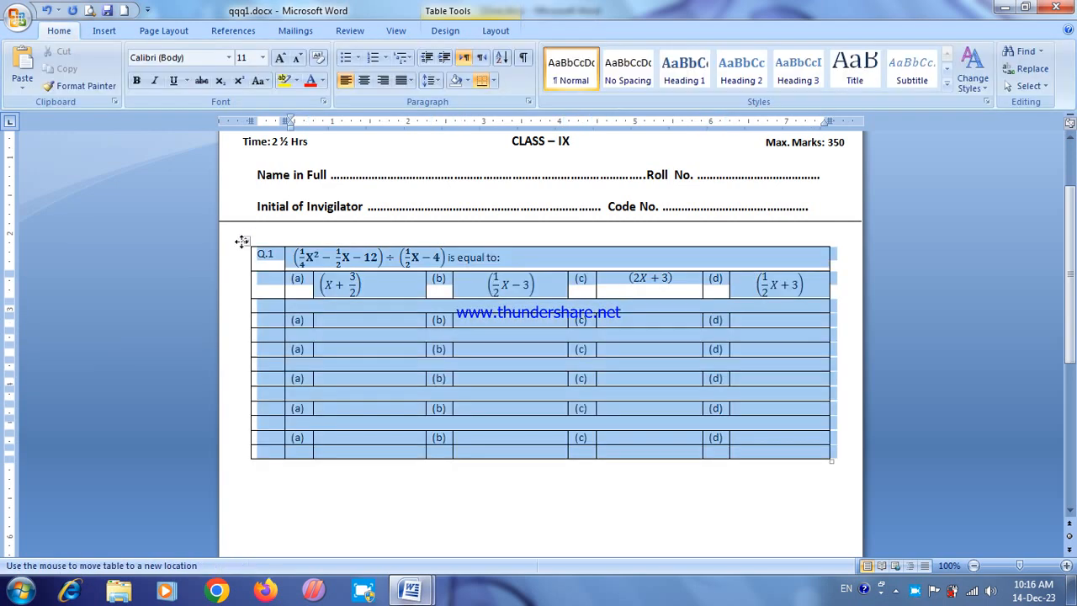
left_click(496, 31)
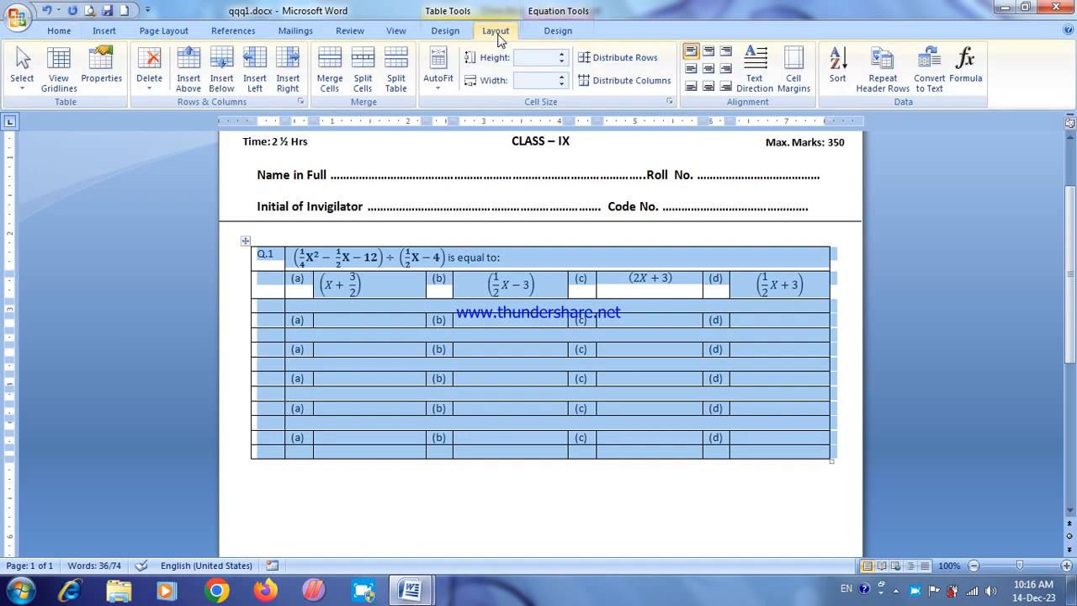
left_click(709, 71)
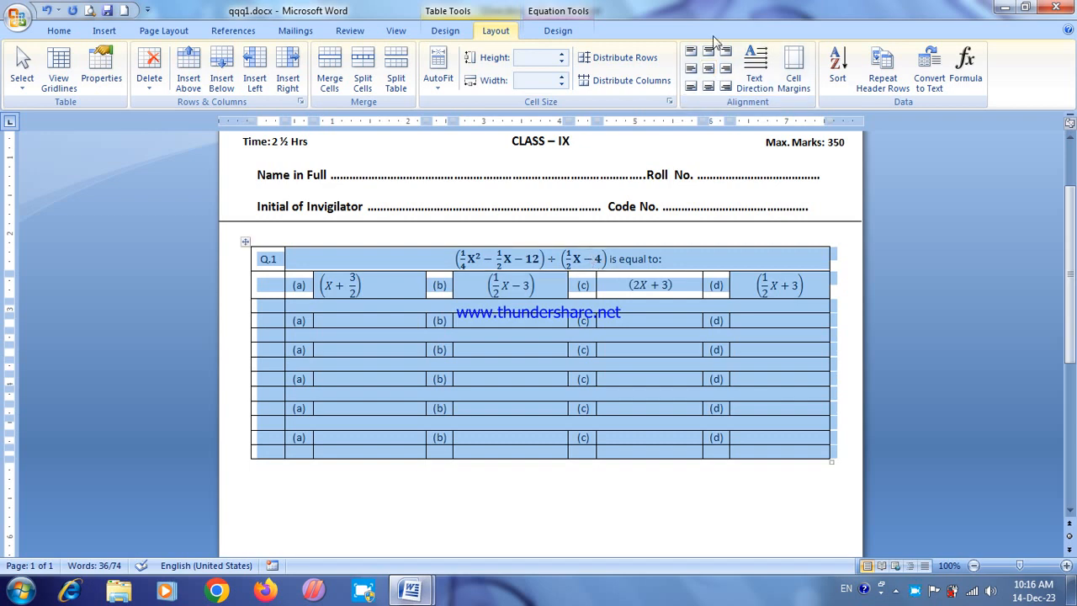
left_click(691, 70)
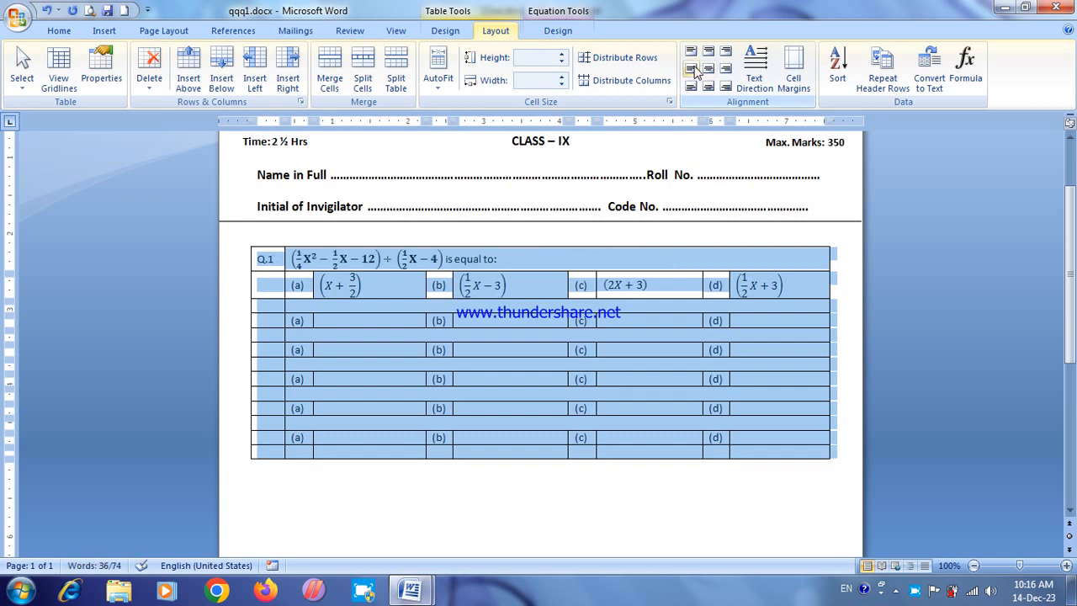
left_click(694, 71)
left_click(690, 71)
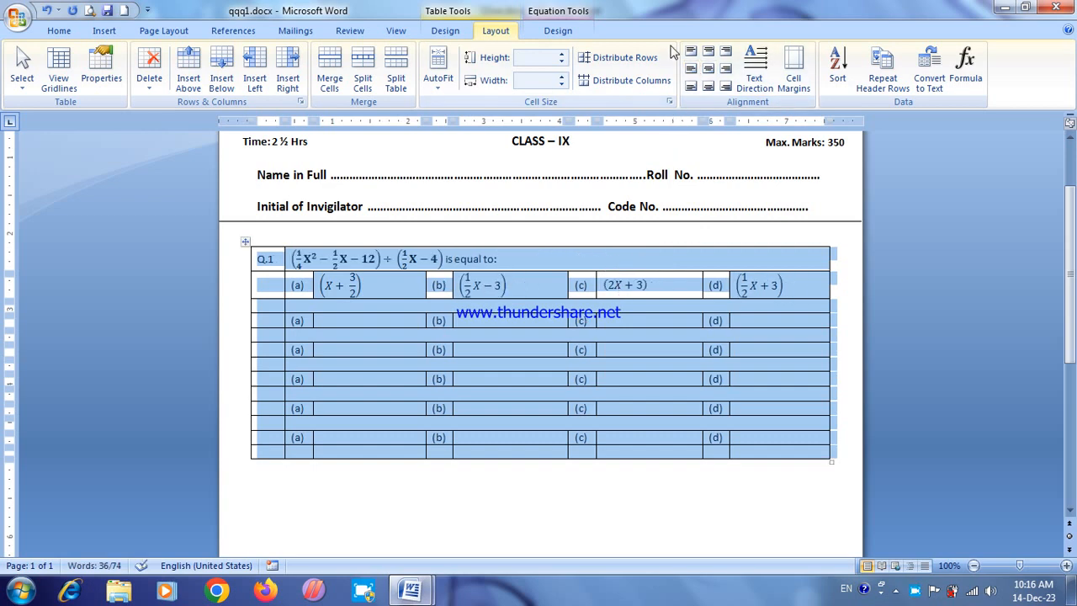
left_click(692, 52)
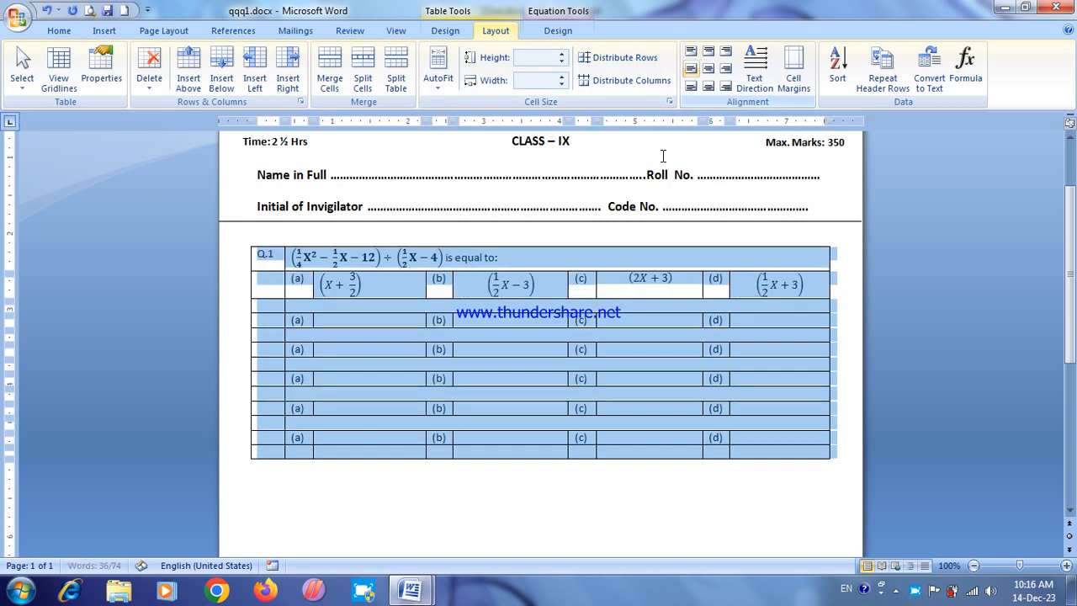
left_click(689, 73)
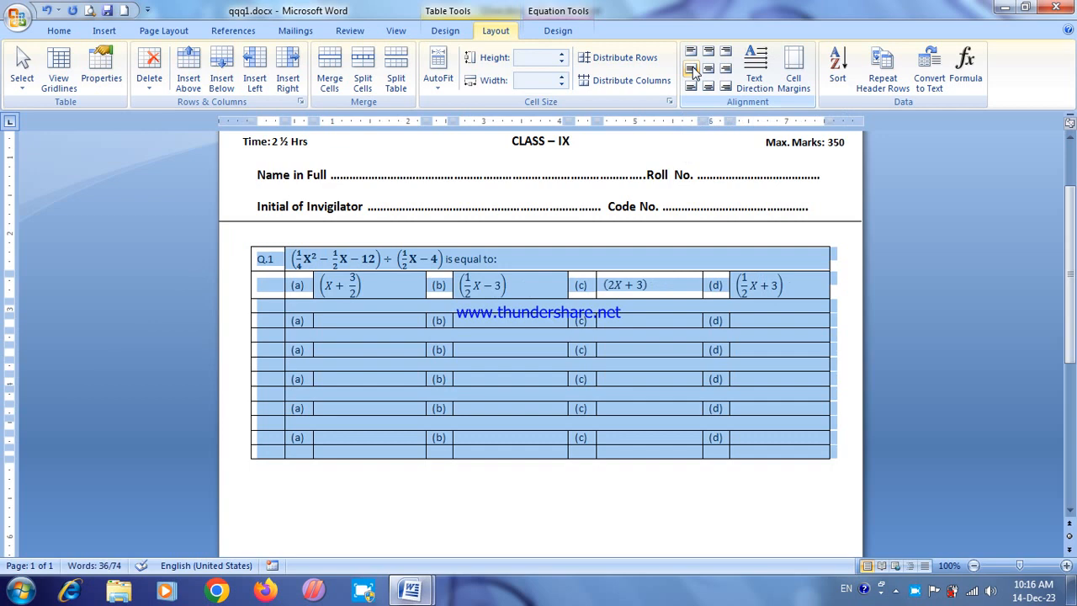
left_click(690, 54)
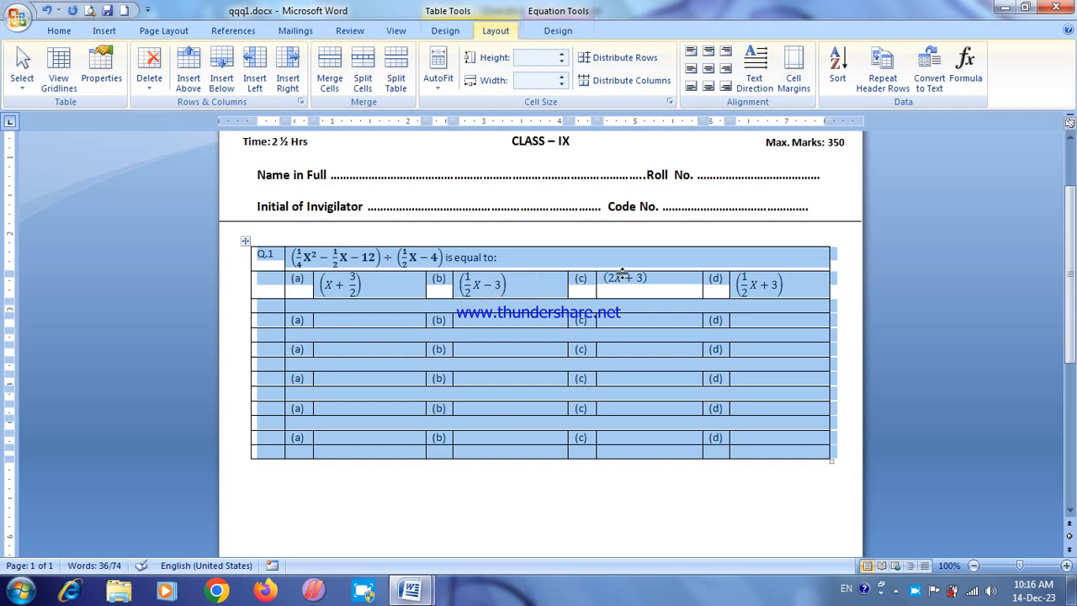
left_click(690, 69)
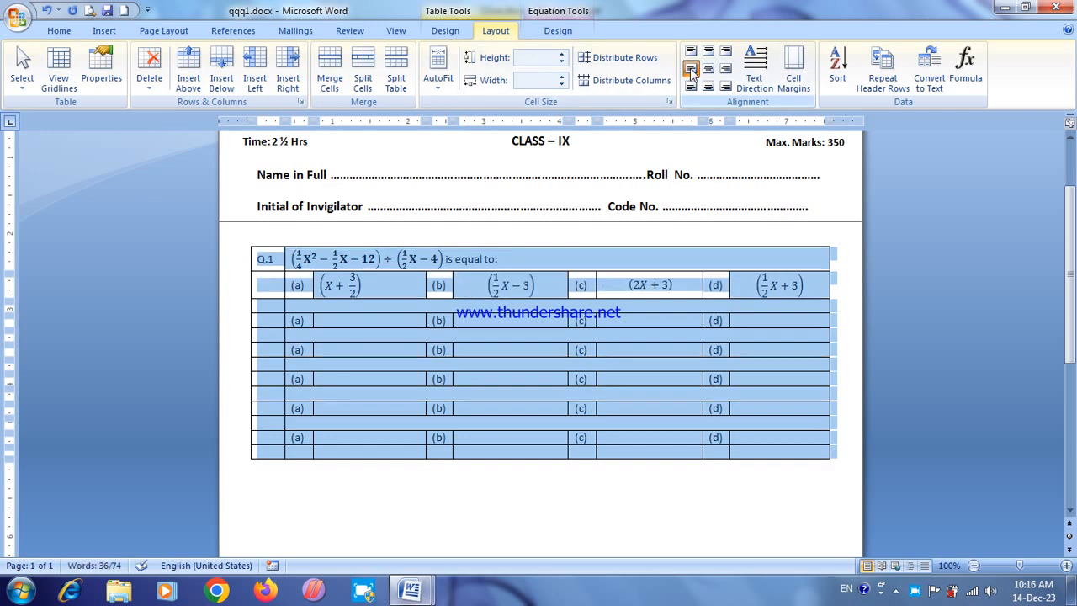
left_click(615, 286)
left_click(365, 290)
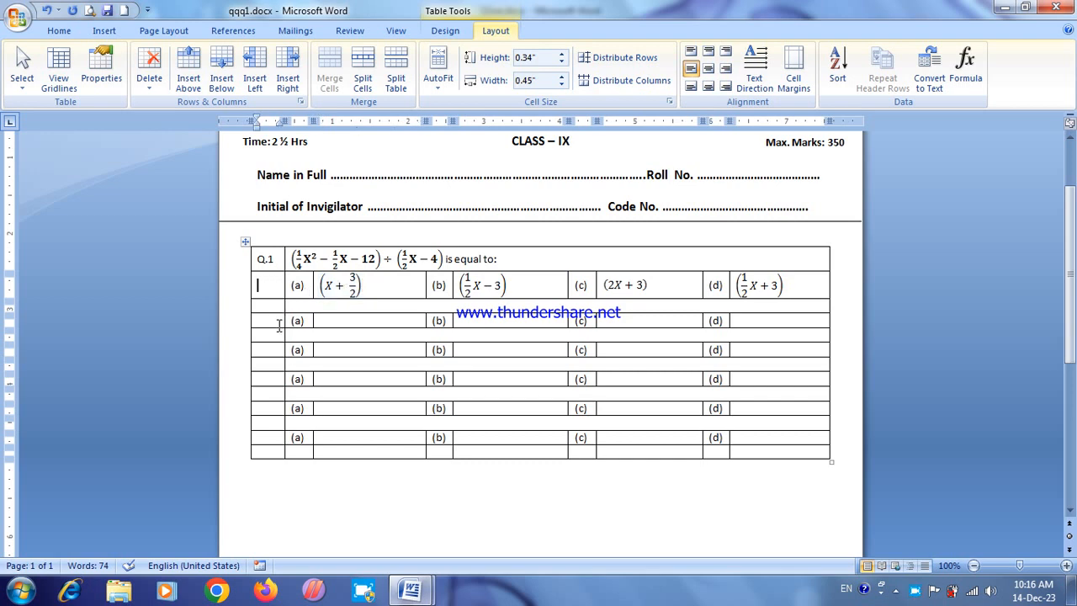
Step: Label the row below the Q.1 options "Q.2" and enter the question "What is your Name?" beside it
left_click(271, 305)
type("Q.2")
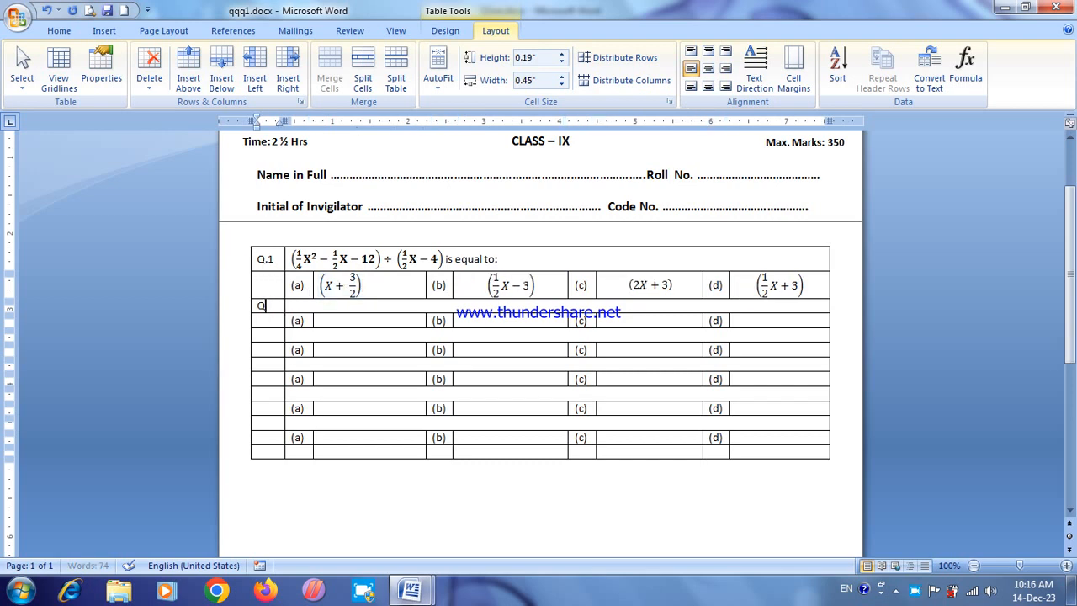
left_click(316, 306)
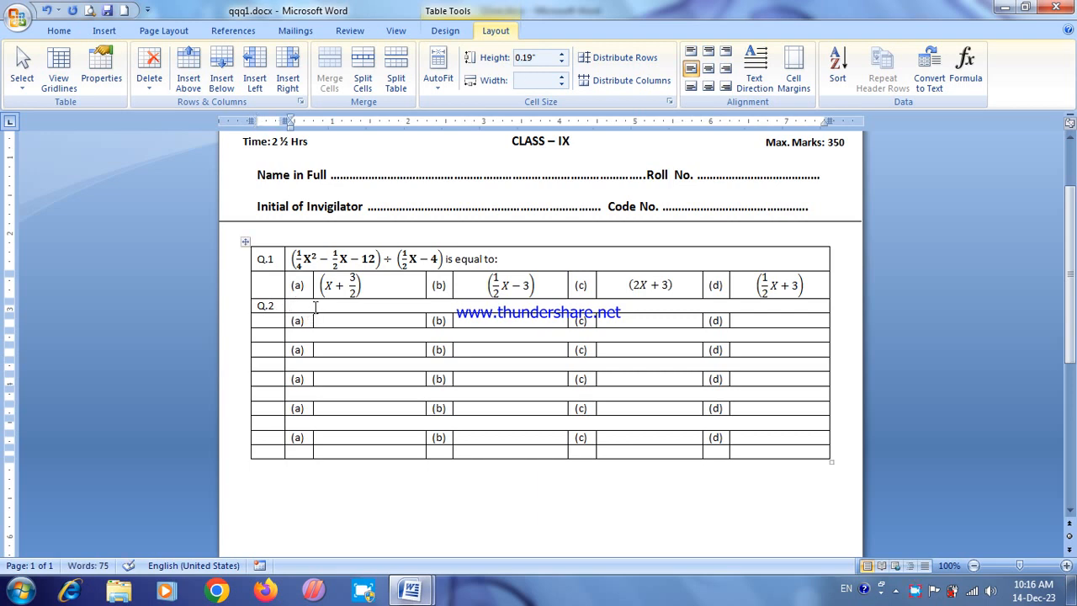
type("What is your Nam")
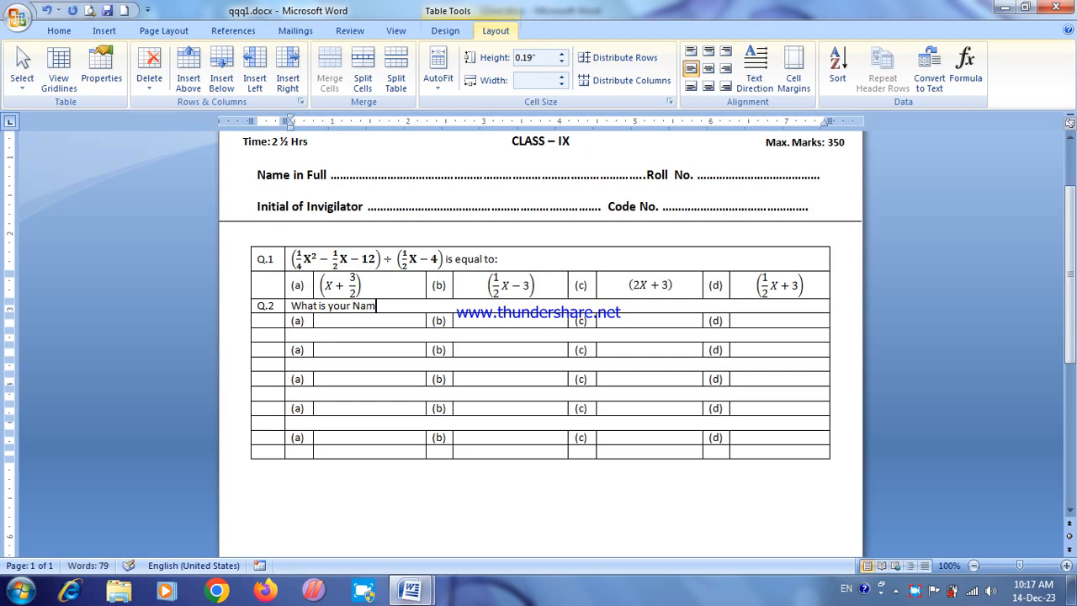
type("e ?")
Step: Fill the Q.2 answer cells (a) to (d) with four different sample first names
left_click(326, 321)
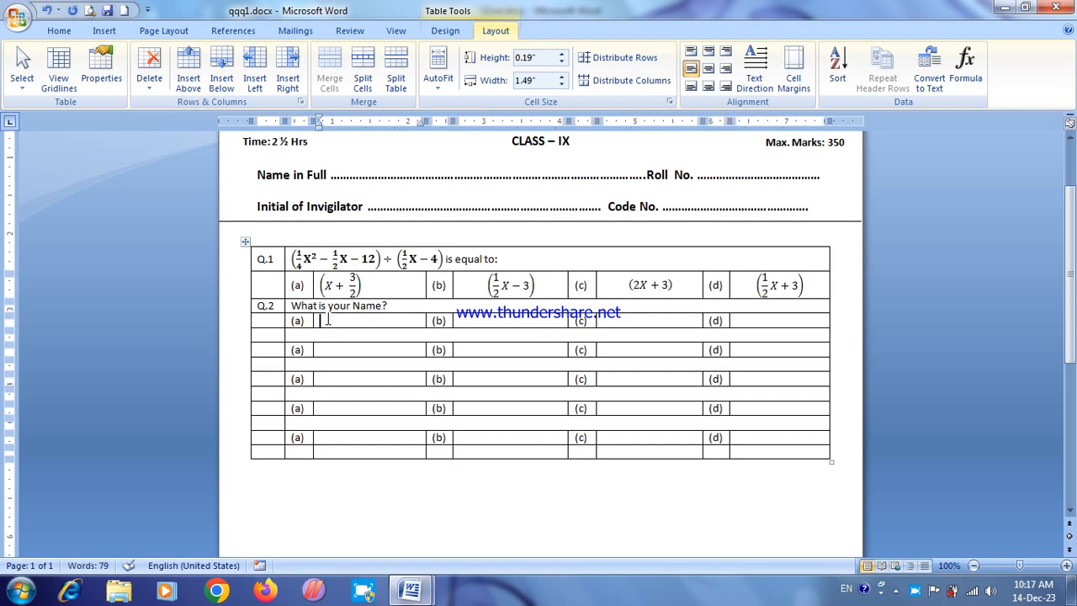
type("Ram")
left_click(469, 313)
type("Ramesh")
left_click(606, 323)
type("Suresh")
left_click(741, 321)
type("Mahesh")
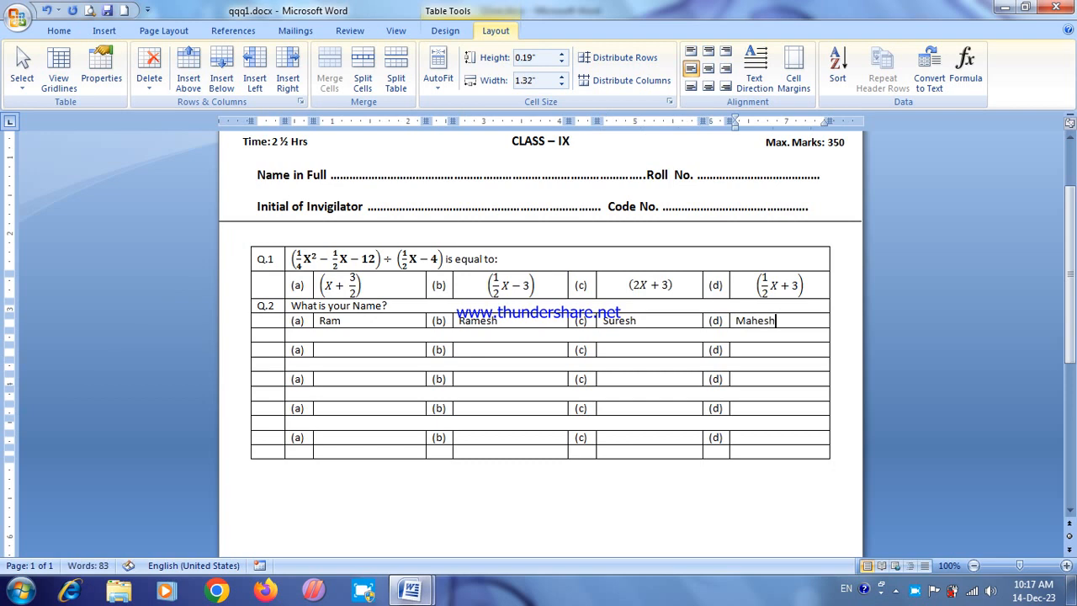
Step: Label the row below the Q.2 options "Q.3" and set the font of its question cell to Kruti Dev 010
left_click(273, 336)
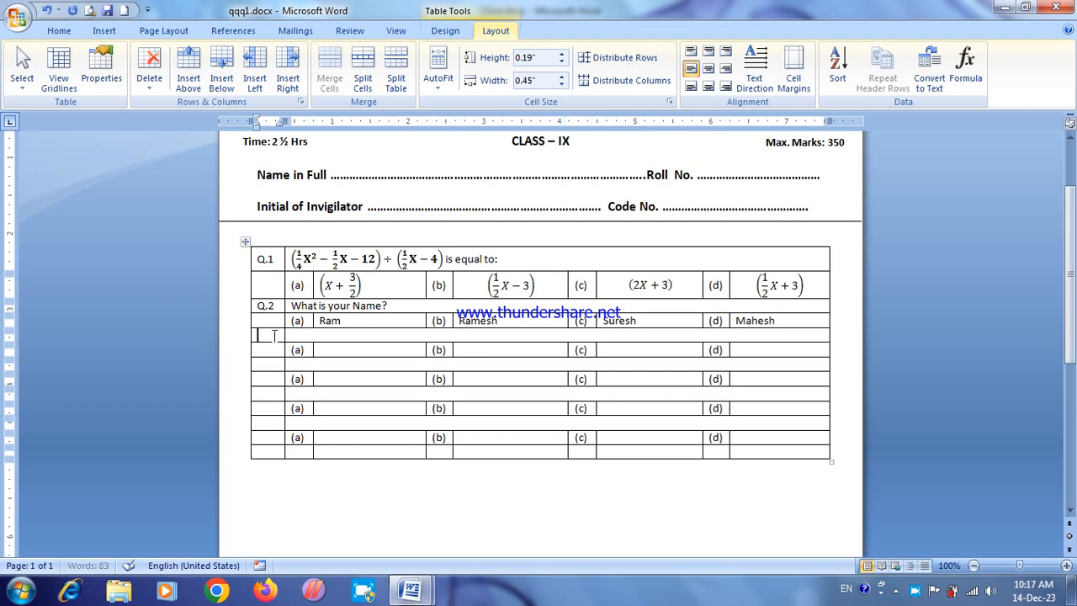
type("Q.3")
left_click(59, 30)
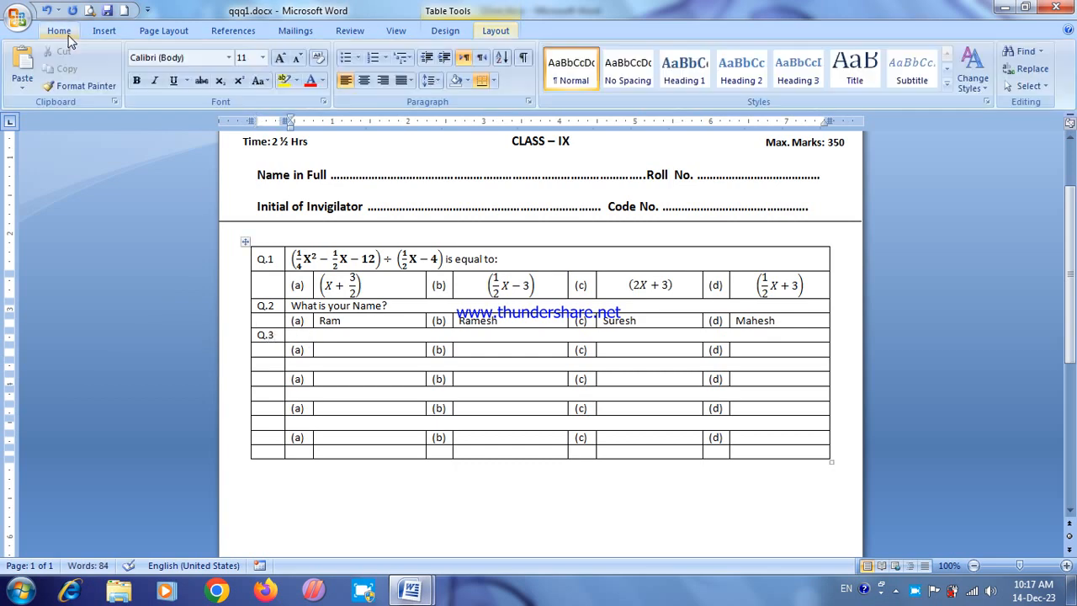
left_click(194, 57)
type("Kruti Dev 010")
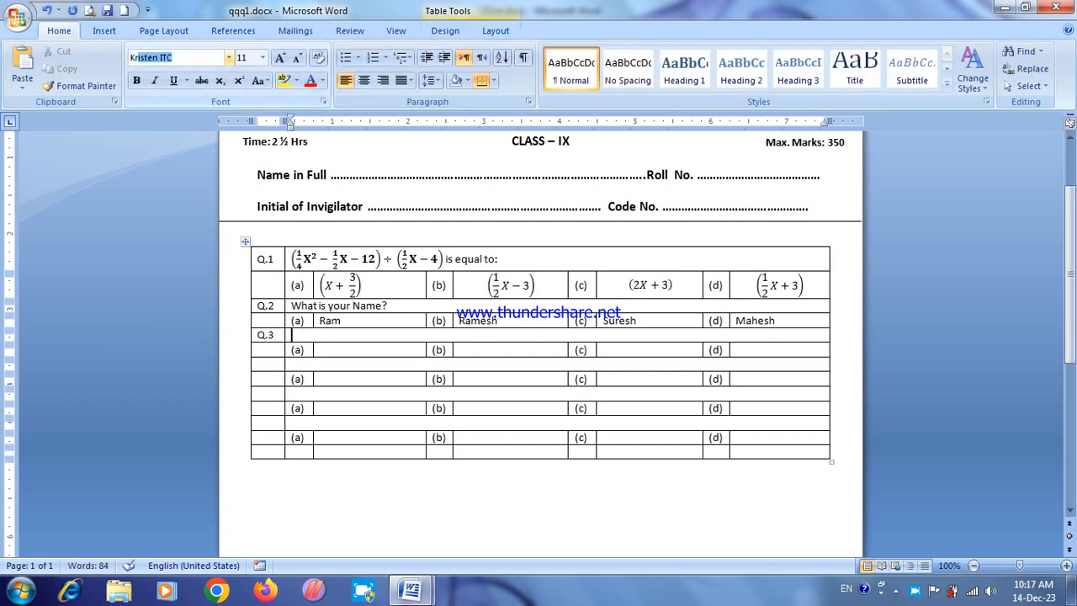
key("Return")
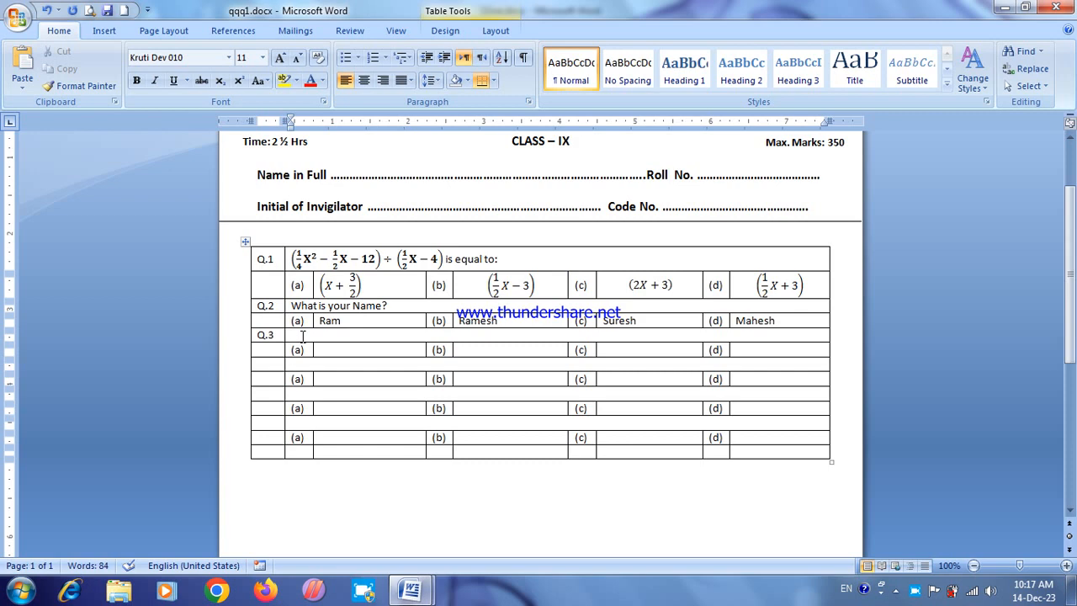
Step: Enter the Hindi fill-in-the-blank question "रावण एक .........था –" in the Q.3 question cell
type("Jko.")
key("BackSpace")
key("BackSpace")
key("BackSpace")
type("jko")
type(".k")
type(" ,d")
type(" .........")
type("Fk")
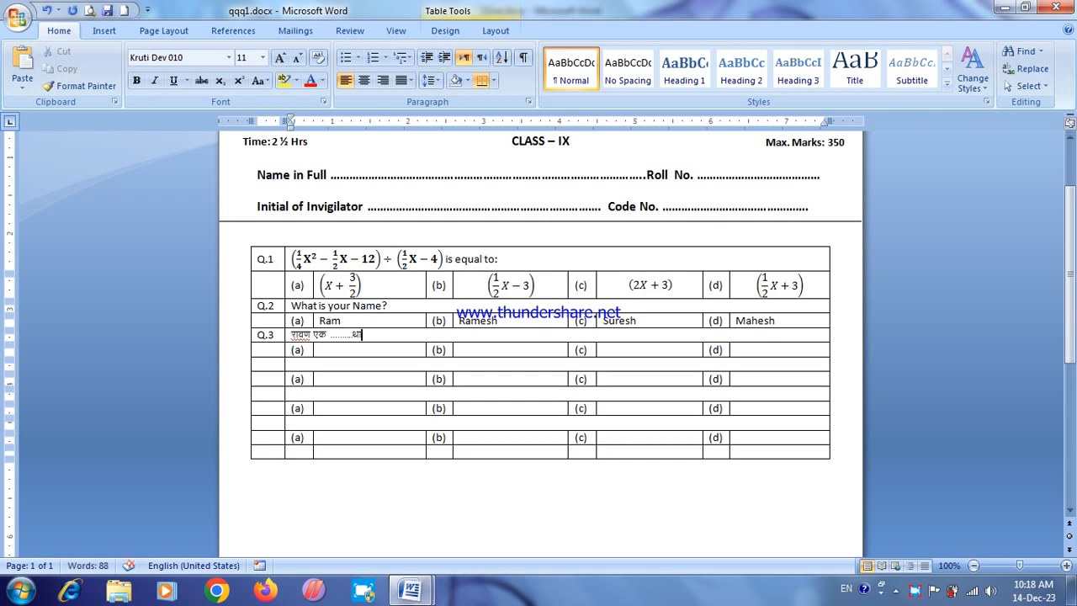
type(" &")
Step: Set the Q.3 option (a) answer cell to the Kruti Dev 010 font and enter "दानव" in it
left_click(329, 352)
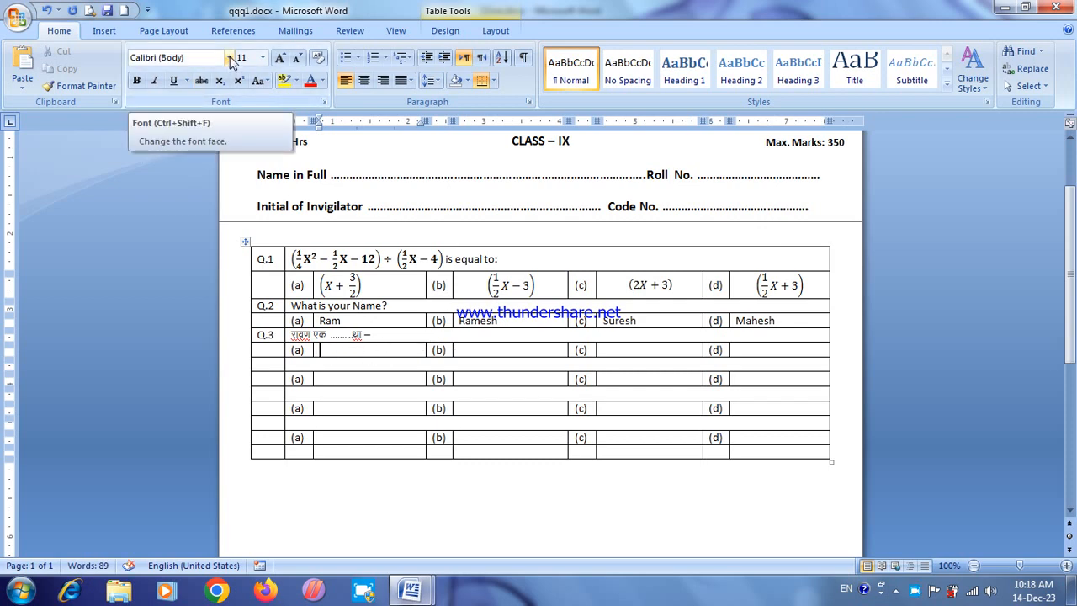
left_click_drag(373, 350, 373, 363)
left_click(373, 352)
left_click(478, 349)
left_click_drag(378, 352, 748, 351)
left_click(719, 349)
left_click(324, 350)
left_click(201, 57)
type("Krut")
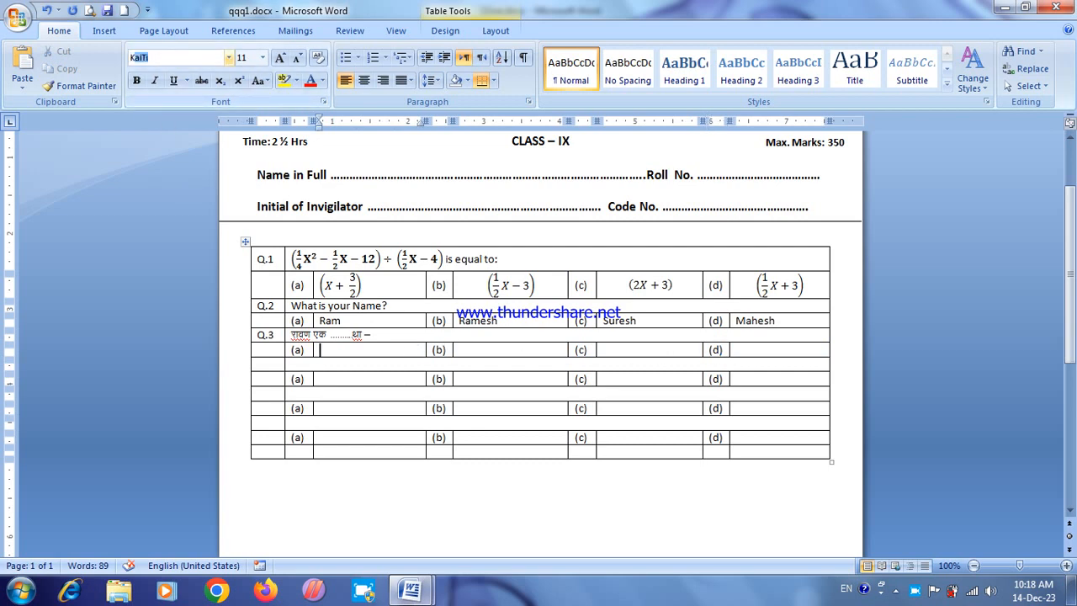
type("i")
key("Return")
type("nkuo")
Step: Copy the formatting of the Q.3 option (a) answer to the option (b) cell and enter "मानव" there
left_click_drag(342, 350, 318, 351)
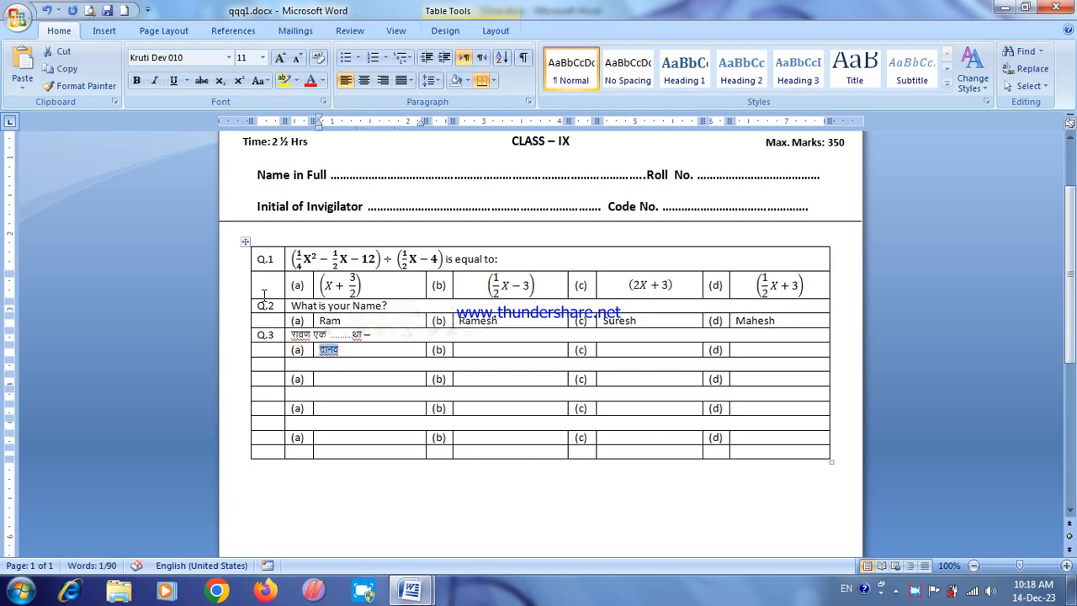
left_click(91, 86)
left_click(475, 351)
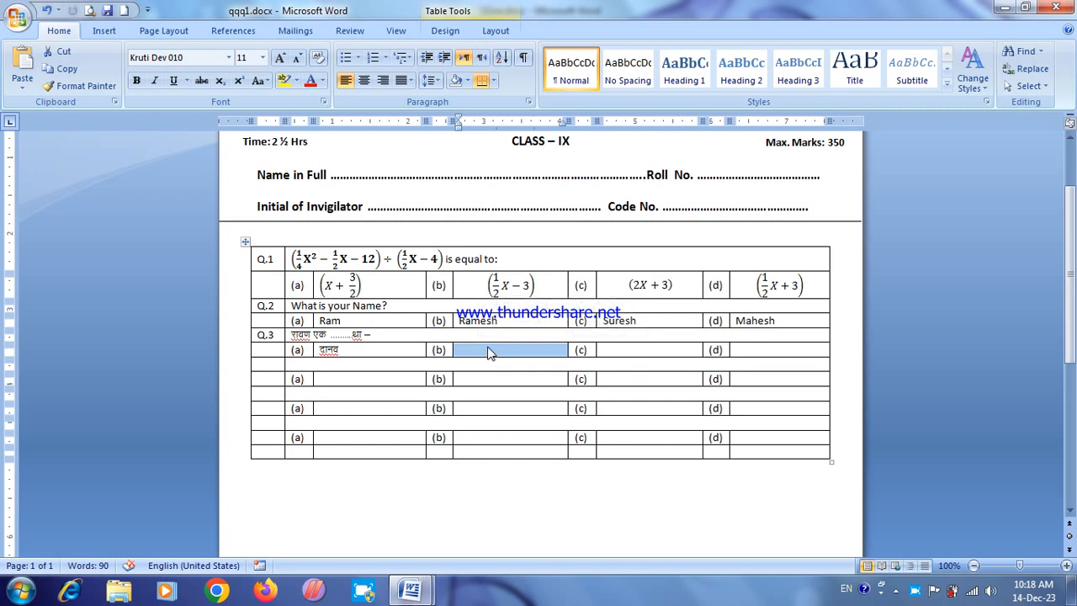
left_click(503, 350)
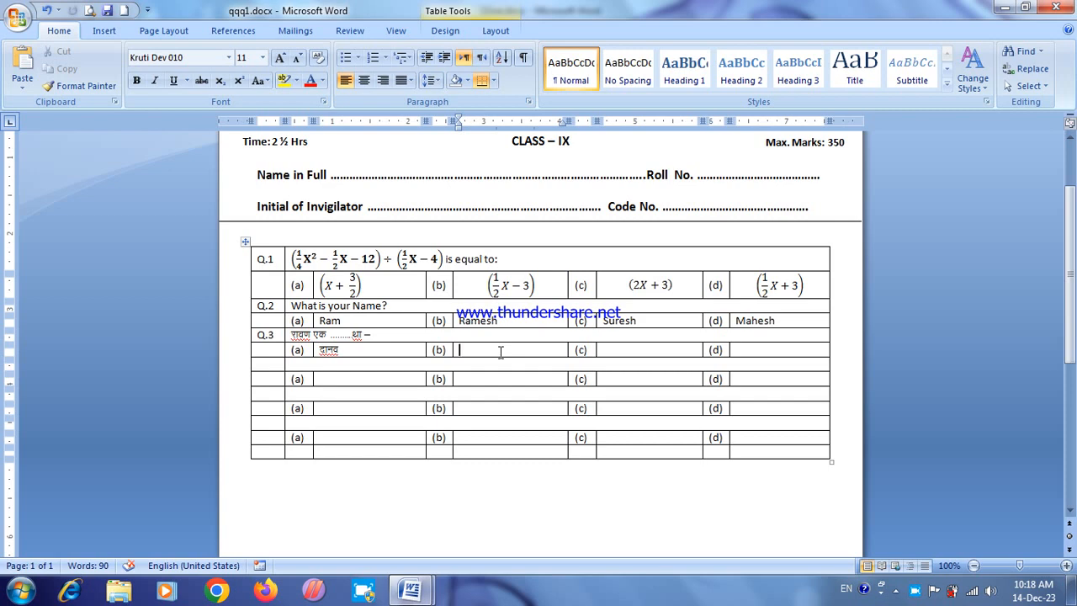
type("ekuo")
left_click(599, 349)
type("jktk")
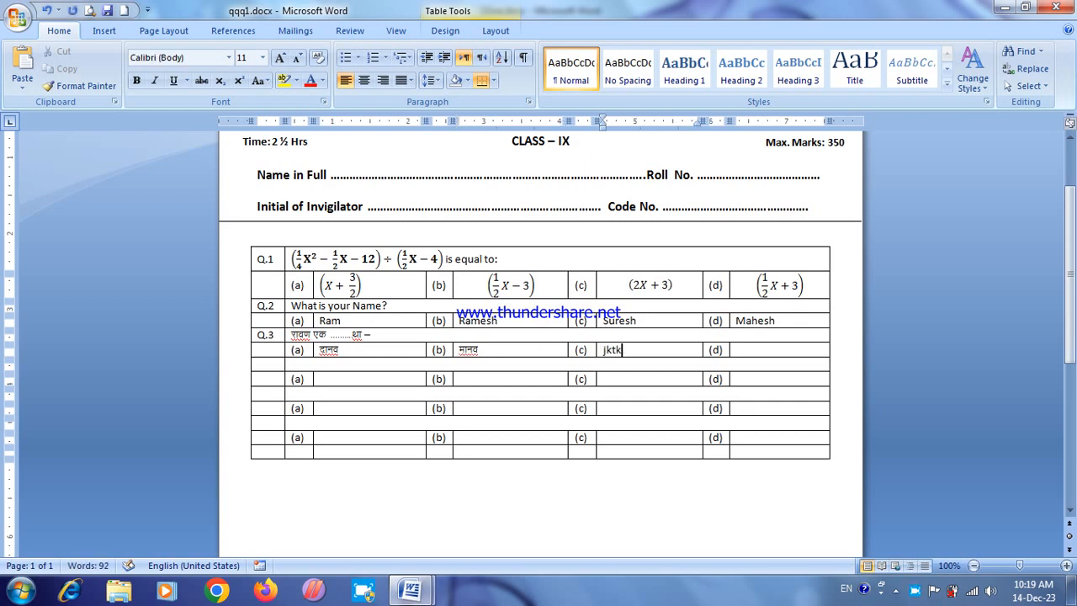
double_click(608, 349)
key("BackSpace")
key("ctrl+v")
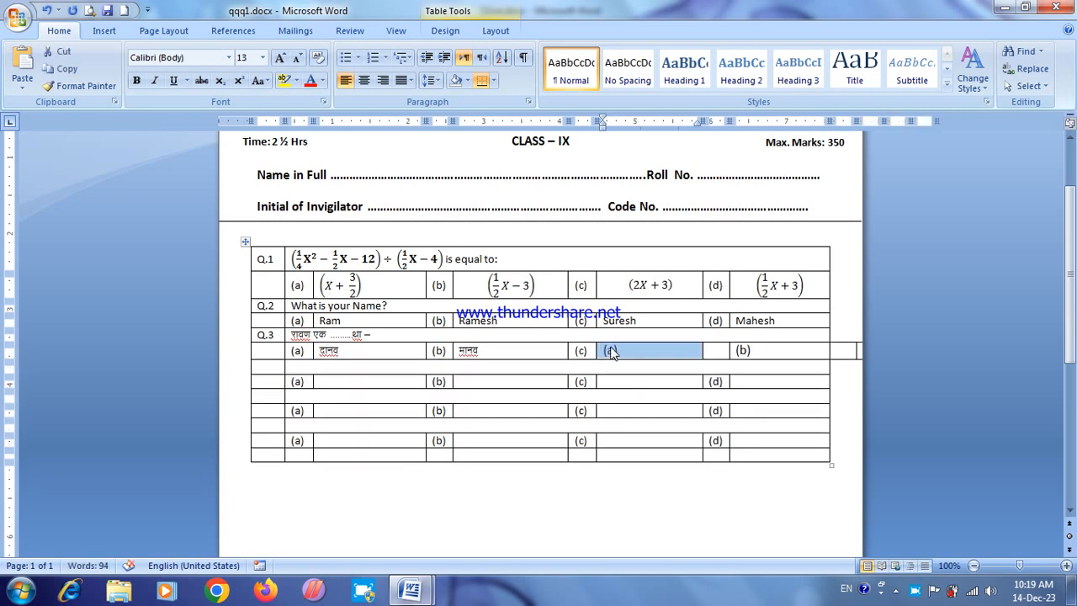
key("ctrl+z")
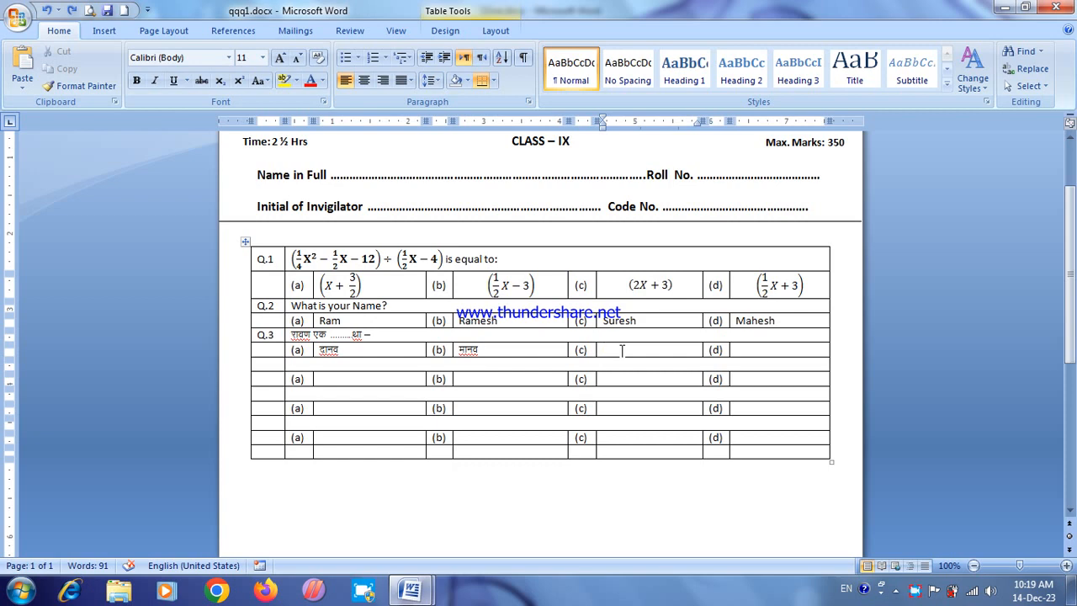
Step: Enter "राजा" in the Q.3 option (c) answer cell, applying the copied Kruti Dev 010 formatting to it
type("jktk")
left_click_drag(635, 354, 605, 361)
key("ctrl+shift+v")
left_click(621, 354)
Step: Enter "राक्षस" in the Q.3 option (d) answer cell with the copied Kruti Dev 010 formatting
left_click(750, 350)
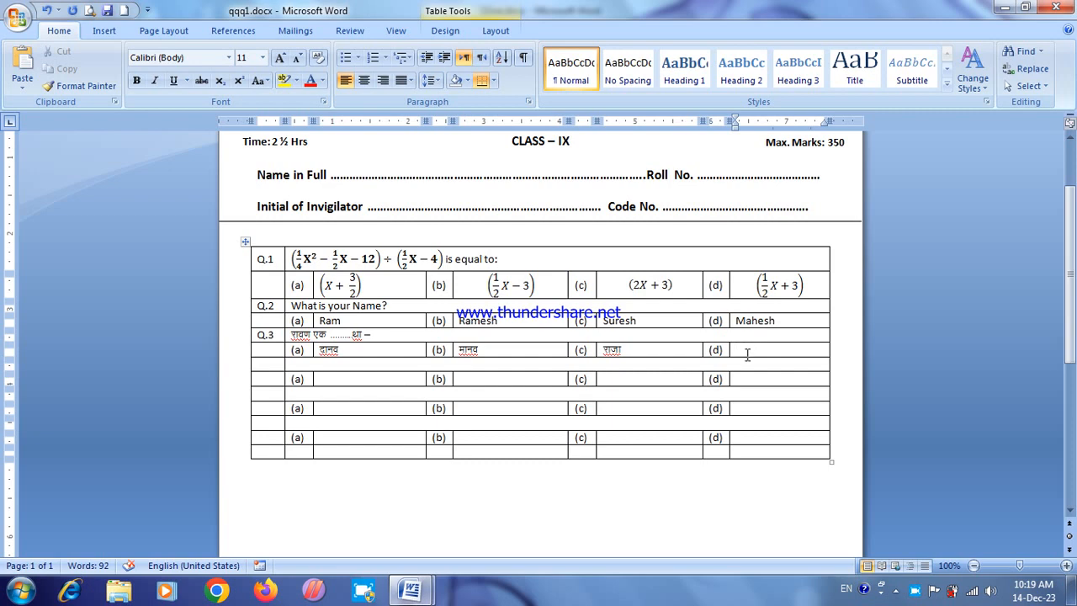
type("j")
left_click(732, 351)
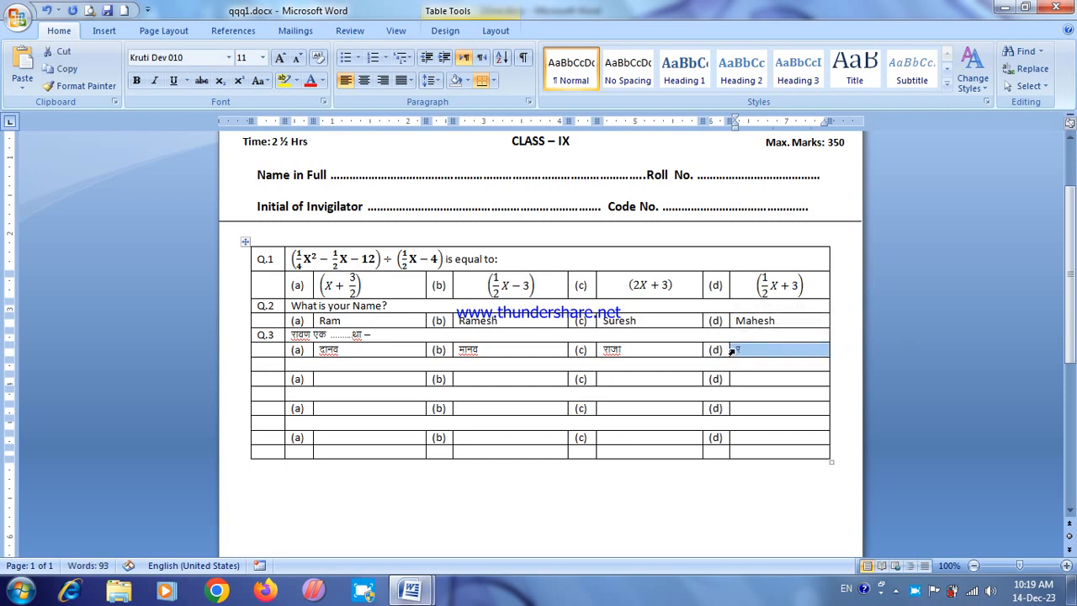
left_click(743, 350)
type("k{")
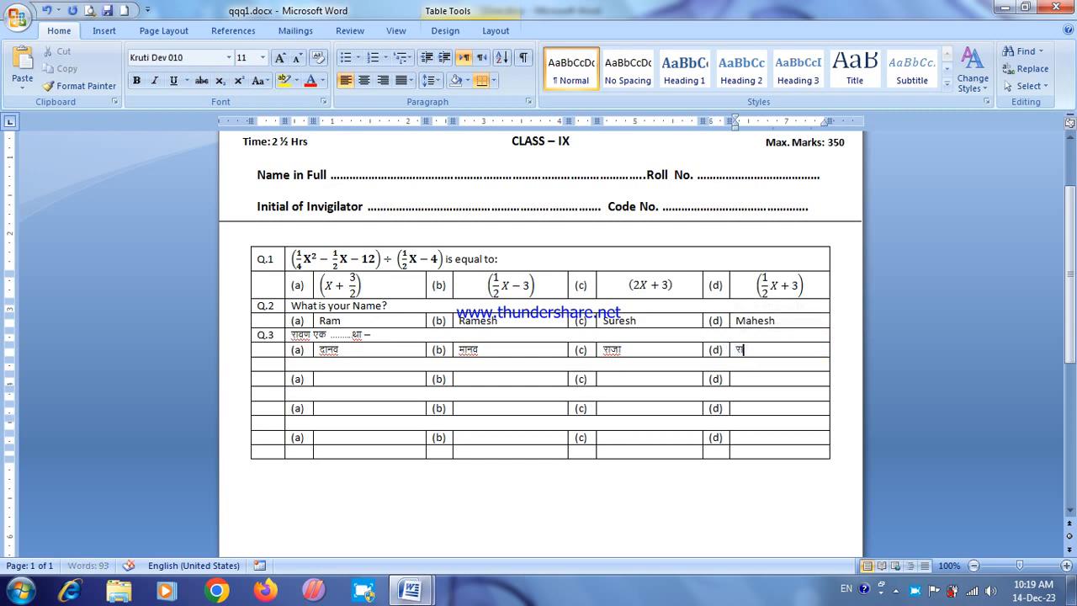
key("ctrl+z")
type("kl")
key("BackSpace")
type("'k")
key("BackSpace")
key("BackSpace")
type("l")
left_click(795, 398)
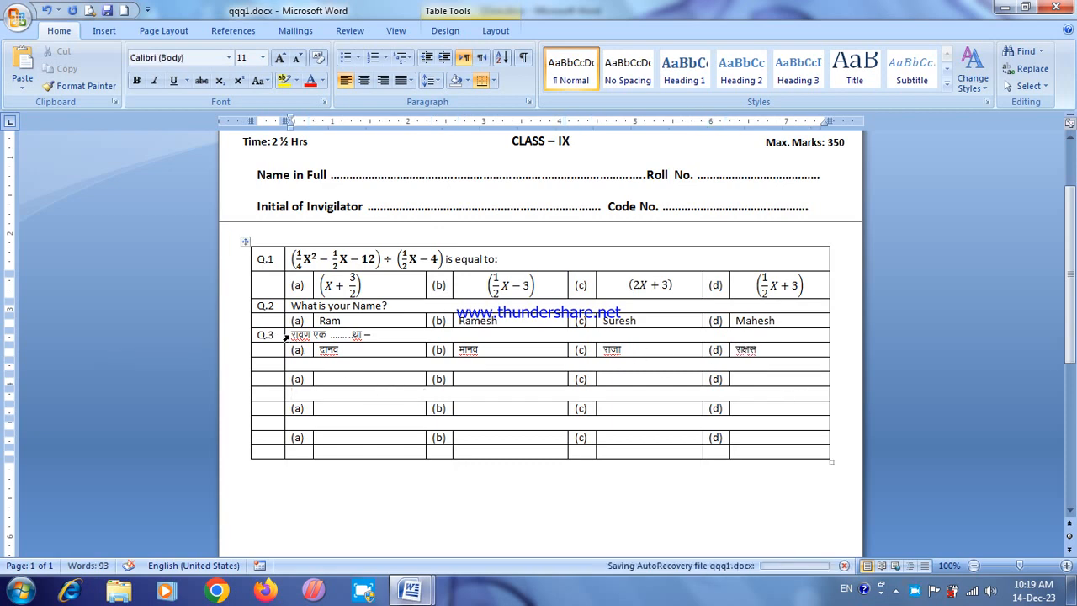
Step: Make the Q.3 question bold and extend the bold formatting to all text in the question table
left_click(287, 340)
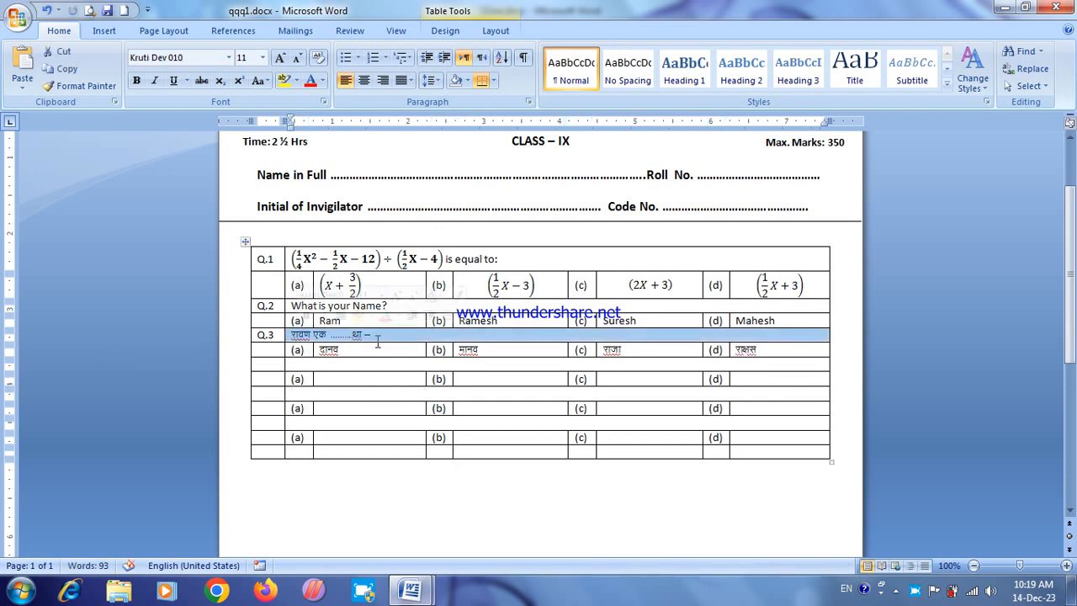
left_click(281, 62)
left_click(296, 61)
left_click(137, 83)
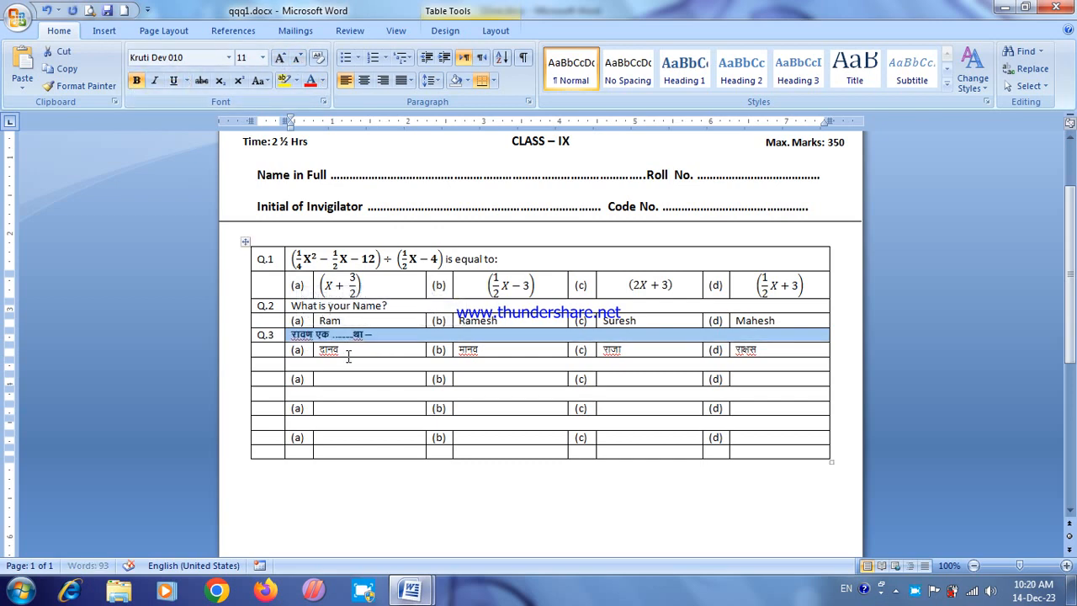
left_click(314, 352)
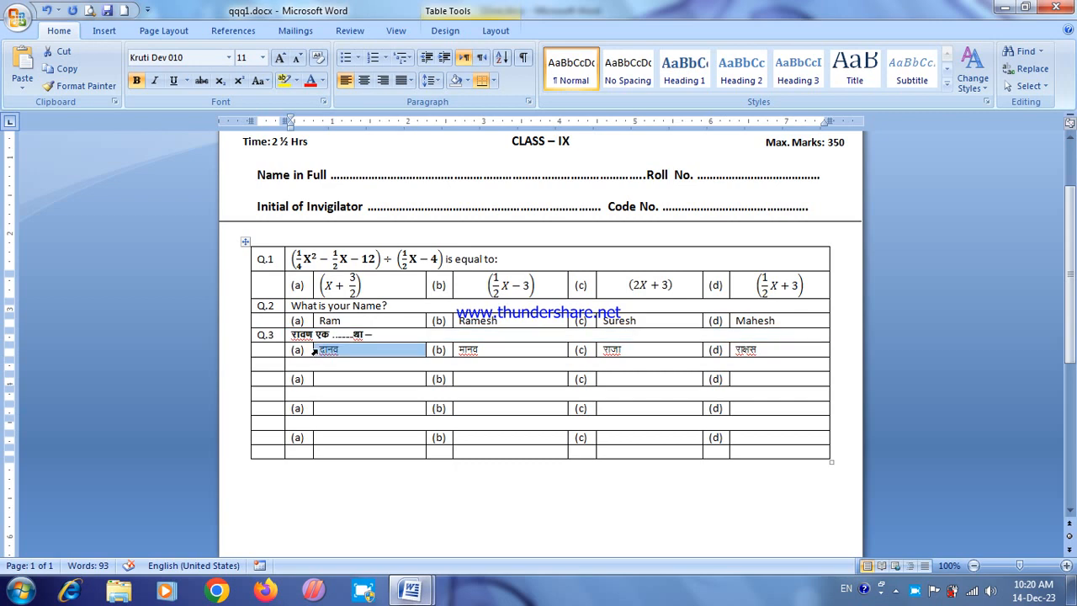
left_click(245, 242)
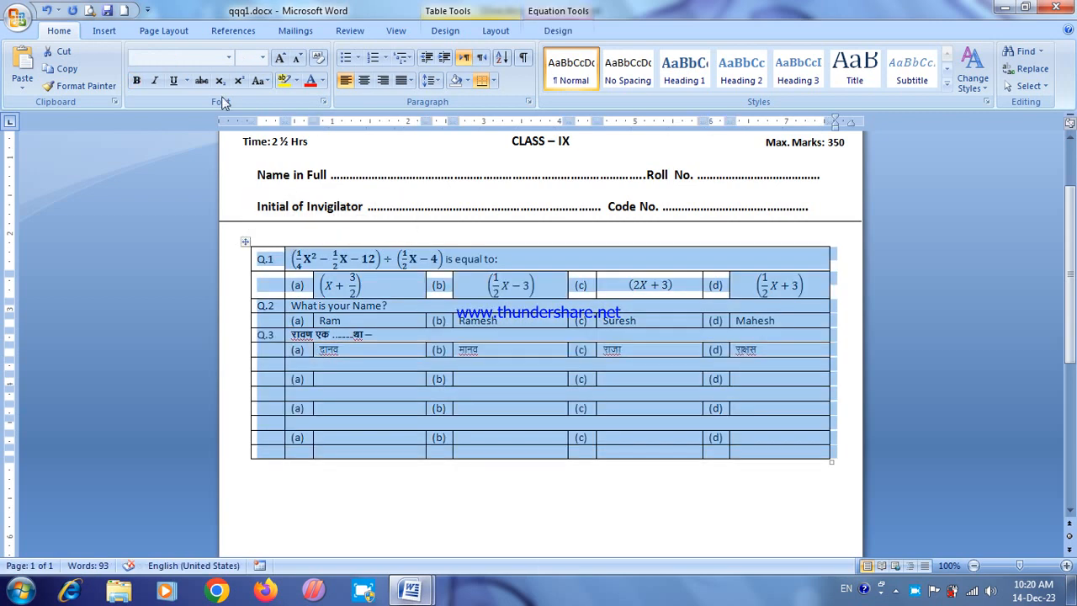
left_click(137, 80)
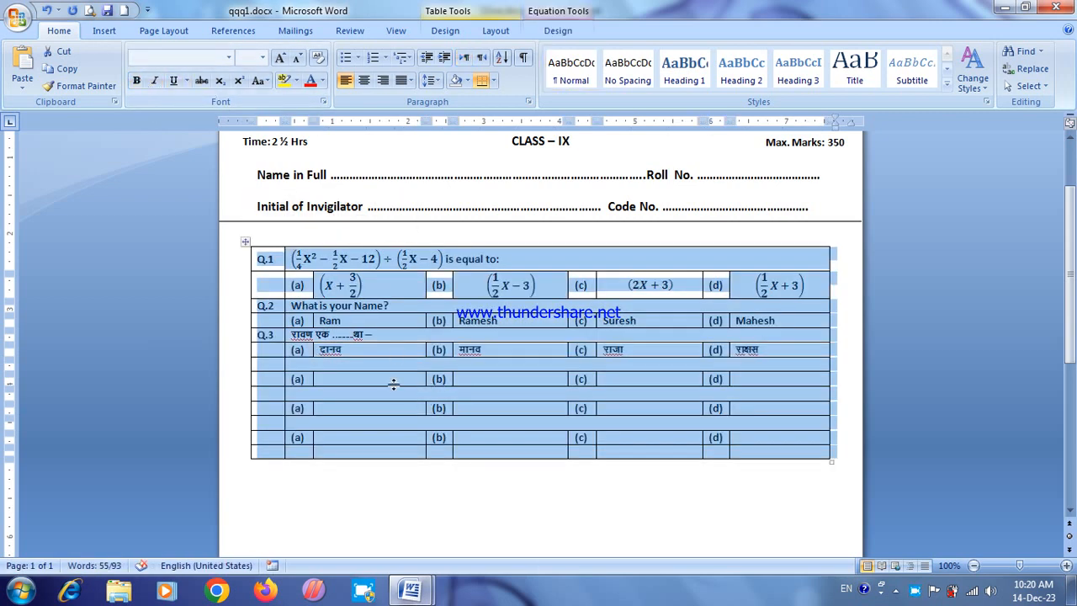
left_click(389, 379)
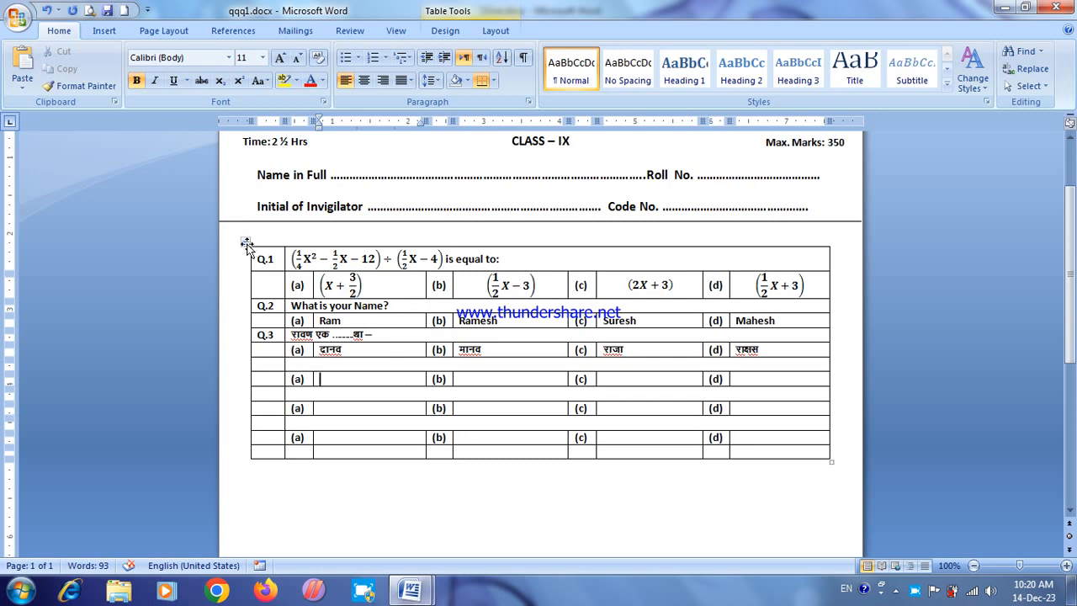
Step: Remove all borders from the question table
left_click(246, 244)
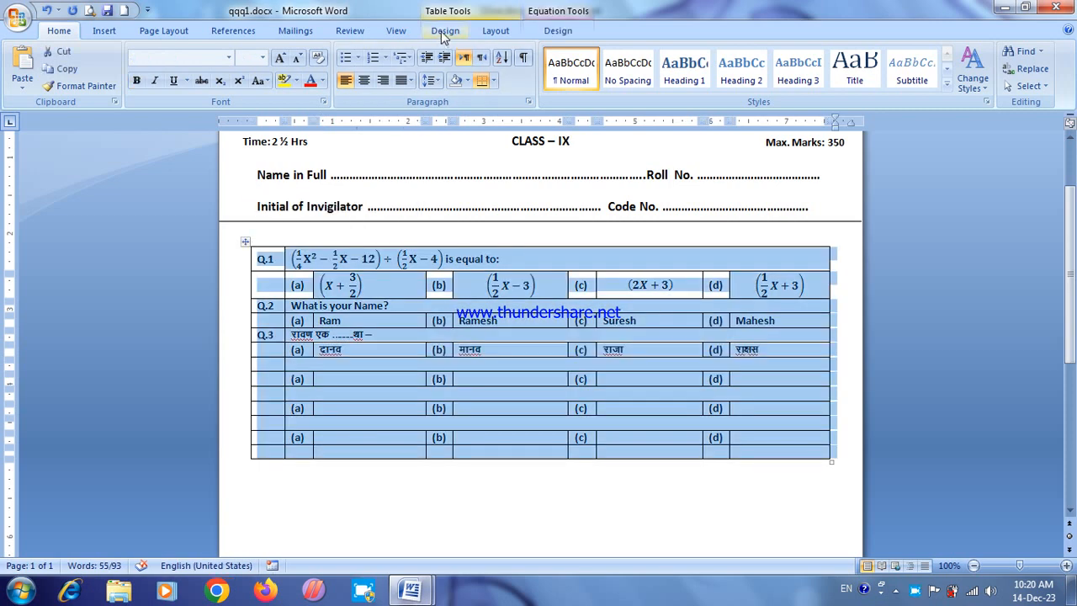
left_click(446, 31)
left_click(653, 69)
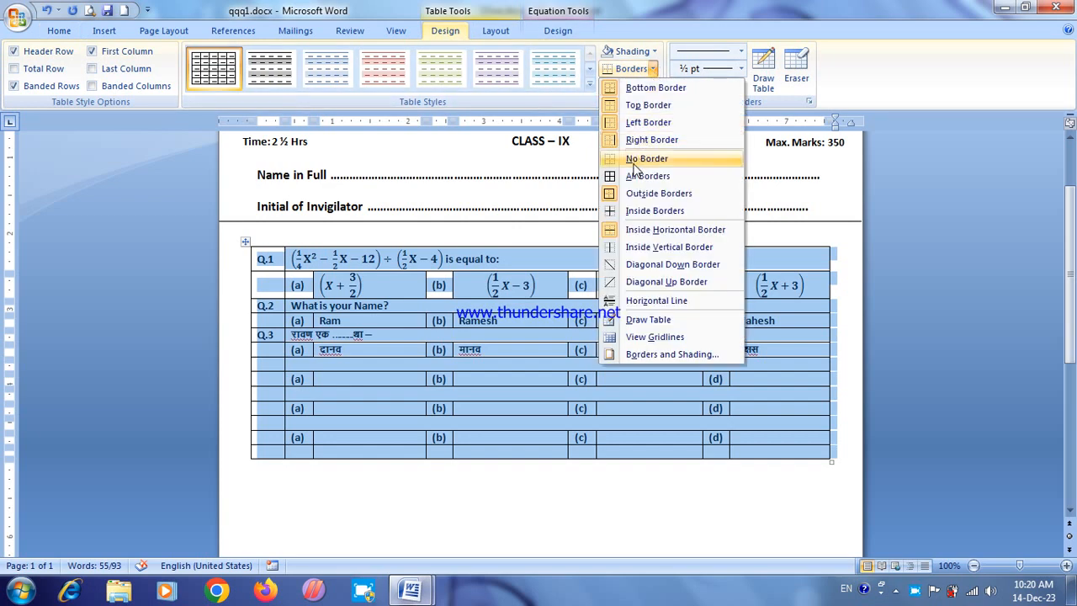
left_click(636, 162)
left_click(524, 360)
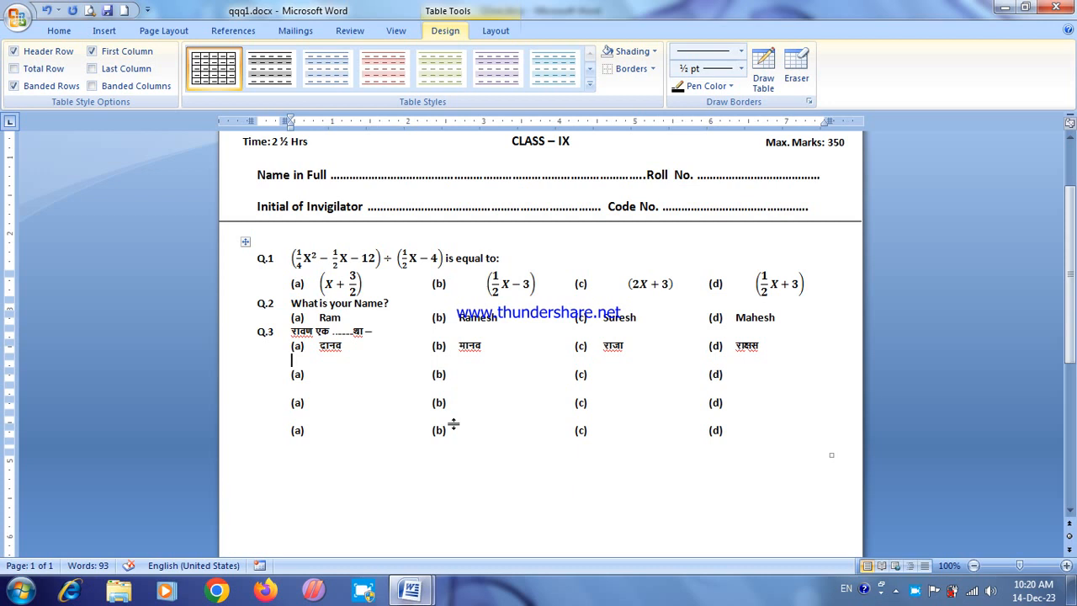
Step: Apply all borders to the question table and enlarge the whole table so its rows become taller
left_click(244, 242)
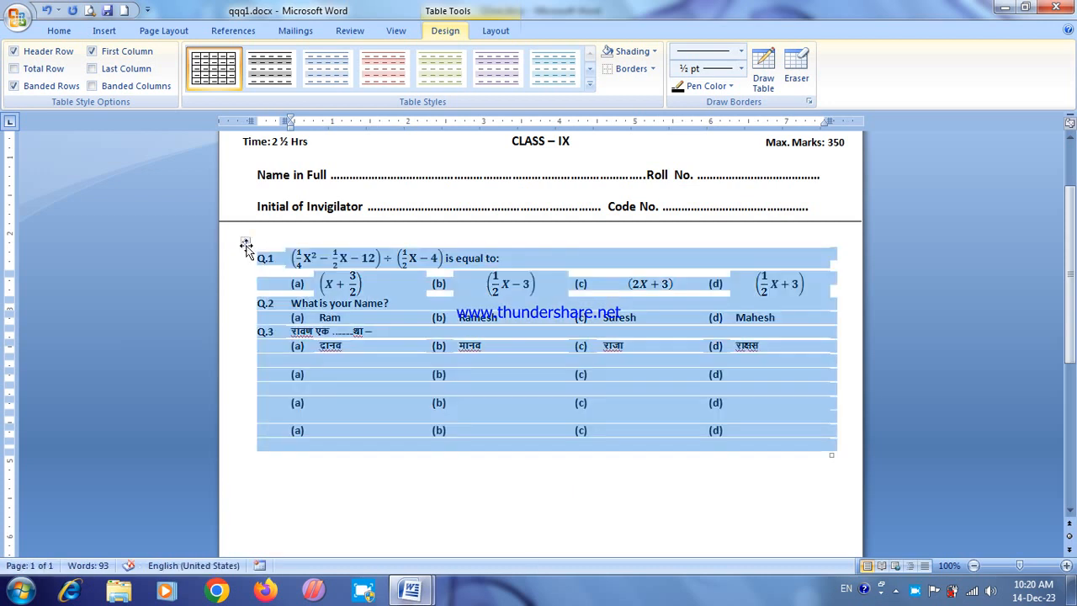
left_click(654, 69)
left_click(647, 176)
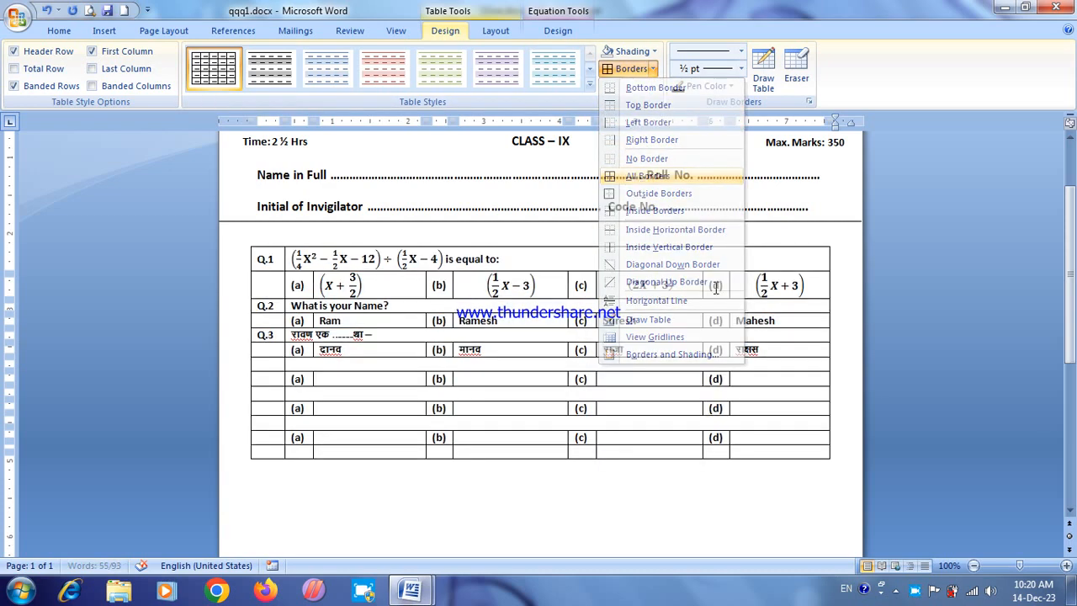
left_click(805, 435)
left_click_drag(831, 462, 837, 522)
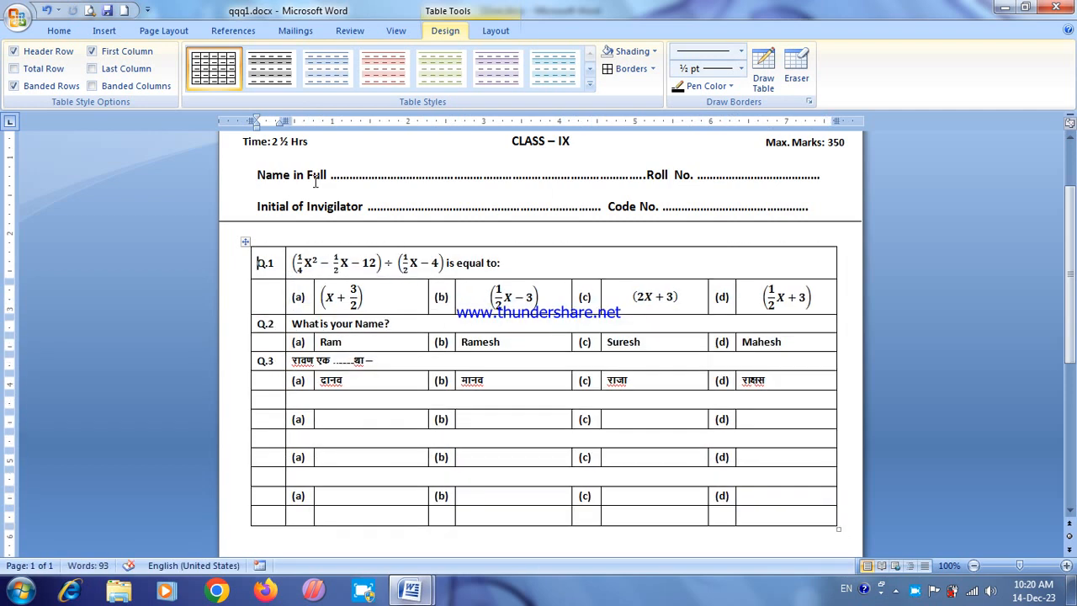
Step: Set the enlarged question table to have no borders
left_click(245, 242)
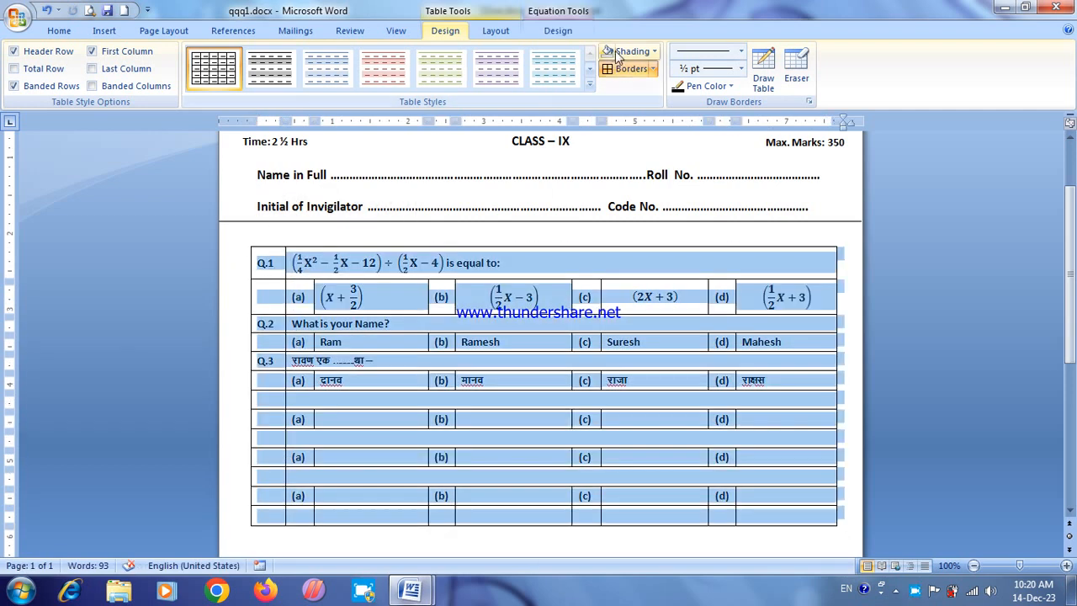
left_click(653, 69)
left_click(633, 160)
left_click(521, 416)
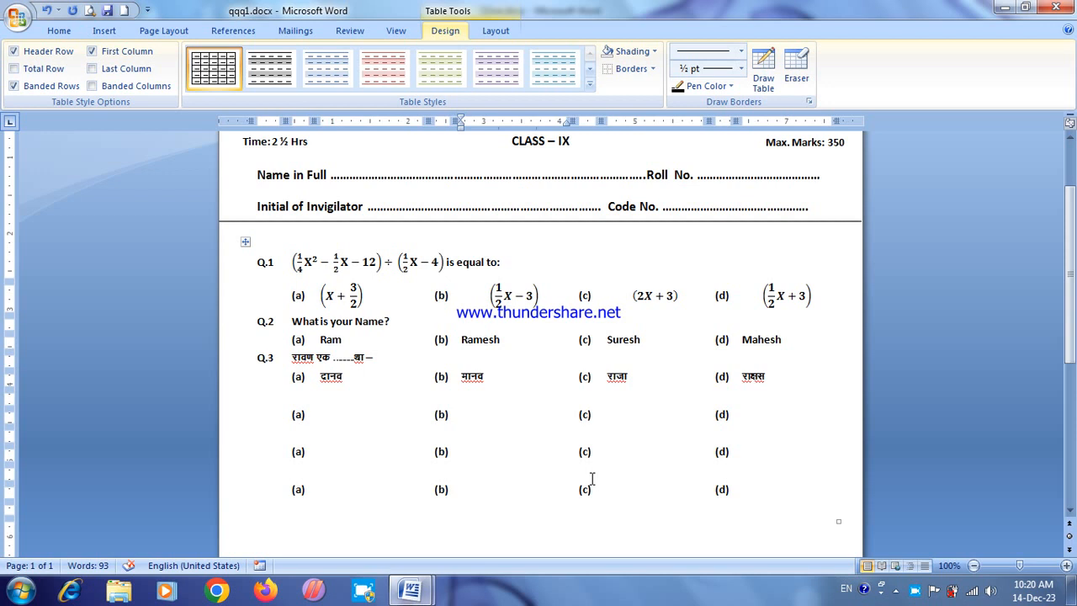
Step: Put all borders back on the enlarged question table
left_click(64, 30)
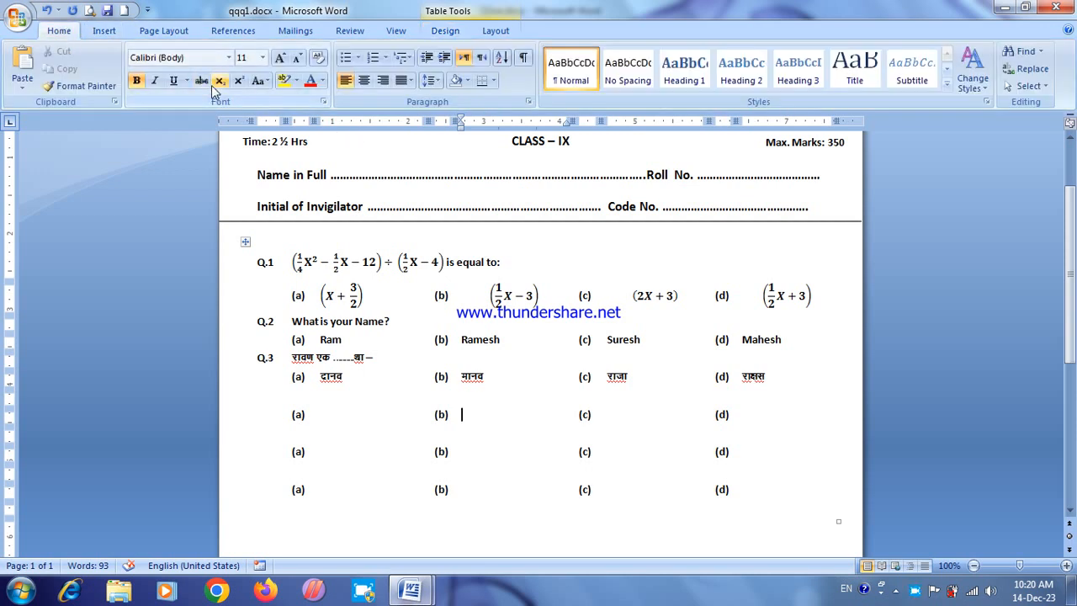
left_click(202, 61)
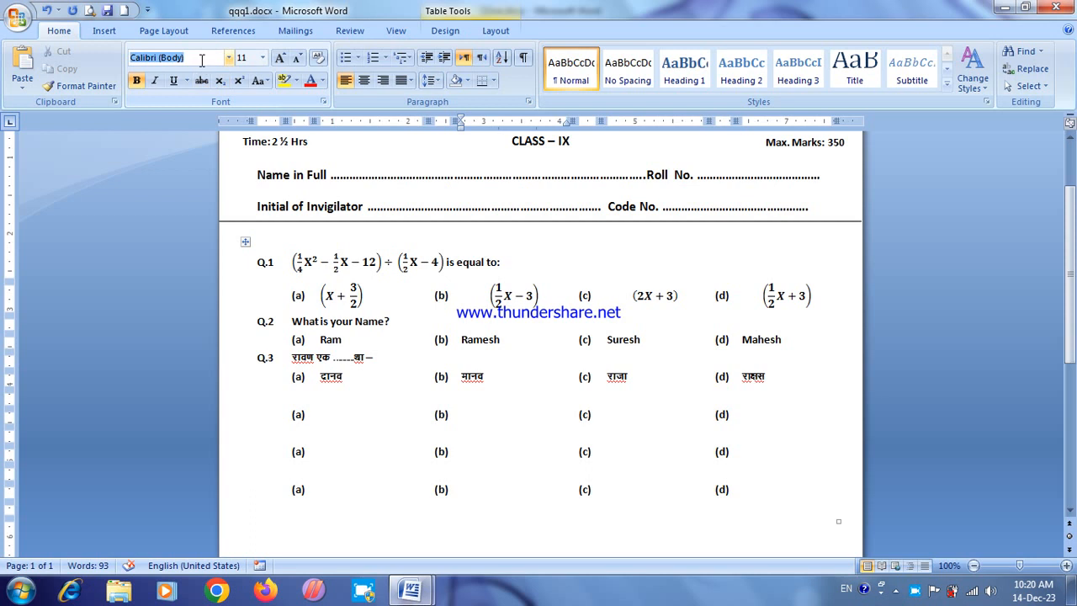
left_click(244, 241)
left_click(493, 80)
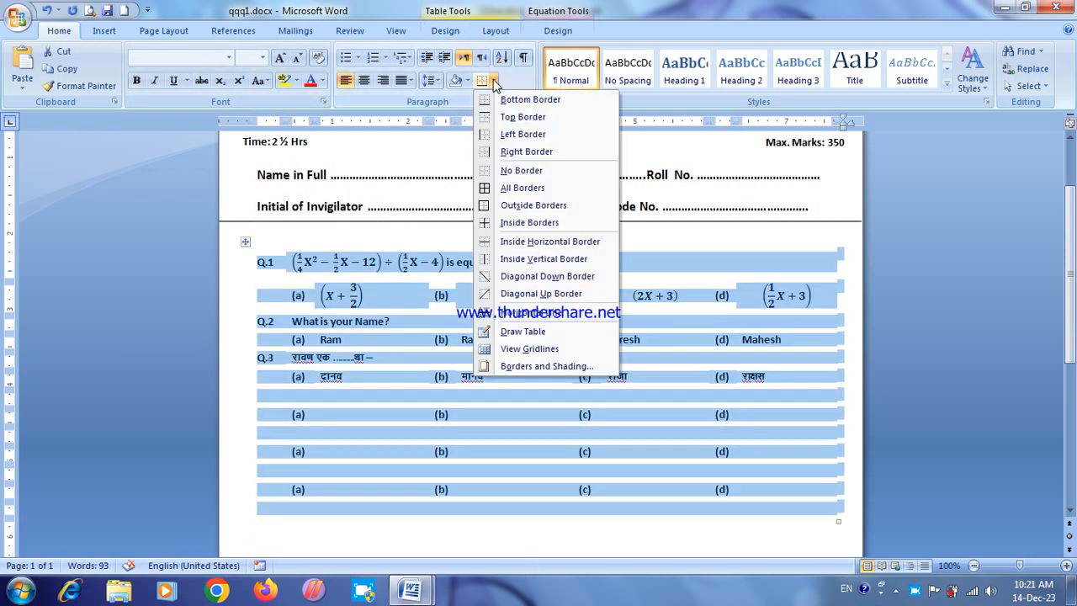
left_click(506, 187)
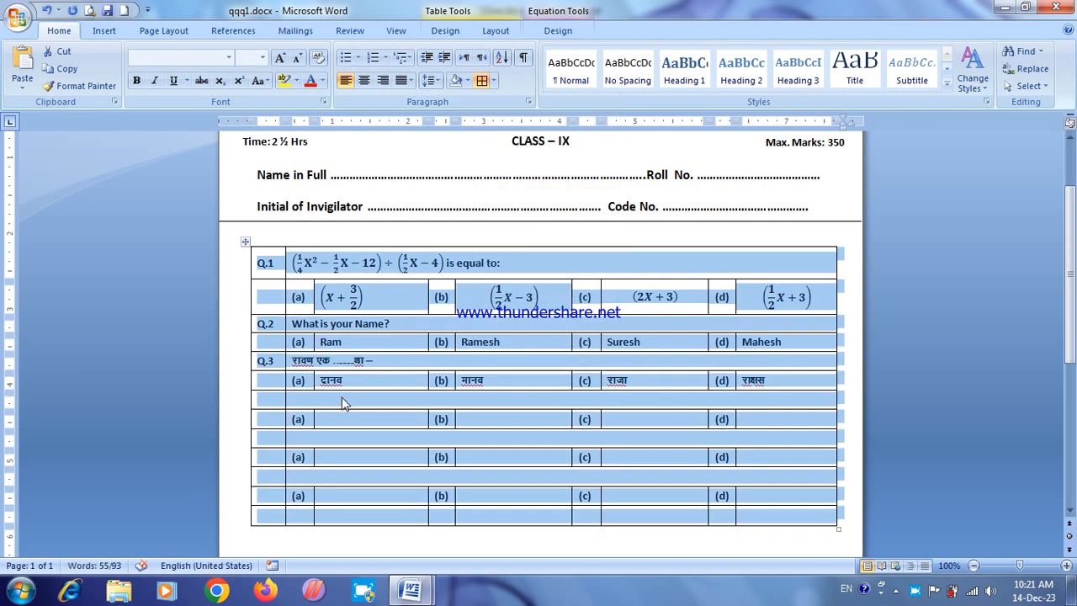
Step: Label the row below the Q.3 options "Q.4"
left_click(342, 399)
left_click(274, 399)
type("Q.4")
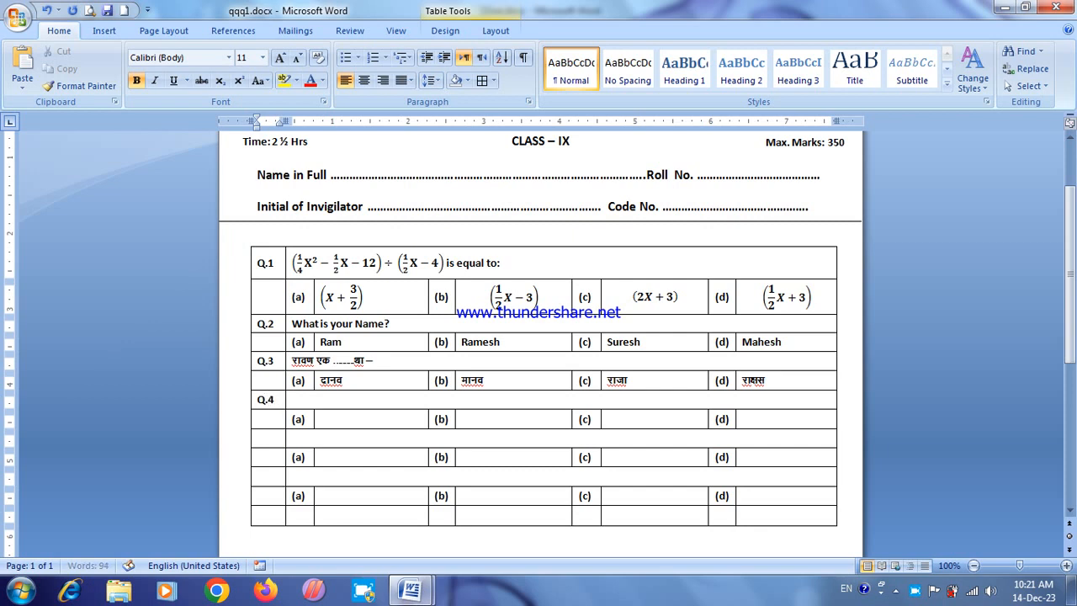
Step: Start the Q.4 question with the Hindi letters "ब्र", applying the copied Kruti Dev 010 formatting
left_click(309, 401)
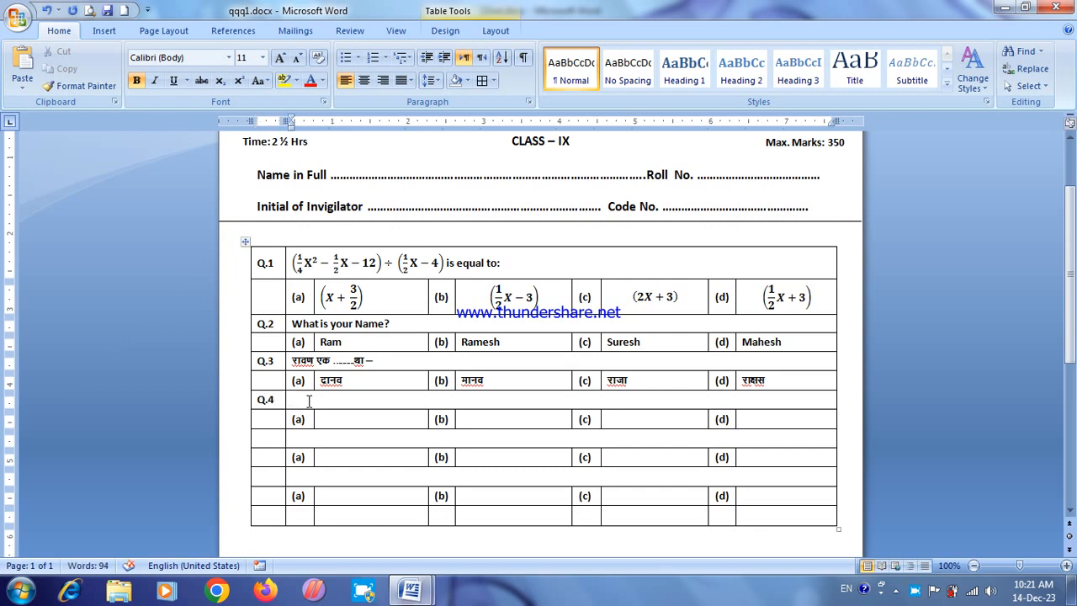
type("C")
key("ctrl+shift+v")
left_click(300, 402)
type("z")
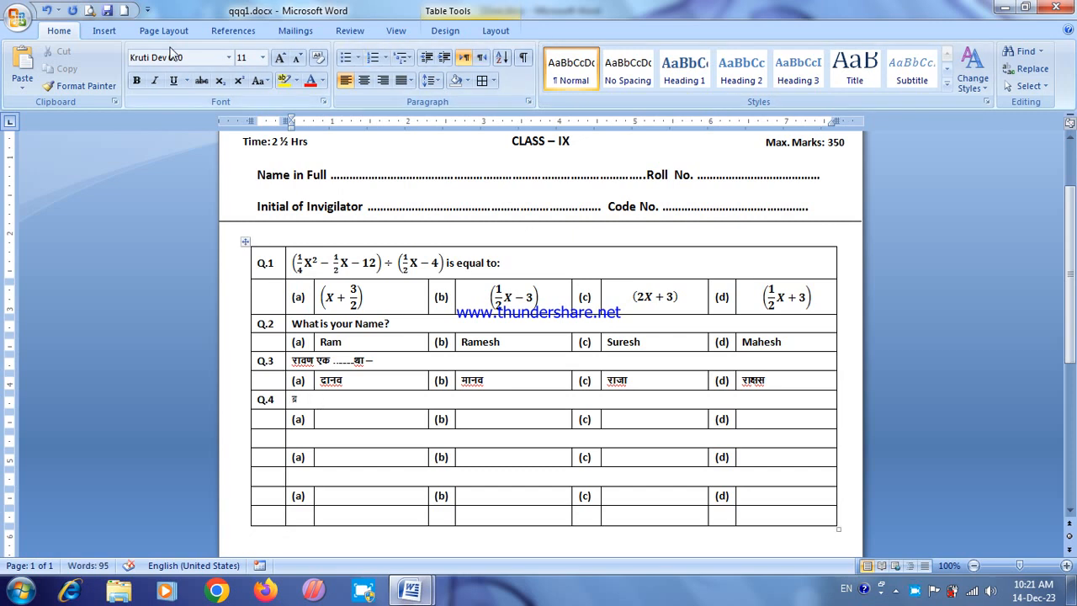
Step: Complete the Q.4 word as "ब्रह्मा" by inserting the Kruti Dev 010 symbol "ह्म" with character code 227 after "ब्र"
left_click(108, 31)
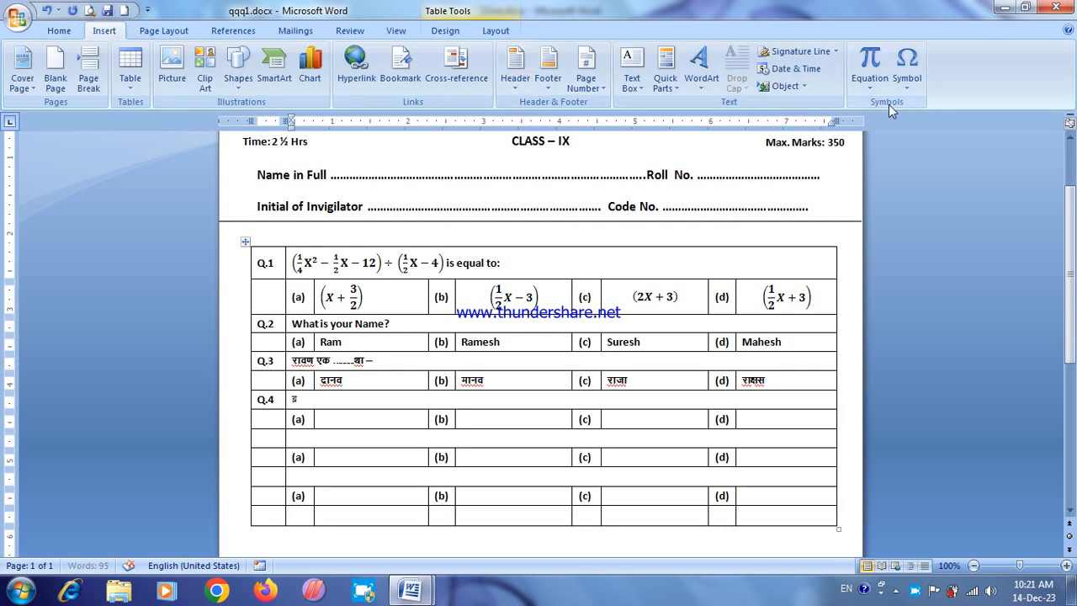
left_click(907, 84)
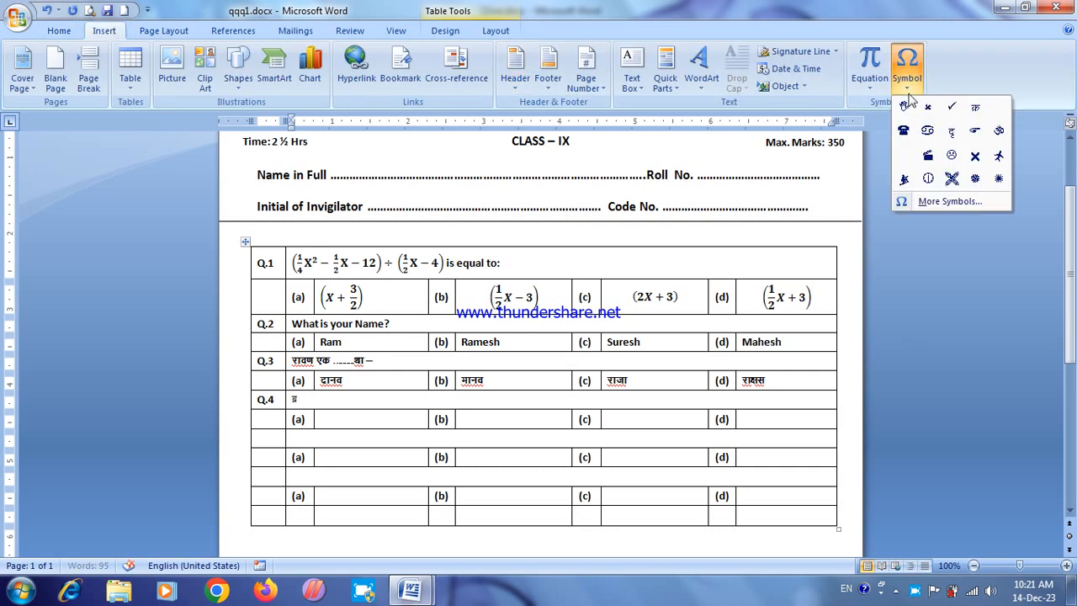
left_click(938, 201)
left_click(794, 278)
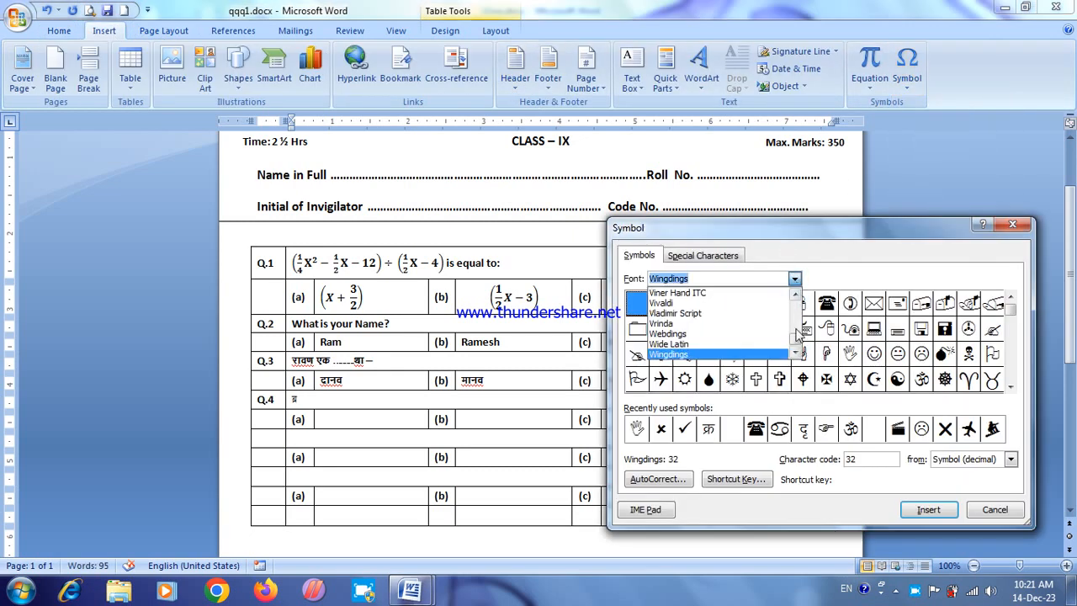
left_click_drag(796, 338, 788, 326)
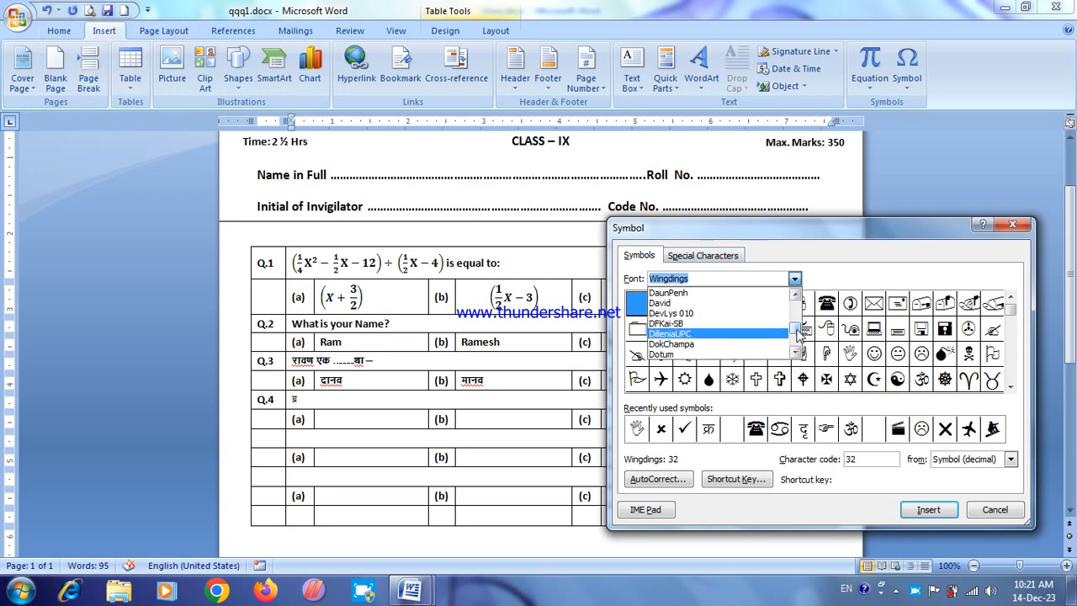
scroll(797, 334, "down", 15)
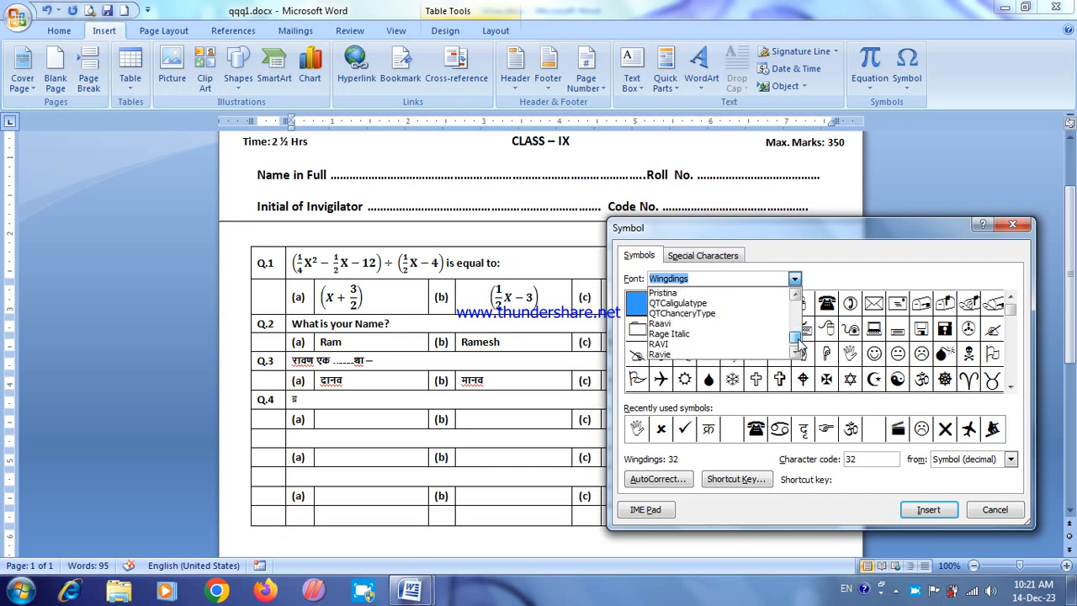
left_click_drag(798, 334, 799, 329)
left_click(797, 293)
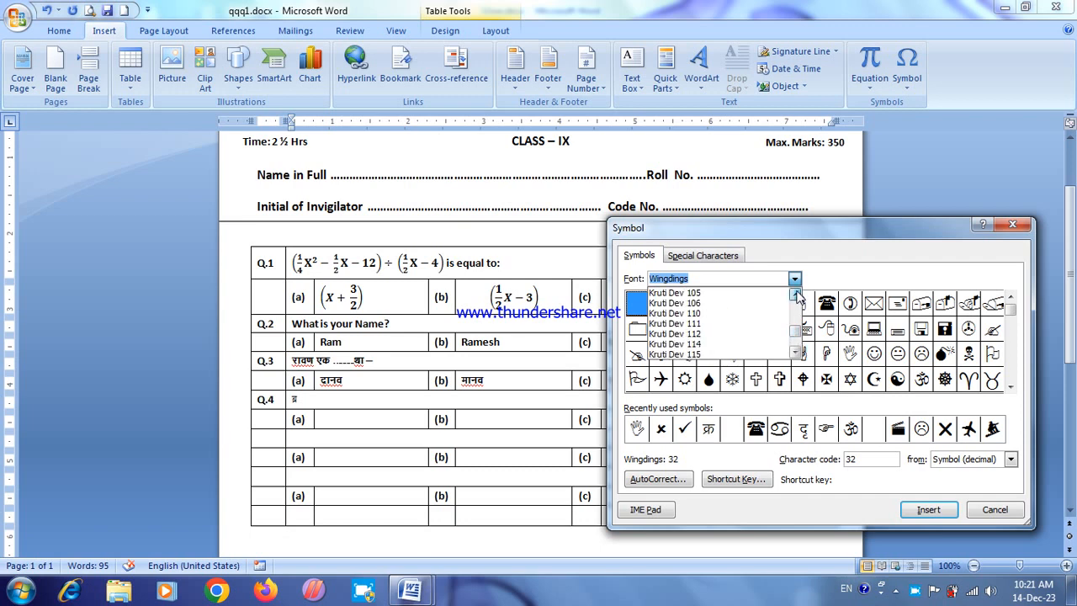
left_click(797, 295)
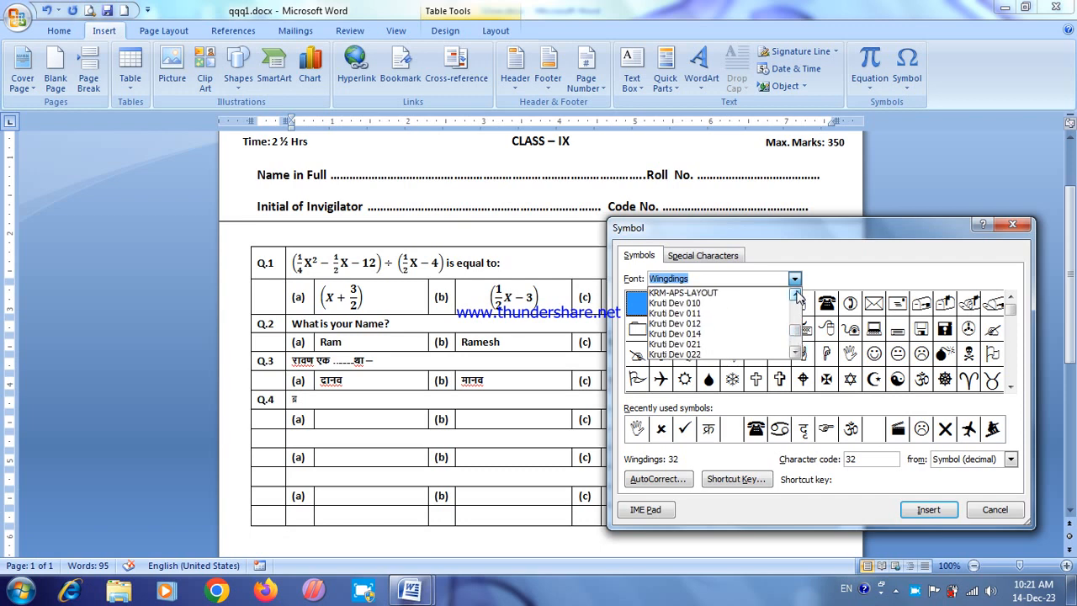
left_click(748, 305)
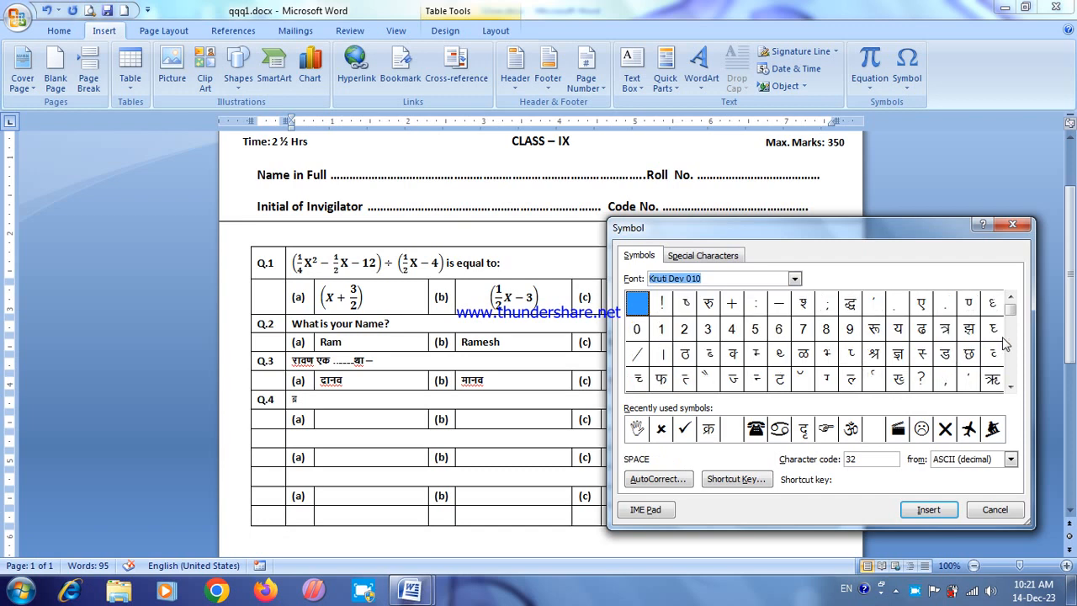
left_click_drag(1012, 316, 1012, 360)
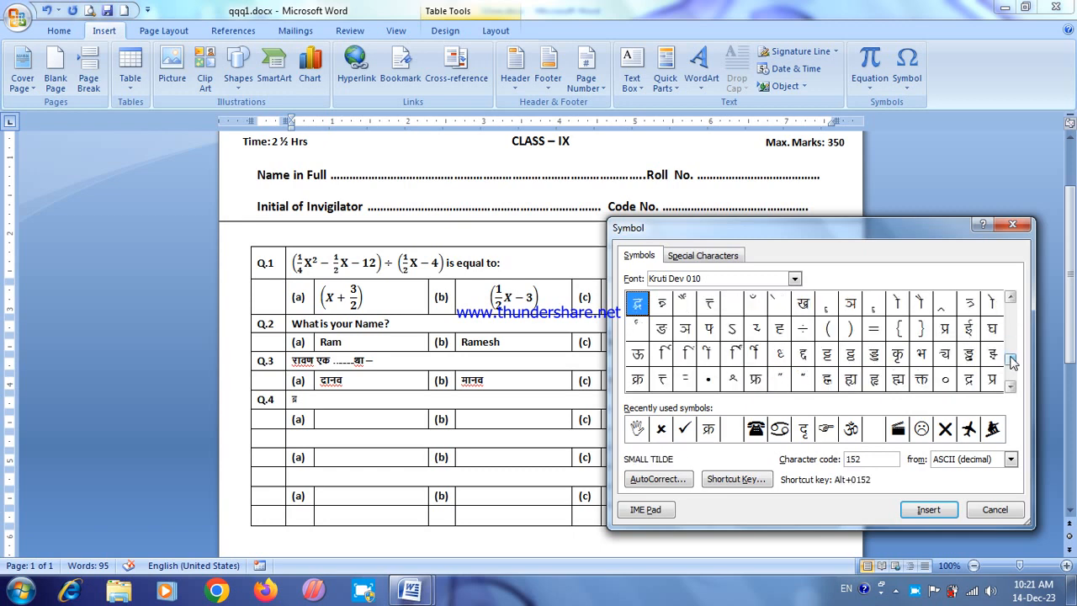
left_click(899, 383)
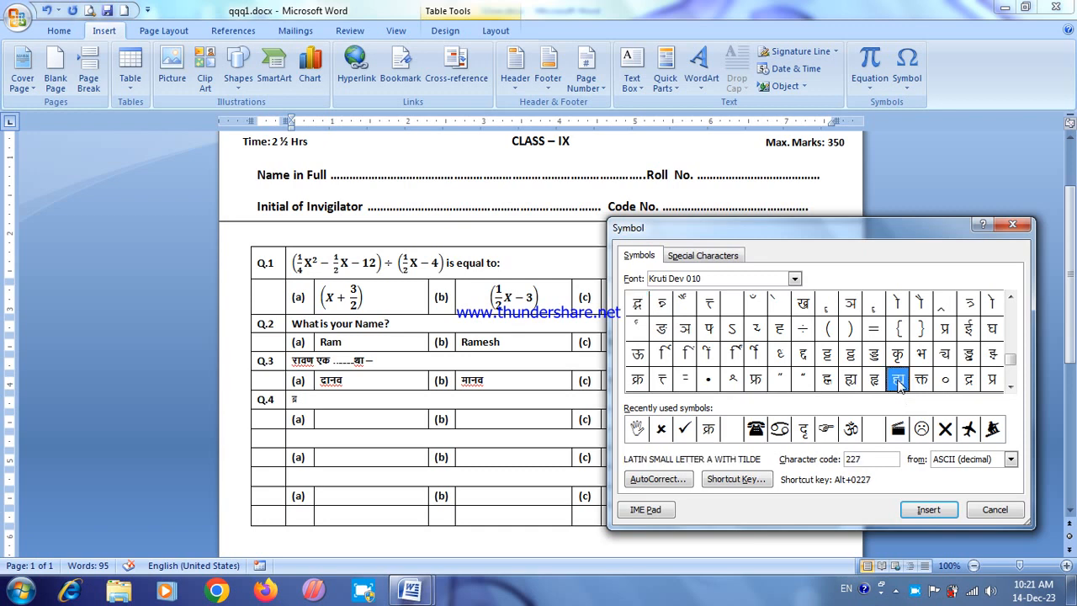
left_click(923, 512)
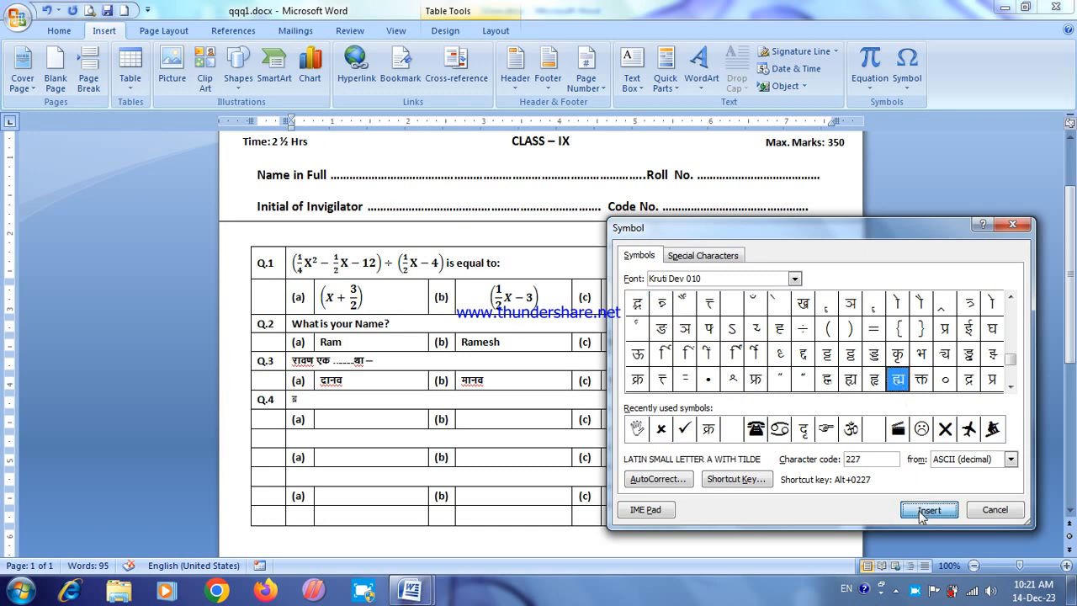
left_click(993, 510)
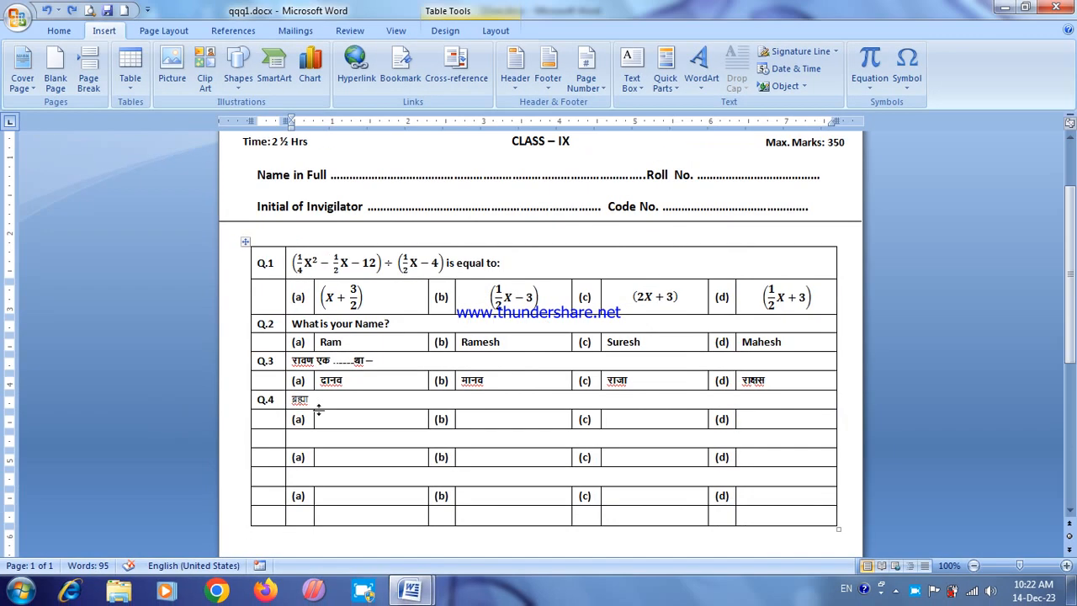
Step: Examine the Wingdings symbol set down to its arrows, tick and cross marks, without inserting a symbol
left_click(811, 208)
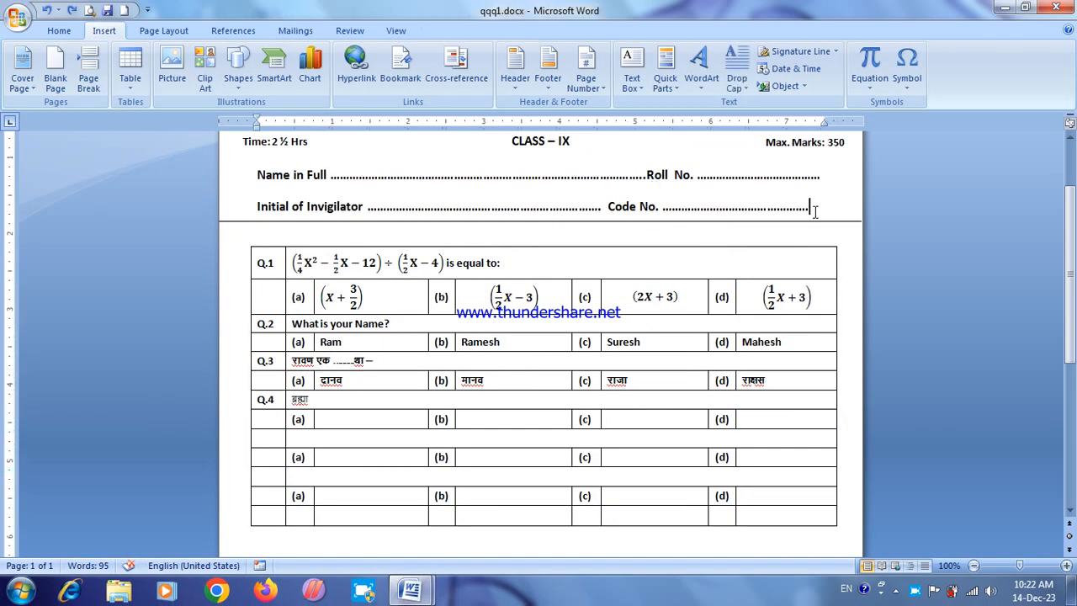
left_click(907, 71)
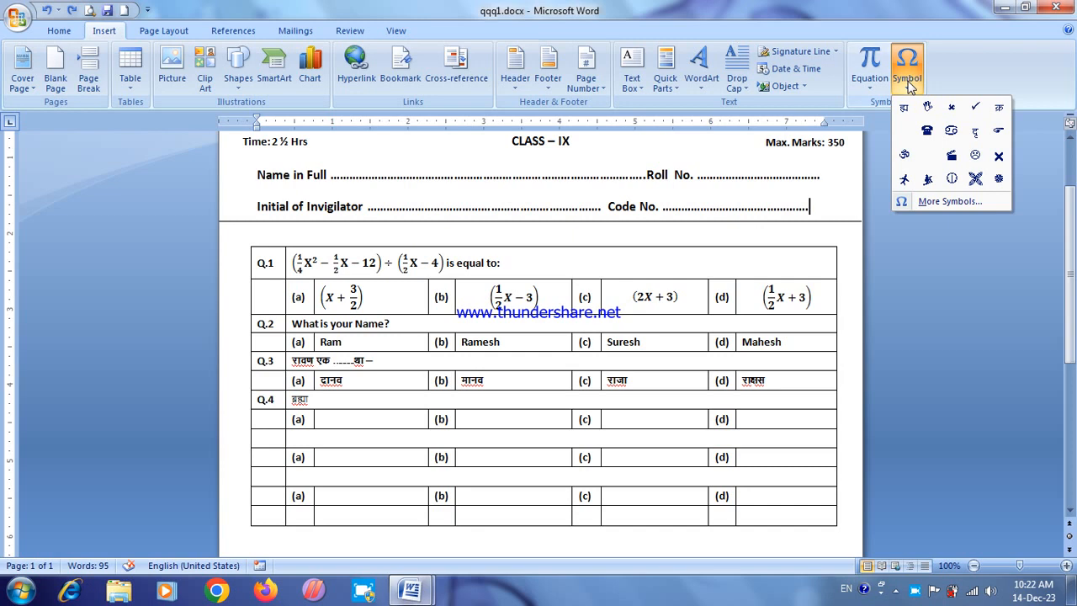
left_click(934, 202)
left_click(795, 278)
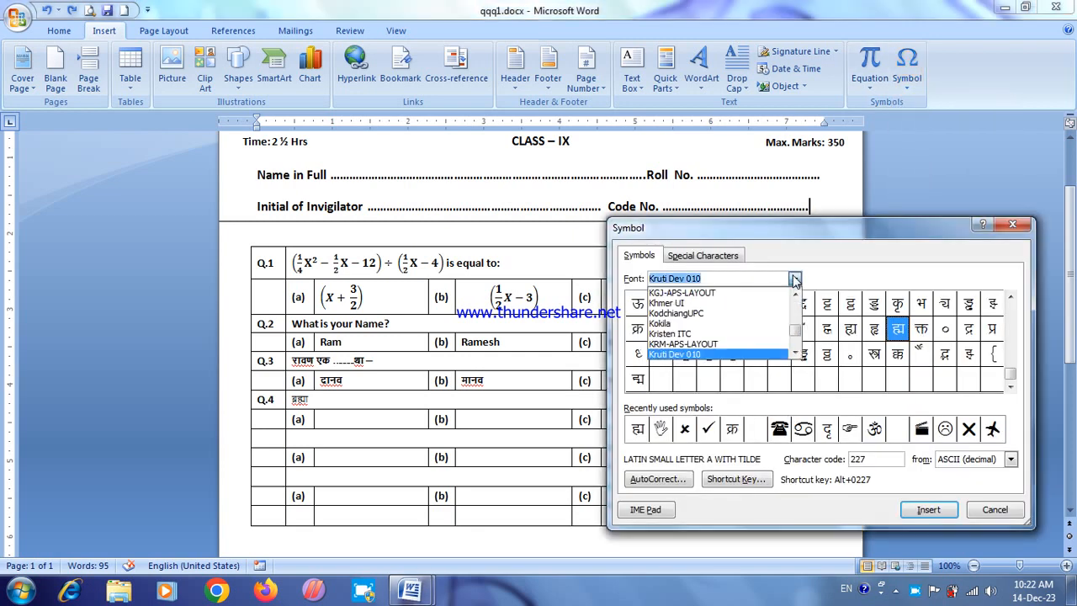
left_click_drag(796, 324, 796, 341)
left_click(693, 325)
left_click(850, 354)
left_click_drag(1011, 312, 1011, 371)
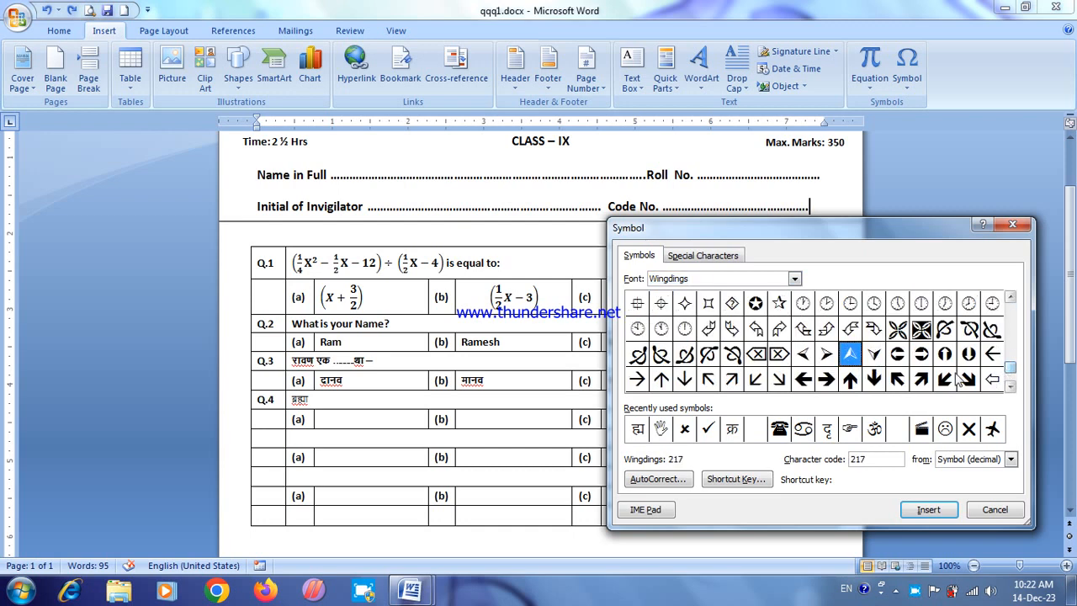
left_click(1011, 387)
left_click(924, 382)
left_click(898, 382)
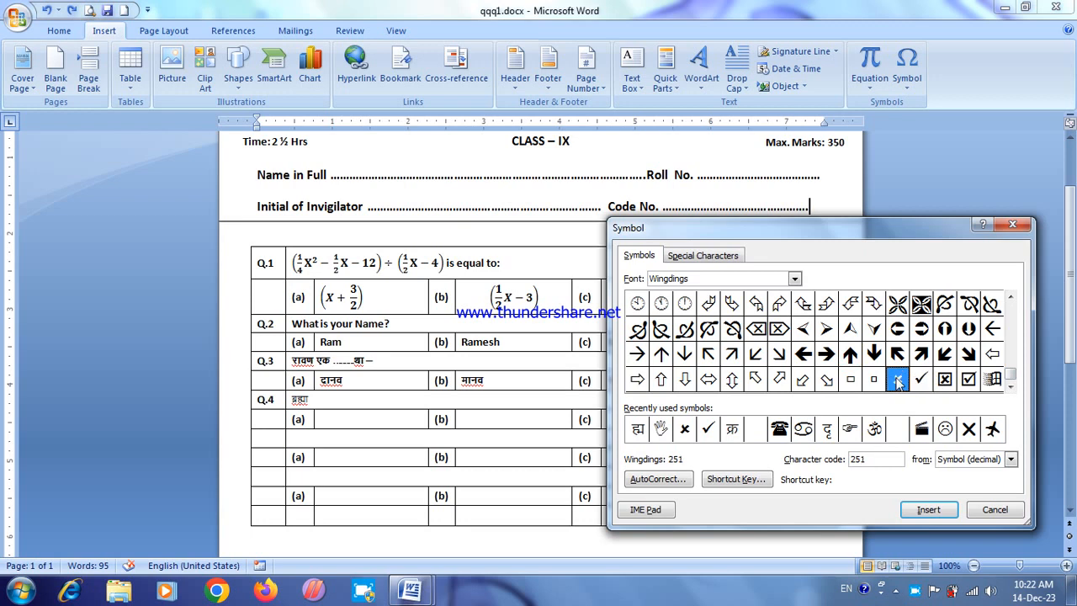
left_click(996, 510)
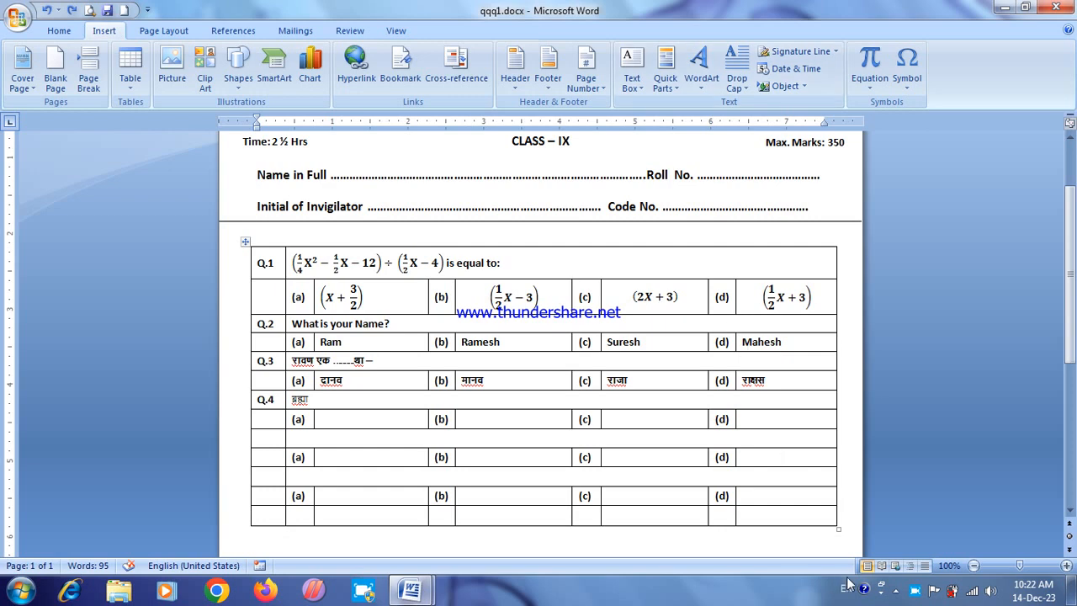
right_click(916, 594)
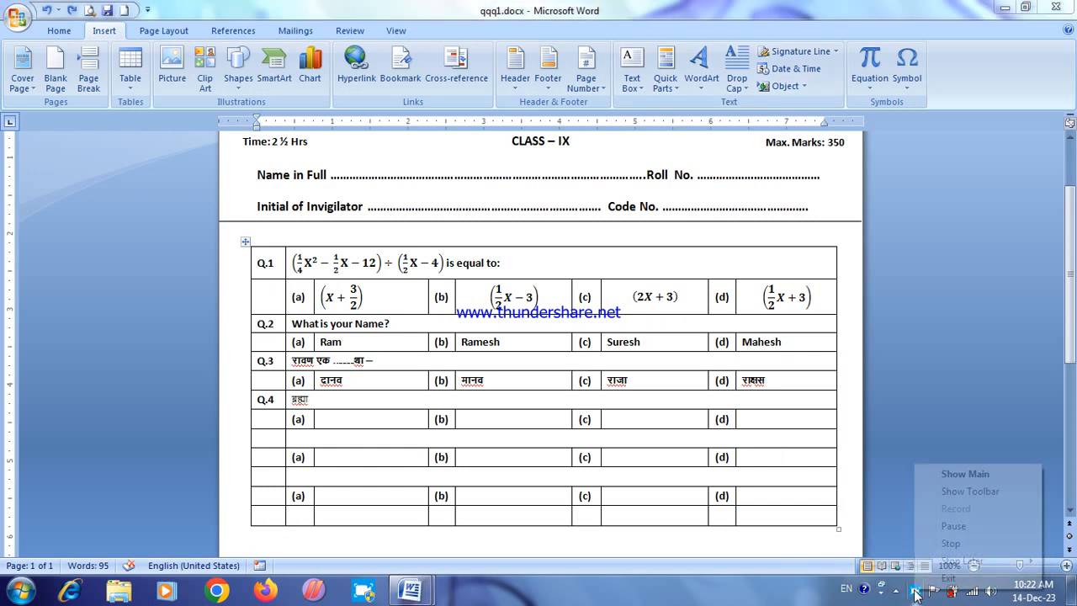